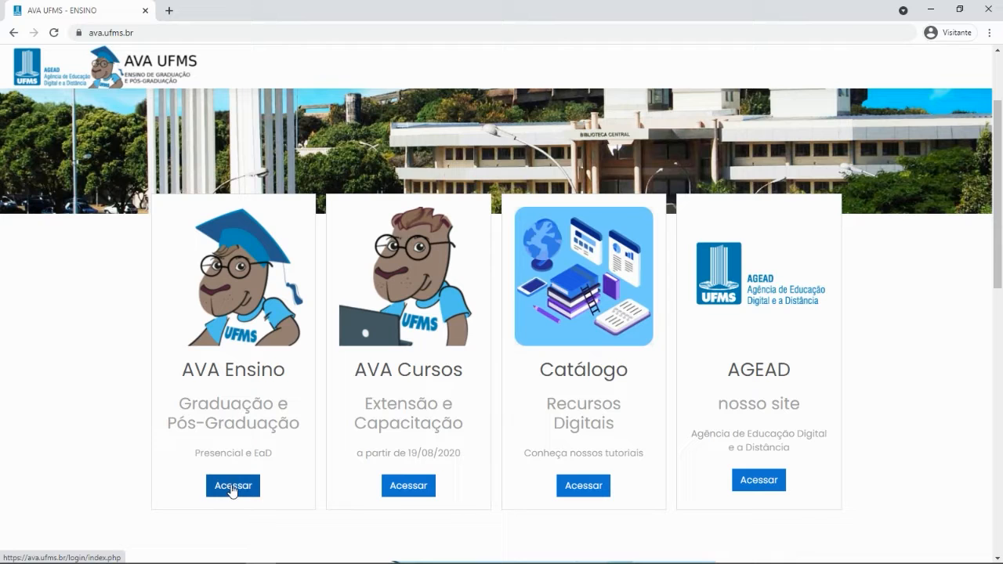
Sign in to AVA Ensino with the account username and password
{"action": "left_click", "coordinate": [228, 486]}
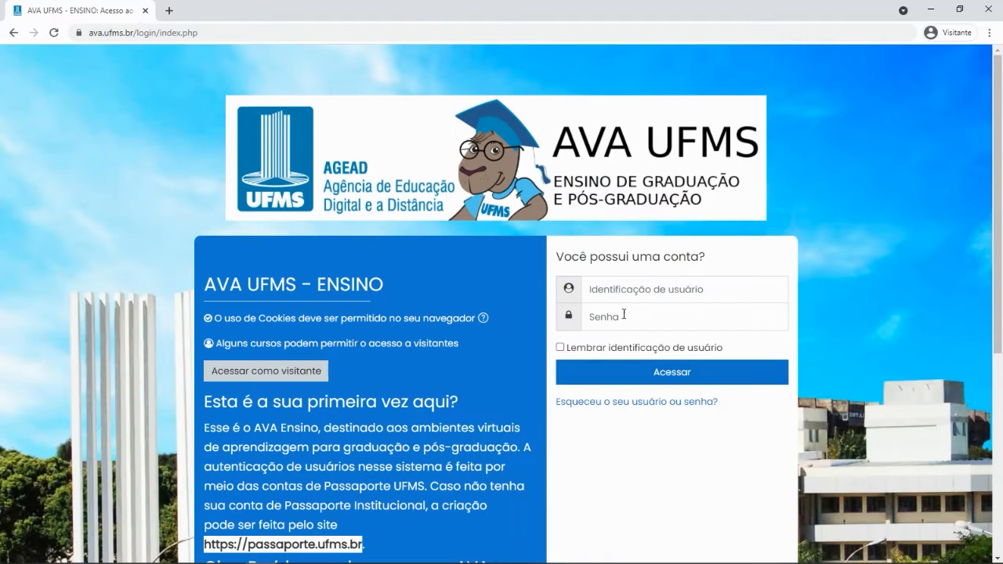
{"action": "left_click", "coordinate": [623, 289]}
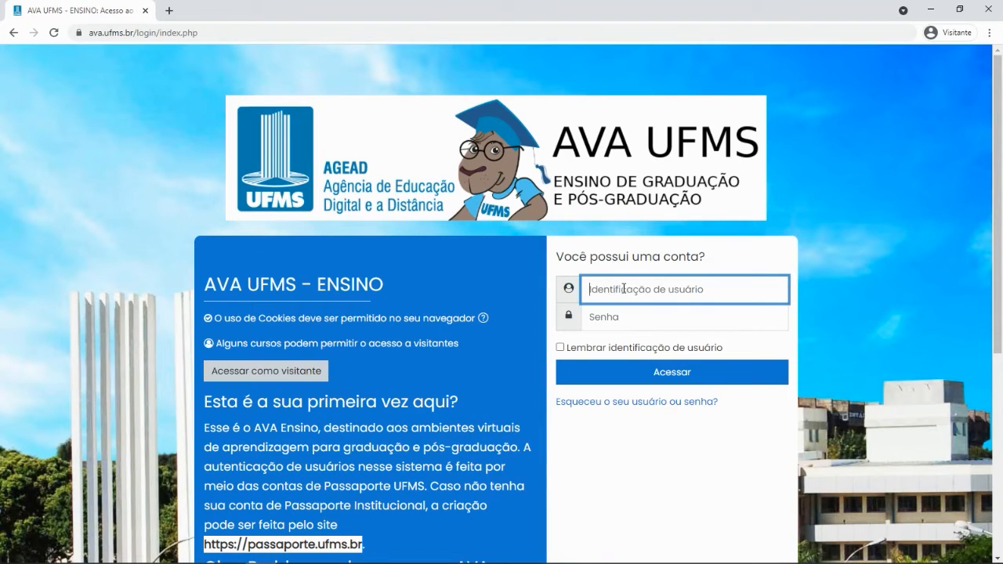
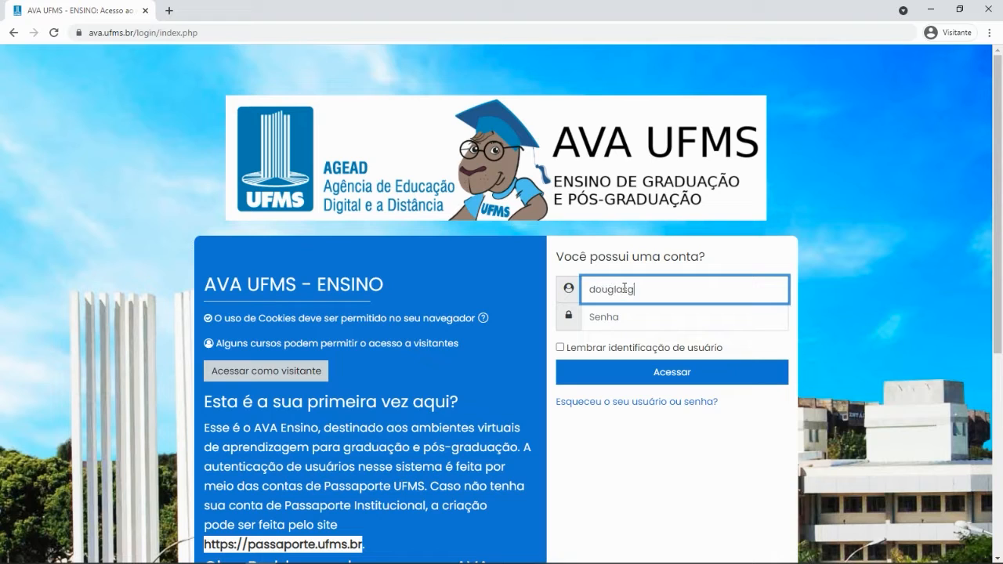
{"action": "key", "text": "Tab"}
{"action": "type", "text": "••"}
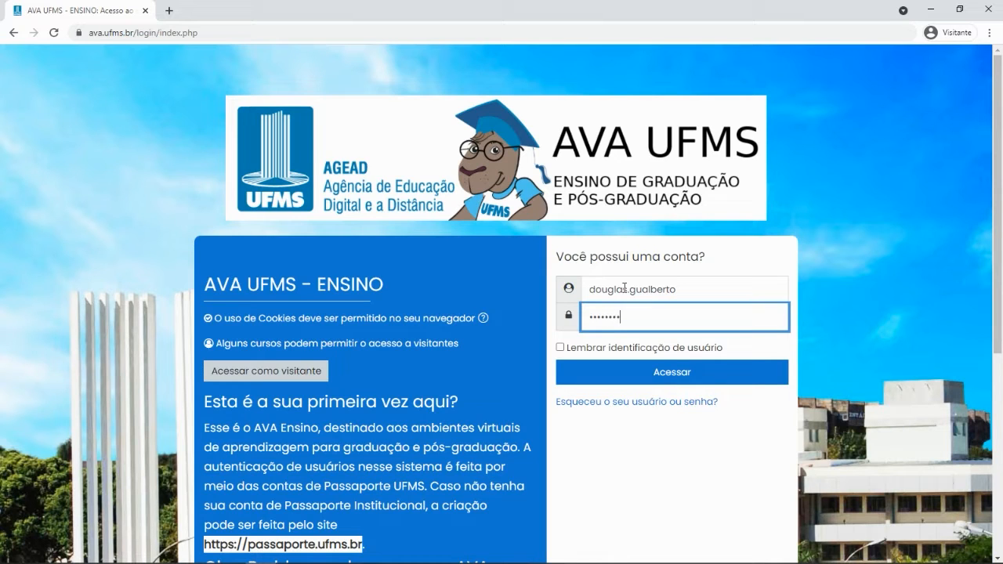
{"action": "key", "text": "Return"}
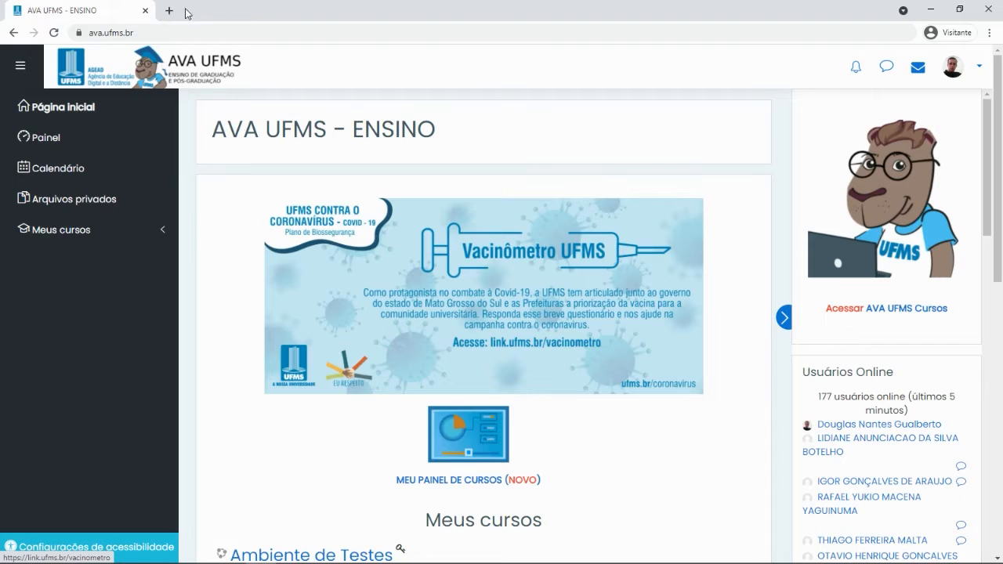
{"action": "left_click", "coordinate": [169, 11]}
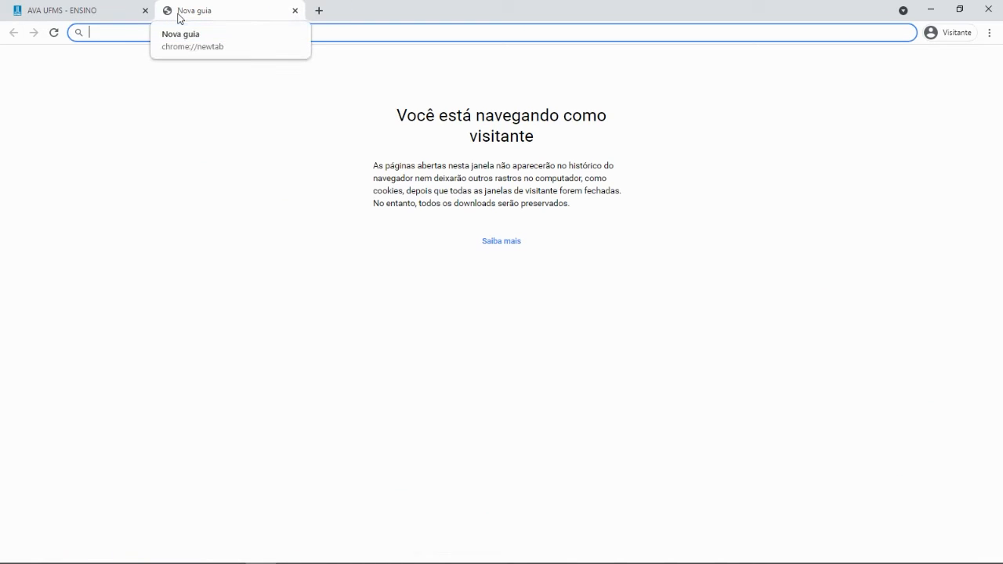
{"action": "type", "text": "passa"}
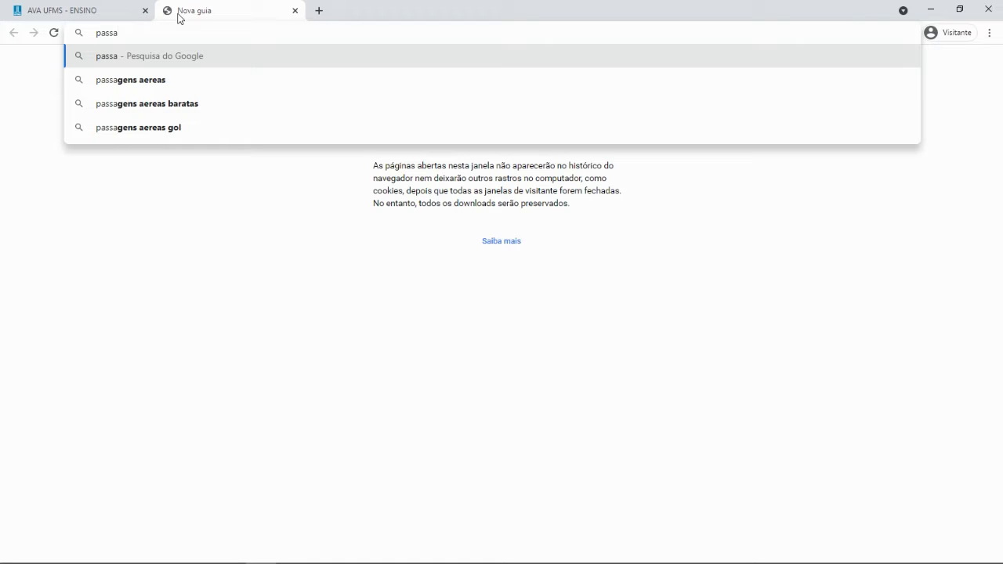
{"action": "type", "text": "por"}
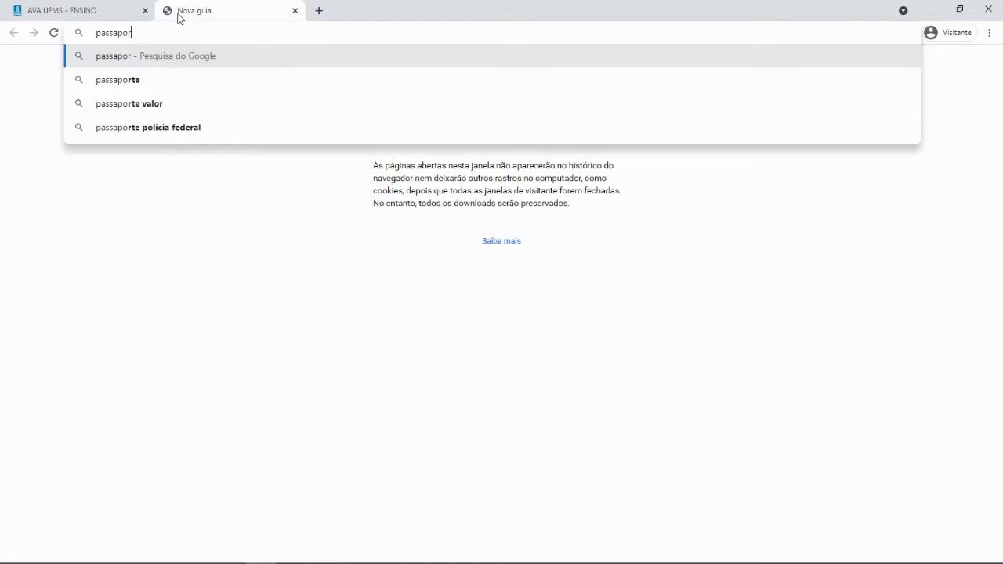
{"action": "type", "text": "te.ufms.br"}
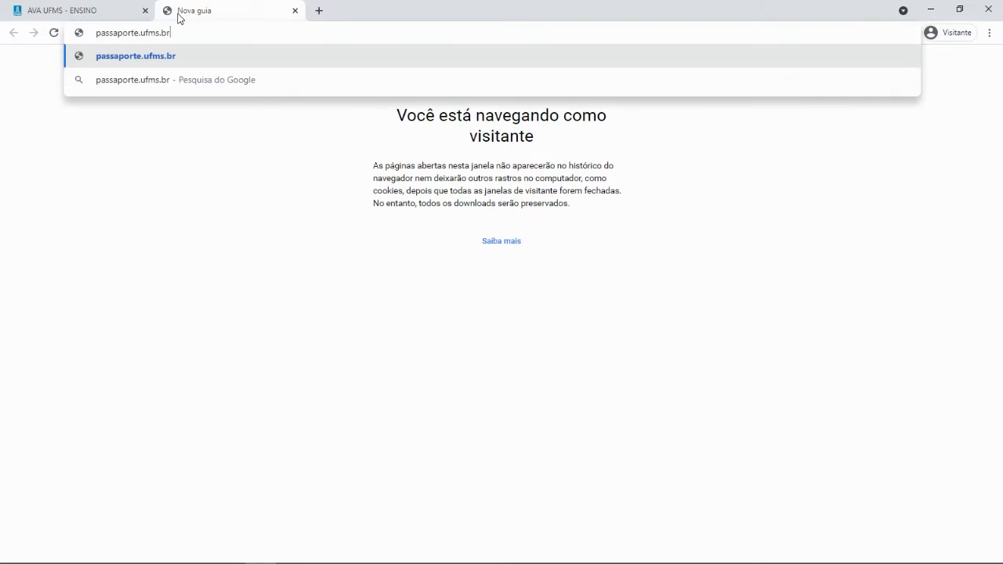
{"action": "key", "text": "Return"}
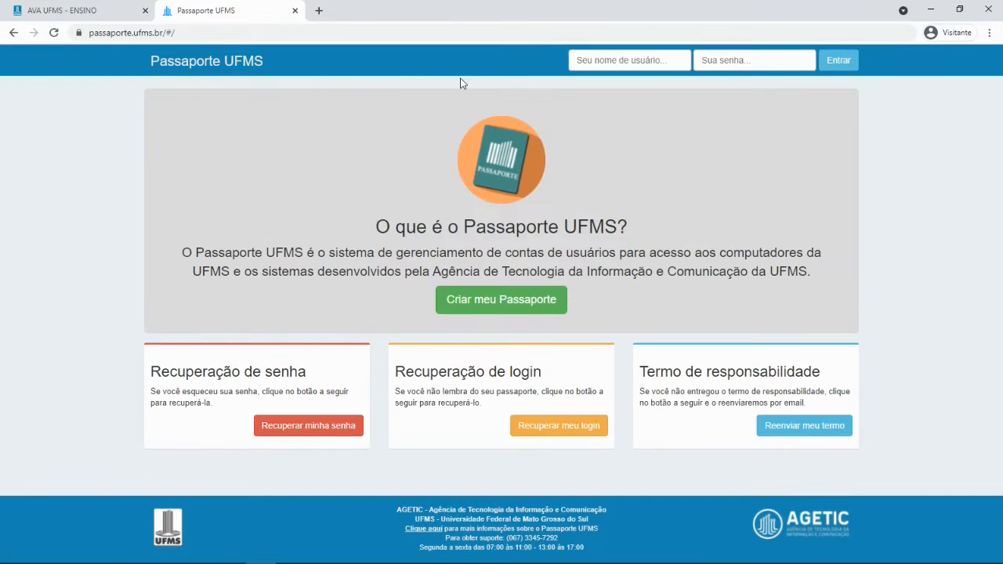
{"action": "left_click", "coordinate": [627, 62]}
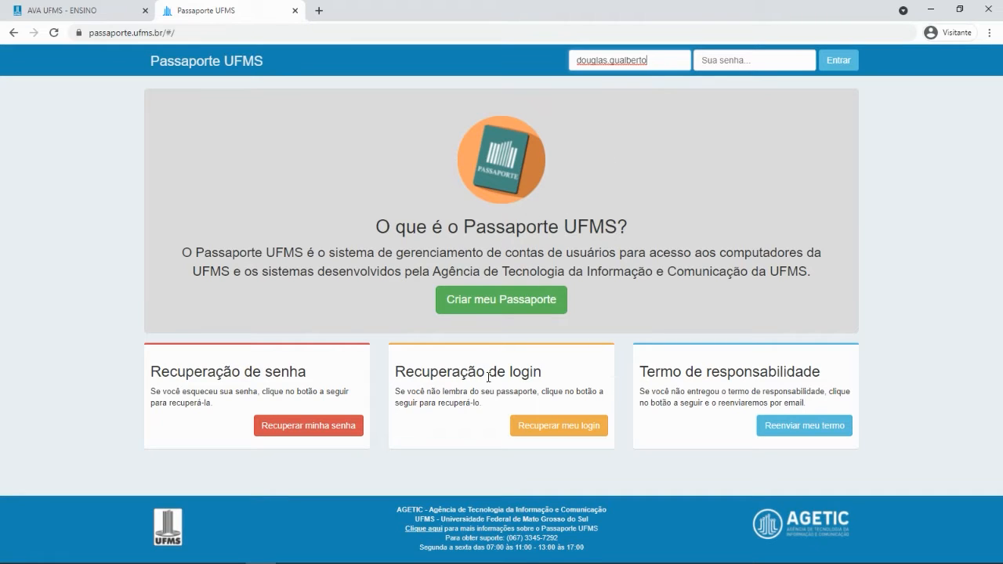
{"action": "left_click", "coordinate": [393, 510]}
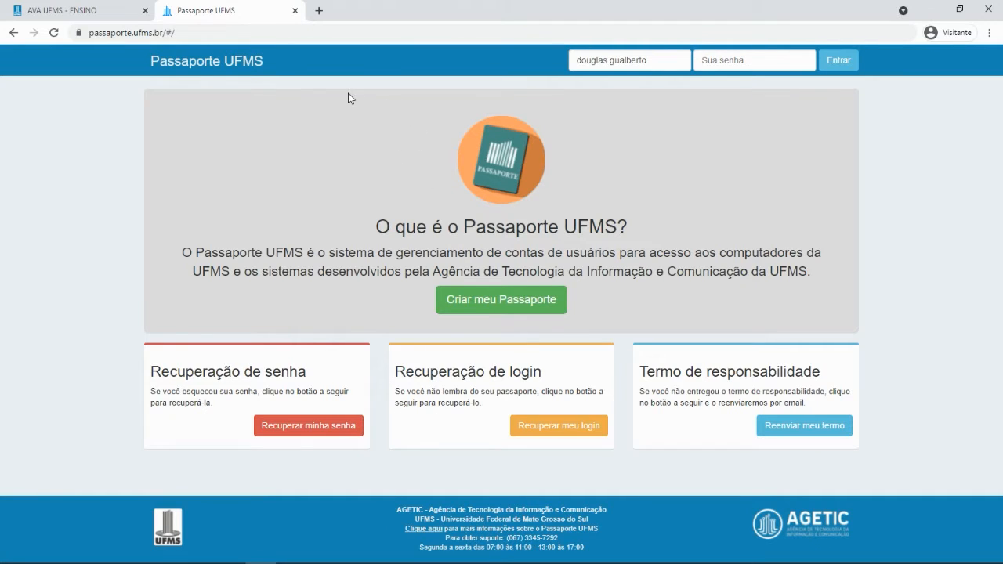
{"action": "left_click", "coordinate": [295, 11]}
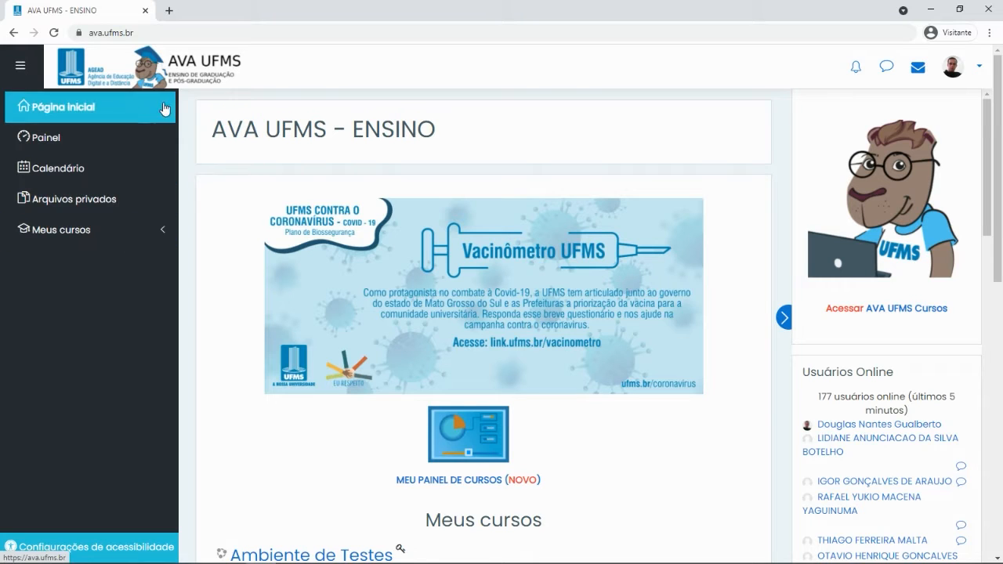
Collapse the left site navigation drawer to icons only
{"action": "left_click", "coordinate": [21, 70]}
{"action": "left_click", "coordinate": [22, 69]}
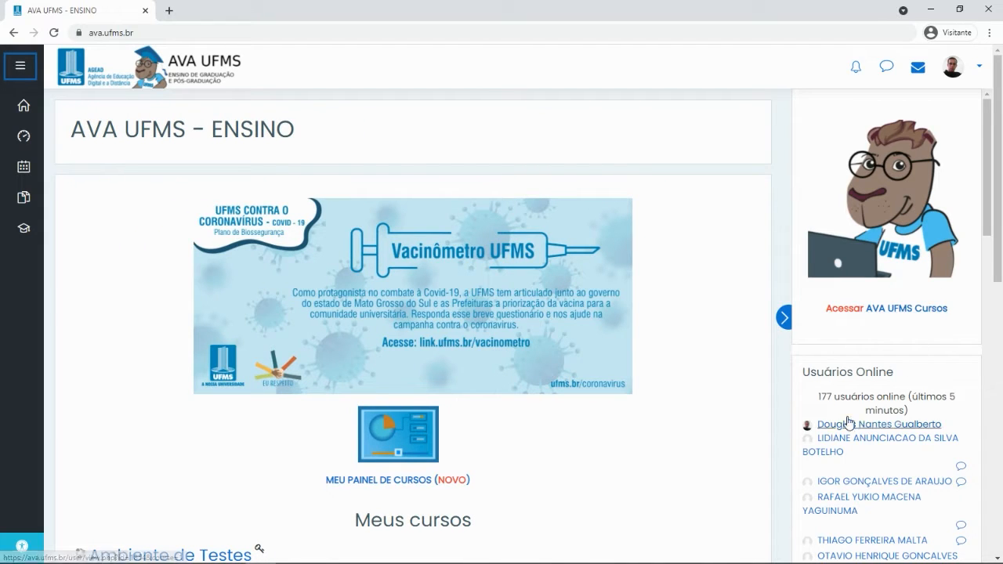
{"action": "scroll", "coordinate": [925, 148], "scroll_direction": "down", "scroll_amount": 4}
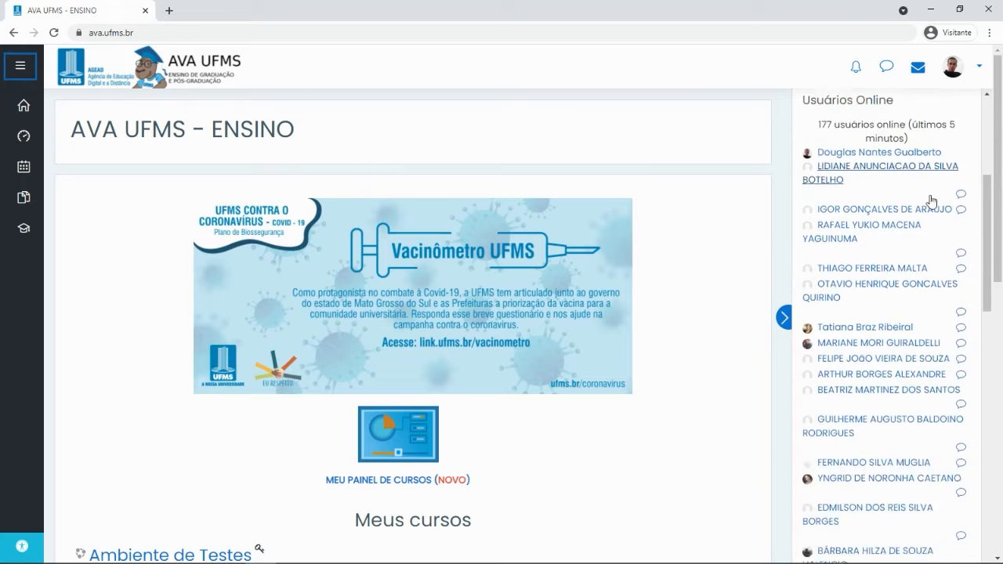
{"action": "scroll", "coordinate": [922, 196], "scroll_direction": "up", "scroll_amount": 3}
{"action": "scroll", "coordinate": [921, 195], "scroll_direction": "up", "scroll_amount": 1}
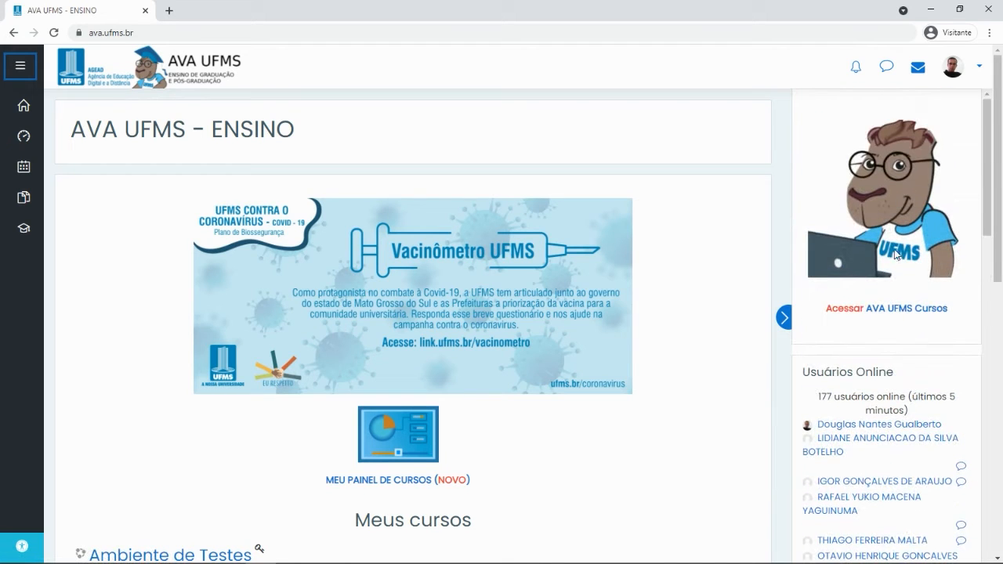
{"action": "scroll", "coordinate": [903, 279], "scroll_direction": "down", "scroll_amount": 5}
{"action": "scroll", "coordinate": [876, 237], "scroll_direction": "up", "scroll_amount": 6}
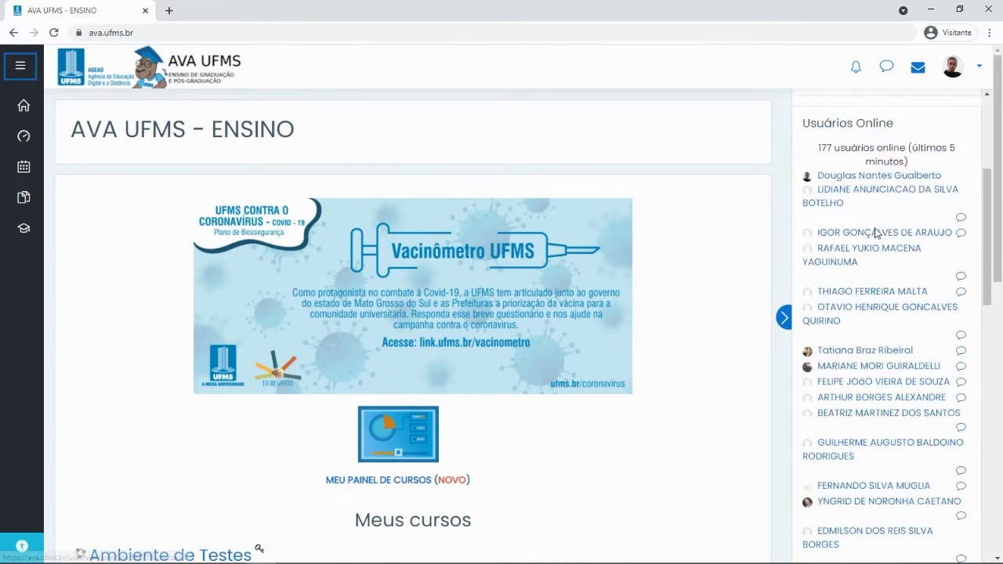
Hide the side blocks and scroll down to the Meus cursos list
{"action": "left_click", "coordinate": [785, 320]}
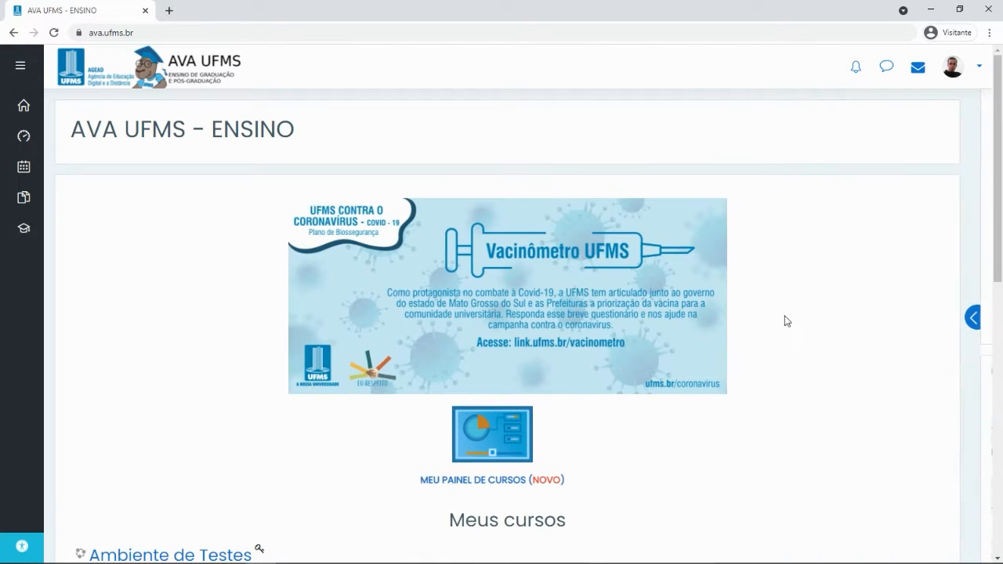
{"action": "scroll", "coordinate": [723, 197], "scroll_direction": "down", "scroll_amount": 2}
{"action": "scroll", "coordinate": [725, 201], "scroll_direction": "up", "scroll_amount": 1}
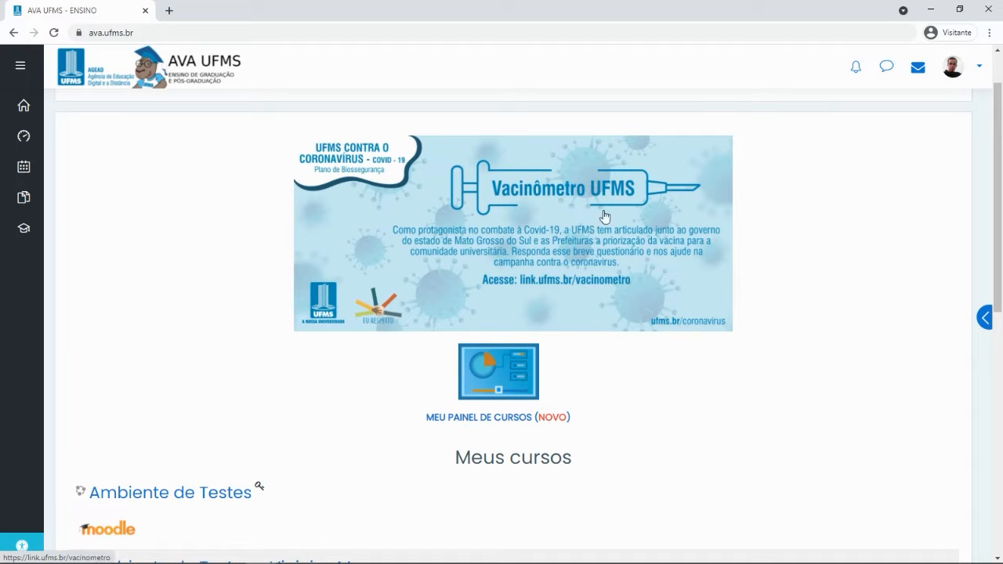
{"action": "scroll", "coordinate": [649, 219], "scroll_direction": "down", "scroll_amount": 3}
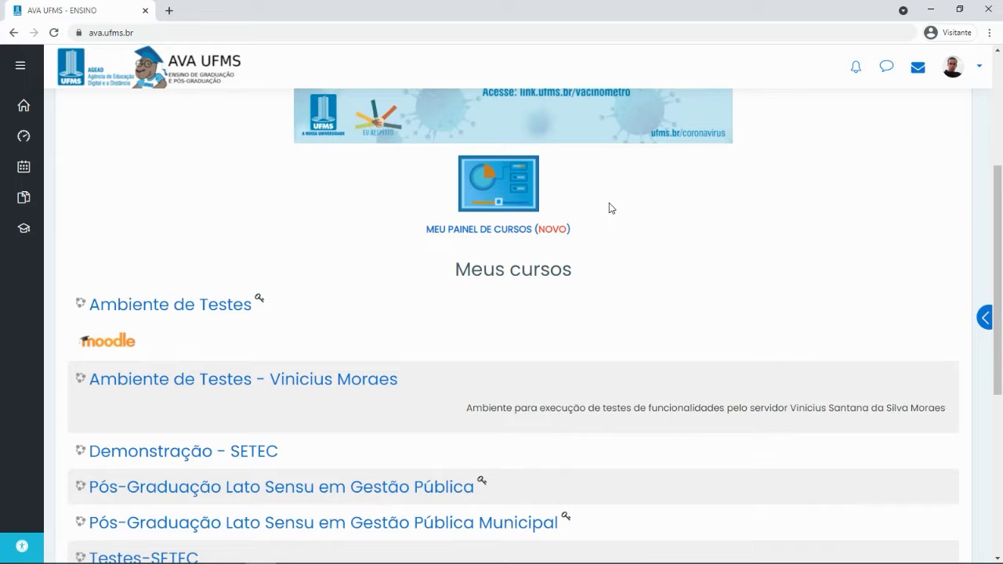
{"action": "scroll", "coordinate": [461, 191], "scroll_direction": "down", "scroll_amount": 1}
{"action": "scroll", "coordinate": [415, 290], "scroll_direction": "down", "scroll_amount": 1}
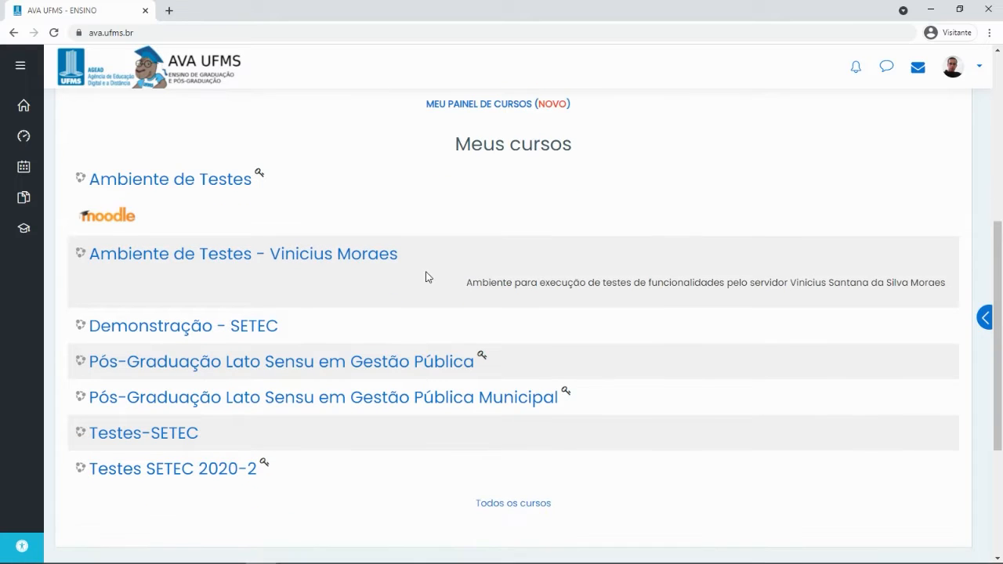
{"action": "scroll", "coordinate": [427, 133], "scroll_direction": "down", "scroll_amount": 1}
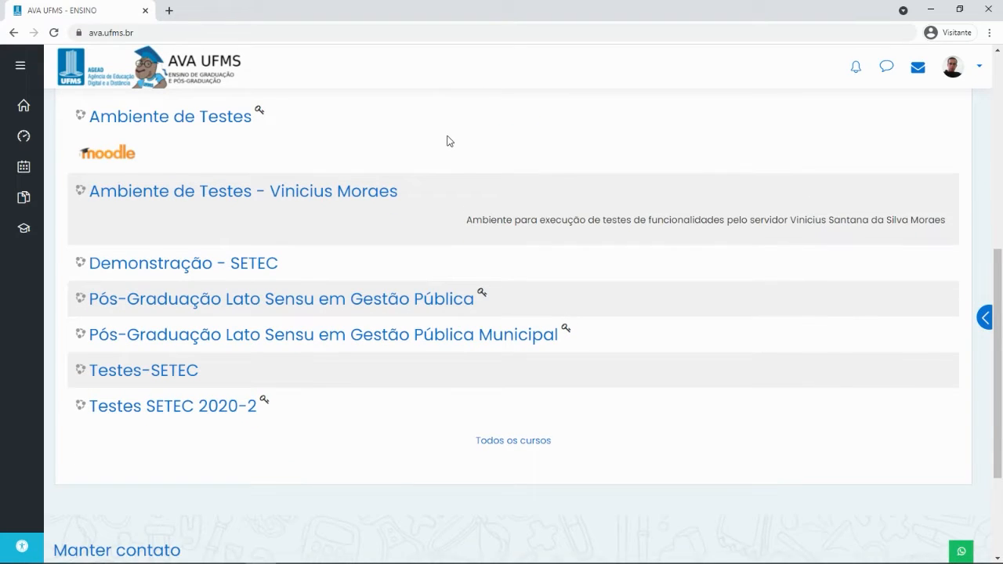
{"action": "scroll", "coordinate": [432, 148], "scroll_direction": "up", "scroll_amount": 2}
{"action": "scroll", "coordinate": [352, 192], "scroll_direction": "up", "scroll_amount": 1}
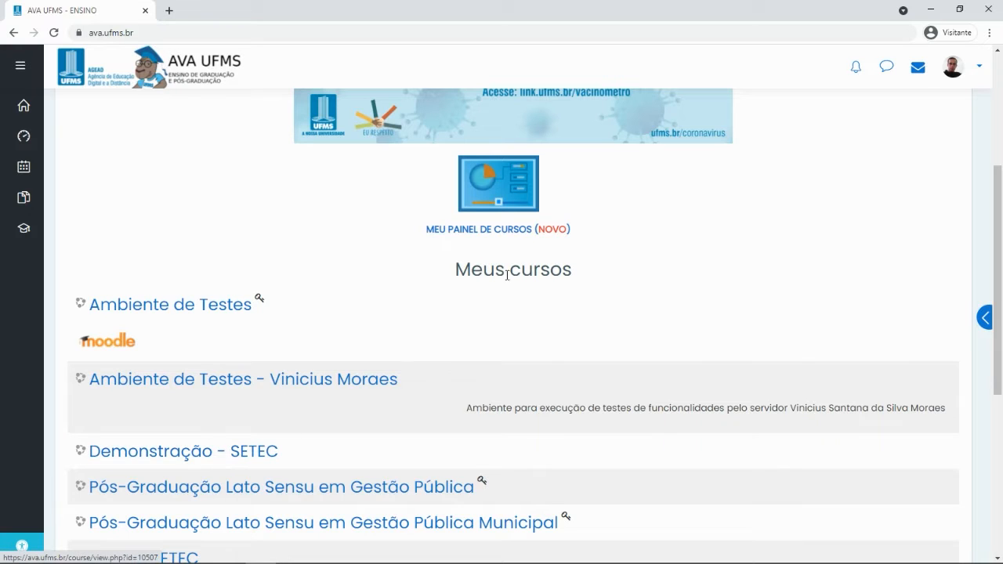
Open Demonstração - SETEC and look over its Geral, Recursos, Atividades and Tópico 3–7 sections
{"action": "left_click", "coordinate": [176, 456]}
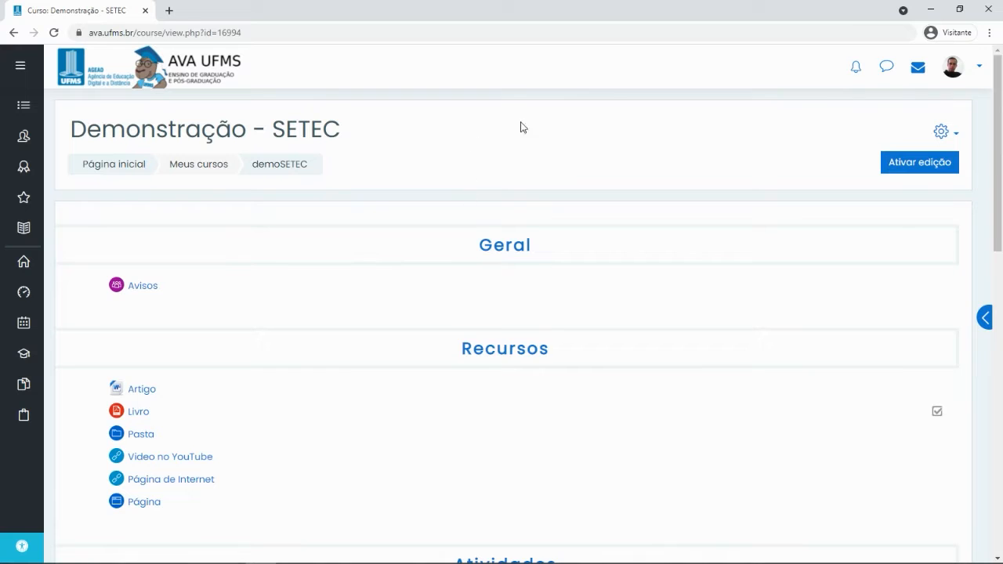
{"action": "scroll", "coordinate": [595, 136], "scroll_direction": "down", "scroll_amount": 1}
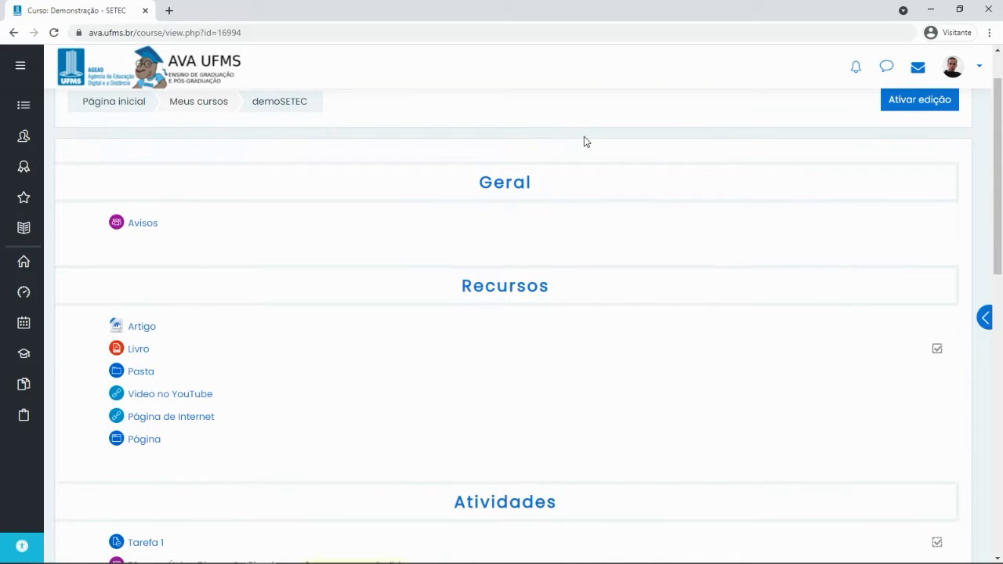
{"action": "scroll", "coordinate": [548, 149], "scroll_direction": "up", "scroll_amount": 1}
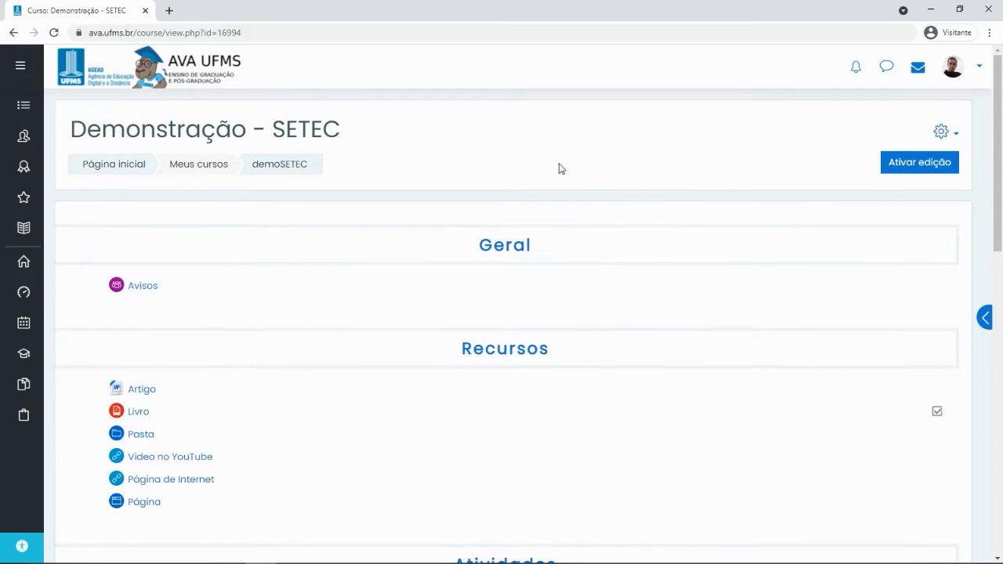
{"action": "scroll", "coordinate": [560, 165], "scroll_direction": "down", "scroll_amount": 2}
{"action": "scroll", "coordinate": [637, 205], "scroll_direction": "down", "scroll_amount": 3}
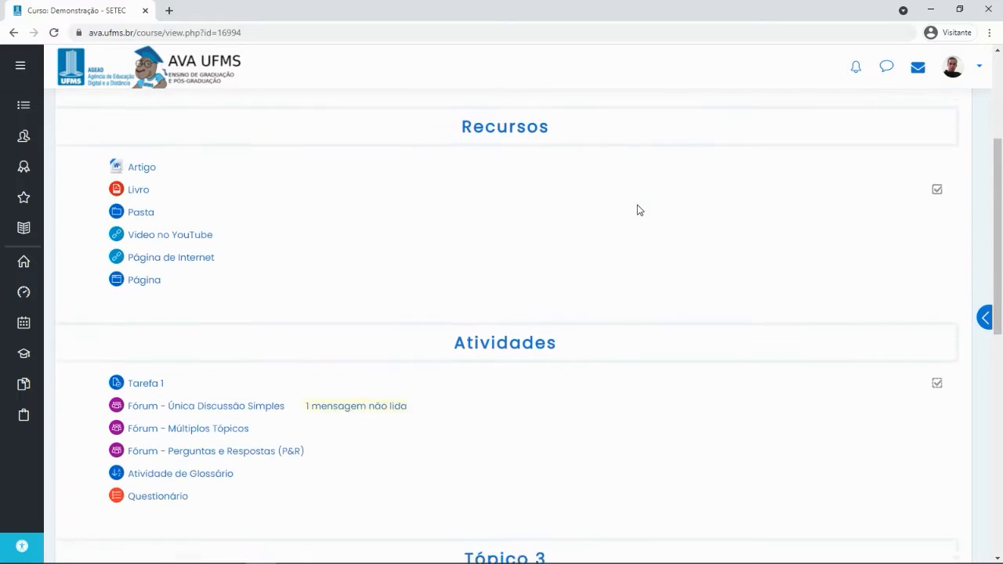
{"action": "scroll", "coordinate": [637, 205], "scroll_direction": "up", "scroll_amount": 5}
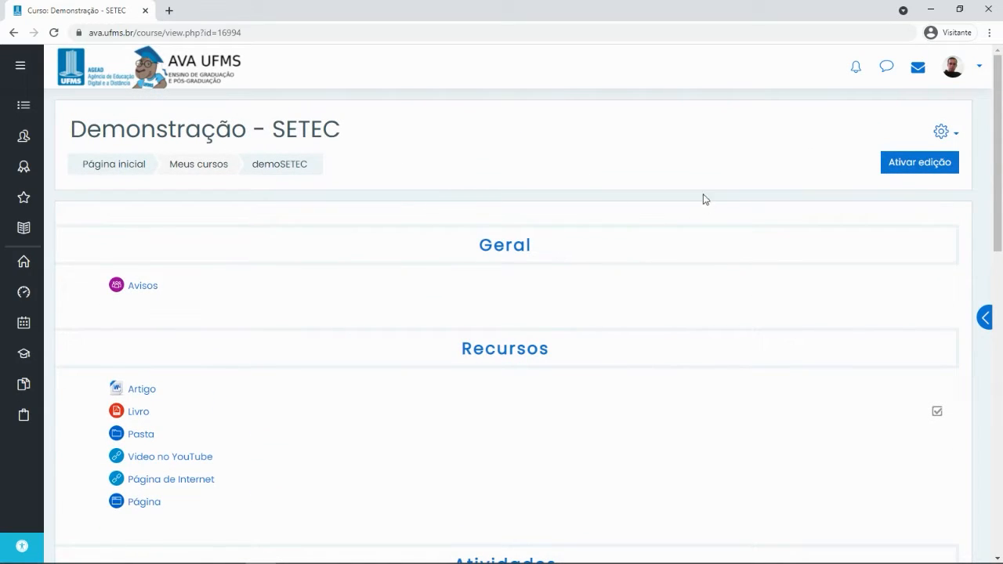
{"action": "scroll", "coordinate": [403, 211], "scroll_direction": "down", "scroll_amount": 1}
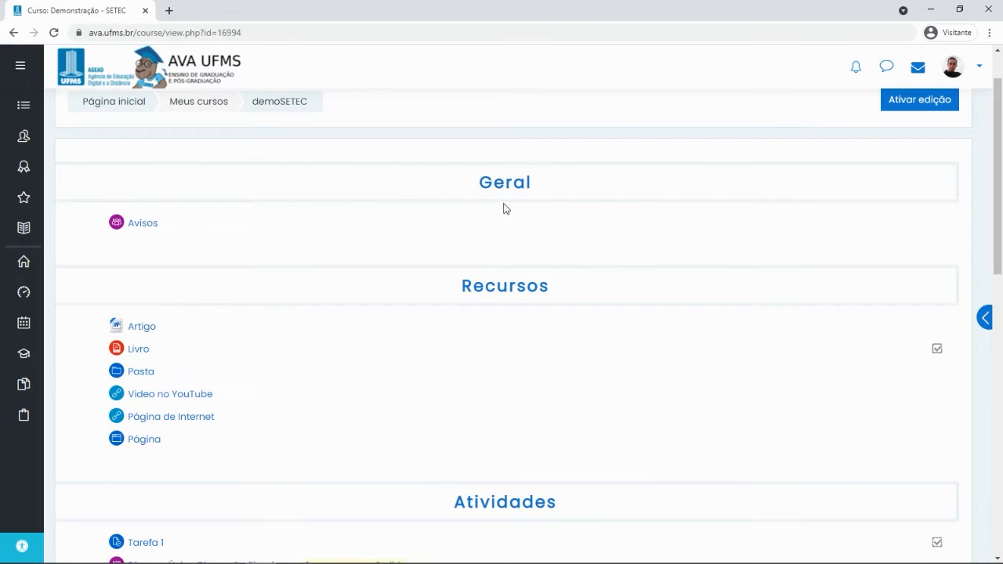
{"action": "scroll", "coordinate": [533, 287], "scroll_direction": "down", "scroll_amount": 4}
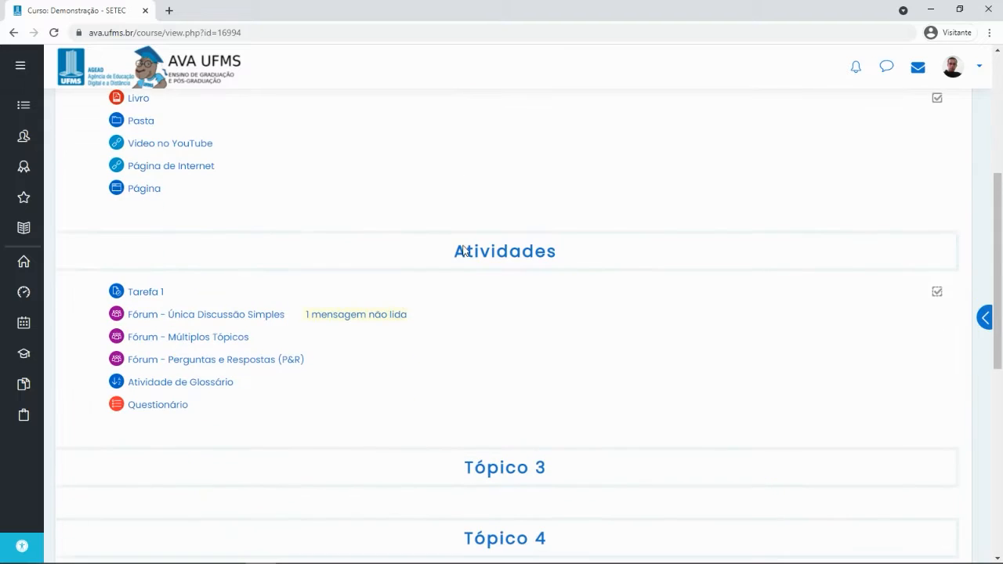
{"action": "scroll", "coordinate": [444, 298], "scroll_direction": "down", "scroll_amount": 5}
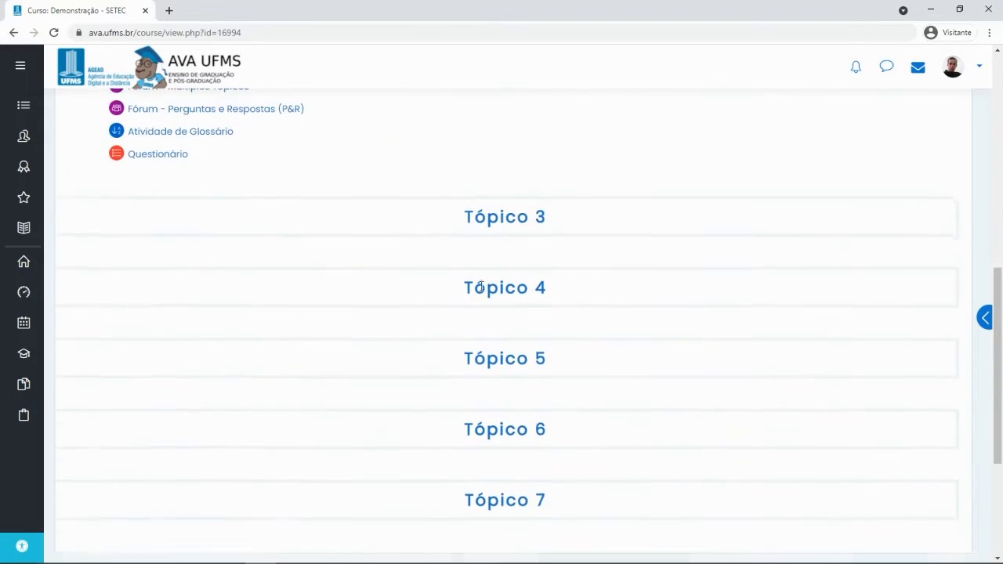
{"action": "scroll", "coordinate": [494, 329], "scroll_direction": "down", "scroll_amount": 1}
{"action": "scroll", "coordinate": [737, 329], "scroll_direction": "up", "scroll_amount": 10}
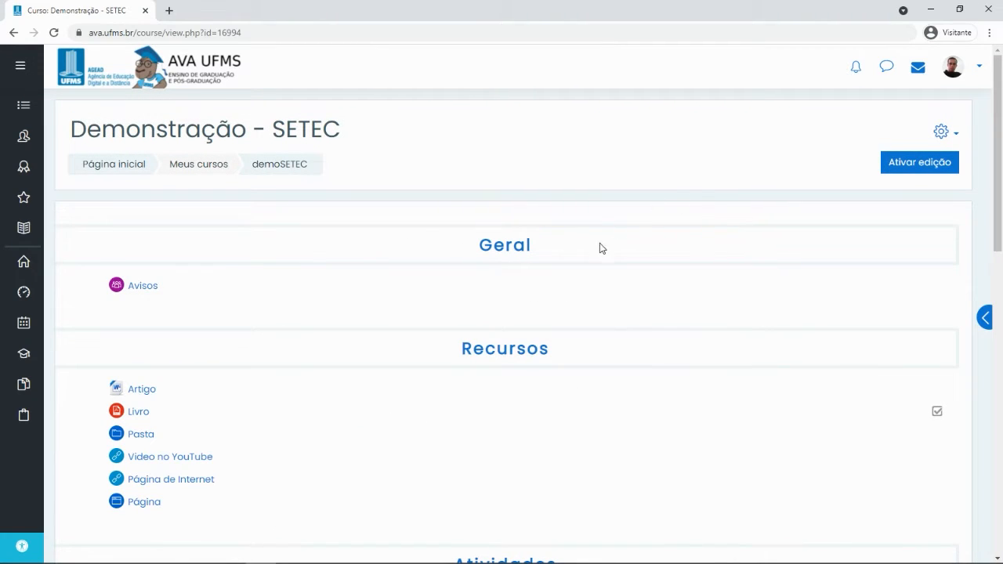
Turn editing on and rename the Tópico 3 section to Provas
{"action": "left_click", "coordinate": [906, 164]}
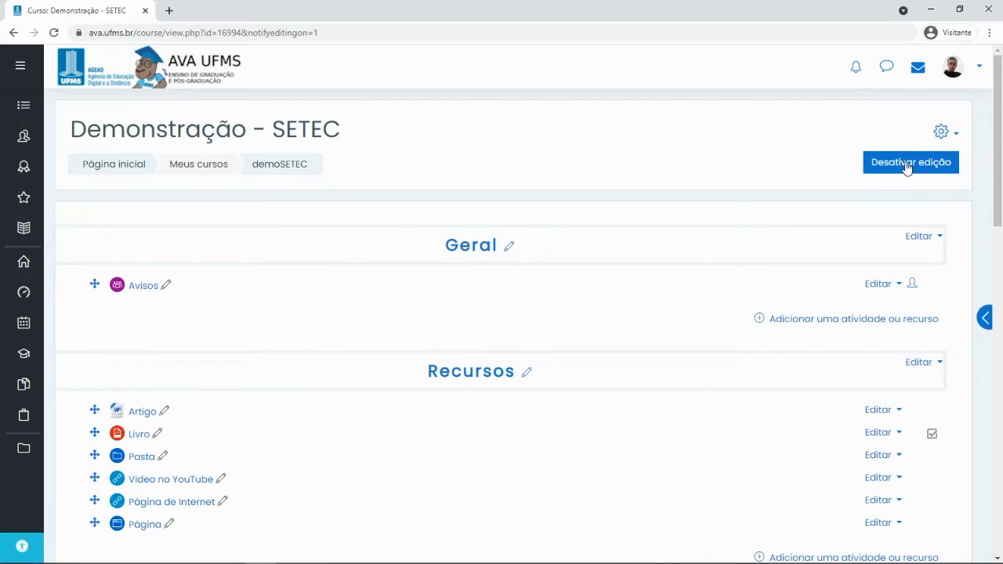
{"action": "scroll", "coordinate": [589, 189], "scroll_direction": "down", "scroll_amount": 8}
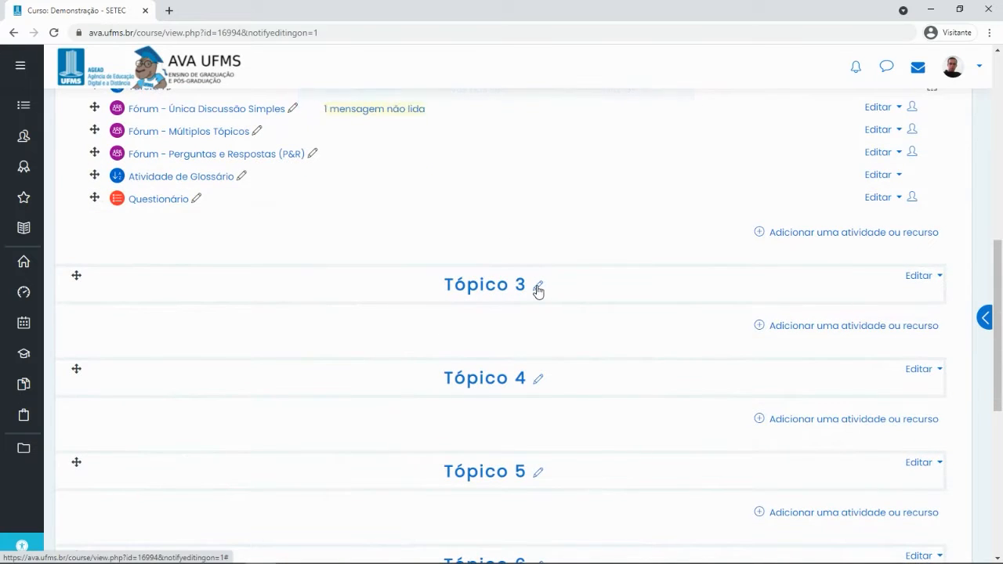
{"action": "left_click", "coordinate": [537, 287]}
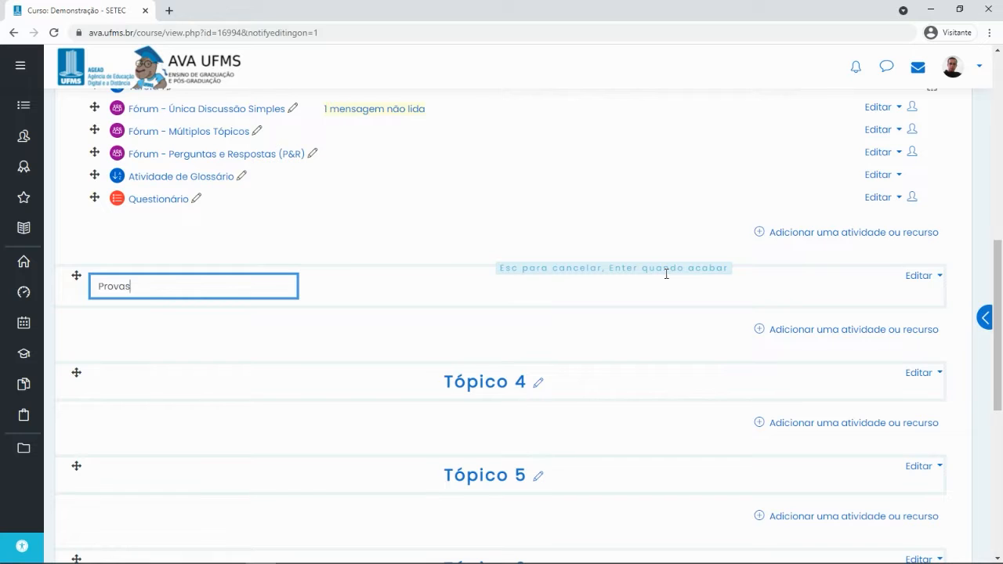
{"action": "key", "text": "Return"}
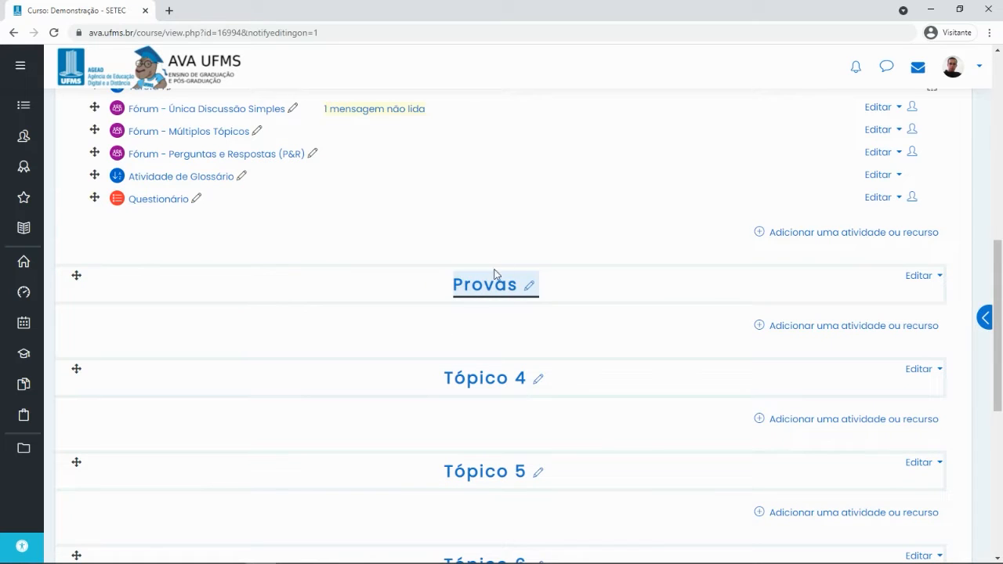
{"action": "scroll", "coordinate": [561, 337], "scroll_direction": "down", "scroll_amount": 4}
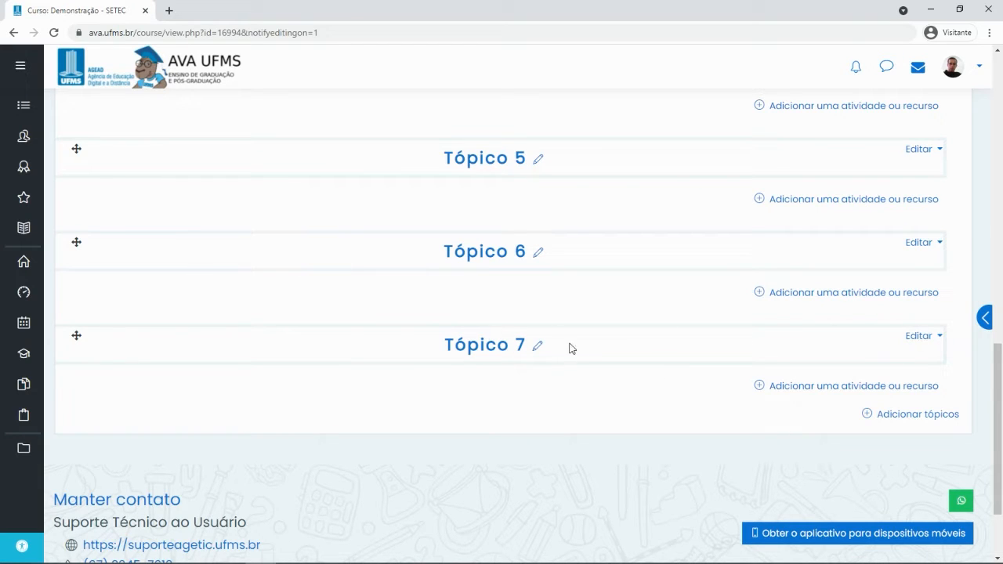
Delete Tópico 7 through its Editar menu with Excluir Tópico
{"action": "left_click", "coordinate": [927, 338]}
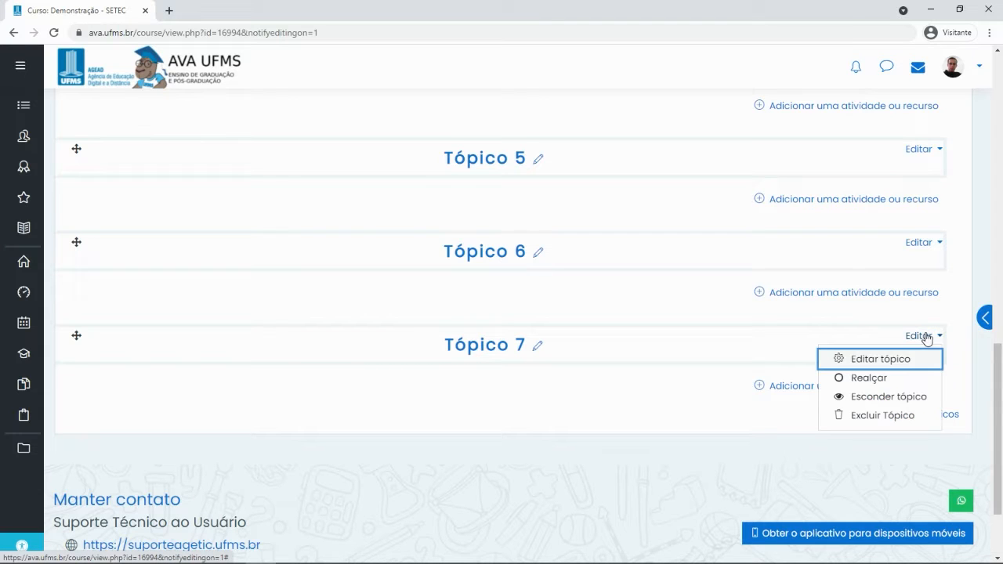
{"action": "left_click", "coordinate": [870, 417]}
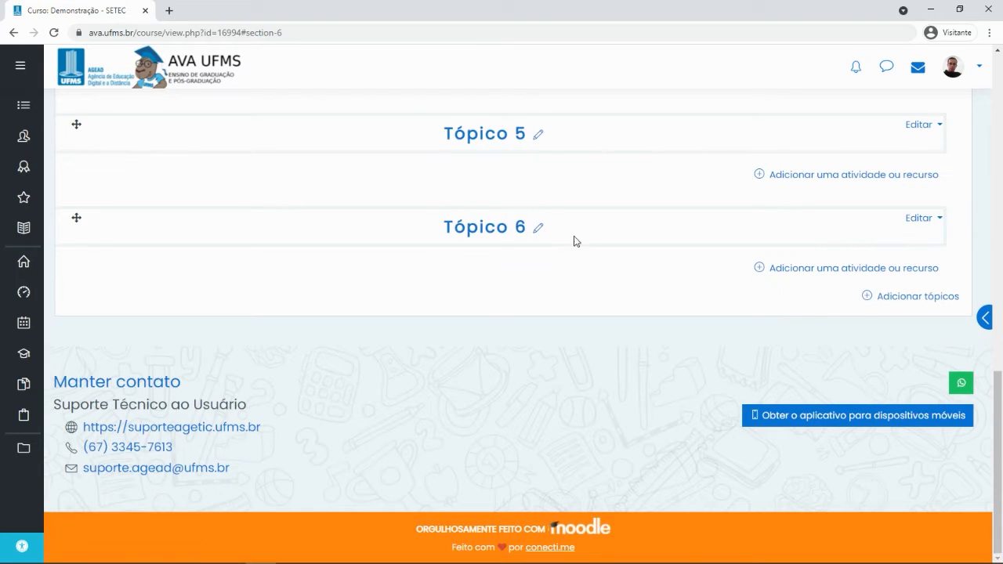
{"action": "scroll", "coordinate": [707, 248], "scroll_direction": "up", "scroll_amount": 3}
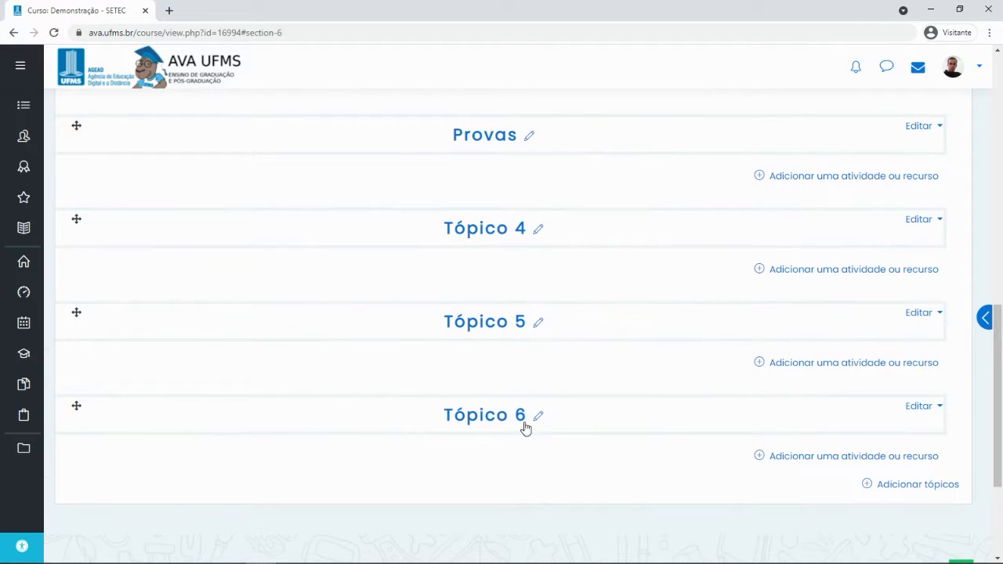
Hide Tópico 6 with Esconder tópico, then remove it with Excluir Tópico
{"action": "left_click", "coordinate": [921, 407]}
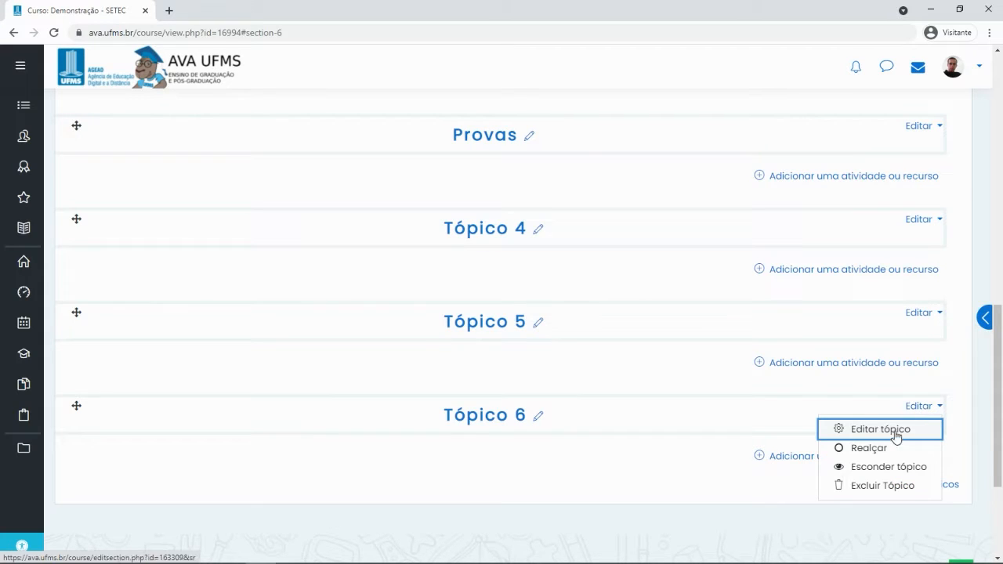
{"action": "left_click", "coordinate": [871, 468]}
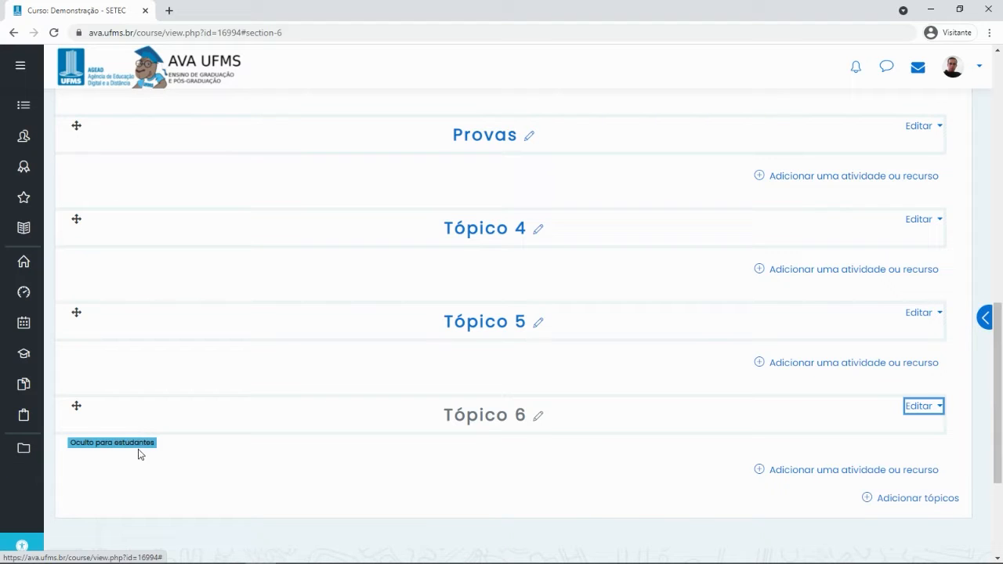
{"action": "left_click", "coordinate": [918, 406]}
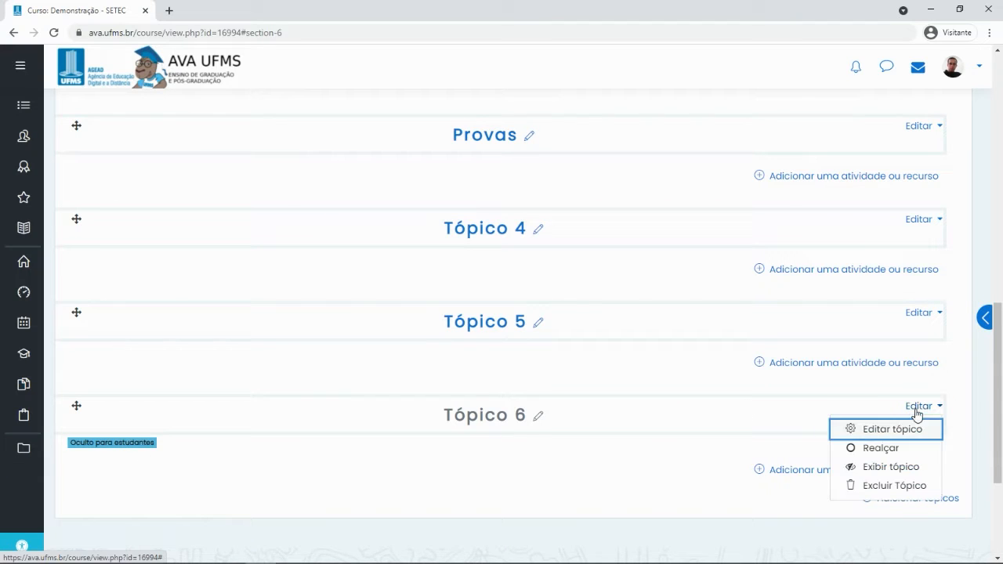
{"action": "left_click", "coordinate": [890, 485]}
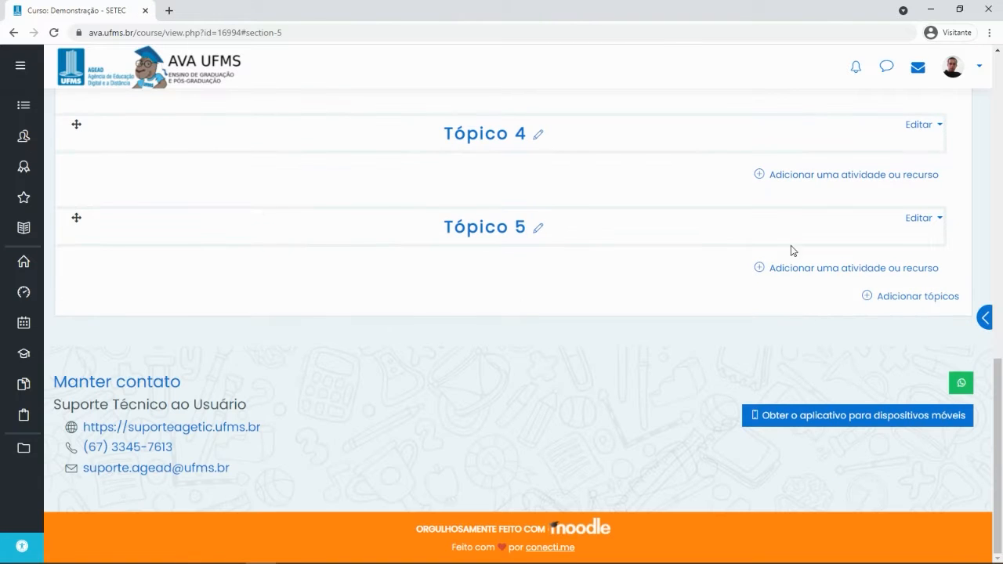
{"action": "scroll", "coordinate": [885, 387], "scroll_direction": "up", "scroll_amount": 2}
{"action": "scroll", "coordinate": [836, 345], "scroll_direction": "up", "scroll_amount": 2}
{"action": "left_click", "coordinate": [918, 344]}
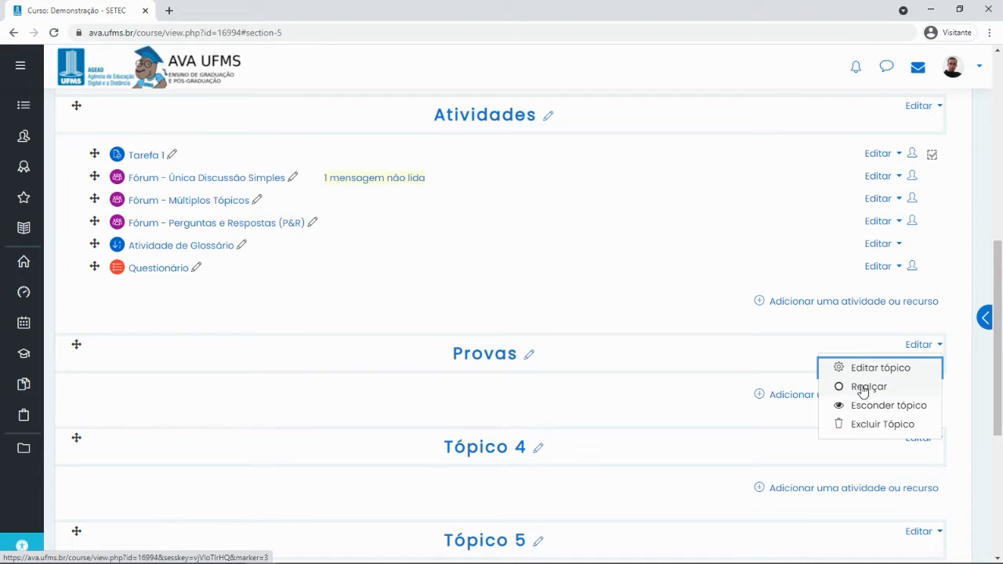
{"action": "left_click", "coordinate": [922, 347]}
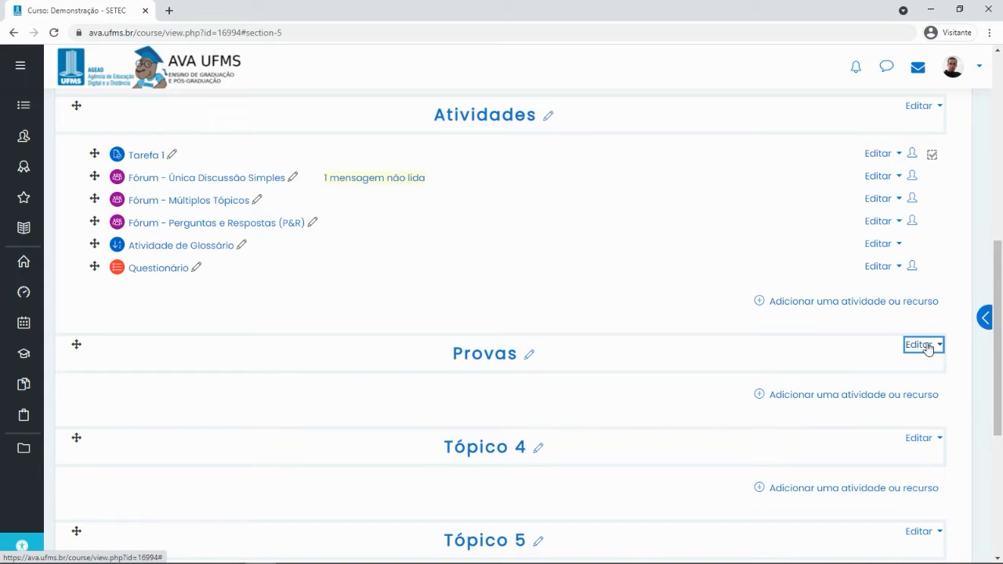
{"action": "scroll", "coordinate": [793, 372], "scroll_direction": "up", "scroll_amount": 2}
{"action": "scroll", "coordinate": [604, 391], "scroll_direction": "down", "scroll_amount": 1}
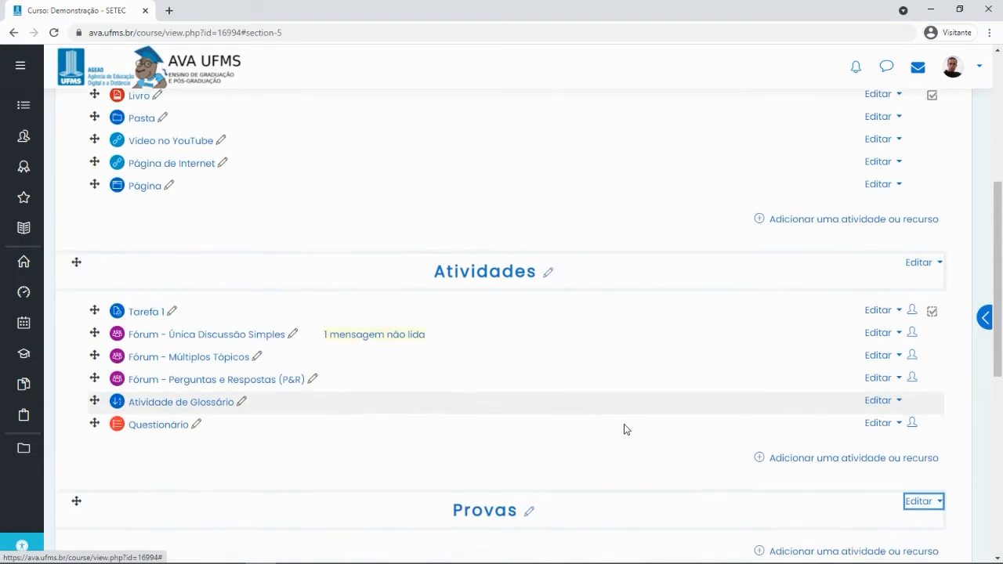
{"action": "scroll", "coordinate": [678, 425], "scroll_direction": "down", "scroll_amount": 3}
{"action": "scroll", "coordinate": [685, 418], "scroll_direction": "up", "scroll_amount": 7}
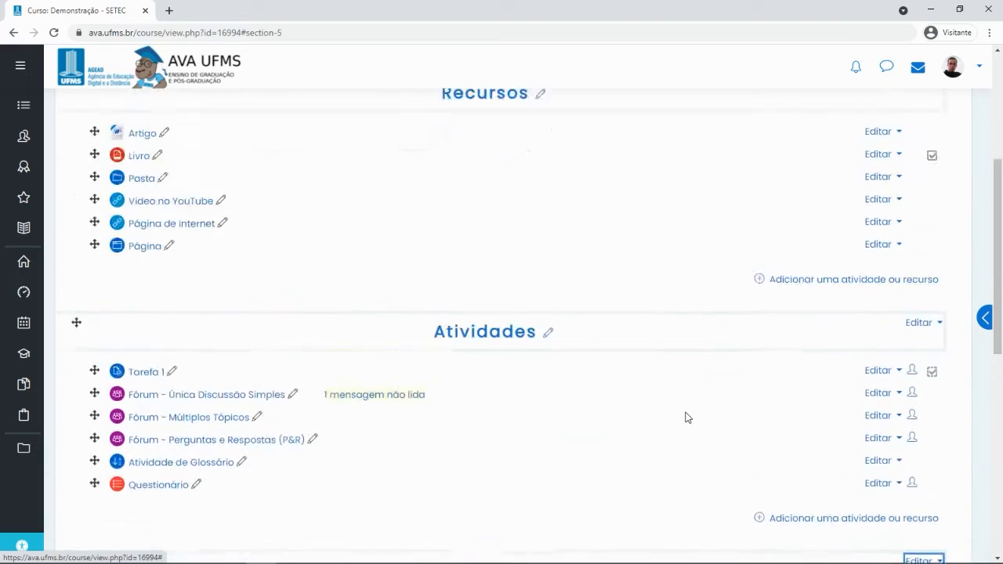
{"action": "scroll", "coordinate": [684, 415], "scroll_direction": "down", "scroll_amount": 5}
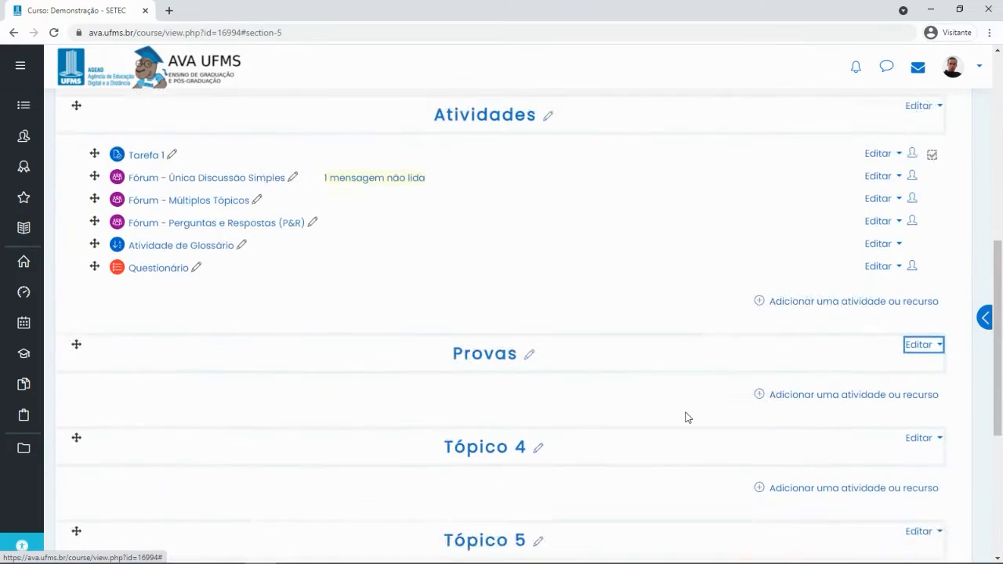
{"action": "scroll", "coordinate": [505, 398], "scroll_direction": "down", "scroll_amount": 1}
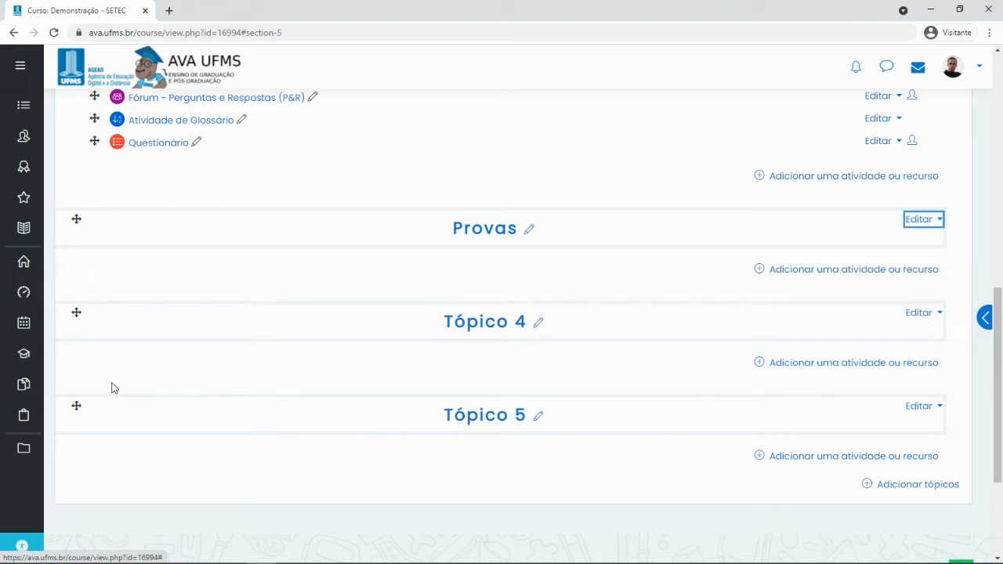
Drag sections to reorder them, finally putting Atividades back between Recursos and Provas
{"action": "left_click_drag", "start_coordinate": [75, 406], "coordinate": [94, 329]}
{"action": "scroll", "coordinate": [535, 430], "scroll_direction": "up", "scroll_amount": 3}
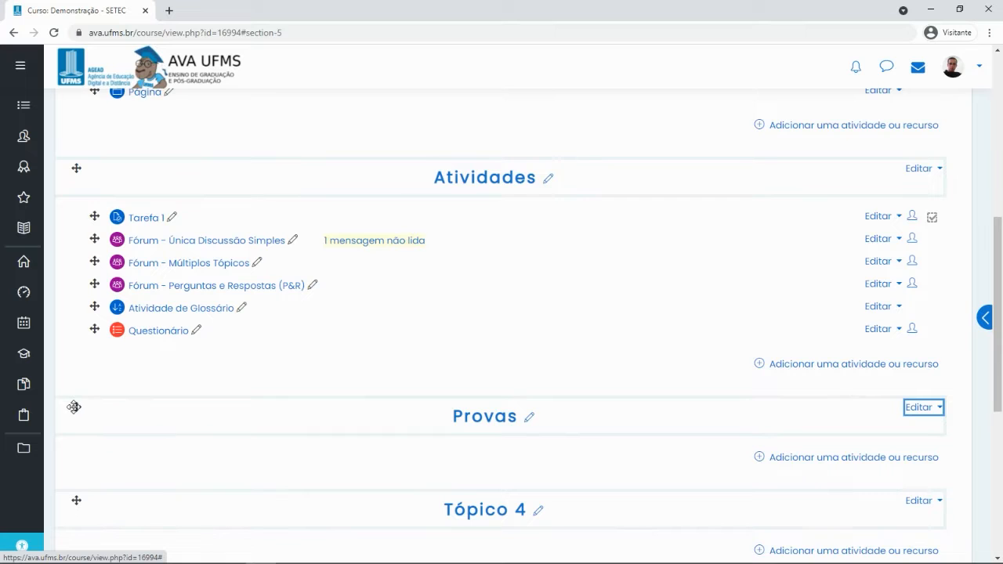
{"action": "left_click_drag", "start_coordinate": [74, 407], "coordinate": [107, 178]}
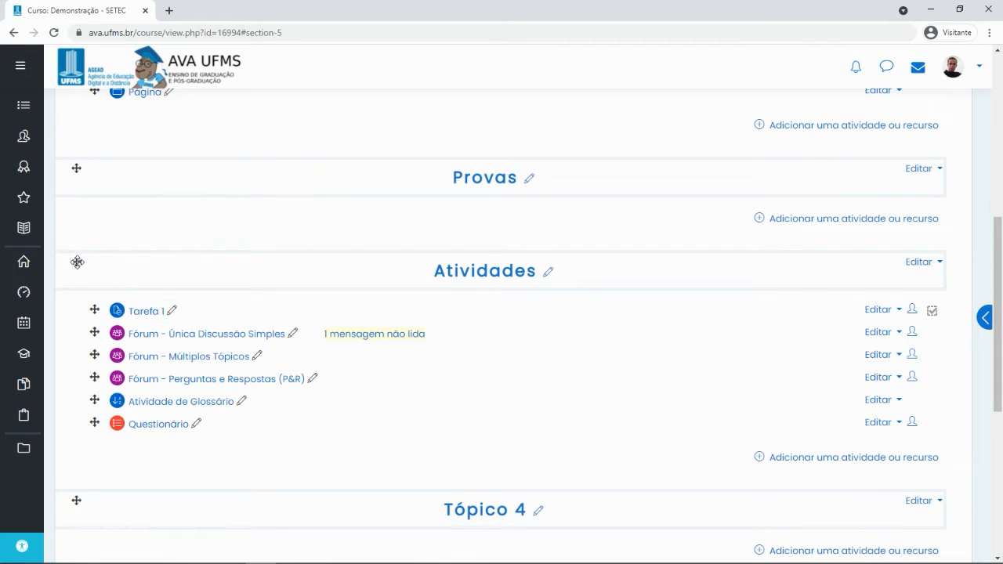
{"action": "left_click_drag", "start_coordinate": [77, 262], "coordinate": [84, 159]}
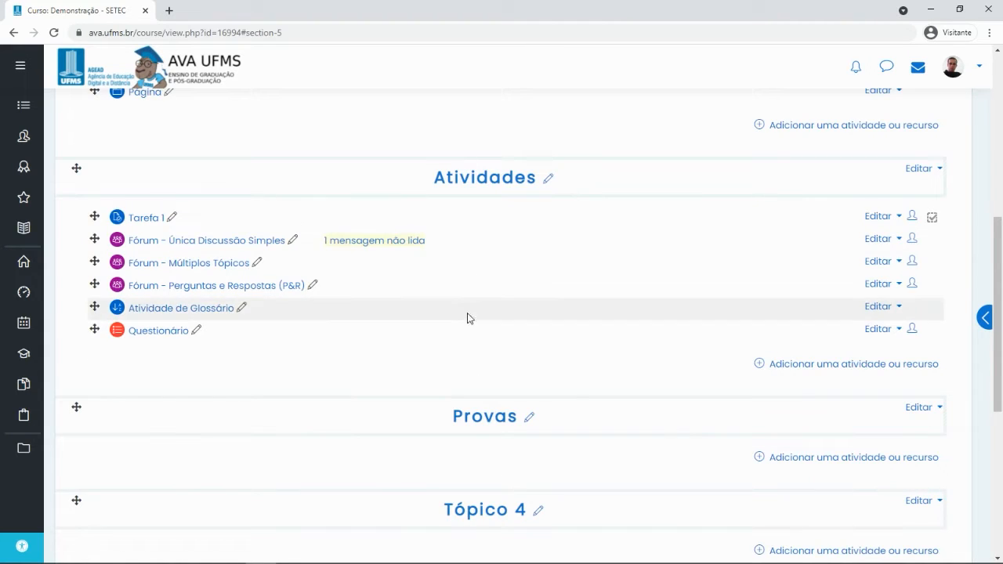
{"action": "scroll", "coordinate": [571, 384], "scroll_direction": "up", "scroll_amount": 5}
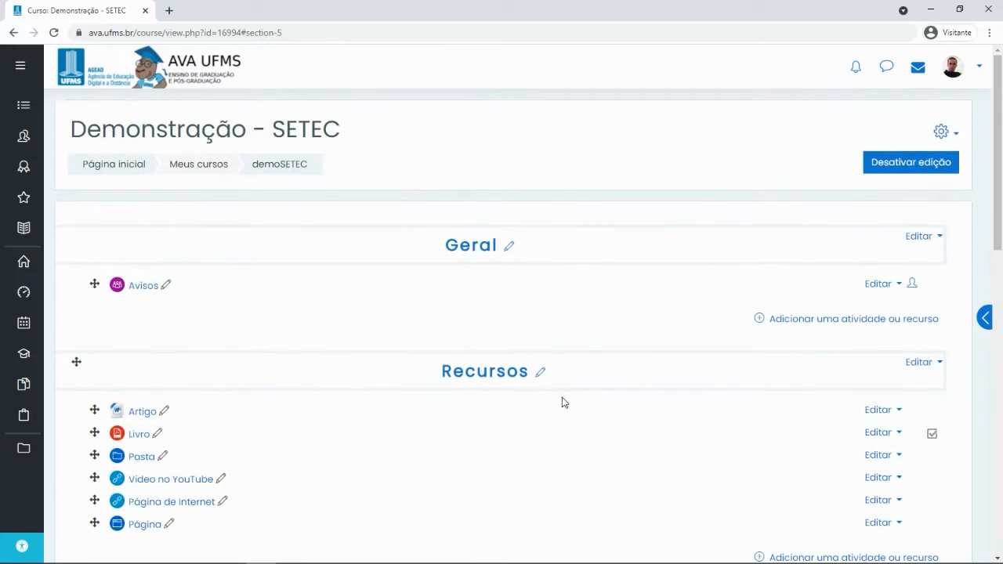
{"action": "scroll", "coordinate": [559, 405], "scroll_direction": "down", "scroll_amount": 6}
{"action": "scroll", "coordinate": [494, 356], "scroll_direction": "up", "scroll_amount": 8}
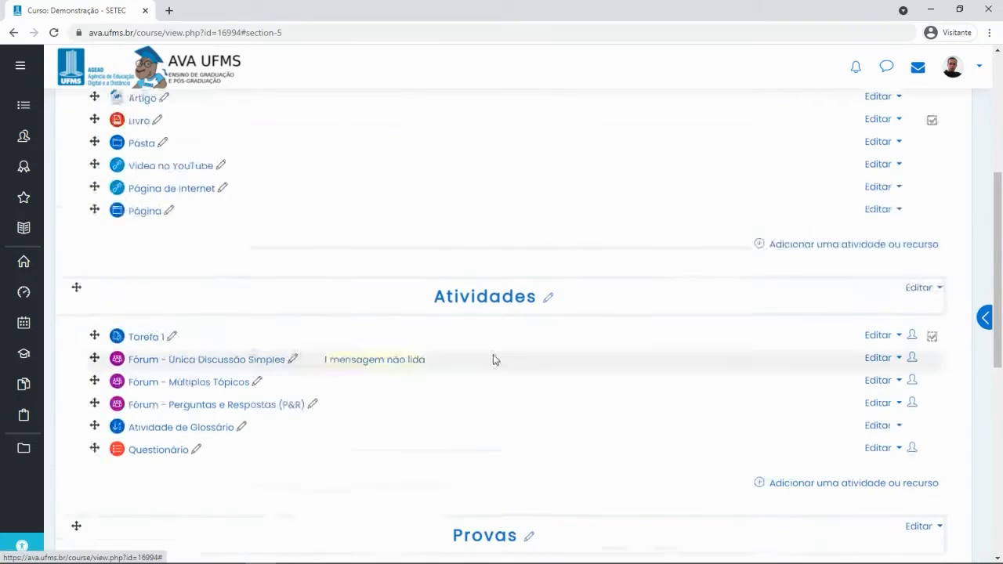
Turn editing off and scroll through the Geral and Recursos sections
{"action": "left_click", "coordinate": [909, 162]}
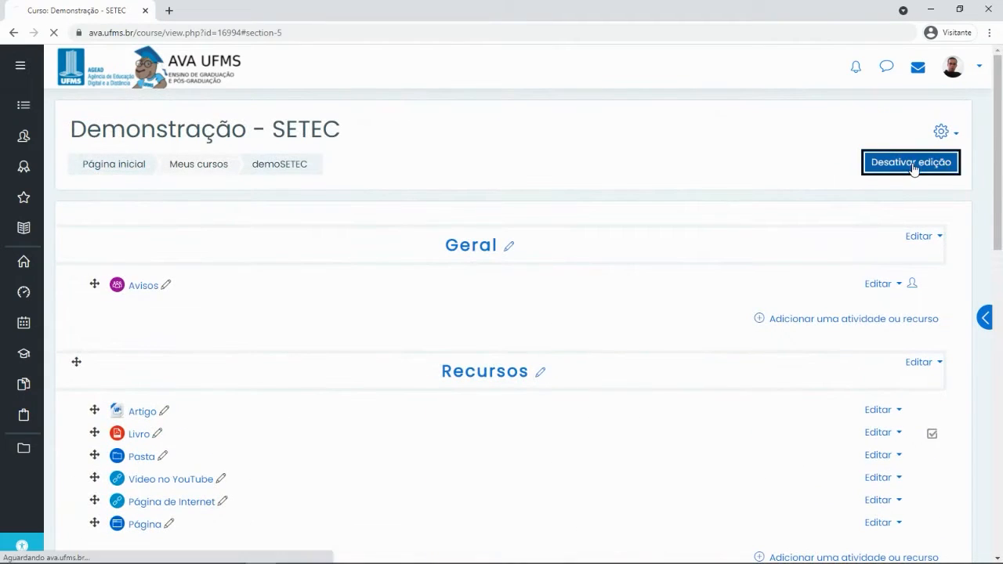
{"action": "scroll", "coordinate": [497, 301], "scroll_direction": "down", "scroll_amount": 3}
{"action": "scroll", "coordinate": [502, 315], "scroll_direction": "down", "scroll_amount": 4}
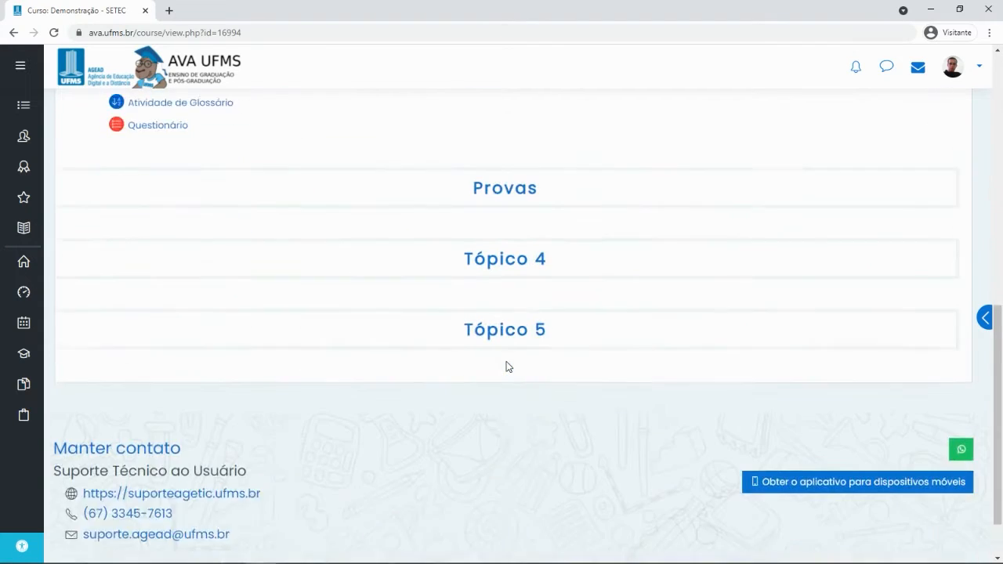
{"action": "scroll", "coordinate": [506, 365], "scroll_direction": "up", "scroll_amount": 7}
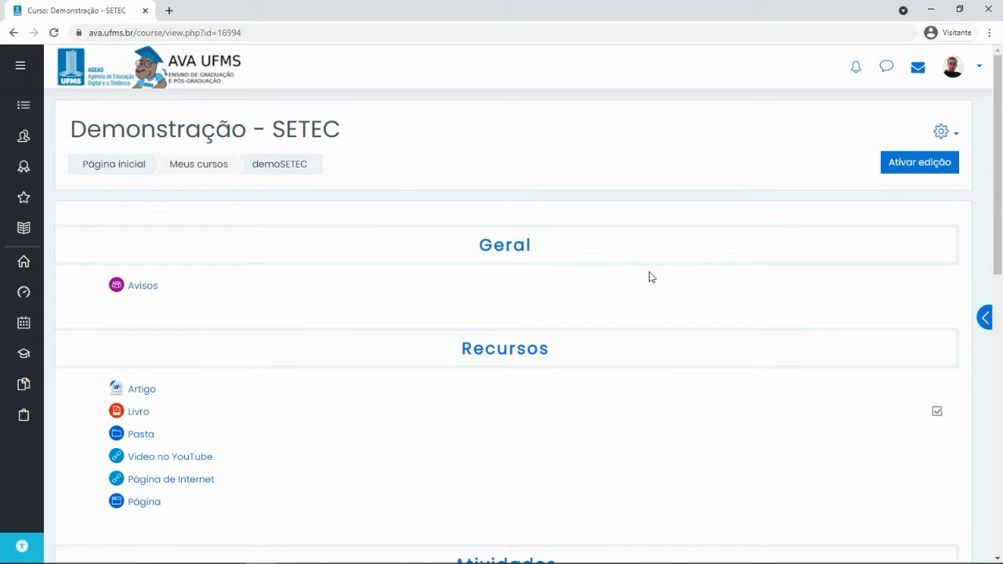
In the course settings, set Formato de curso to Formato Grade and save
{"action": "left_click", "coordinate": [941, 133]}
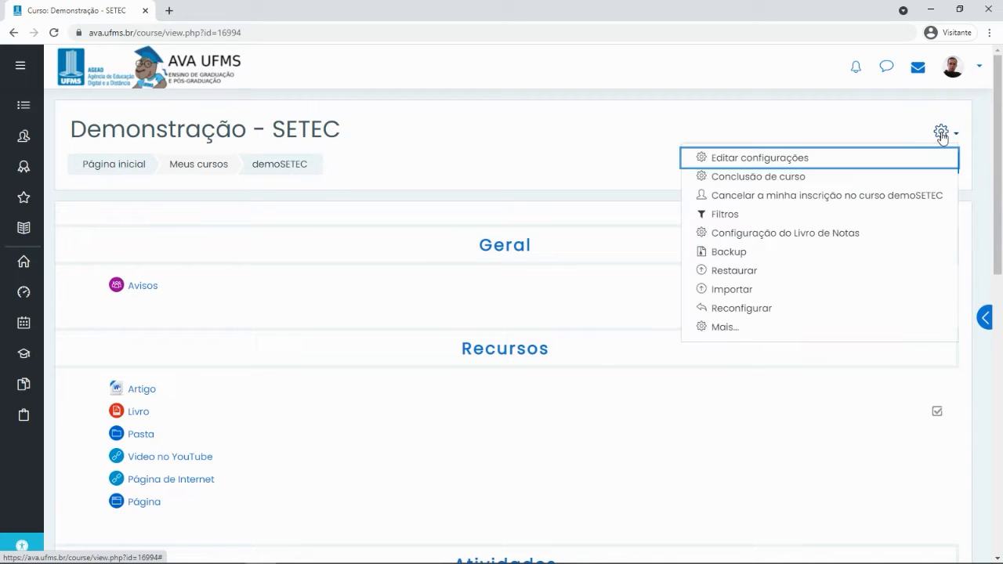
{"action": "left_click", "coordinate": [743, 159]}
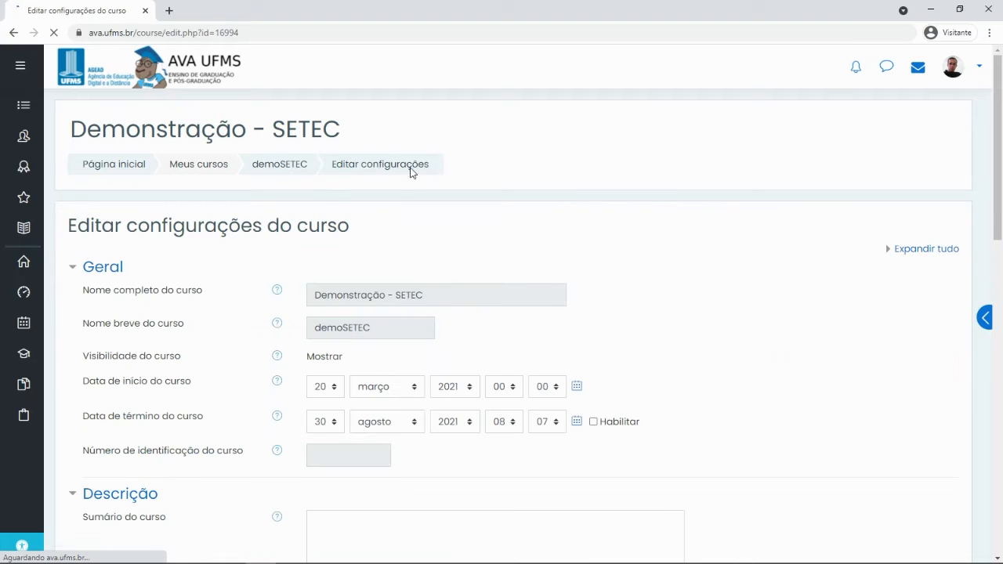
{"action": "scroll", "coordinate": [179, 242], "scroll_direction": "down", "scroll_amount": 6}
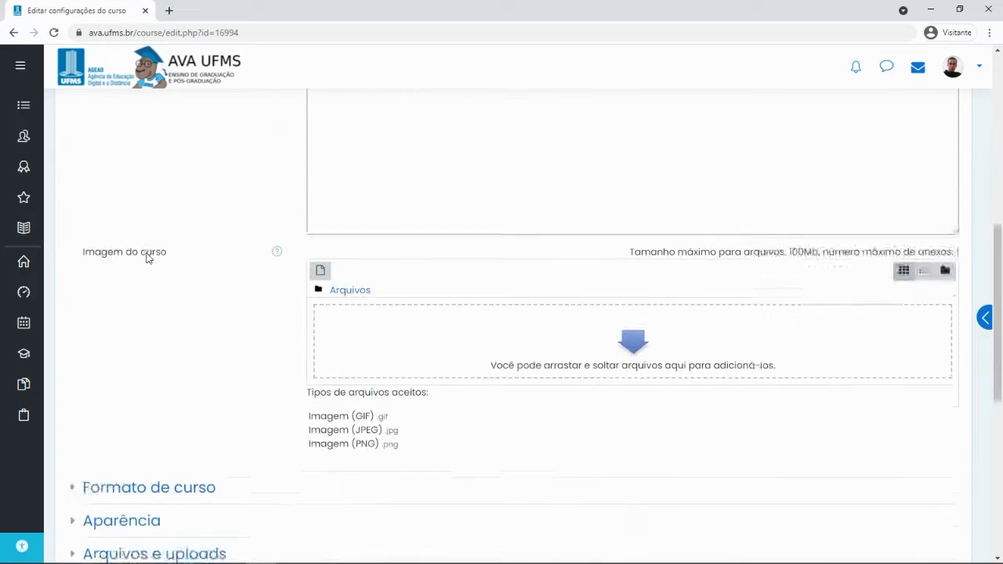
{"action": "scroll", "coordinate": [144, 255], "scroll_direction": "down", "scroll_amount": 2}
{"action": "left_click", "coordinate": [83, 364]}
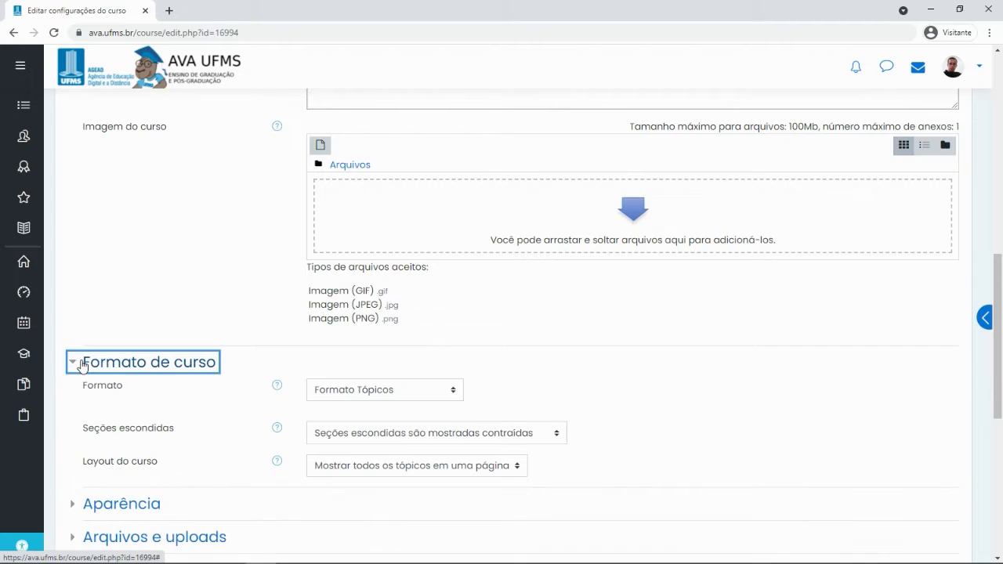
{"action": "left_click", "coordinate": [405, 387]}
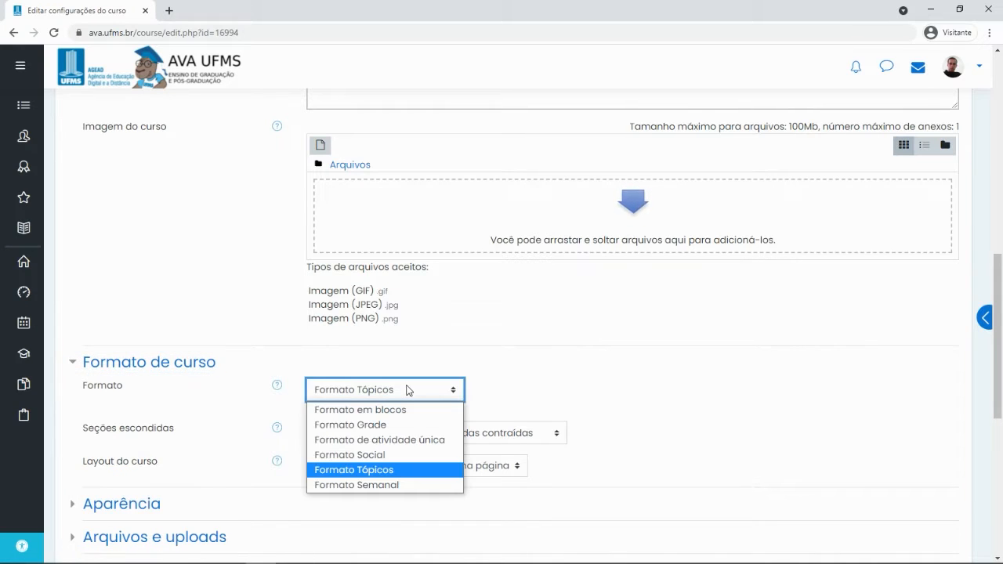
{"action": "left_click", "coordinate": [380, 425]}
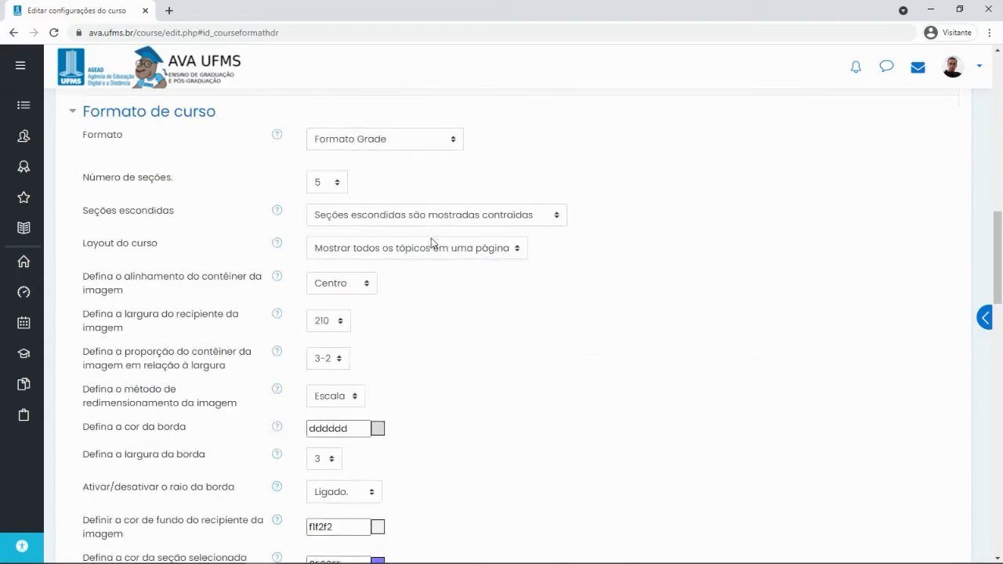
{"action": "scroll", "coordinate": [430, 243], "scroll_direction": "down", "scroll_amount": 3}
{"action": "left_click_drag", "start_coordinate": [997, 291], "coordinate": [958, 494]}
{"action": "left_click", "coordinate": [356, 282]}
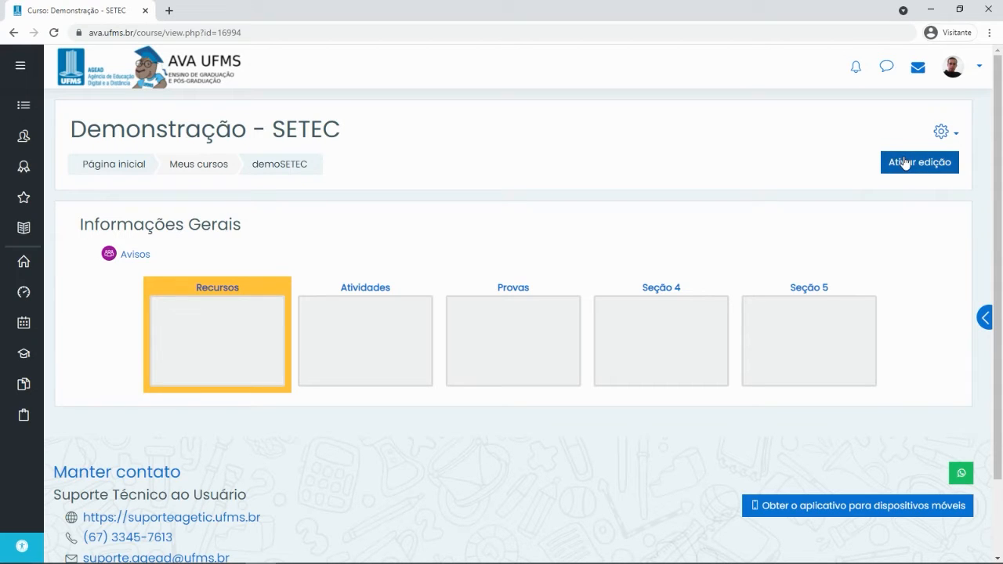
{"action": "left_click", "coordinate": [904, 162]}
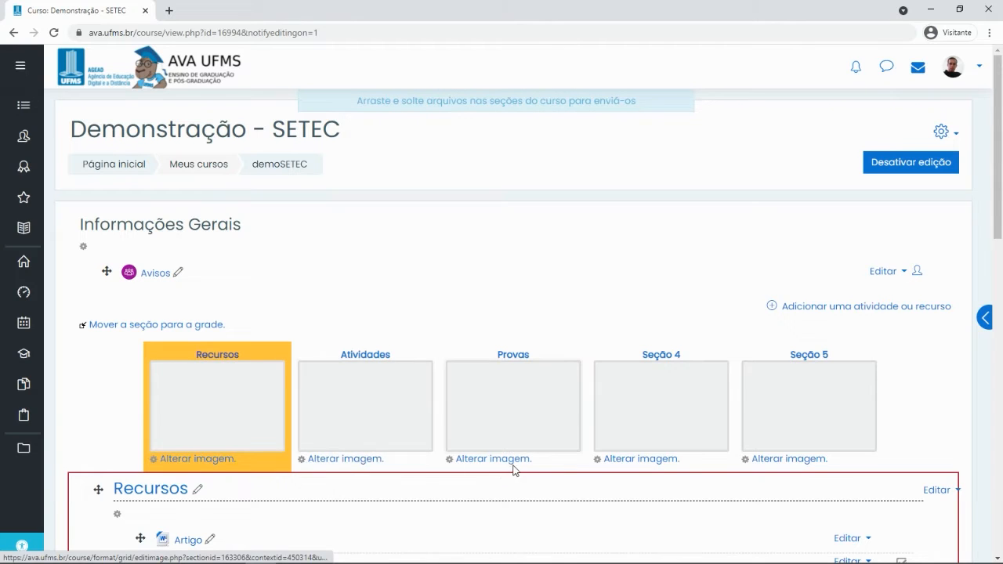
{"action": "left_click", "coordinate": [179, 460]}
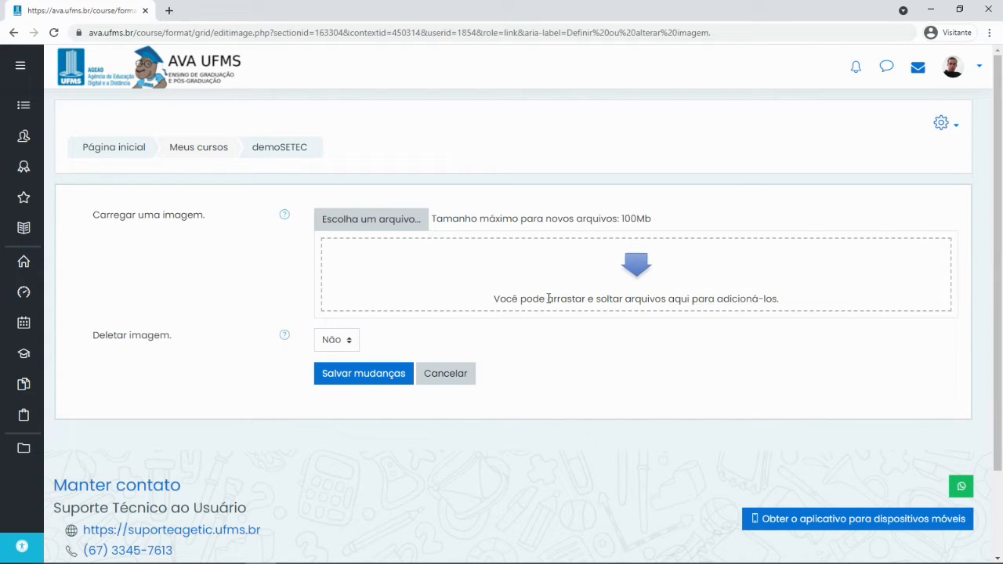
{"action": "left_click", "coordinate": [372, 222]}
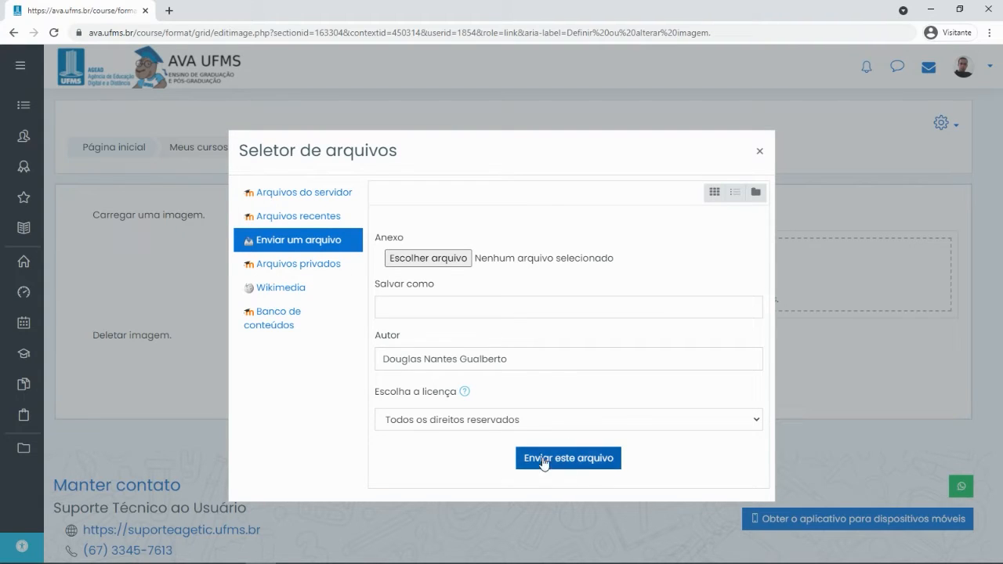
{"action": "left_click", "coordinate": [758, 152]}
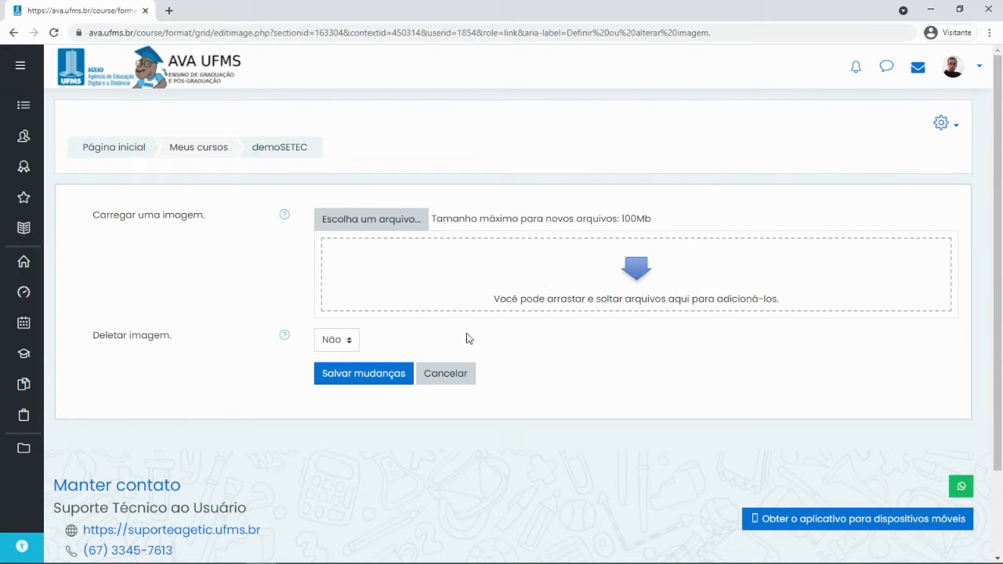
{"action": "left_click", "coordinate": [443, 373]}
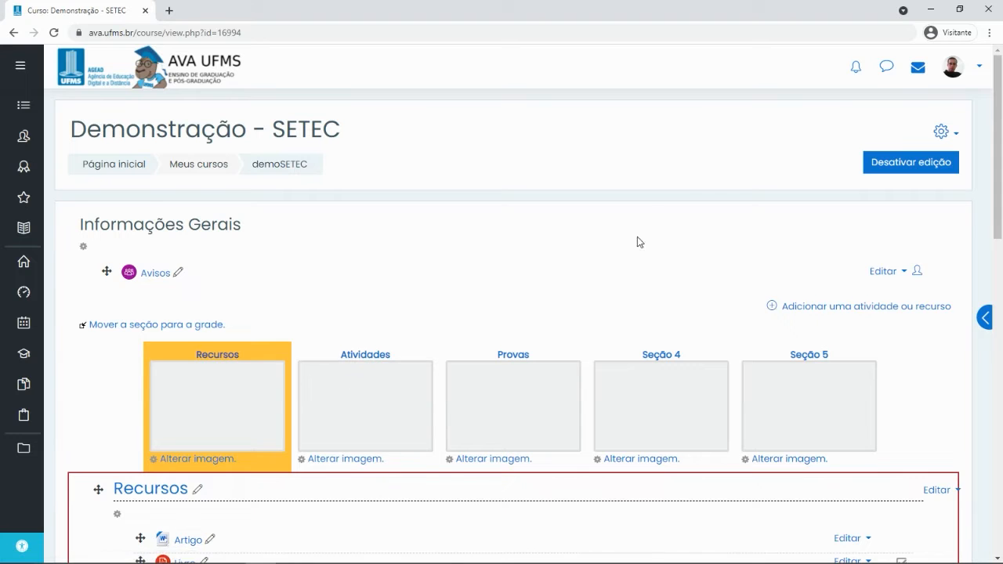
{"action": "scroll", "coordinate": [548, 258], "scroll_direction": "down", "scroll_amount": 1}
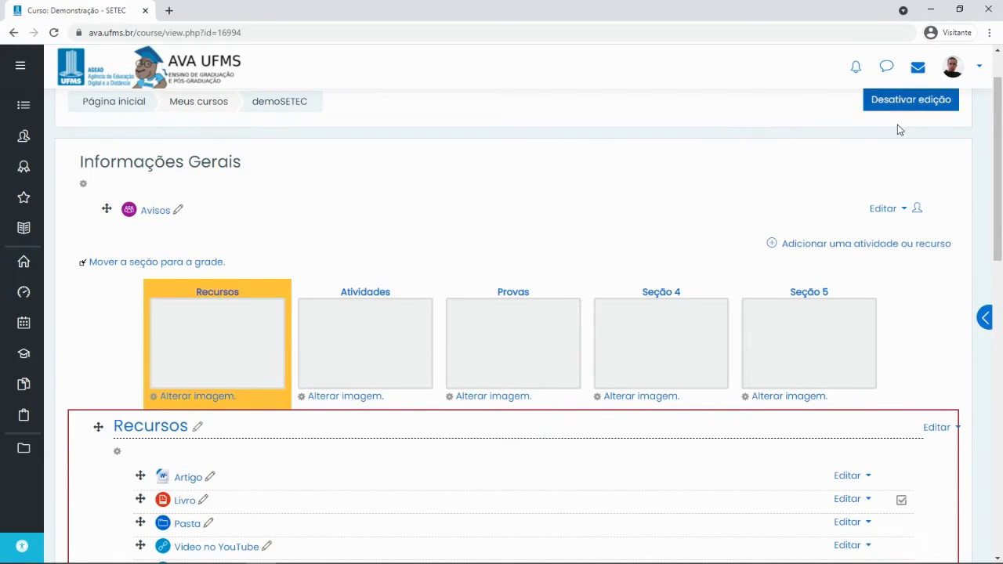
{"action": "scroll", "coordinate": [759, 237], "scroll_direction": "up", "scroll_amount": 1}
{"action": "scroll", "coordinate": [566, 267], "scroll_direction": "down", "scroll_amount": 5}
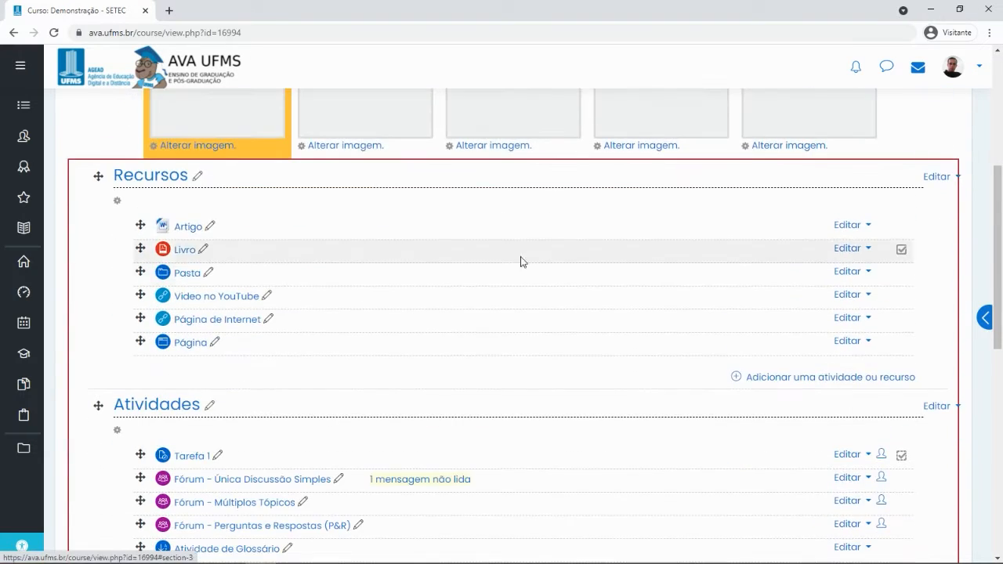
{"action": "scroll", "coordinate": [494, 240], "scroll_direction": "down", "scroll_amount": 1}
{"action": "scroll", "coordinate": [580, 255], "scroll_direction": "up", "scroll_amount": 5}
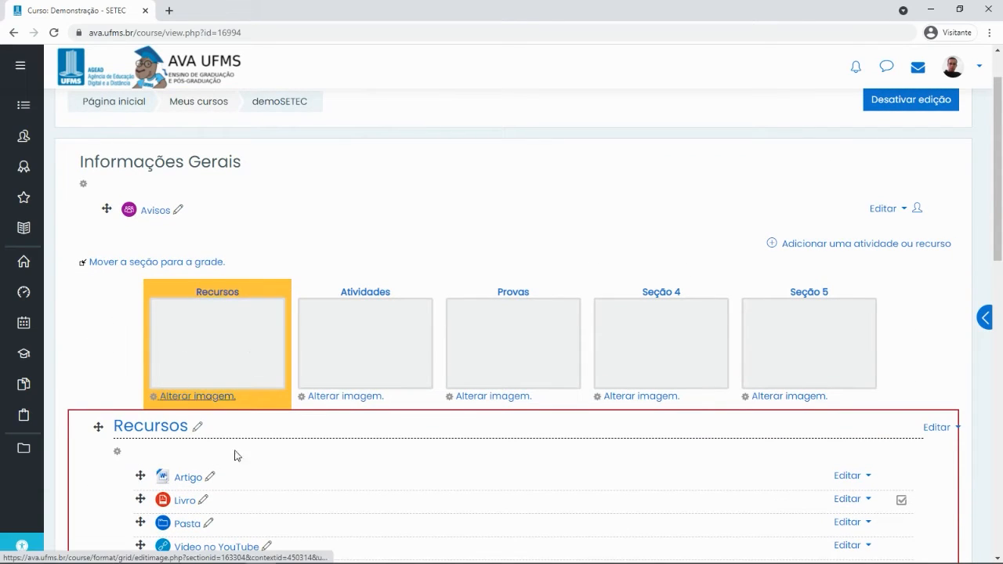
{"action": "scroll", "coordinate": [240, 397], "scroll_direction": "down", "scroll_amount": 2}
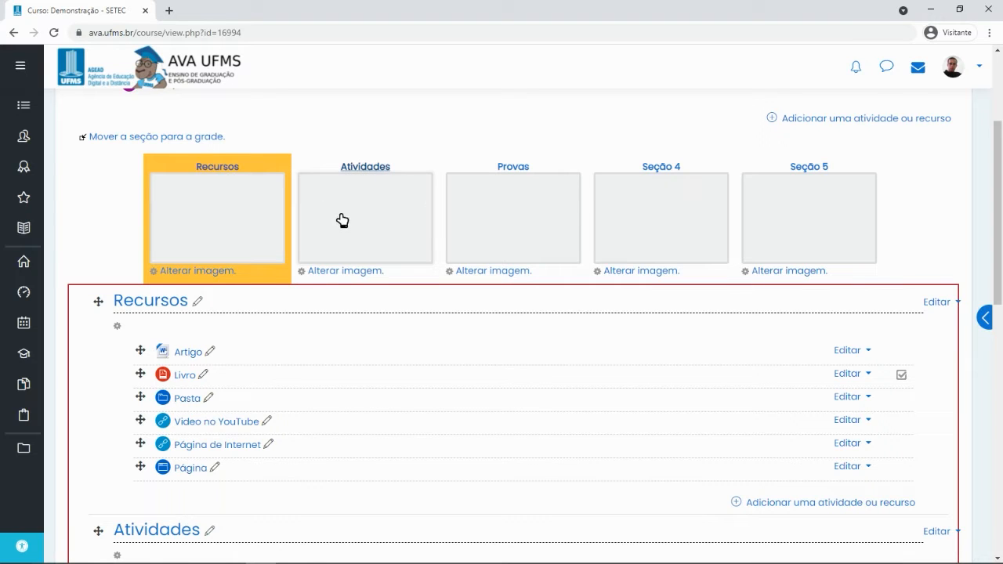
{"action": "scroll", "coordinate": [381, 188], "scroll_direction": "down", "scroll_amount": 3}
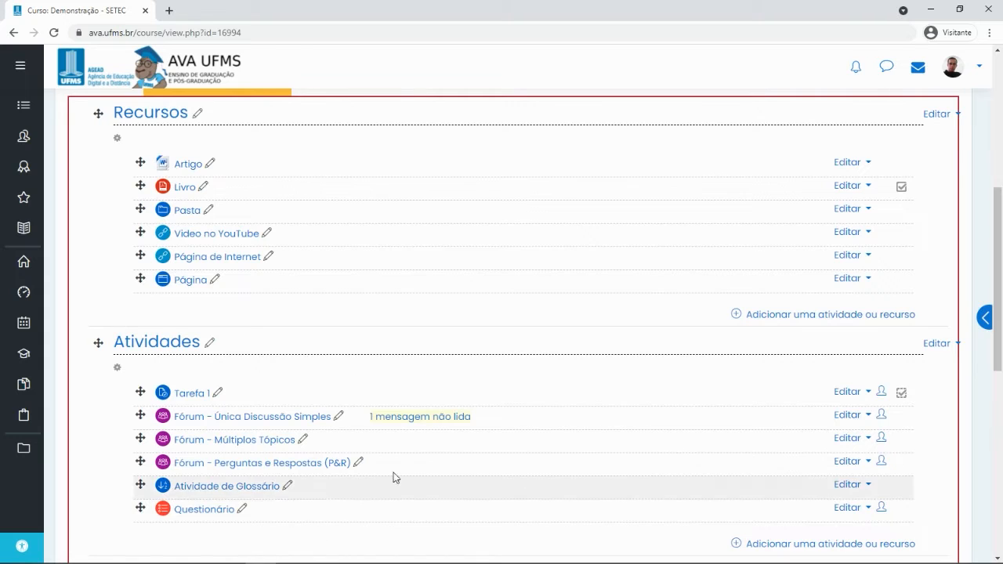
{"action": "scroll", "coordinate": [626, 454], "scroll_direction": "down", "scroll_amount": 1}
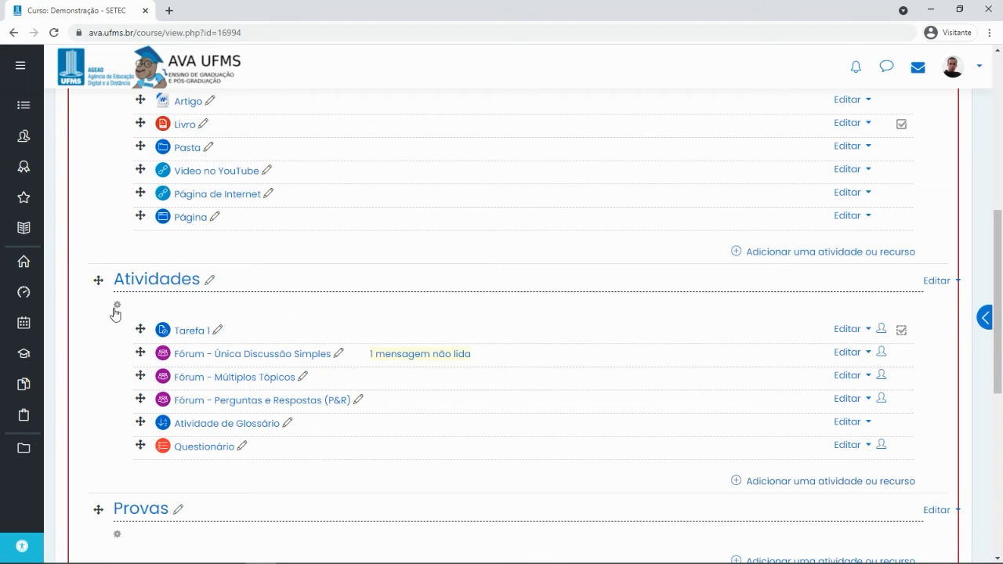
{"action": "scroll", "coordinate": [356, 415], "scroll_direction": "down", "scroll_amount": 3}
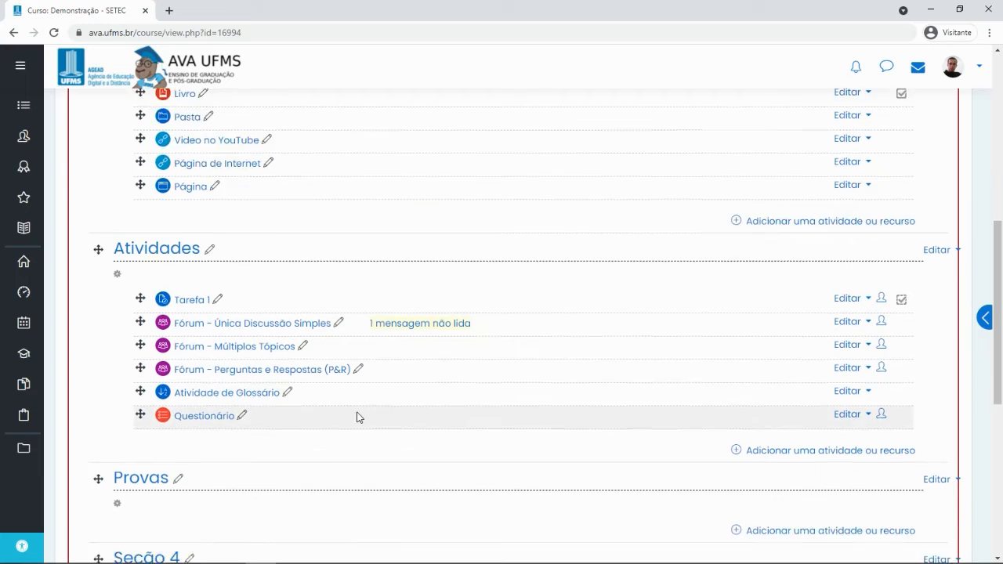
{"action": "scroll", "coordinate": [397, 377], "scroll_direction": "down", "scroll_amount": 2}
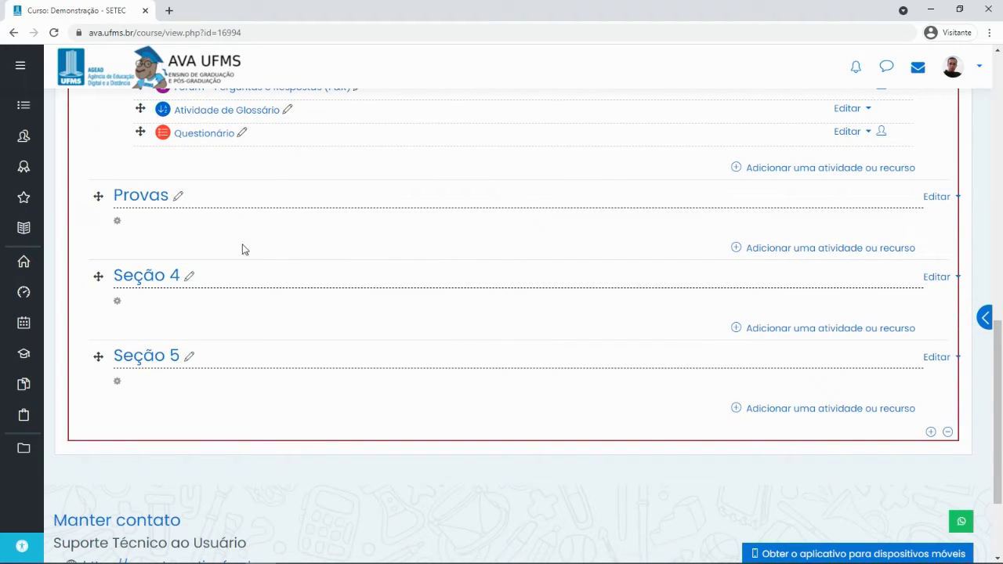
{"action": "scroll", "coordinate": [314, 376], "scroll_direction": "up", "scroll_amount": 8}
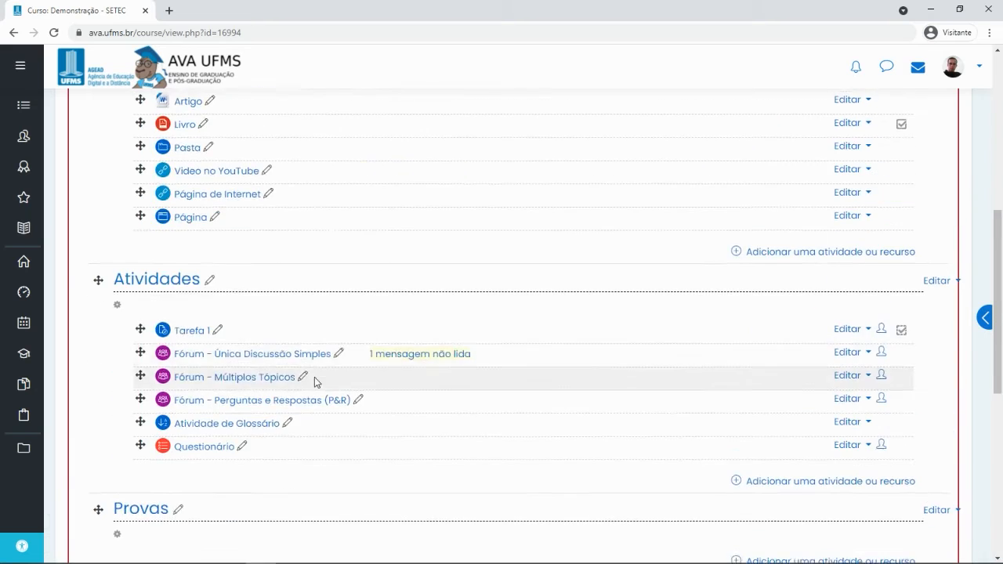
{"action": "scroll", "coordinate": [543, 357], "scroll_direction": "down", "scroll_amount": 5}
{"action": "scroll", "coordinate": [543, 357], "scroll_direction": "down", "scroll_amount": 3}
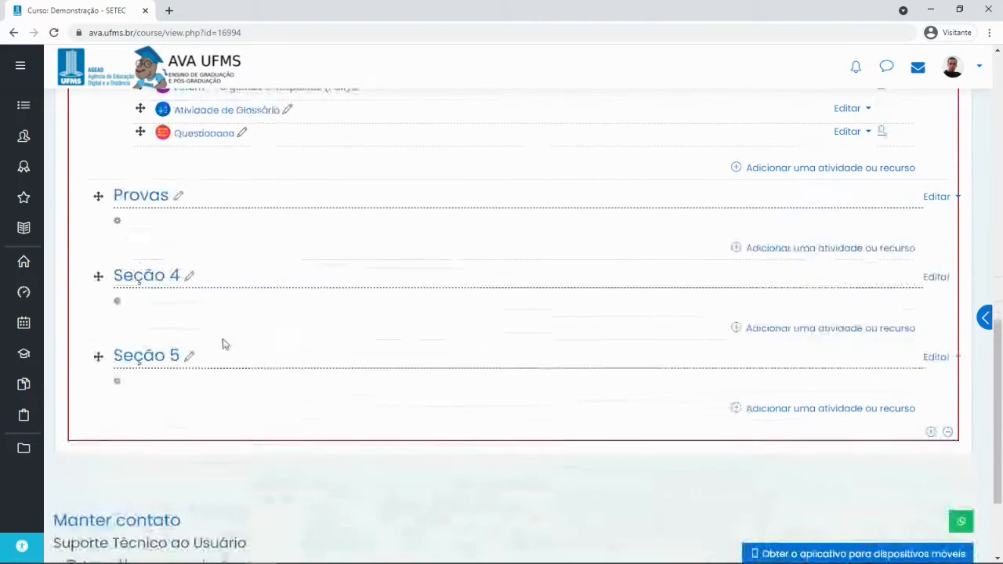
Open the activity chooser under the Provas section, then dismiss it
{"action": "left_click", "coordinate": [797, 249]}
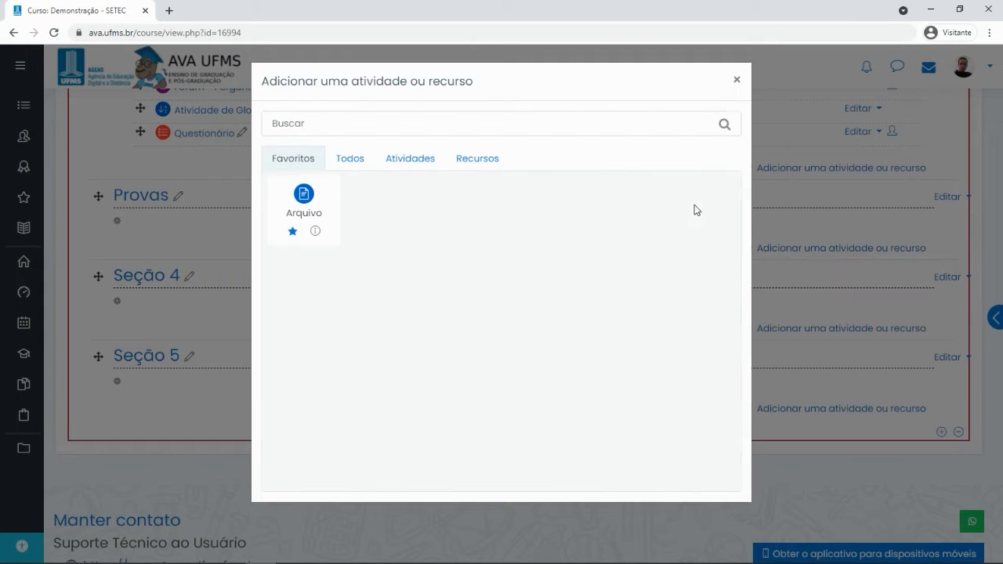
{"action": "left_click", "coordinate": [737, 78]}
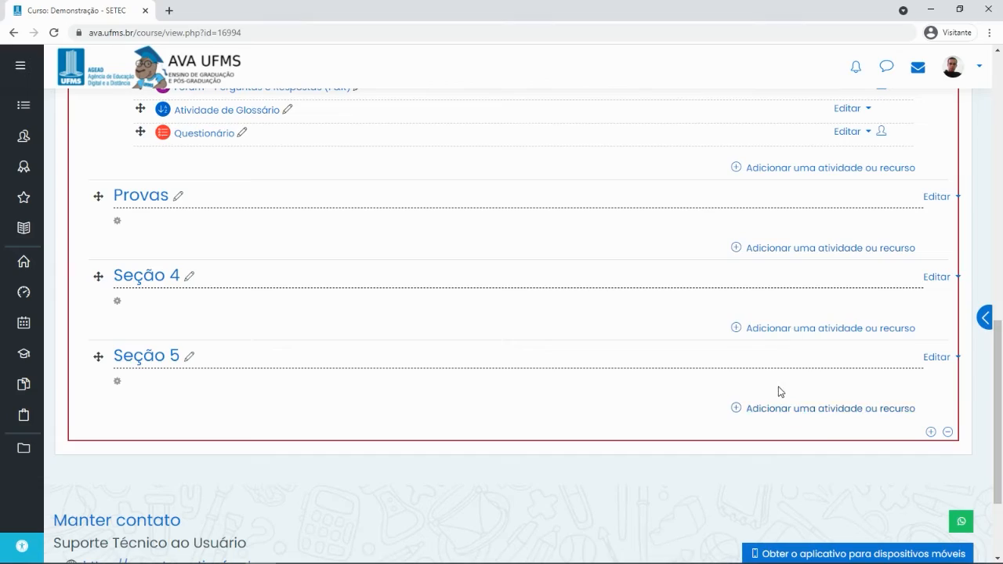
{"action": "scroll", "coordinate": [779, 393], "scroll_direction": "up", "scroll_amount": 4}
{"action": "scroll", "coordinate": [779, 393], "scroll_direction": "up", "scroll_amount": 6}
{"action": "scroll", "coordinate": [792, 398], "scroll_direction": "down", "scroll_amount": 5}
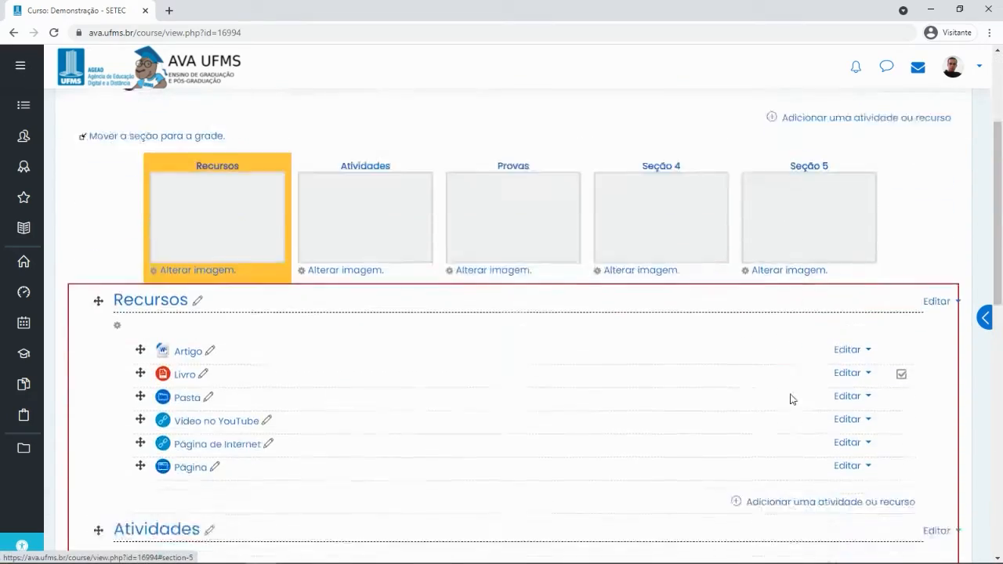
{"action": "scroll", "coordinate": [792, 395], "scroll_direction": "up", "scroll_amount": 5}
{"action": "scroll", "coordinate": [807, 388], "scroll_direction": "down", "scroll_amount": 9}
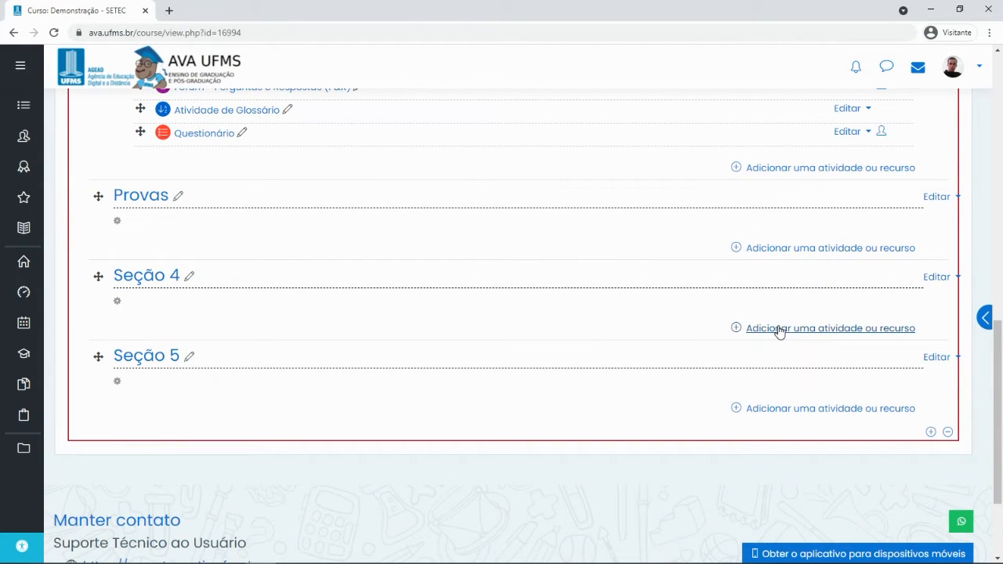
Choose Tarefa from the Atividades list to add a new assignment in Seção 4
{"action": "left_click", "coordinate": [780, 329]}
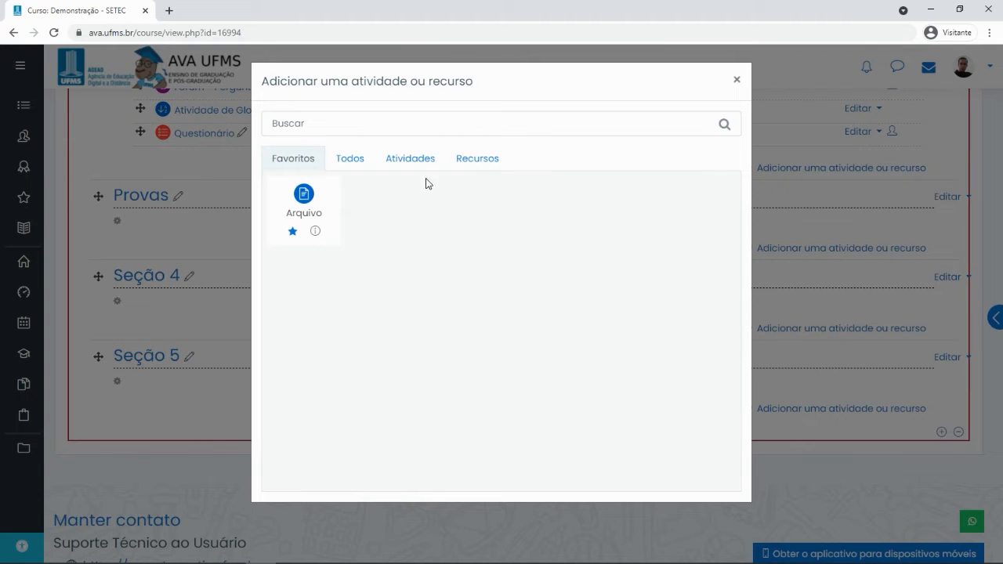
{"action": "left_click", "coordinate": [403, 159]}
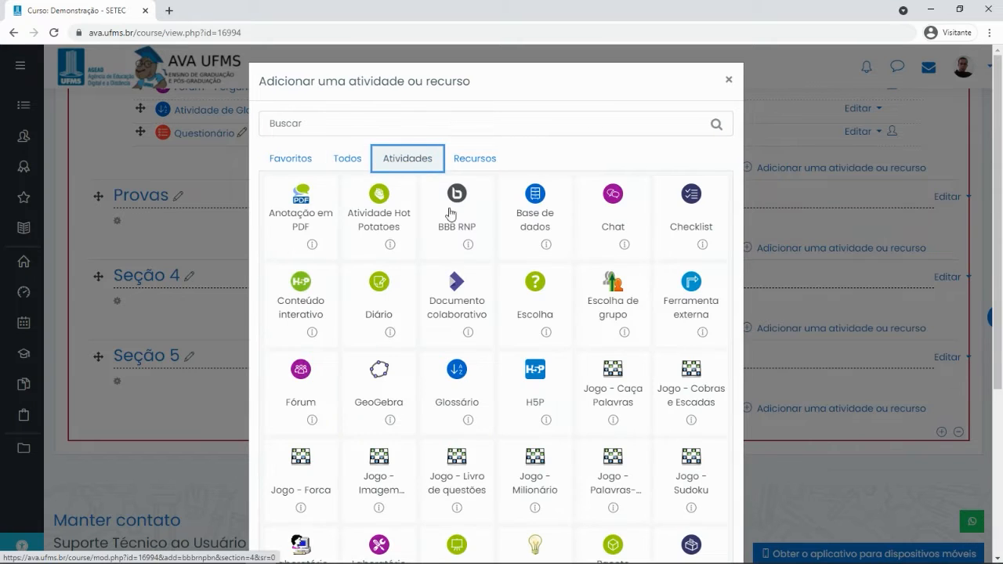
{"action": "scroll", "coordinate": [484, 248], "scroll_direction": "down", "scroll_amount": 3}
{"action": "scroll", "coordinate": [483, 252], "scroll_direction": "down", "scroll_amount": 3}
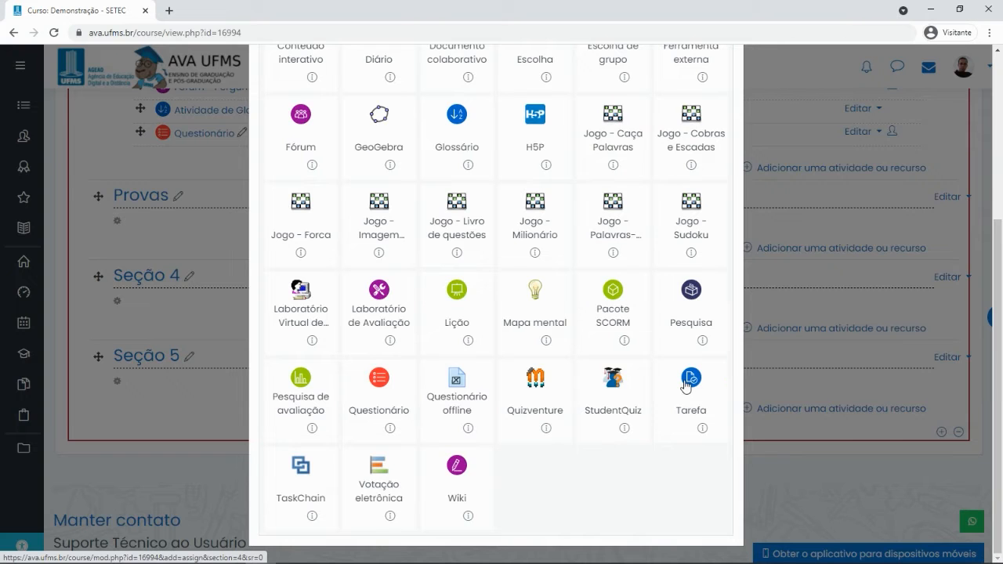
{"action": "scroll", "coordinate": [468, 250], "scroll_direction": "up", "scroll_amount": 5}
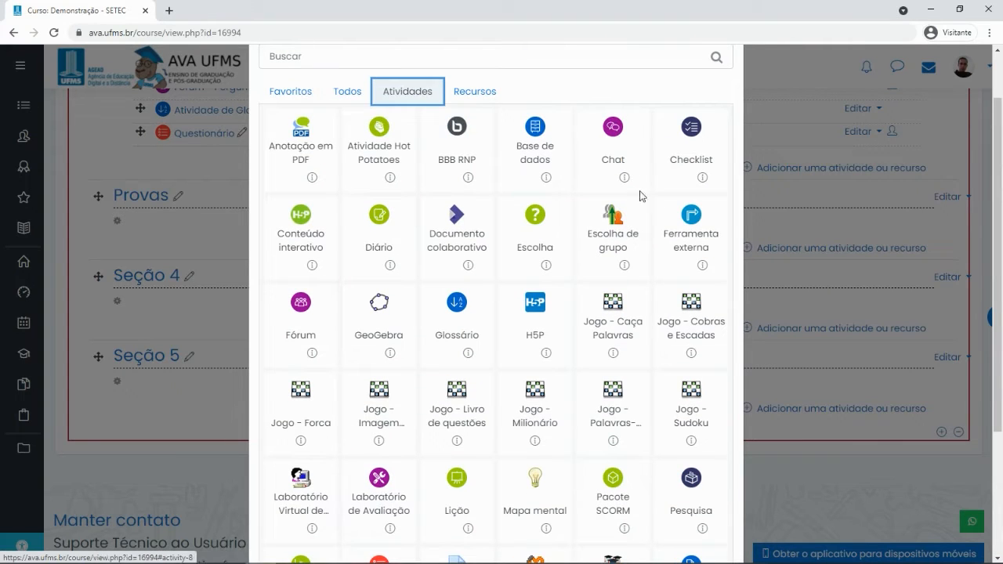
{"action": "scroll", "coordinate": [486, 337], "scroll_direction": "down", "scroll_amount": 5}
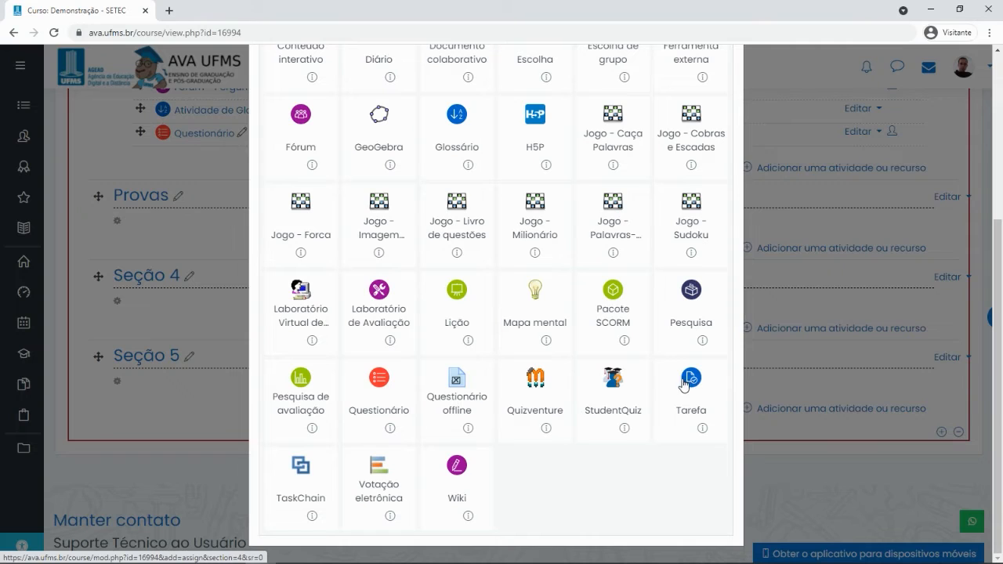
{"action": "left_click", "coordinate": [691, 379]}
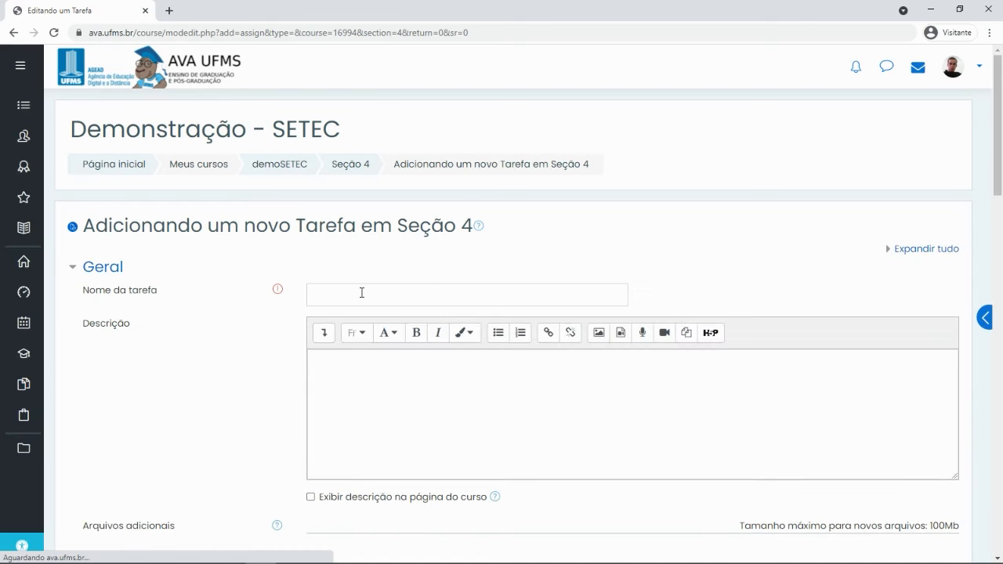
Enter 'Atividade 1' as Nome da tarefa and Descrição 'Elabore uma redação com no máximo X páginas...'
{"action": "left_click", "coordinate": [362, 293]}
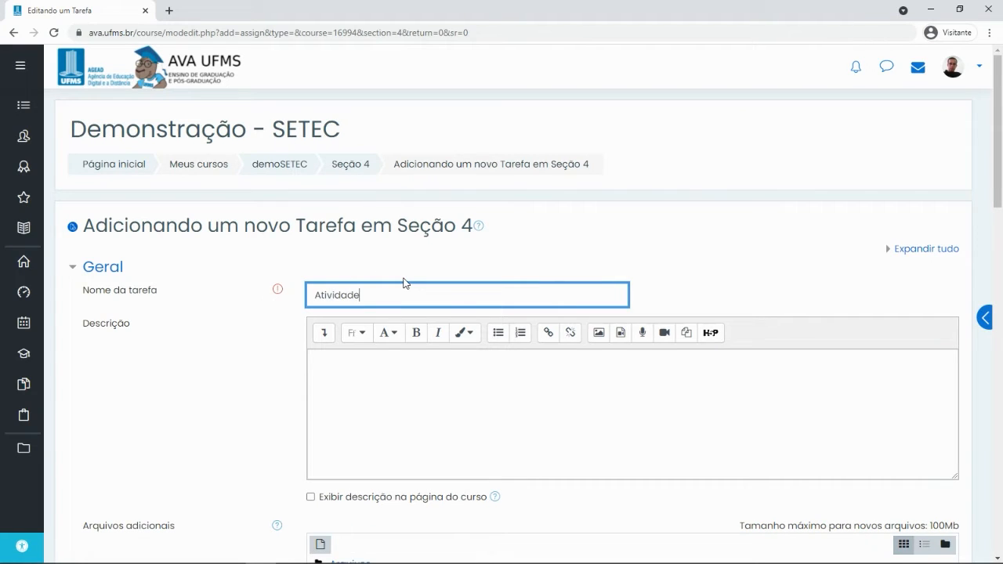
{"action": "left_click", "coordinate": [394, 372]}
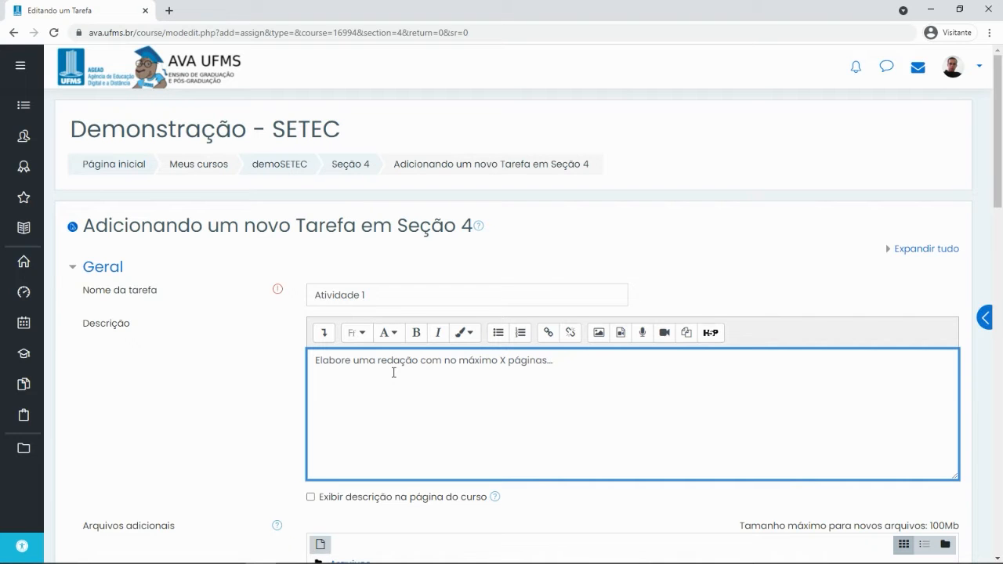
{"action": "scroll", "coordinate": [428, 356], "scroll_direction": "down", "scroll_amount": 1}
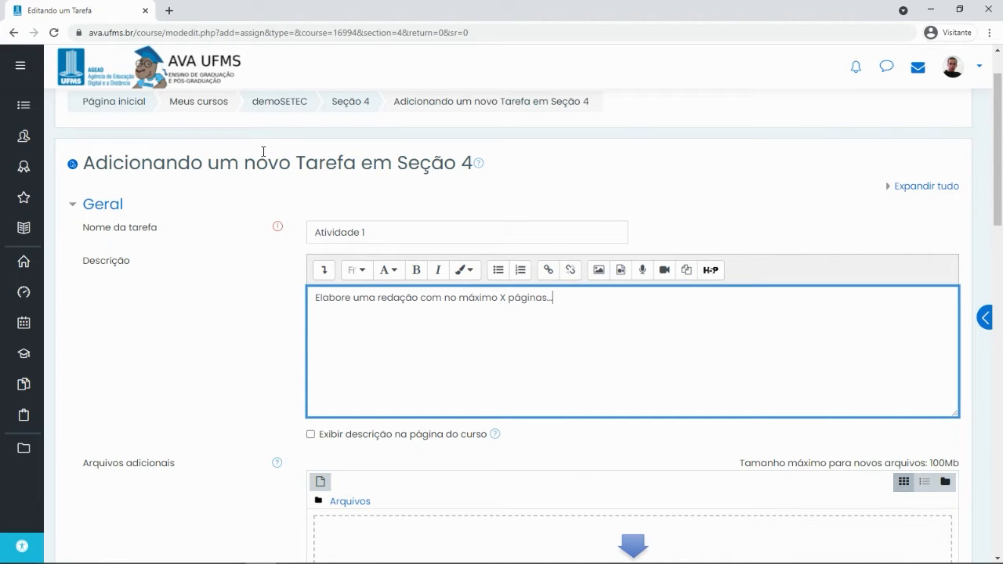
{"action": "left_click_drag", "start_coordinate": [295, 160], "coordinate": [355, 156]}
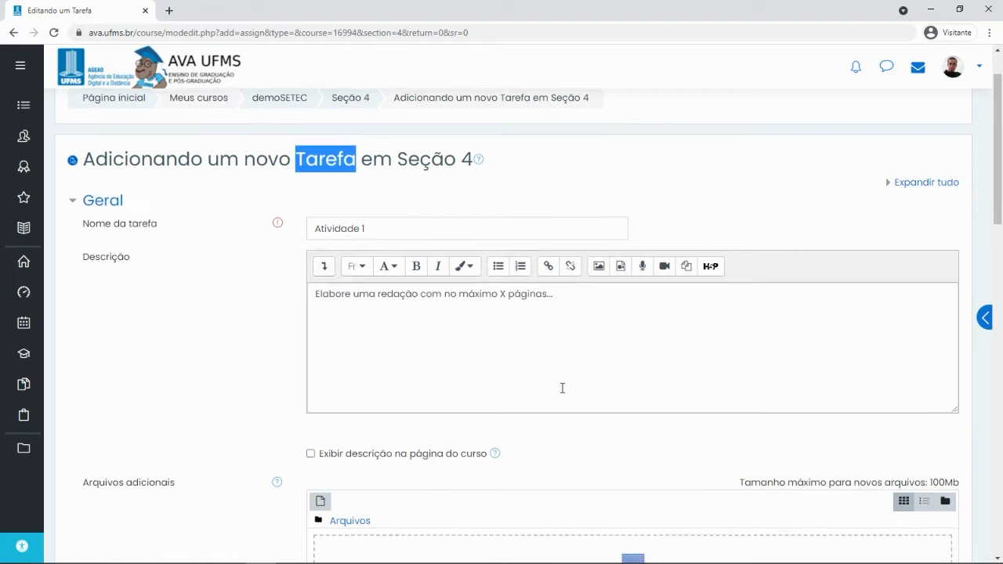
{"action": "scroll", "coordinate": [562, 387], "scroll_direction": "down", "scroll_amount": 3}
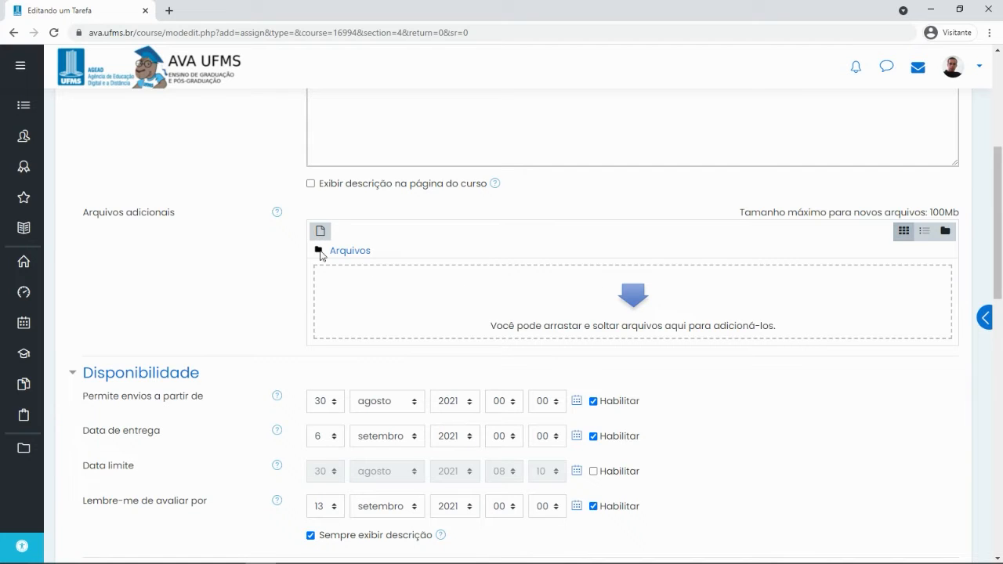
{"action": "left_click", "coordinate": [320, 233]}
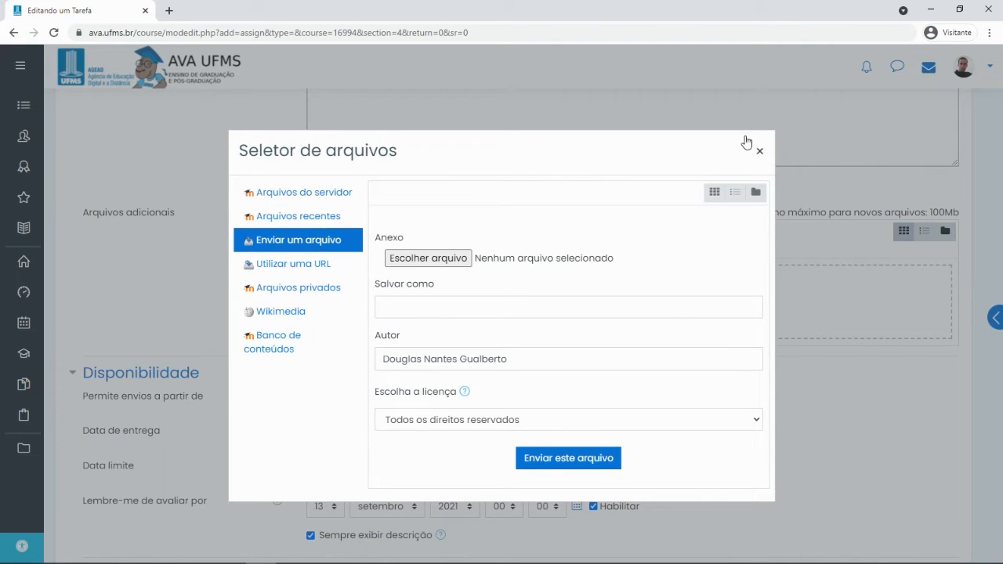
{"action": "left_click", "coordinate": [759, 151]}
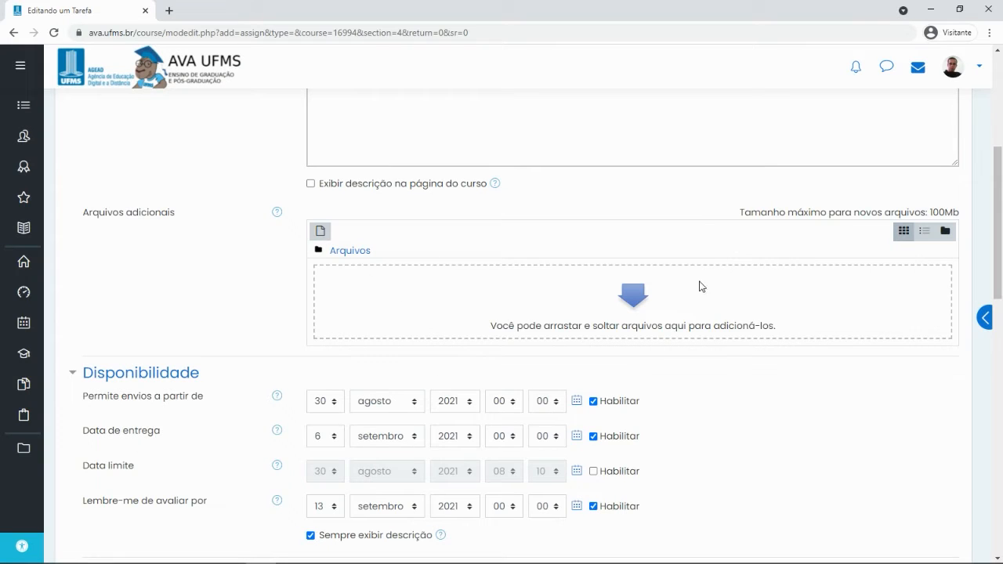
{"action": "scroll", "coordinate": [210, 291], "scroll_direction": "down", "scroll_amount": 4}
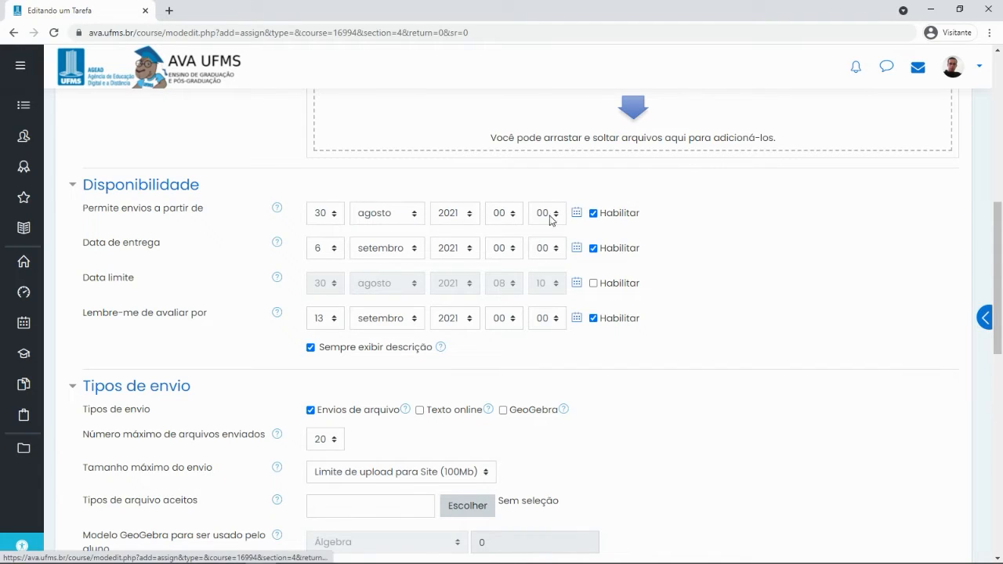
{"action": "scroll", "coordinate": [497, 216], "scroll_direction": "up", "scroll_amount": 4}
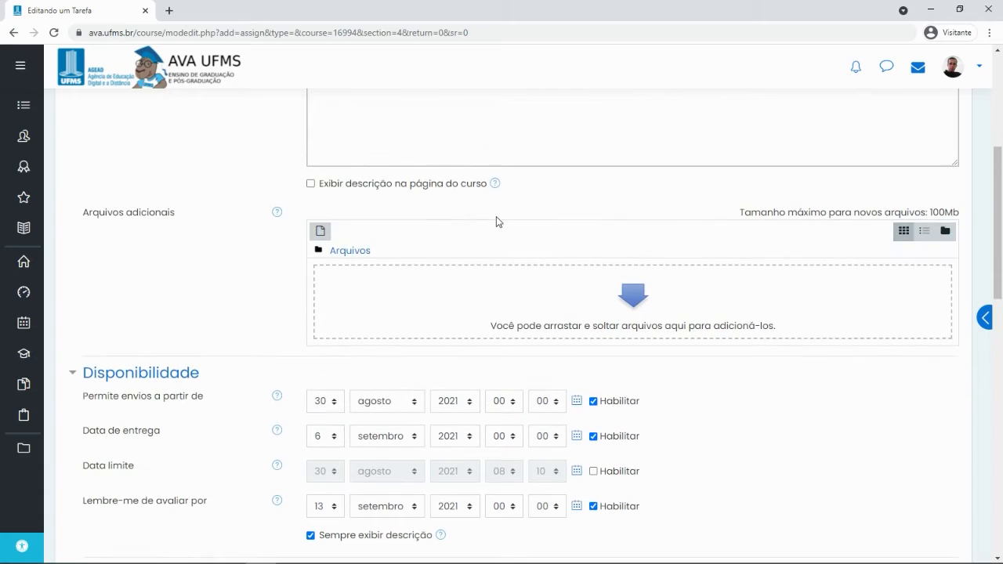
{"action": "scroll", "coordinate": [495, 219], "scroll_direction": "down", "scroll_amount": 1}
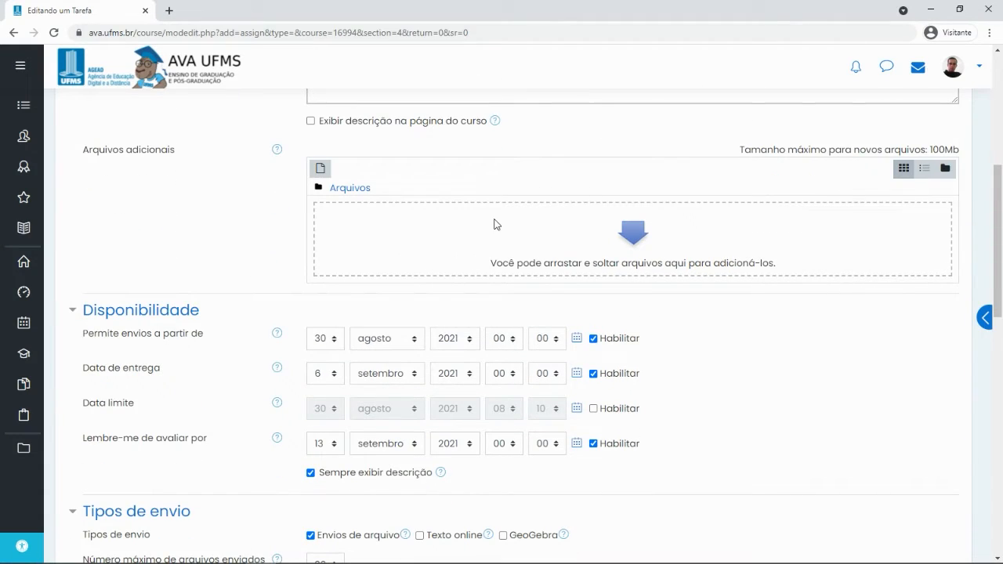
{"action": "scroll", "coordinate": [493, 227], "scroll_direction": "down", "scroll_amount": 1}
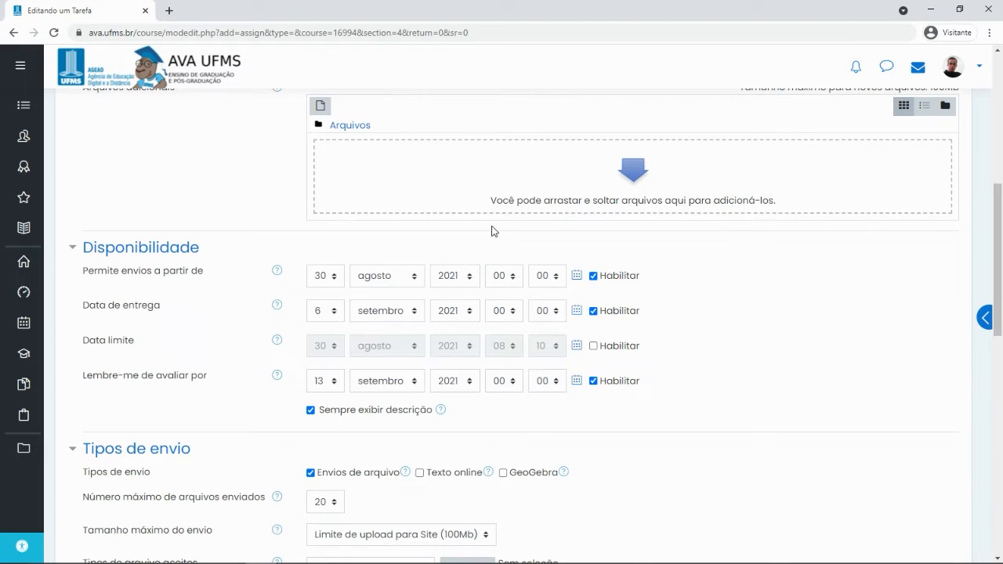
{"action": "left_click", "coordinate": [338, 279]}
{"action": "left_click", "coordinate": [337, 279]}
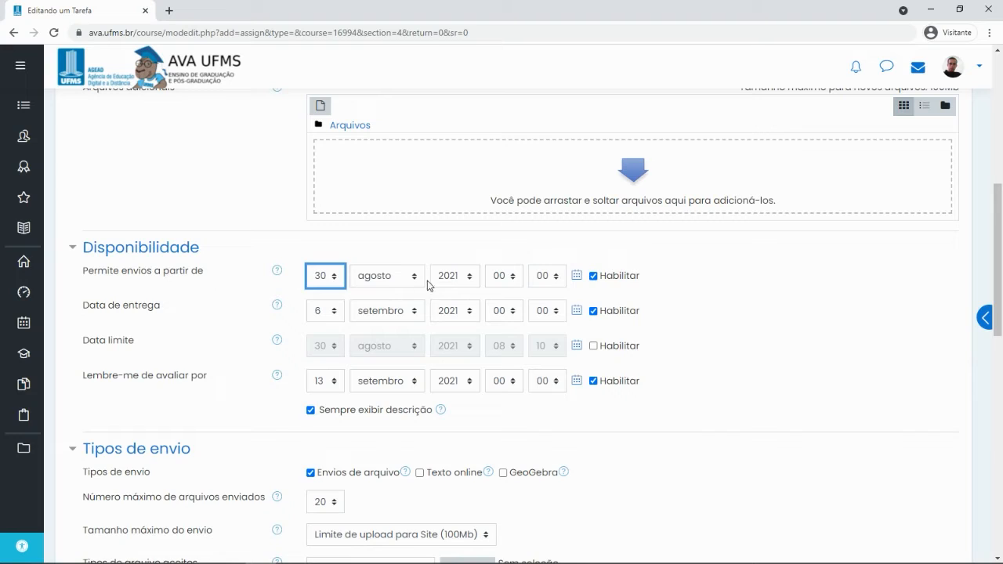
{"action": "left_click", "coordinate": [593, 276]}
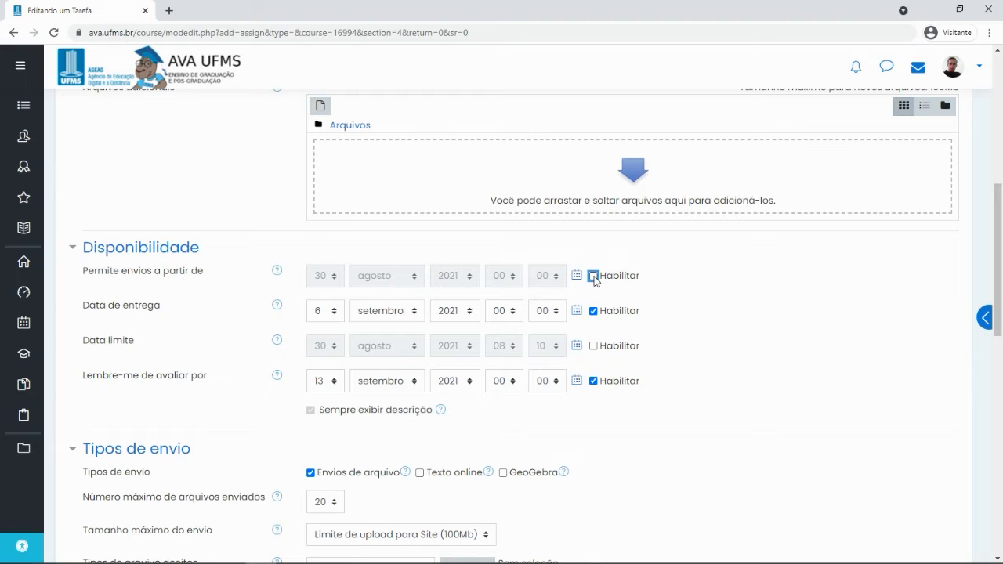
{"action": "left_click", "coordinate": [593, 277]}
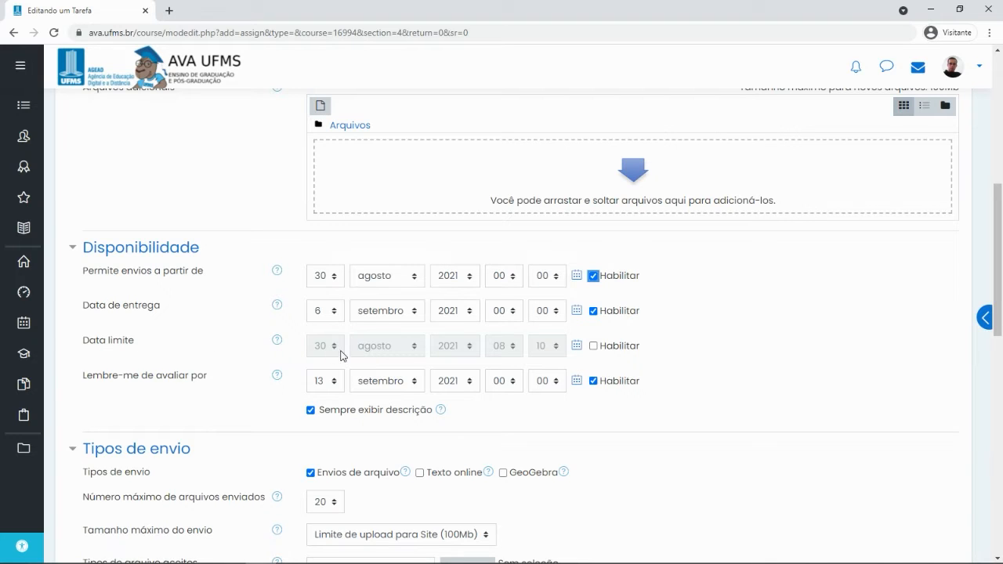
Enable Data limite and set it to 6 setembro 2021 at 00:00
{"action": "left_click", "coordinate": [594, 345]}
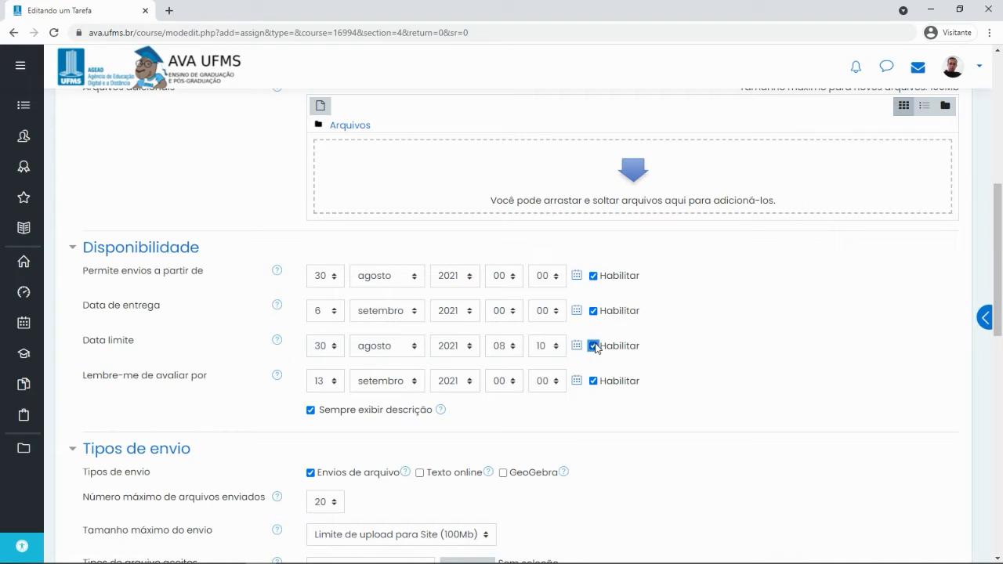
{"action": "left_click", "coordinate": [325, 348]}
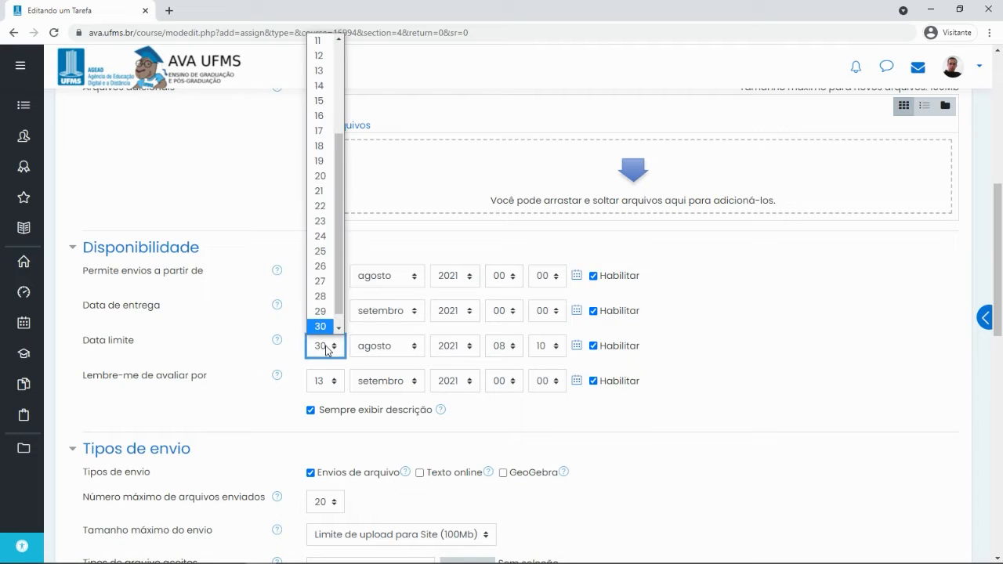
{"action": "scroll", "coordinate": [321, 223], "scroll_direction": "up", "scroll_amount": 3}
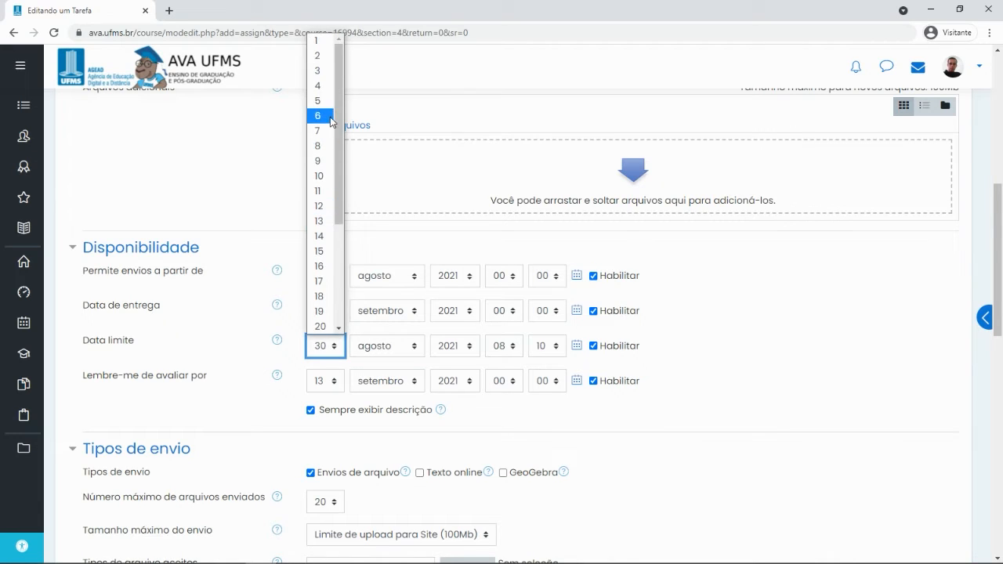
{"action": "left_click", "coordinate": [325, 118]}
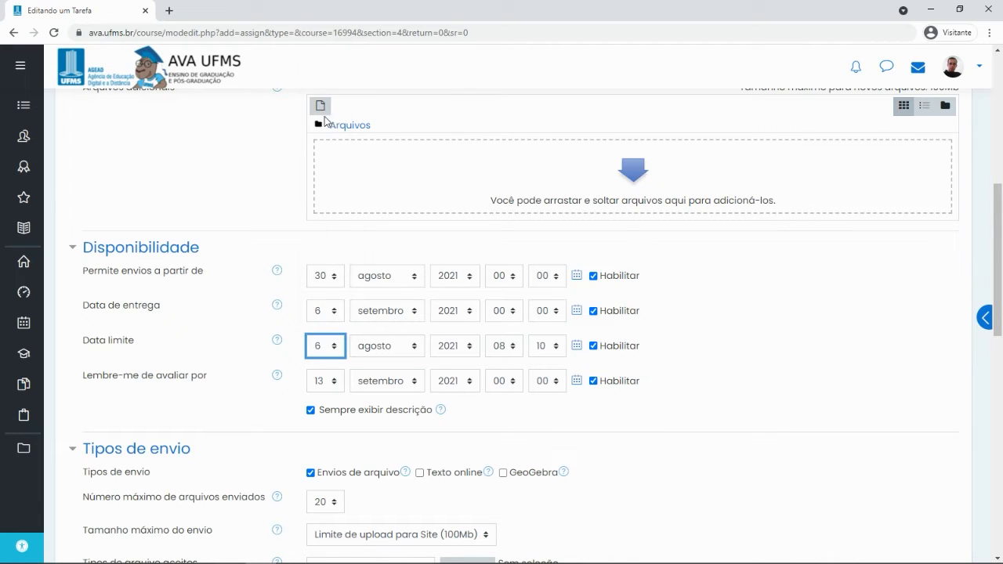
{"action": "left_click", "coordinate": [408, 355]}
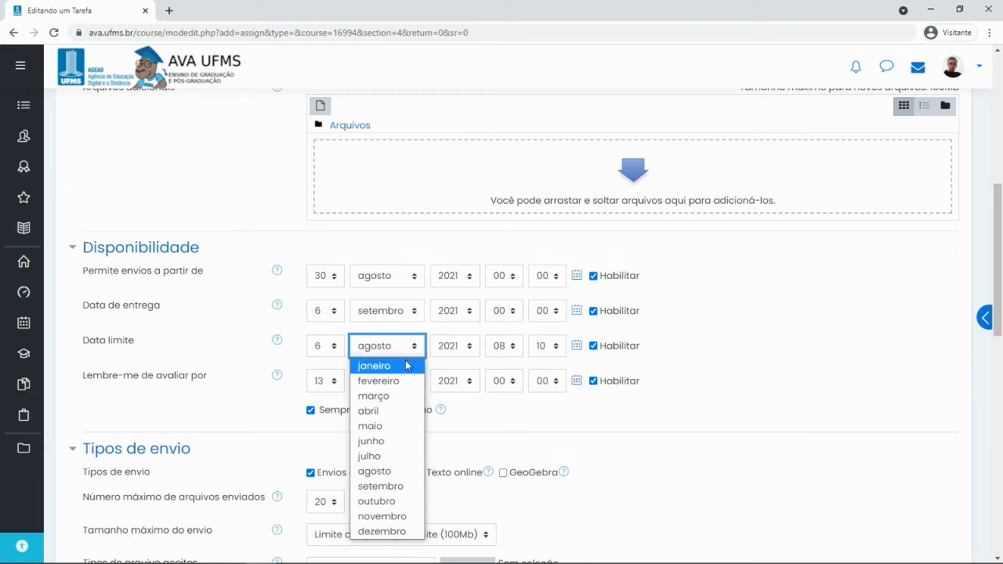
{"action": "left_click", "coordinate": [392, 485]}
{"action": "left_click", "coordinate": [504, 346]}
{"action": "left_click", "coordinate": [503, 346]}
{"action": "scroll", "coordinate": [537, 340], "scroll_direction": "up", "scroll_amount": 1}
{"action": "left_click", "coordinate": [504, 411]}
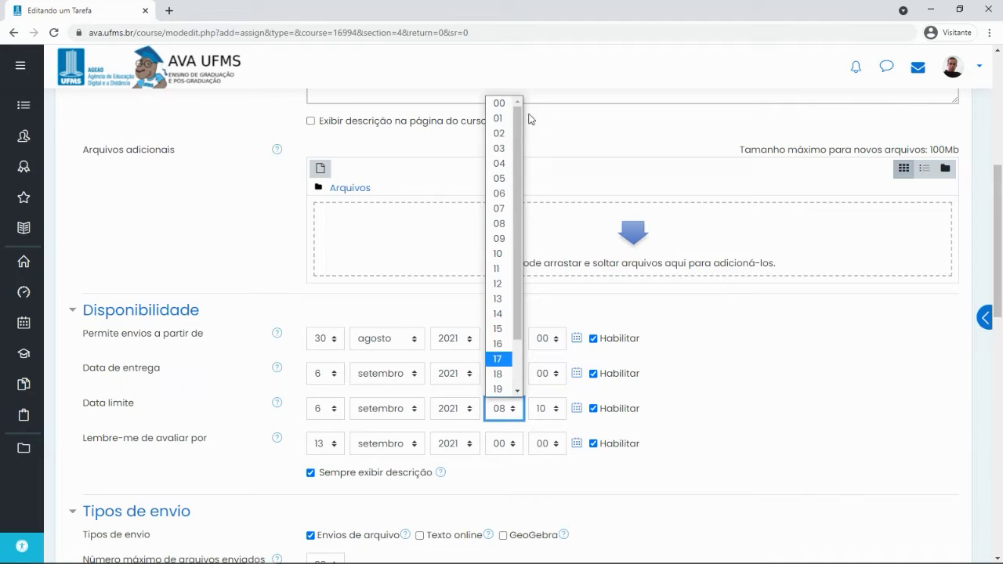
{"action": "left_click", "coordinate": [507, 105]}
{"action": "left_click", "coordinate": [539, 410]}
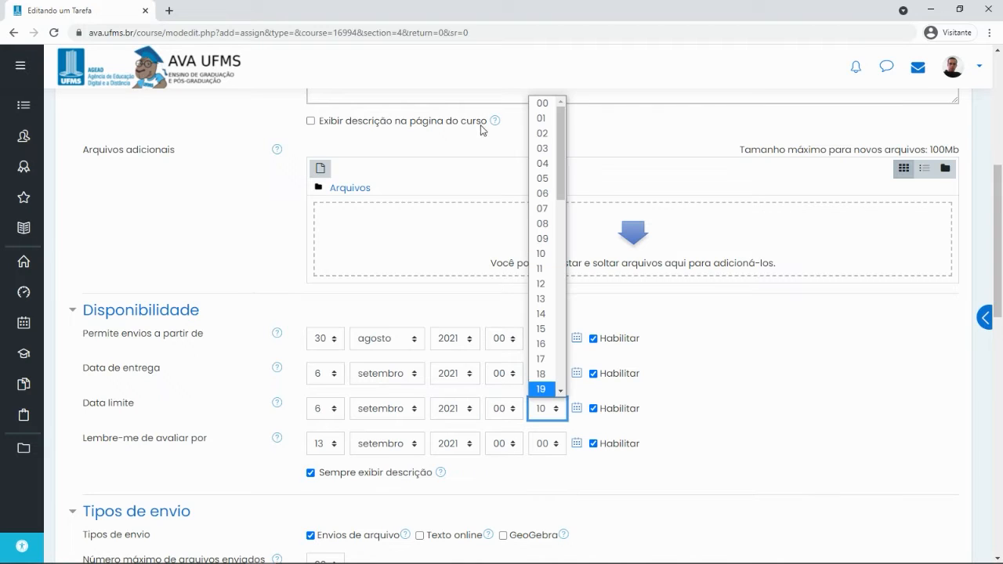
{"action": "left_click", "coordinate": [544, 105]}
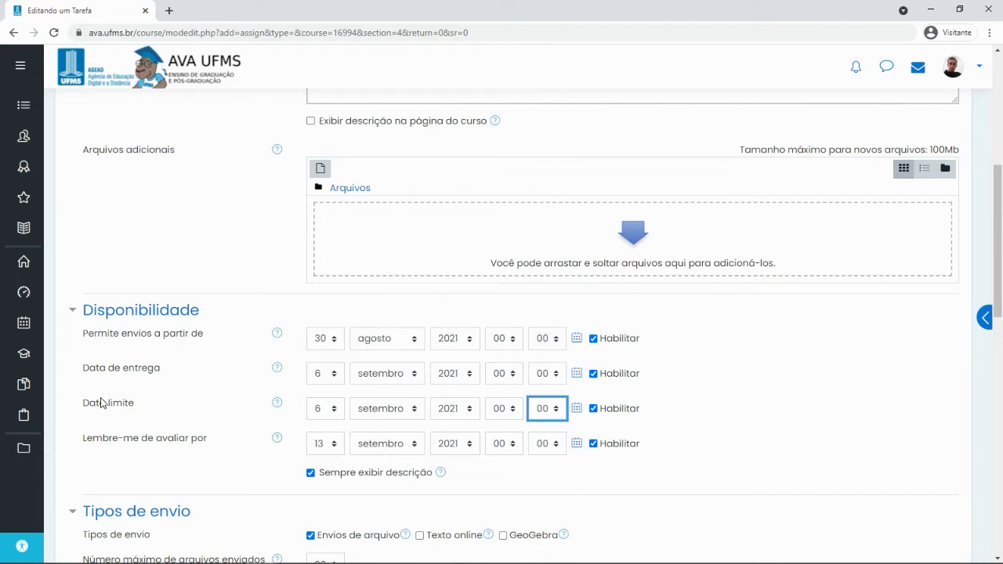
Disable the Data limite cut-off date again, leaving the grading reminder enabled
{"action": "left_click_drag", "start_coordinate": [75, 403], "coordinate": [173, 414]}
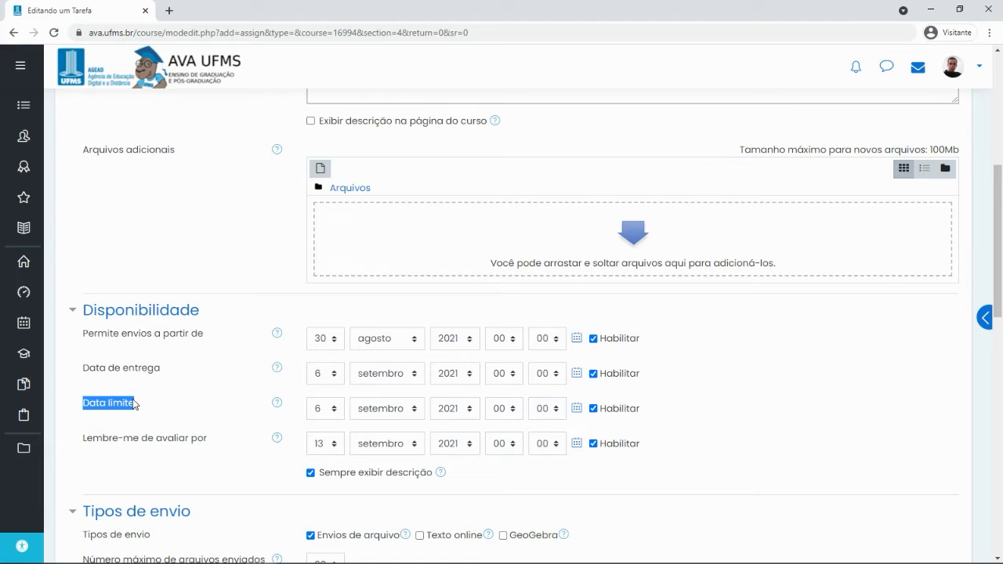
{"action": "left_click", "coordinate": [592, 408]}
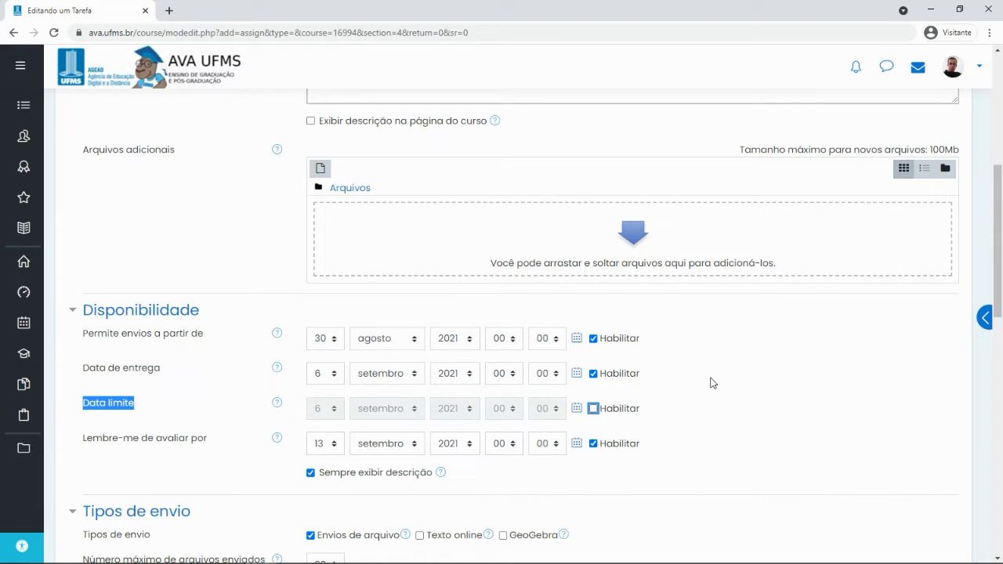
{"action": "scroll", "coordinate": [714, 378], "scroll_direction": "down", "scroll_amount": 5}
{"action": "scroll", "coordinate": [535, 342], "scroll_direction": "up", "scroll_amount": 3}
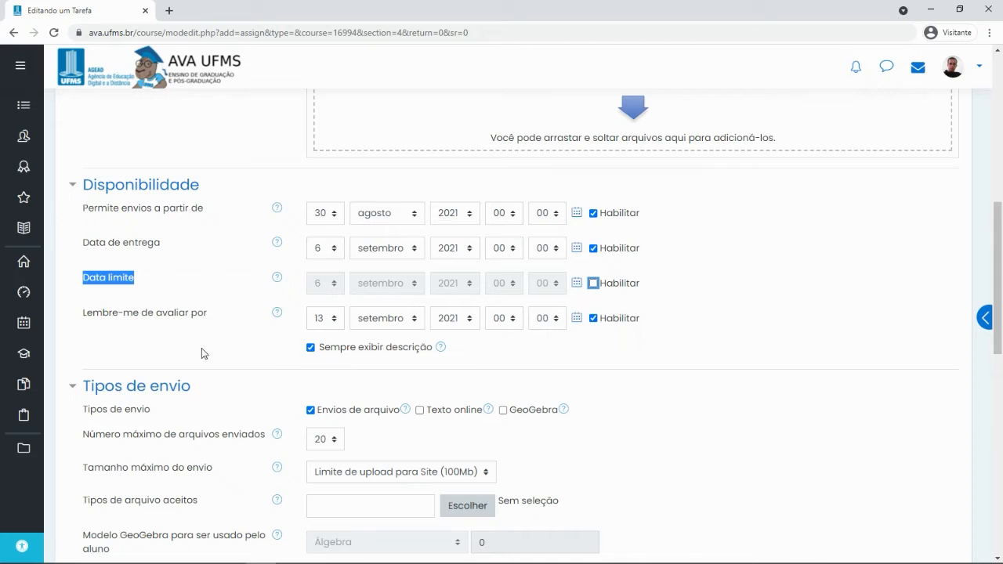
{"action": "scroll", "coordinate": [201, 353], "scroll_direction": "down", "scroll_amount": 1}
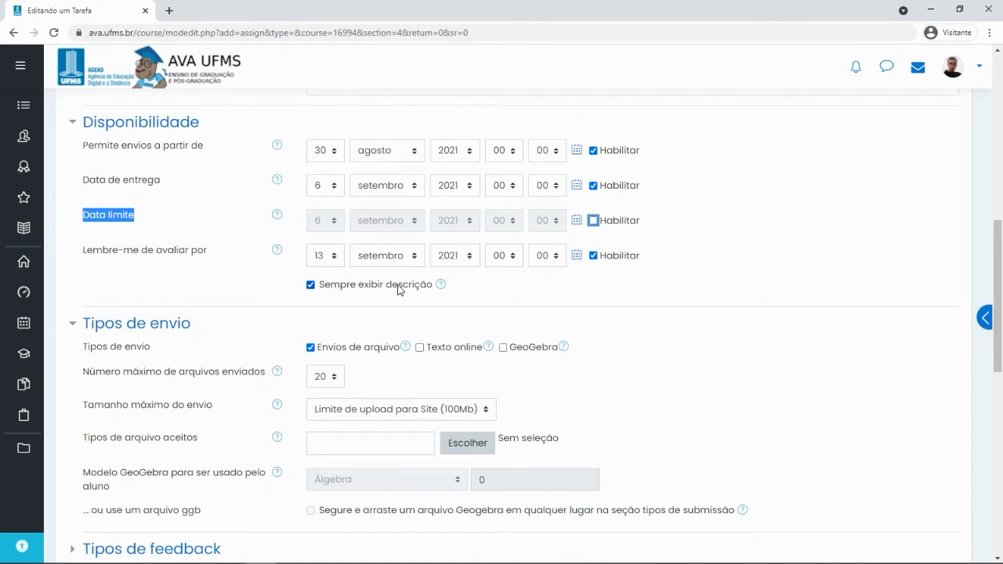
{"action": "scroll", "coordinate": [412, 306], "scroll_direction": "up", "scroll_amount": 8}
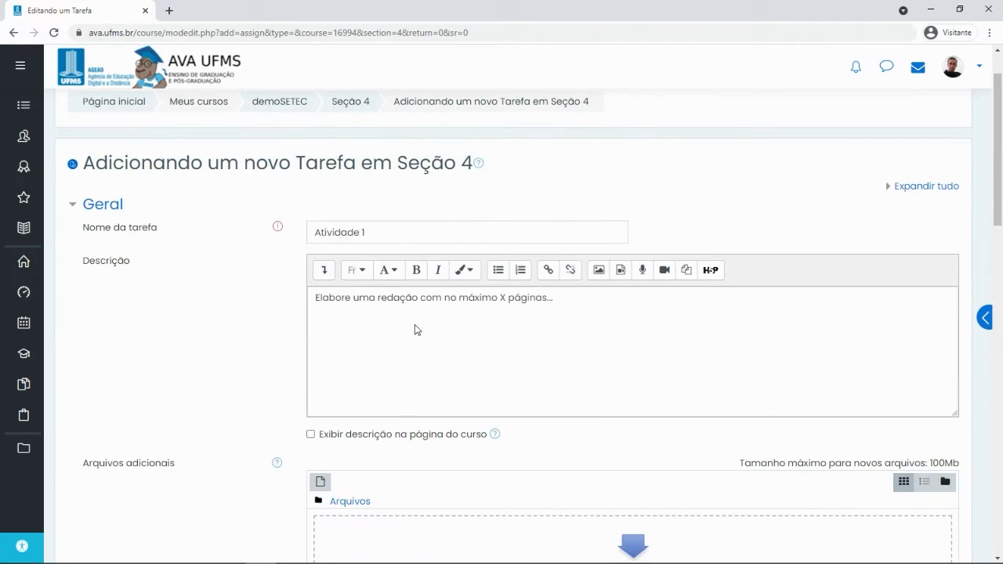
{"action": "scroll", "coordinate": [398, 336], "scroll_direction": "down", "scroll_amount": 8}
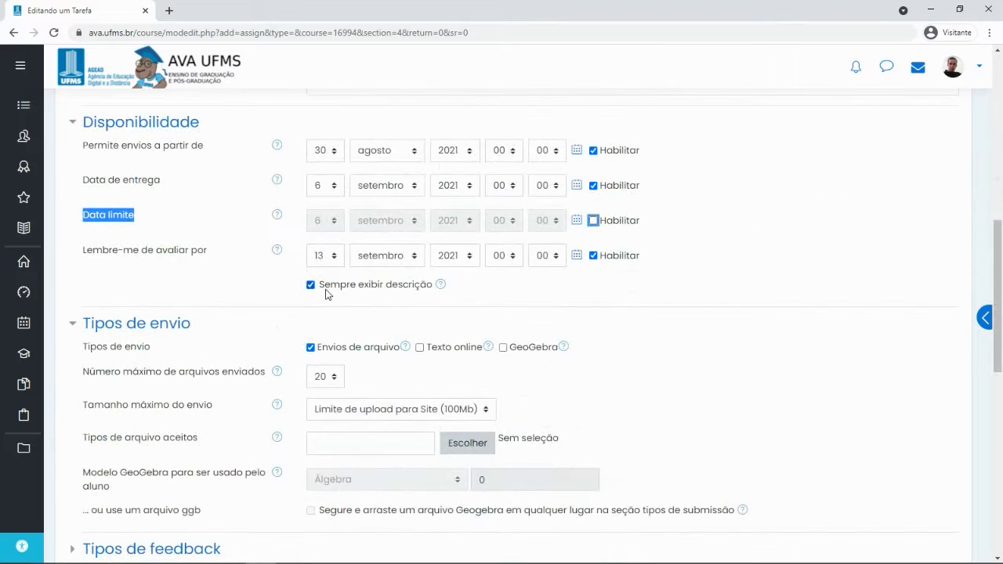
{"action": "scroll", "coordinate": [330, 313], "scroll_direction": "up", "scroll_amount": 3}
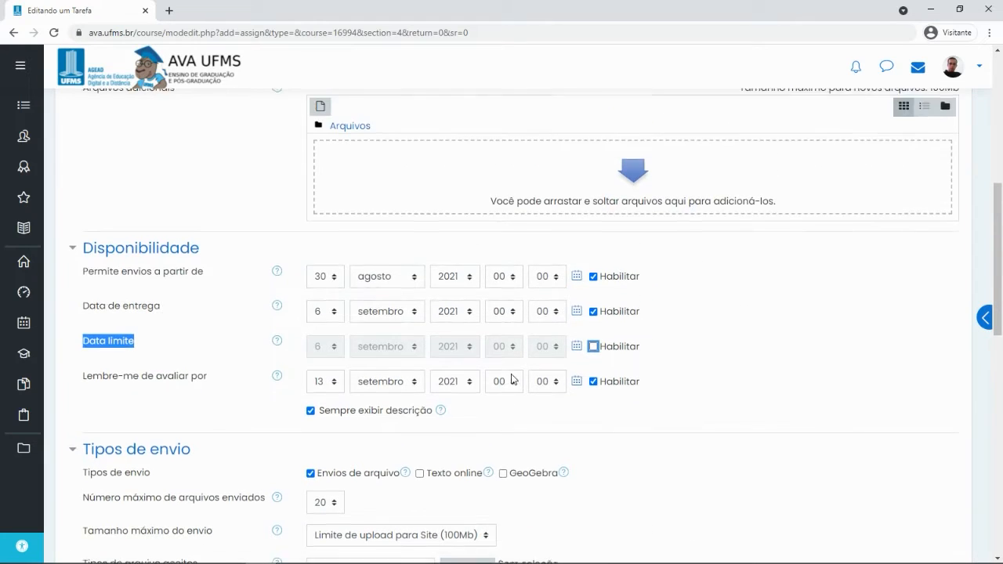
{"action": "scroll", "coordinate": [498, 396], "scroll_direction": "up", "scroll_amount": 2}
{"action": "scroll", "coordinate": [497, 398], "scroll_direction": "down", "scroll_amount": 4}
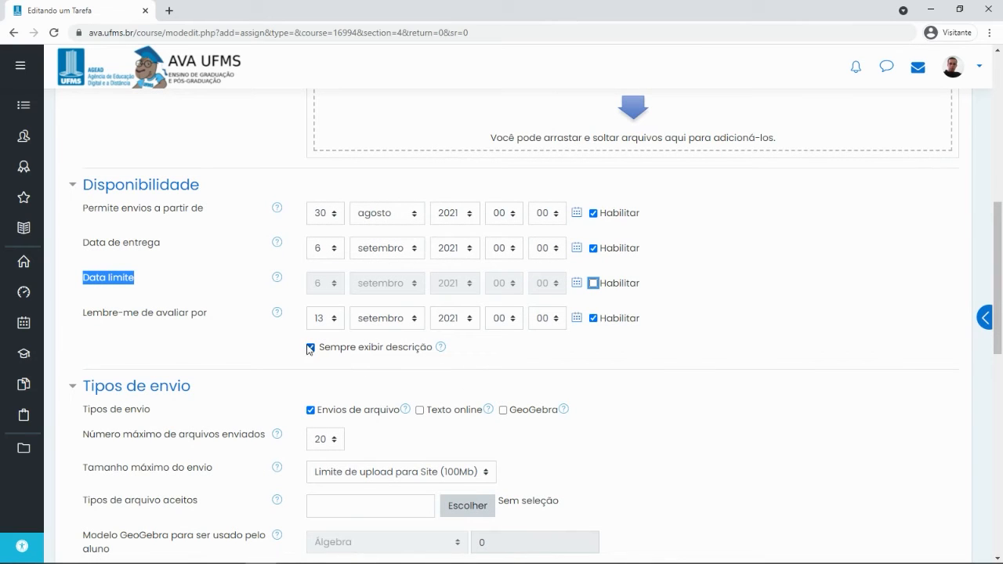
{"action": "scroll", "coordinate": [298, 350], "scroll_direction": "up", "scroll_amount": 1}
{"action": "left_click", "coordinate": [310, 409]}
{"action": "scroll", "coordinate": [221, 358], "scroll_direction": "down", "scroll_amount": 1}
{"action": "left_click", "coordinate": [442, 348]}
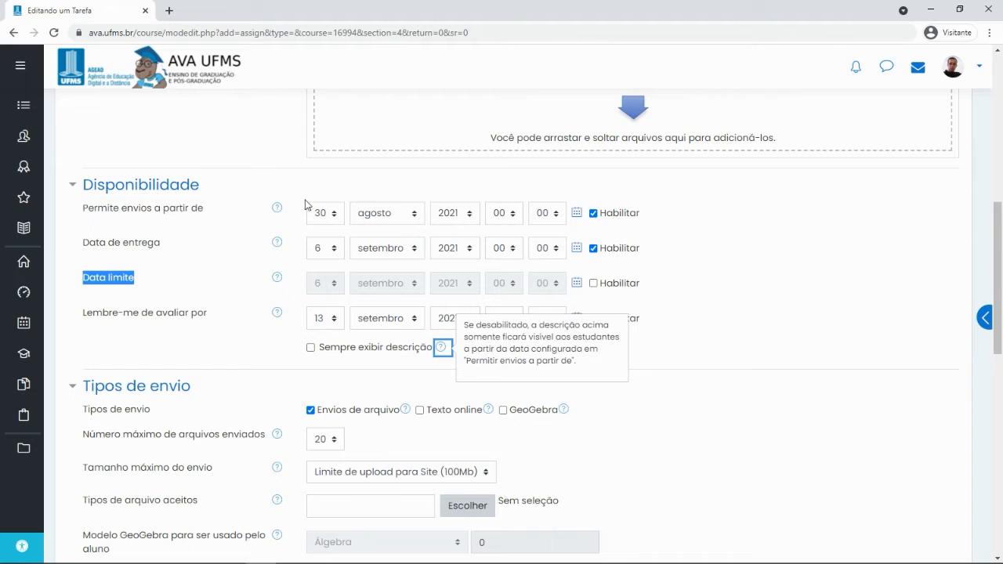
{"action": "left_click", "coordinate": [336, 217]}
{"action": "left_click", "coordinate": [337, 218]}
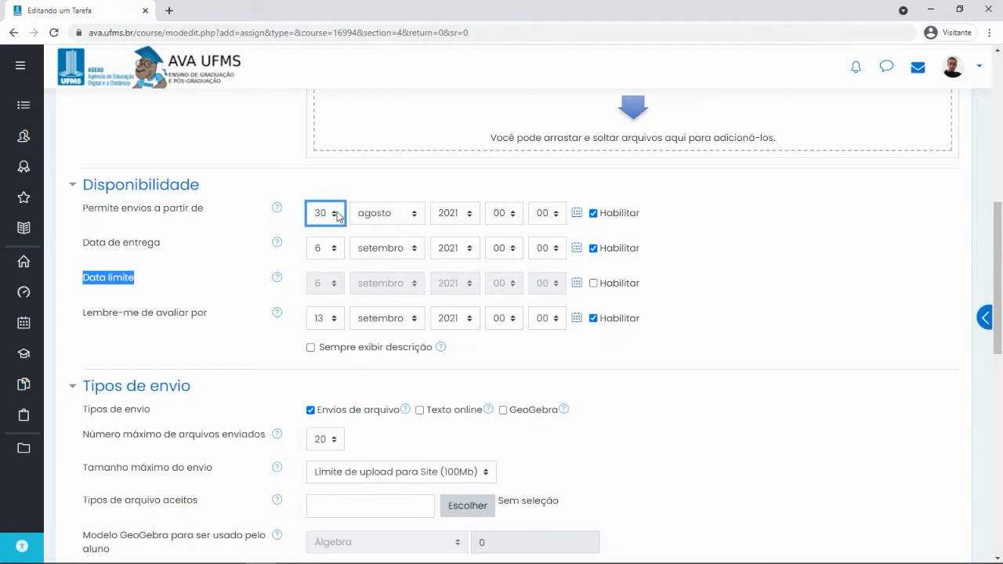
{"action": "left_click", "coordinate": [310, 348]}
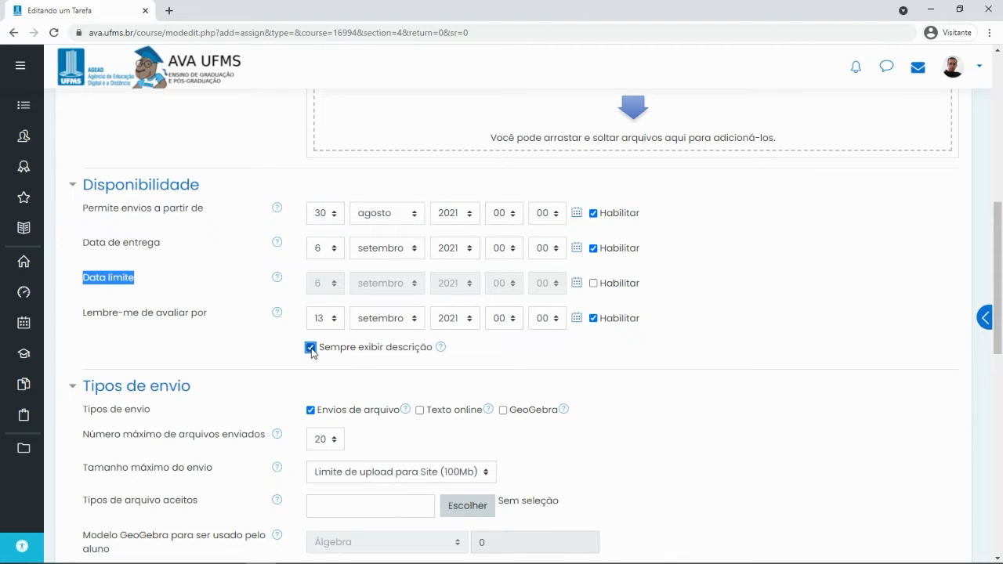
{"action": "scroll", "coordinate": [264, 363], "scroll_direction": "down", "scroll_amount": 3}
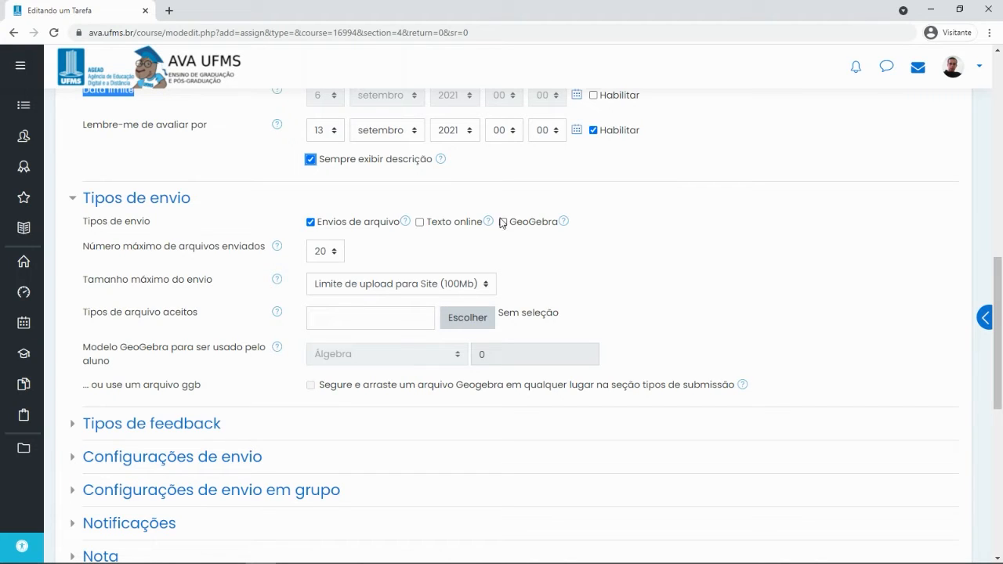
Review the GeoGebra submission help and try the Texto online and GeoGebra submission types
{"action": "left_click", "coordinate": [565, 222]}
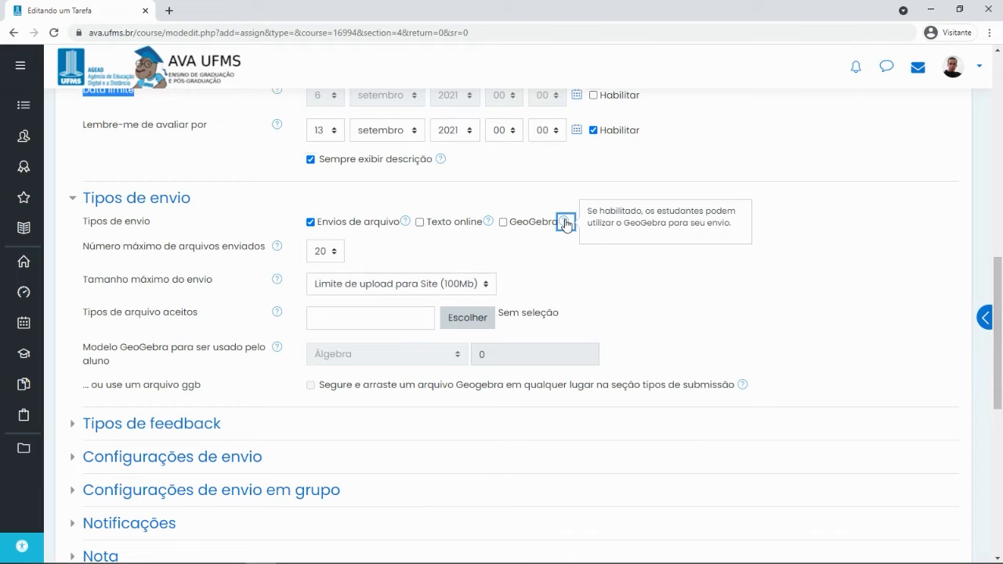
{"action": "left_click", "coordinate": [561, 273]}
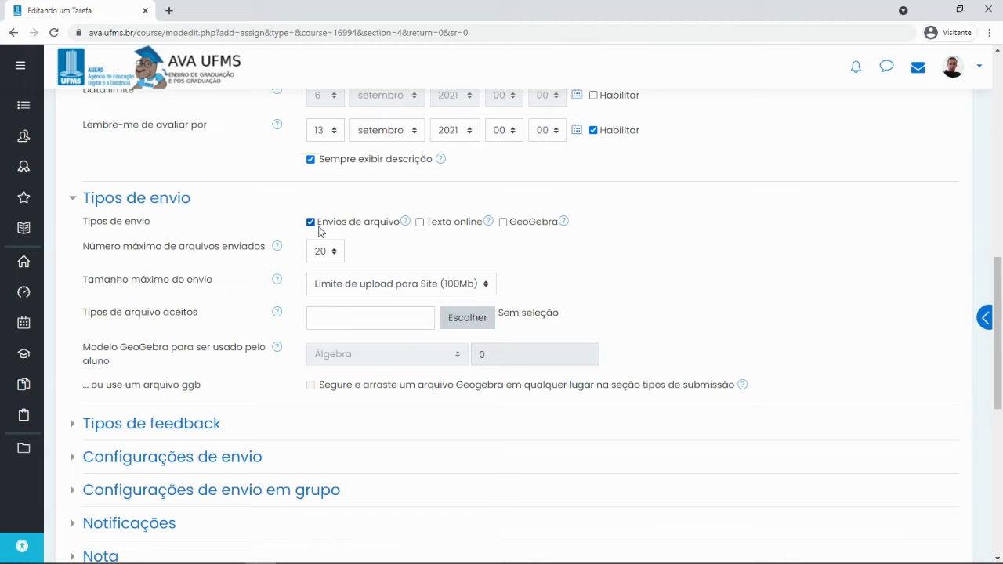
{"action": "left_click", "coordinate": [419, 222]}
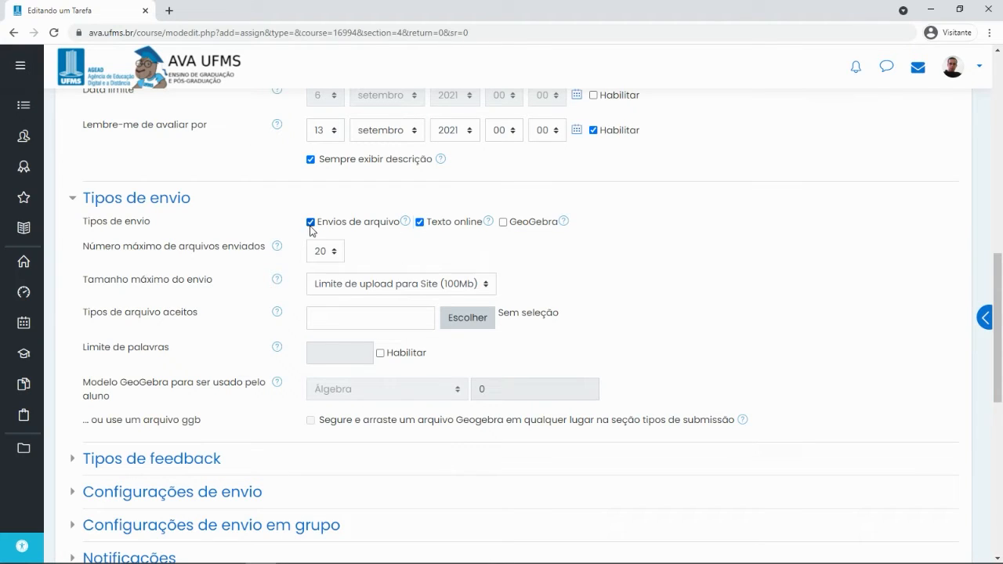
{"action": "left_click", "coordinate": [503, 222]}
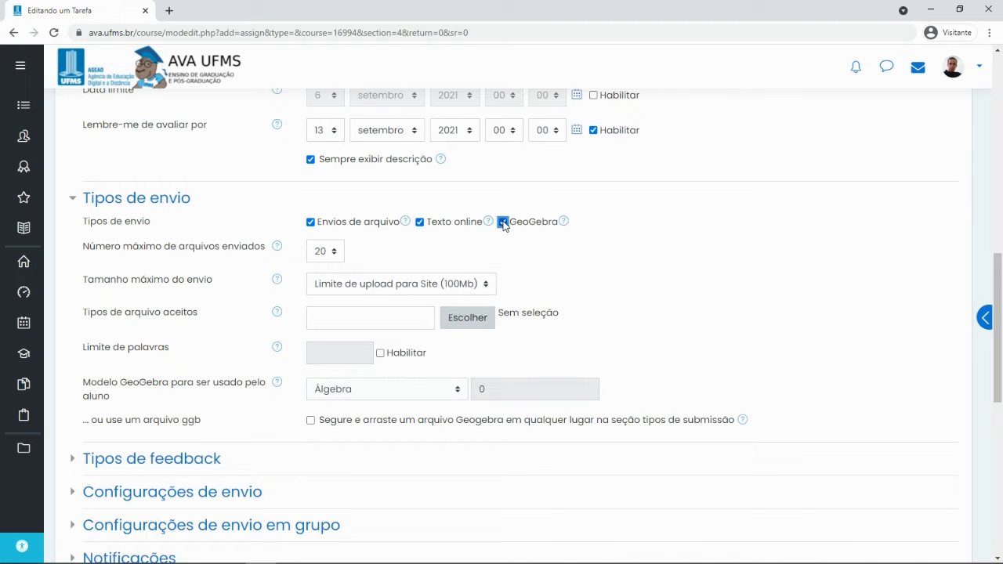
{"action": "left_click", "coordinate": [505, 223]}
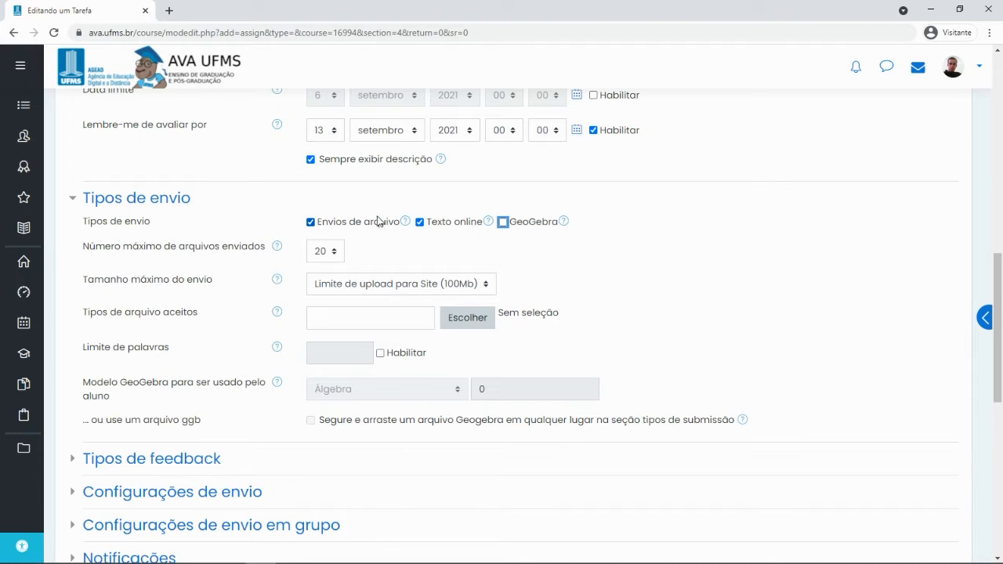
{"action": "left_click", "coordinate": [456, 238]}
{"action": "scroll", "coordinate": [388, 219], "scroll_direction": "up", "scroll_amount": 5}
{"action": "scroll", "coordinate": [390, 216], "scroll_direction": "up", "scroll_amount": 1}
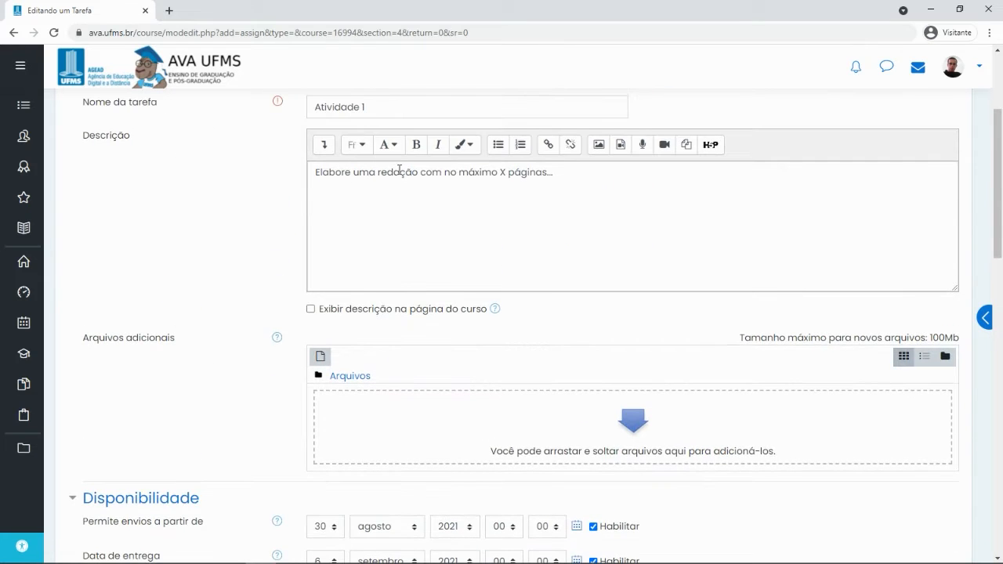
{"action": "scroll", "coordinate": [472, 308], "scroll_direction": "down", "scroll_amount": 6}
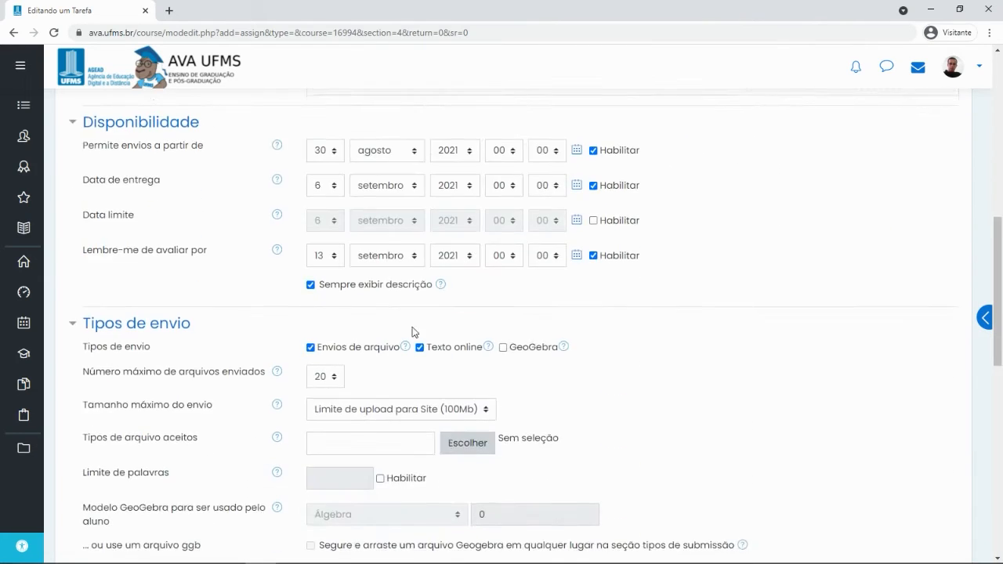
Keep only Envios de arquivo as submission type and set Número máximo de arquivos enviados to 1
{"action": "left_click", "coordinate": [310, 222]}
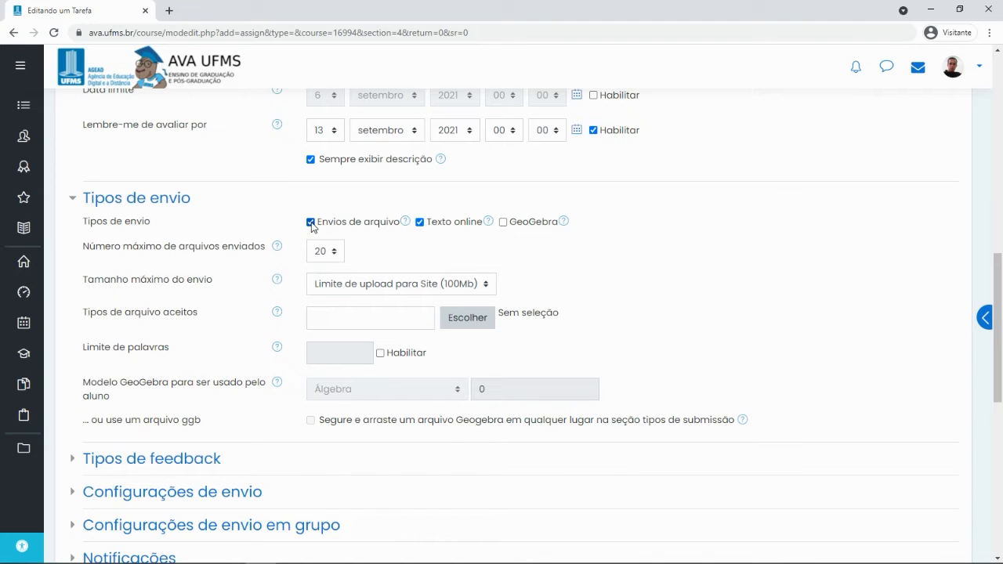
{"action": "left_click", "coordinate": [419, 223]}
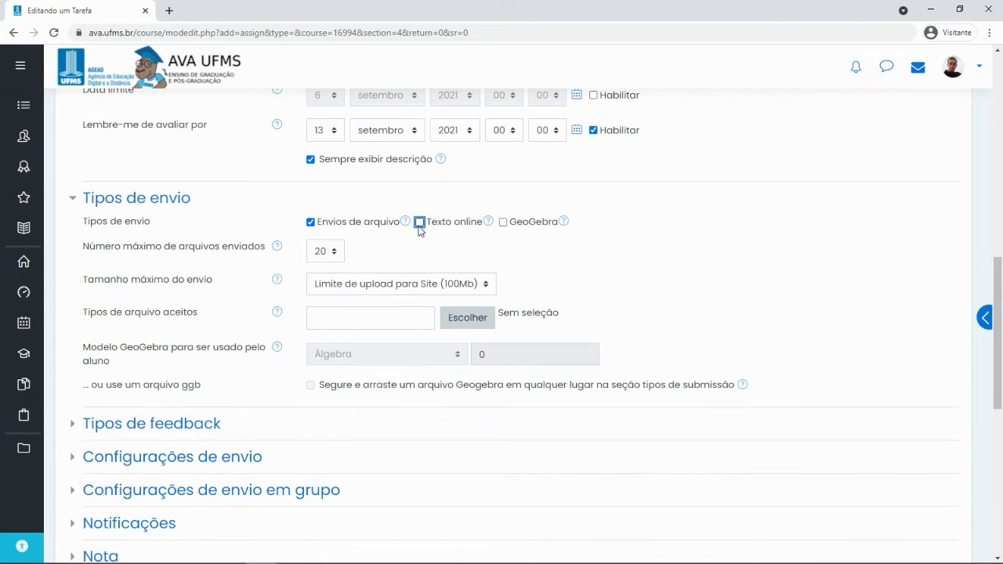
{"action": "left_click", "coordinate": [346, 224]}
{"action": "left_click", "coordinate": [419, 223]}
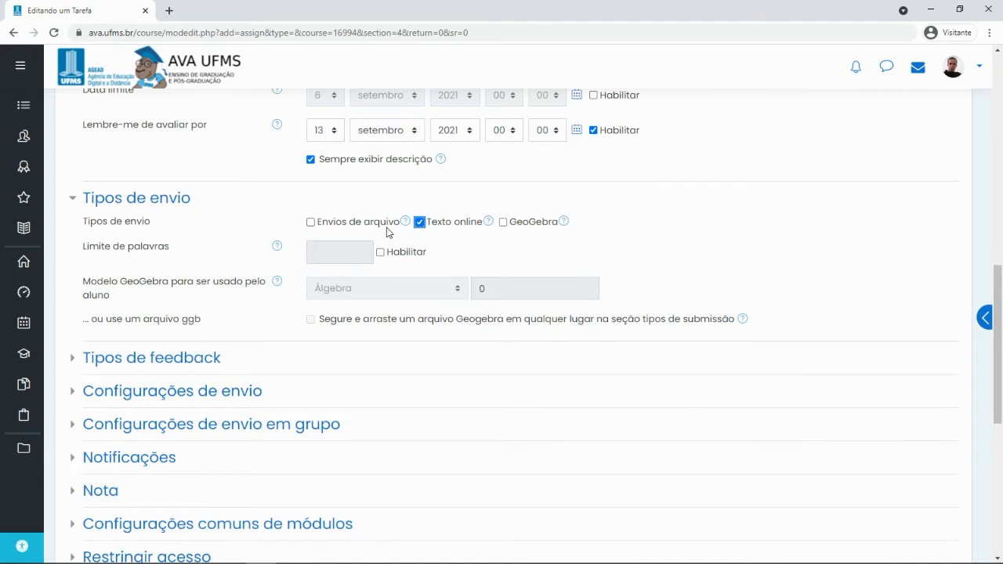
{"action": "left_click", "coordinate": [311, 221]}
{"action": "left_click", "coordinate": [419, 223]}
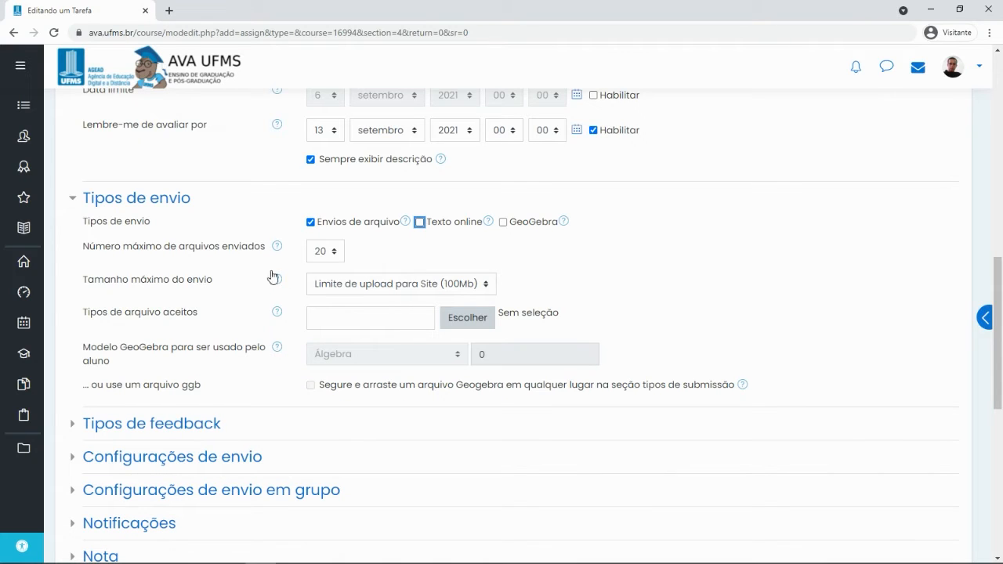
{"action": "left_click", "coordinate": [325, 251]}
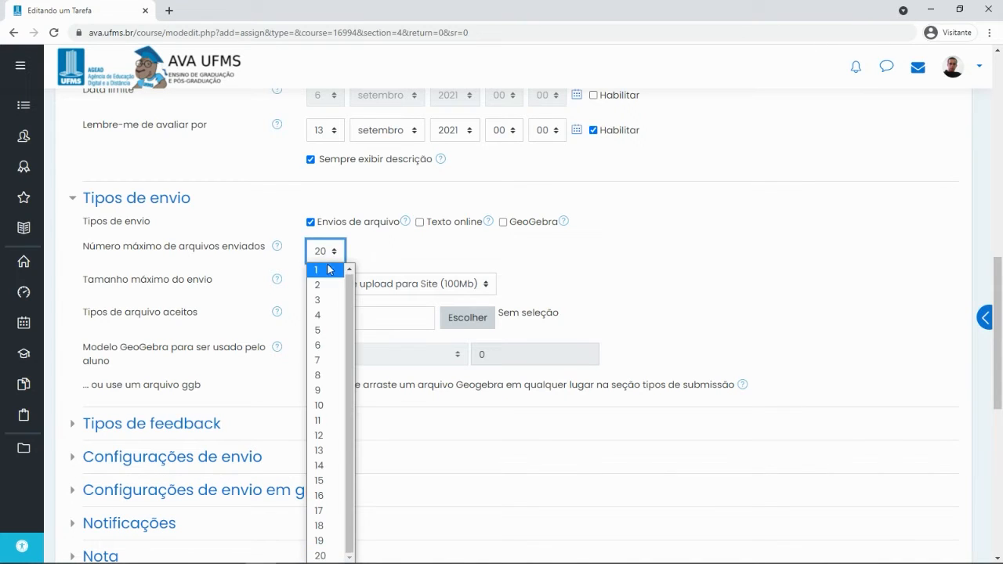
{"action": "left_click", "coordinate": [317, 271]}
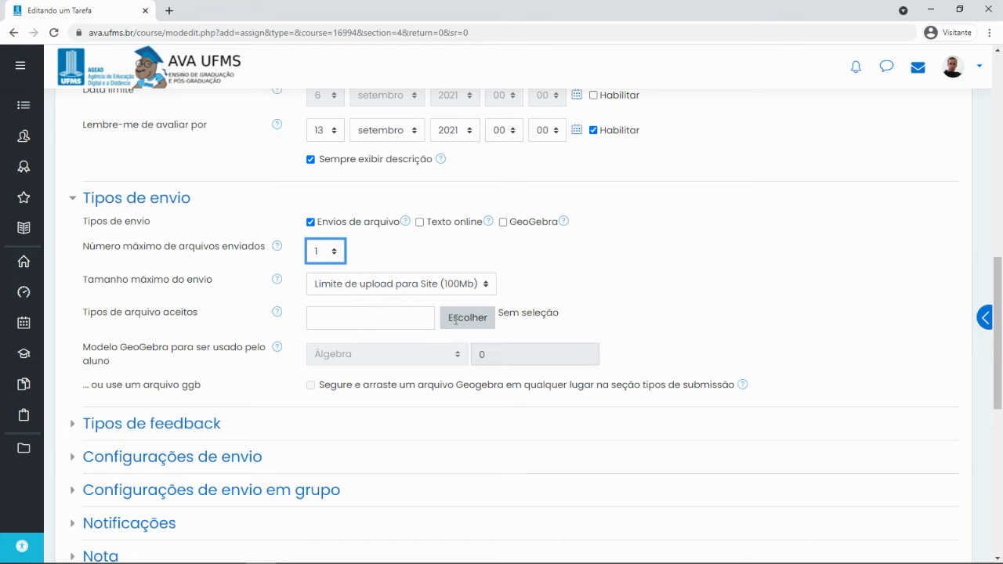
{"action": "scroll", "coordinate": [367, 320], "scroll_direction": "down", "scroll_amount": 2}
{"action": "left_click", "coordinate": [474, 194]}
{"action": "scroll", "coordinate": [490, 215], "scroll_direction": "down", "scroll_amount": 5}
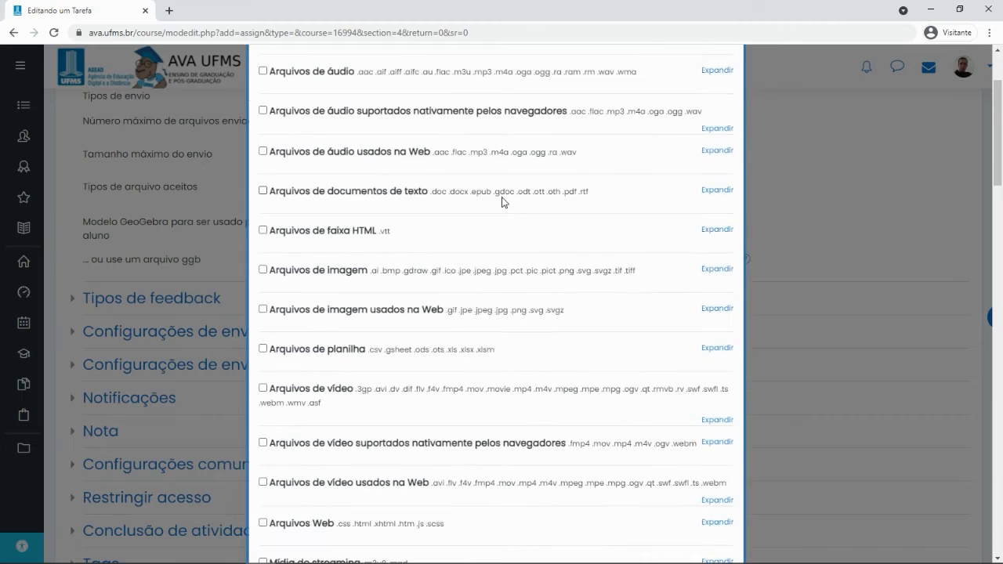
{"action": "scroll", "coordinate": [397, 227], "scroll_direction": "up", "scroll_amount": 3}
{"action": "scroll", "coordinate": [395, 257], "scroll_direction": "up", "scroll_amount": 2}
{"action": "scroll", "coordinate": [395, 257], "scroll_direction": "down", "scroll_amount": 2}
{"action": "scroll", "coordinate": [396, 257], "scroll_direction": "down", "scroll_amount": 4}
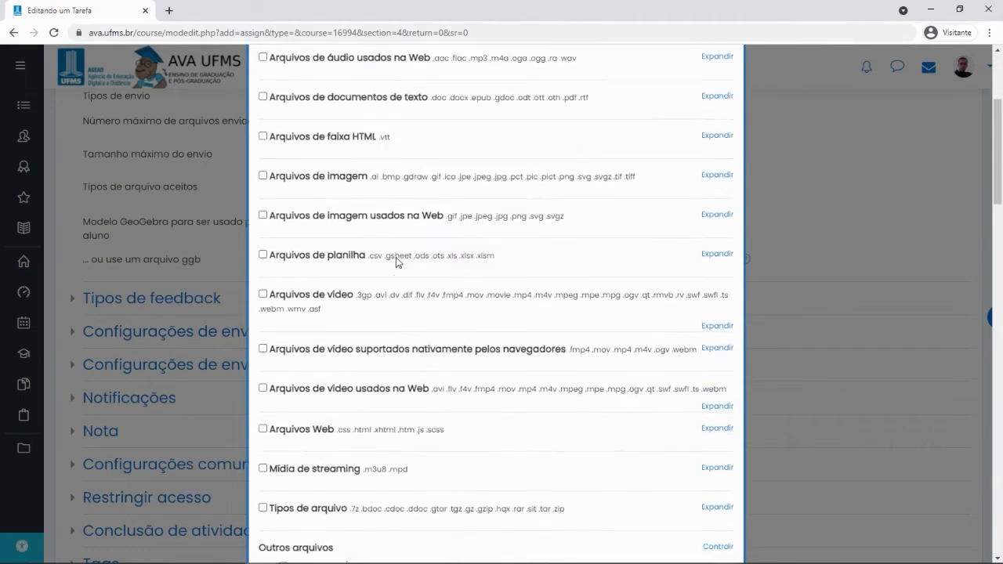
{"action": "scroll", "coordinate": [398, 257], "scroll_direction": "up", "scroll_amount": 4}
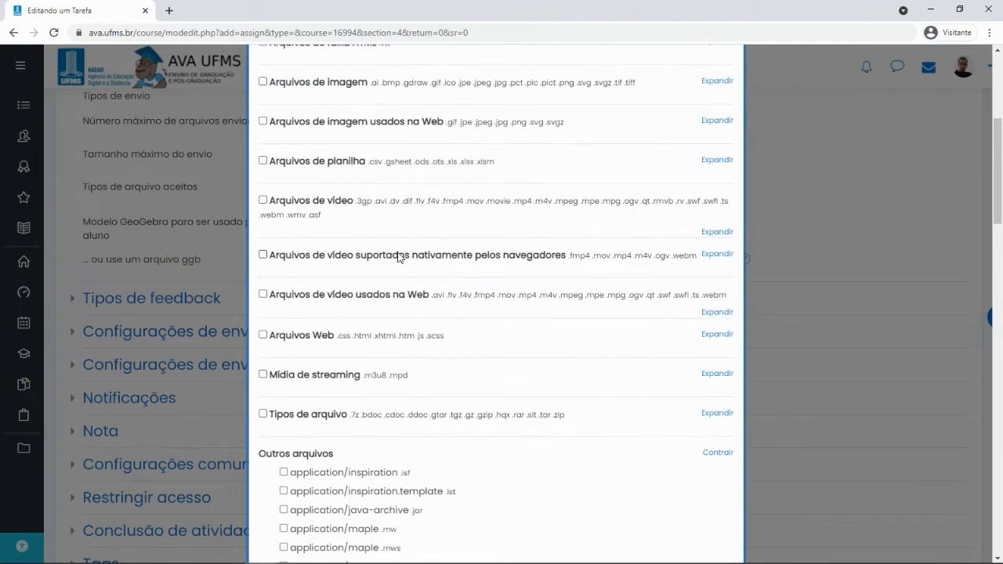
{"action": "scroll", "coordinate": [397, 257], "scroll_direction": "up", "scroll_amount": 1}
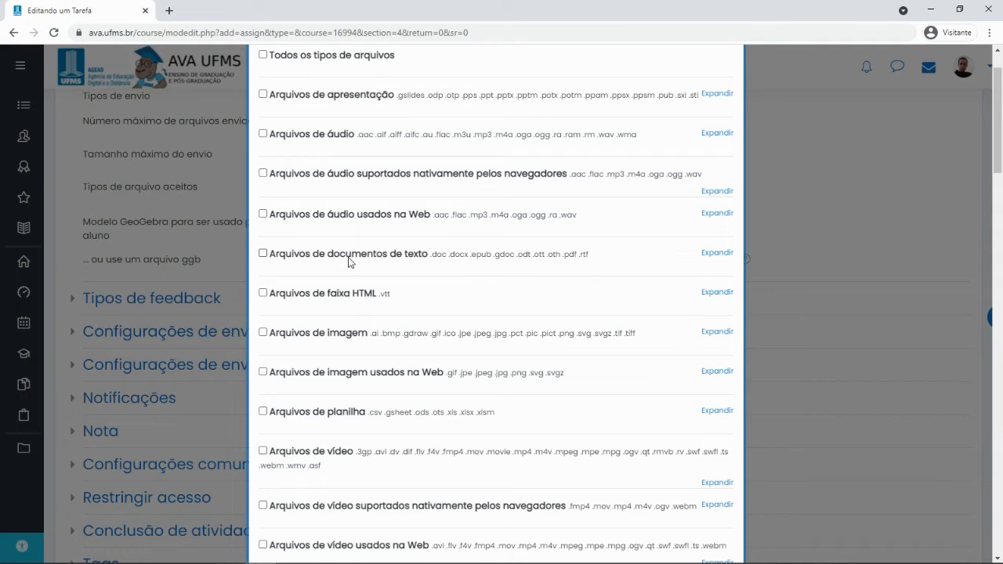
{"action": "left_click", "coordinate": [263, 254]}
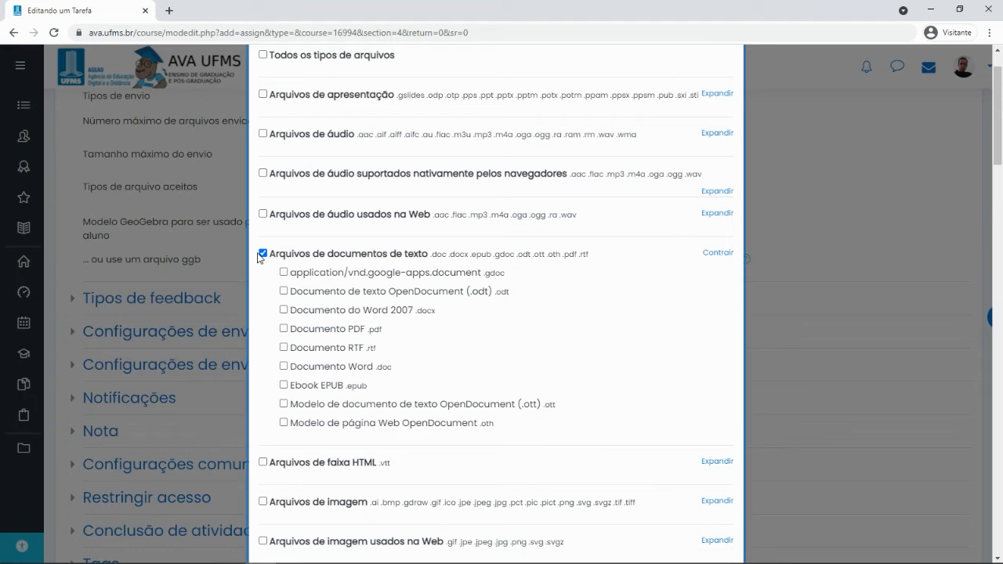
{"action": "left_click", "coordinate": [263, 254]}
{"action": "left_click", "coordinate": [719, 253]}
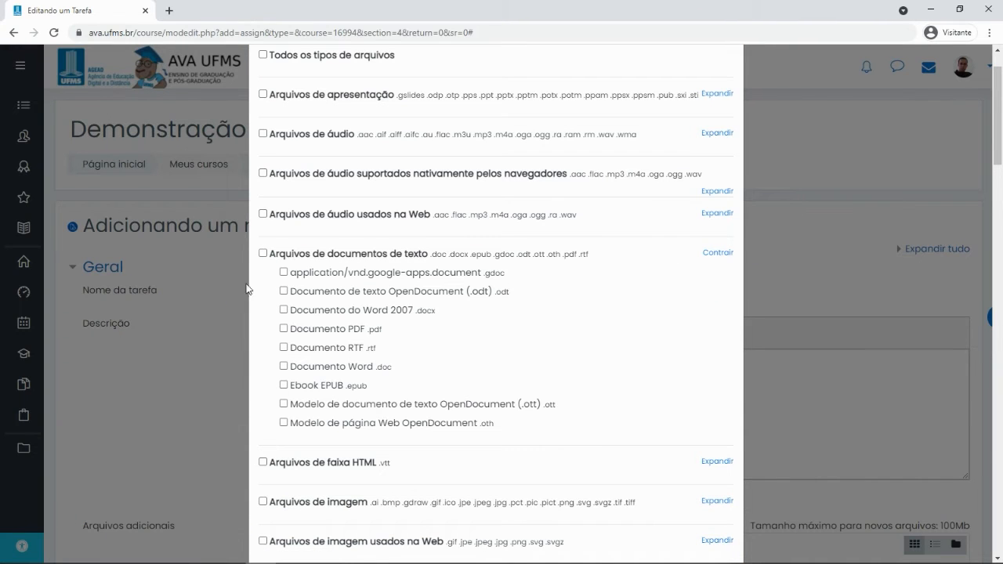
{"action": "scroll", "coordinate": [468, 246], "scroll_direction": "down", "scroll_amount": 12}
{"action": "scroll", "coordinate": [470, 278], "scroll_direction": "down", "scroll_amount": 15}
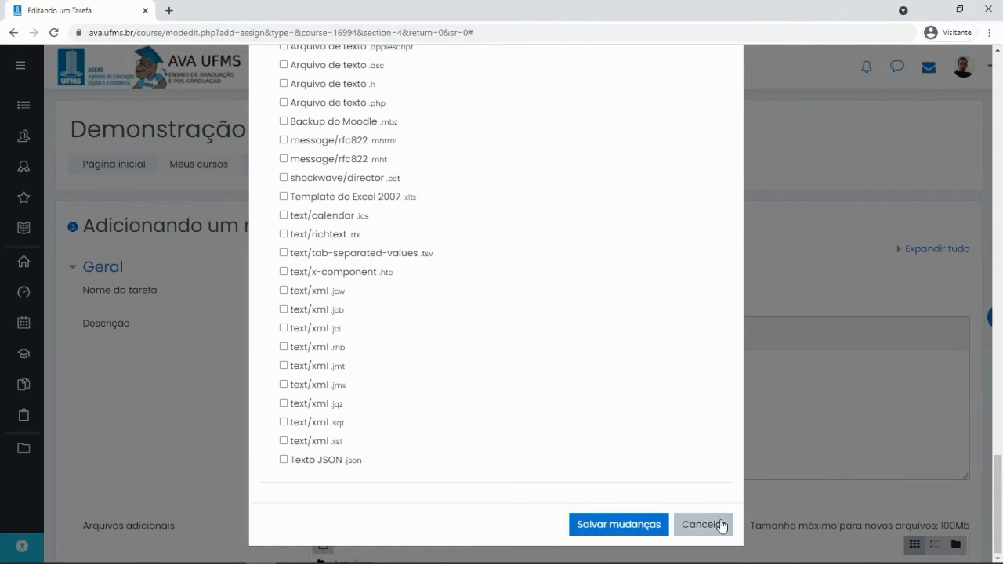
{"action": "left_click", "coordinate": [719, 526]}
Enable Arquivos de feedback under Tipos de feedback, alongside Comentários de feedback and Anotar PDF
{"action": "left_click", "coordinate": [319, 305]}
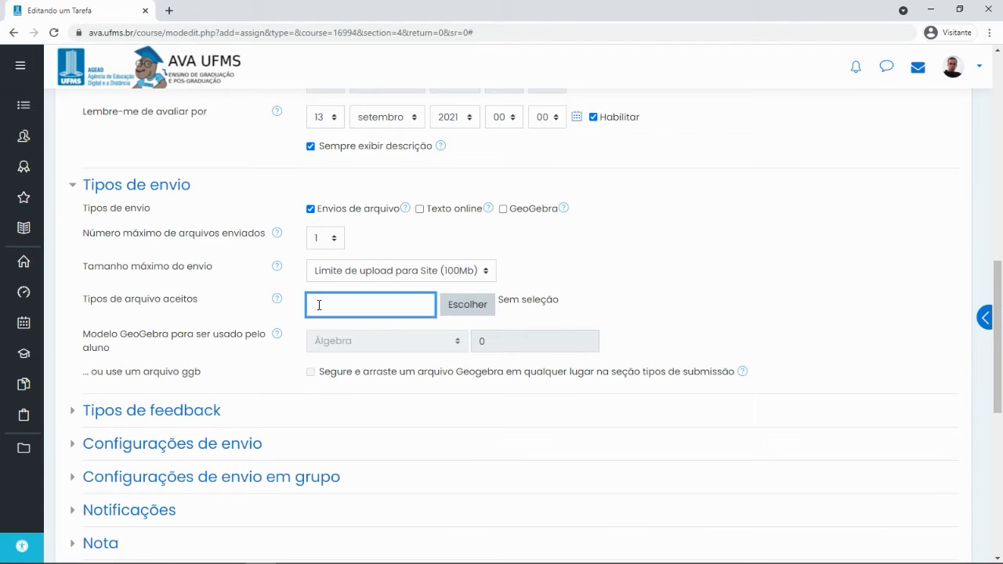
{"action": "scroll", "coordinate": [110, 330], "scroll_direction": "down", "scroll_amount": 3}
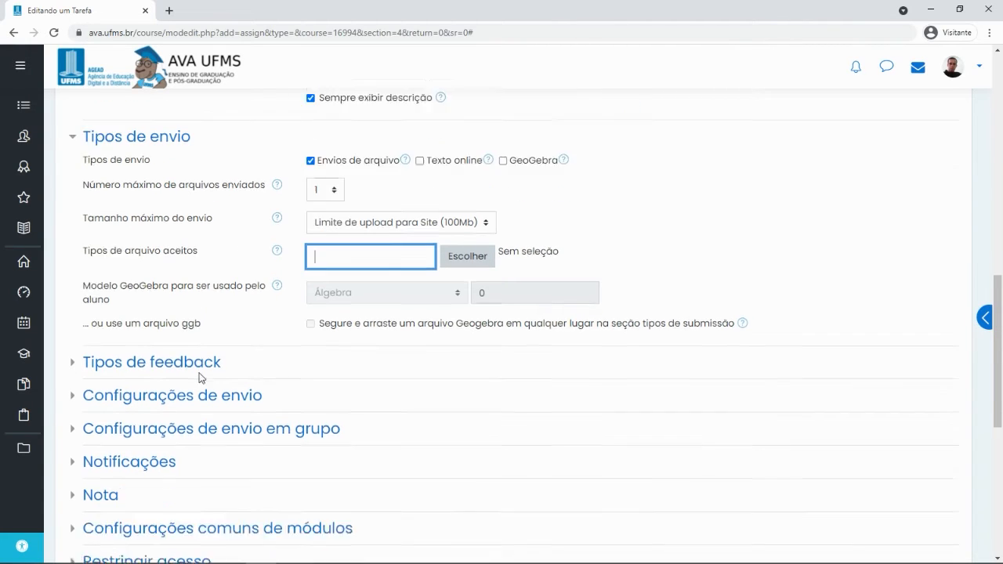
{"action": "scroll", "coordinate": [188, 233], "scroll_direction": "down", "scroll_amount": 2}
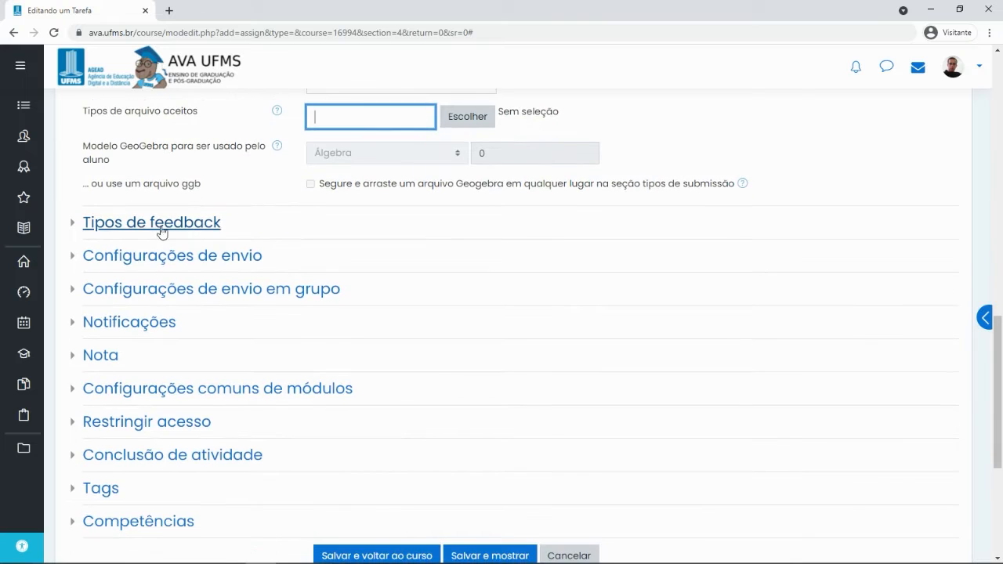
{"action": "left_click", "coordinate": [147, 225]}
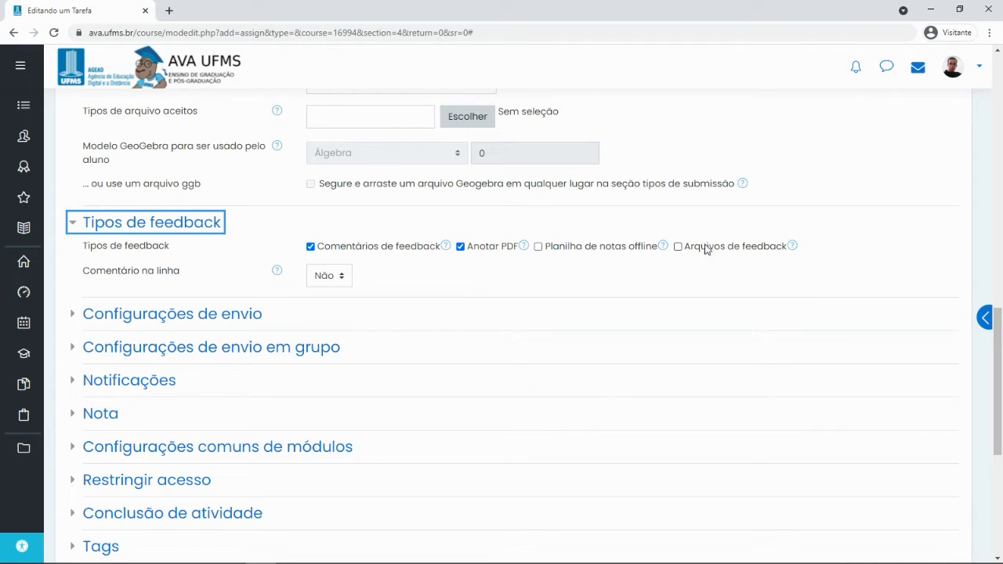
{"action": "left_click", "coordinate": [678, 247]}
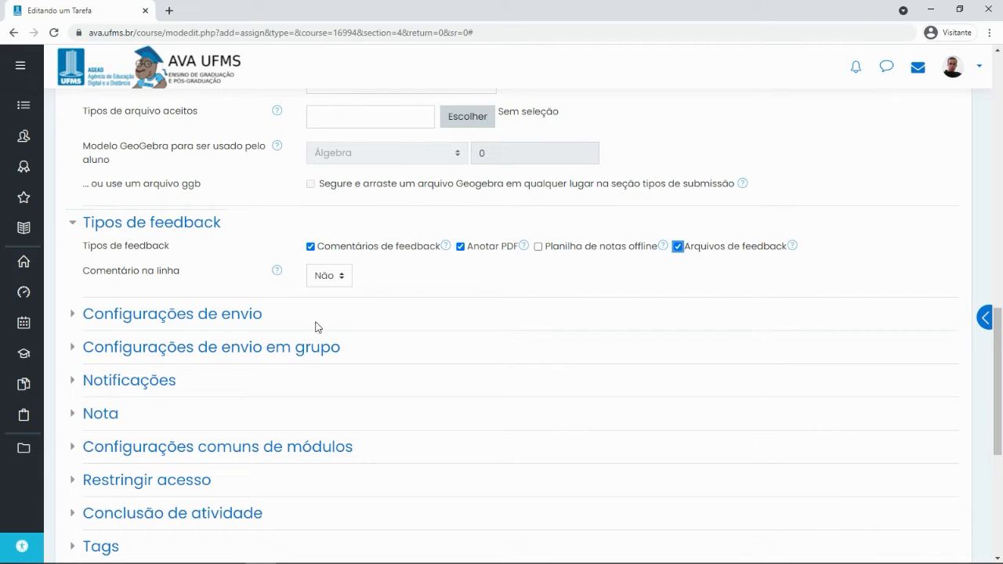
{"action": "scroll", "coordinate": [313, 328], "scroll_direction": "down", "scroll_amount": 2}
Expand Configurações de envio to view attempts reopened Manualmente with Ilimitado maximum attempts
{"action": "left_click", "coordinate": [148, 193]}
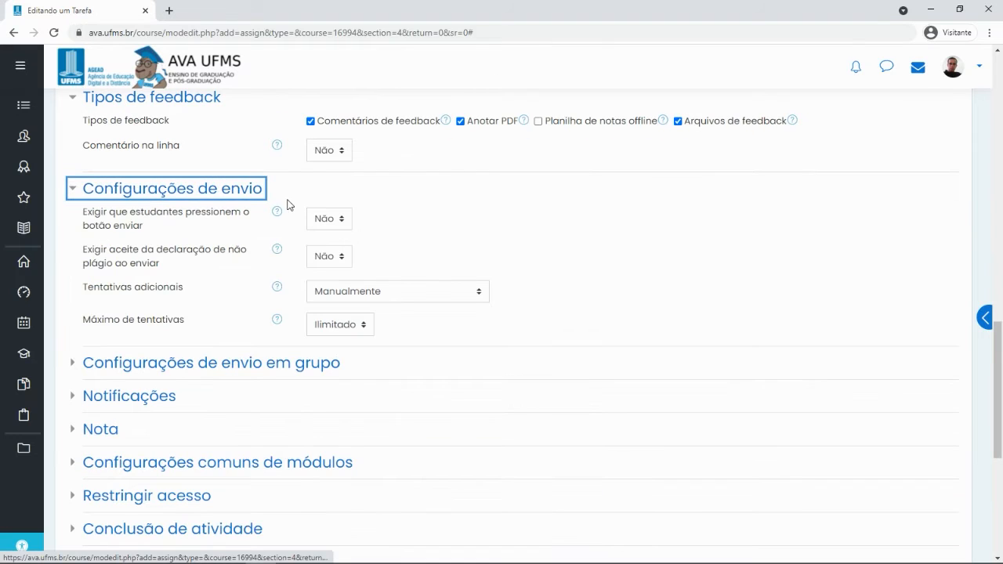
{"action": "scroll", "coordinate": [517, 200], "scroll_direction": "down", "scroll_amount": 3}
{"action": "scroll", "coordinate": [546, 179], "scroll_direction": "up", "scroll_amount": 1}
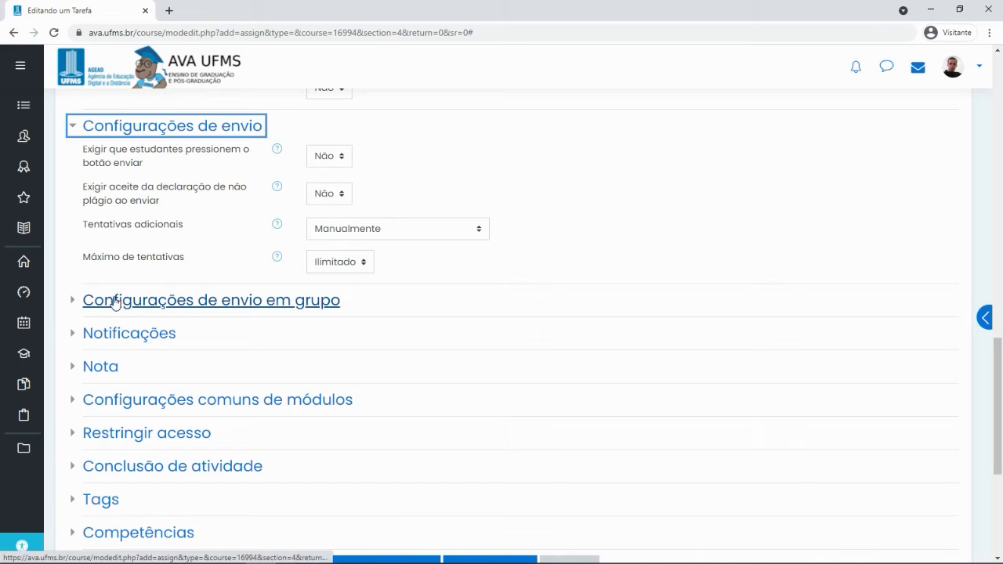
Set Envio em grupos de estudantes to Sim in the group submission settings
{"action": "left_click", "coordinate": [143, 303]}
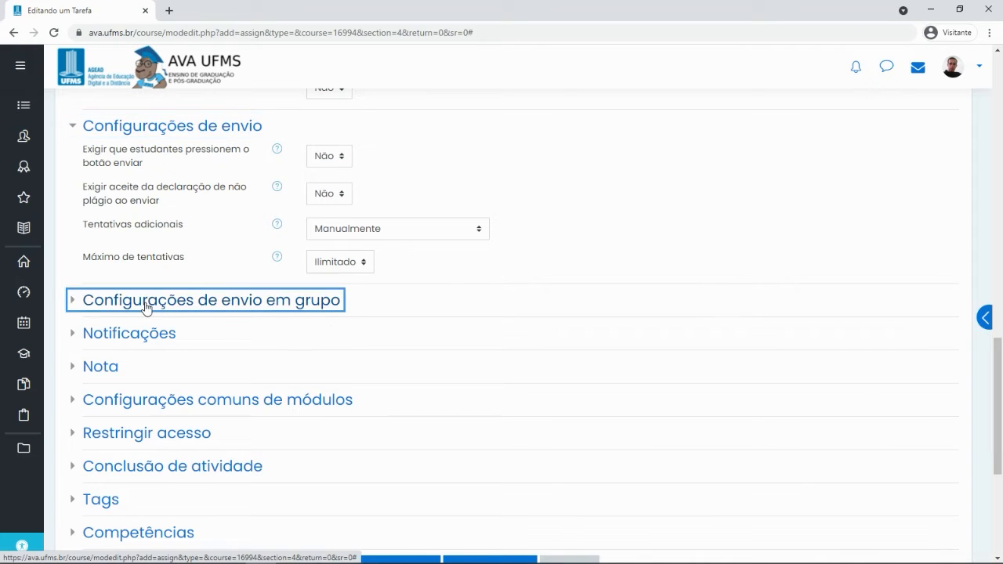
{"action": "scroll", "coordinate": [129, 233], "scroll_direction": "down", "scroll_amount": 2}
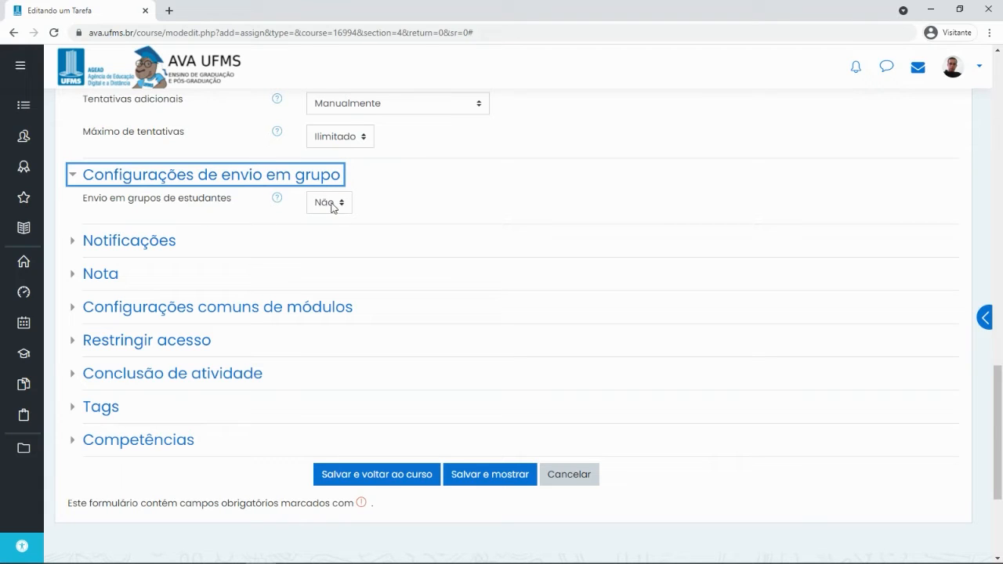
{"action": "left_click", "coordinate": [336, 204]}
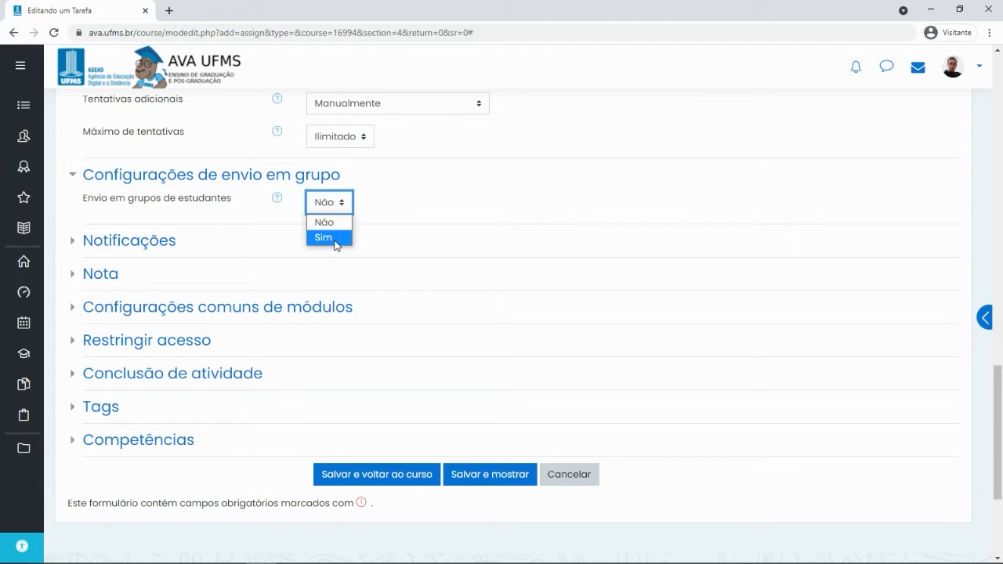
{"action": "left_click", "coordinate": [335, 233]}
{"action": "left_click", "coordinate": [333, 203]}
{"action": "left_click", "coordinate": [328, 222]}
{"action": "left_click", "coordinate": [335, 203]}
{"action": "left_click", "coordinate": [333, 235]}
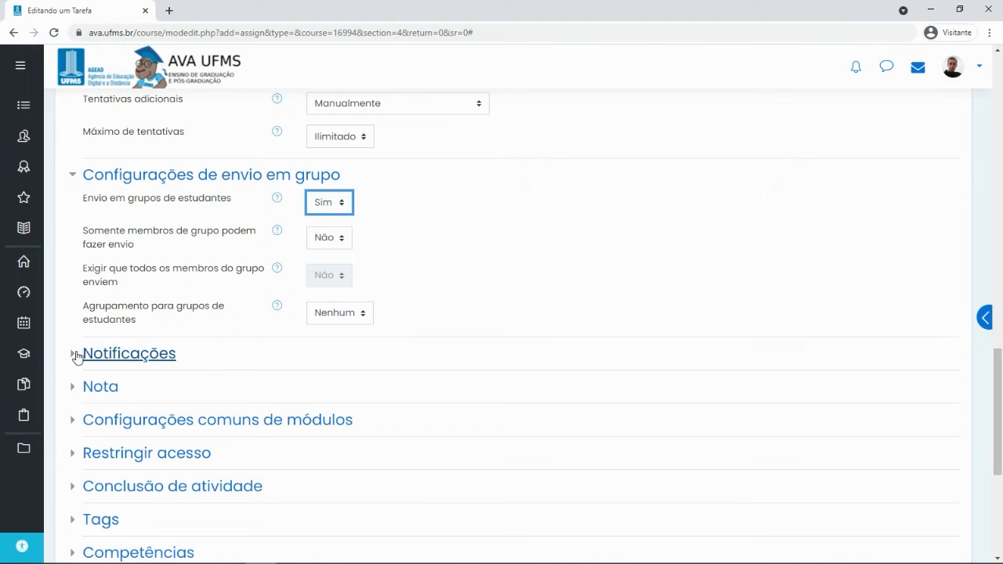
Expand the Notificações section to review the assignment's notification settings
{"action": "left_click", "coordinate": [91, 357]}
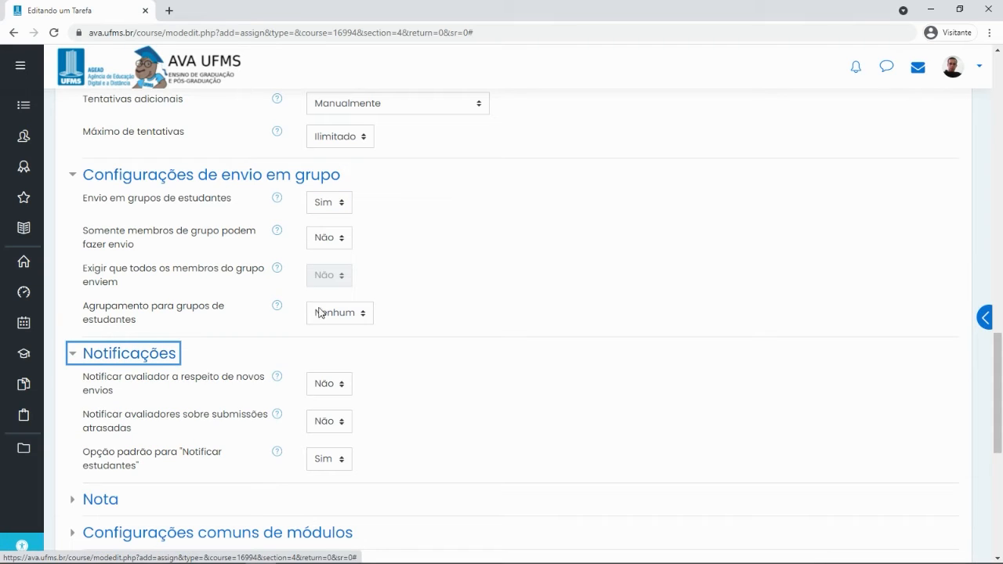
{"action": "scroll", "coordinate": [316, 306], "scroll_direction": "down", "scroll_amount": 1}
{"action": "scroll", "coordinate": [314, 290], "scroll_direction": "down", "scroll_amount": 1}
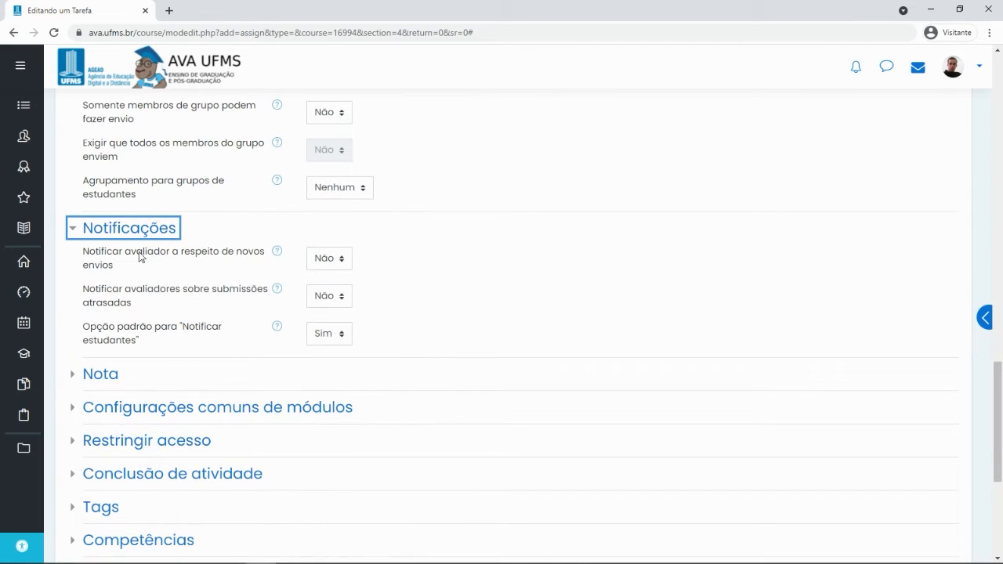
{"action": "scroll", "coordinate": [176, 341], "scroll_direction": "down", "scroll_amount": 2}
{"action": "left_click", "coordinate": [108, 248]}
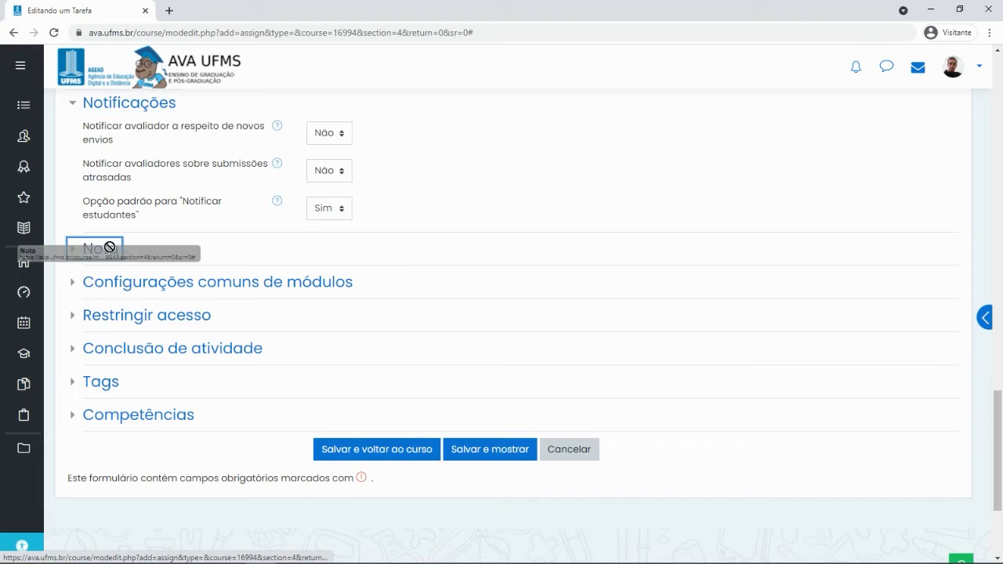
{"action": "scroll", "coordinate": [408, 289], "scroll_direction": "down", "scroll_amount": 1}
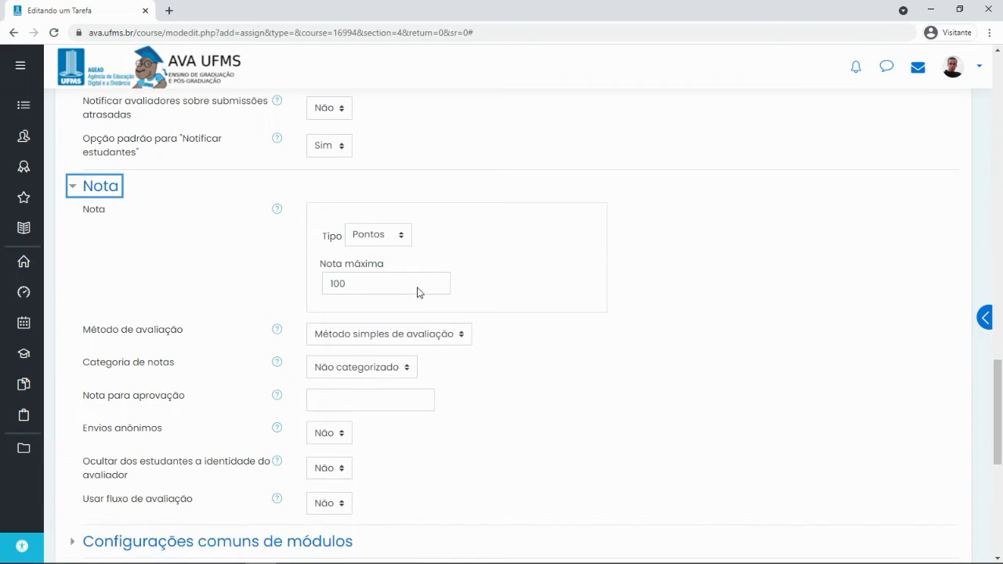
{"action": "left_click", "coordinate": [353, 284]}
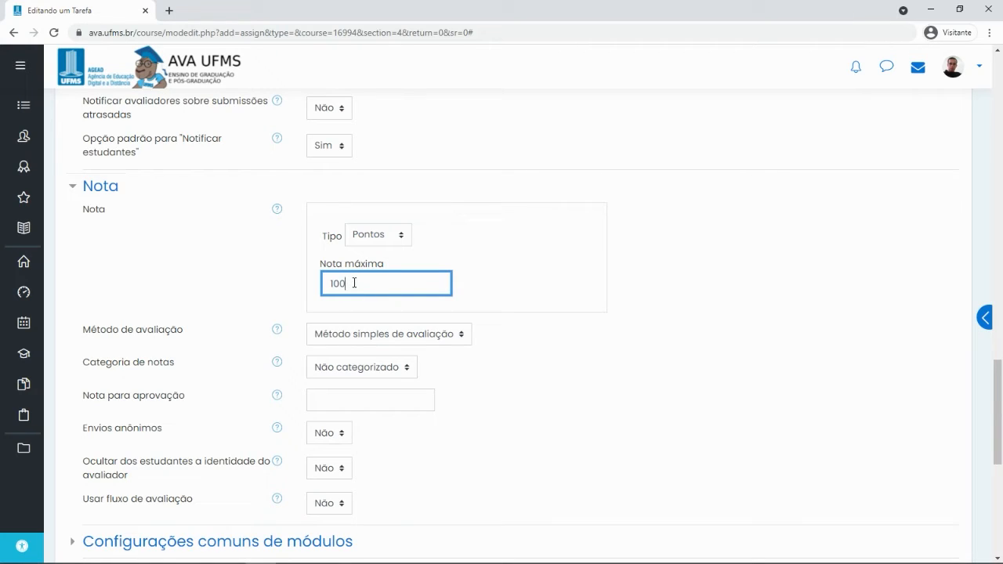
{"action": "left_click_drag", "start_coordinate": [329, 284], "coordinate": [370, 290]}
{"action": "left_click", "coordinate": [371, 288]}
{"action": "scroll", "coordinate": [239, 233], "scroll_direction": "down", "scroll_amount": 2}
{"action": "scroll", "coordinate": [392, 203], "scroll_direction": "up", "scroll_amount": 1}
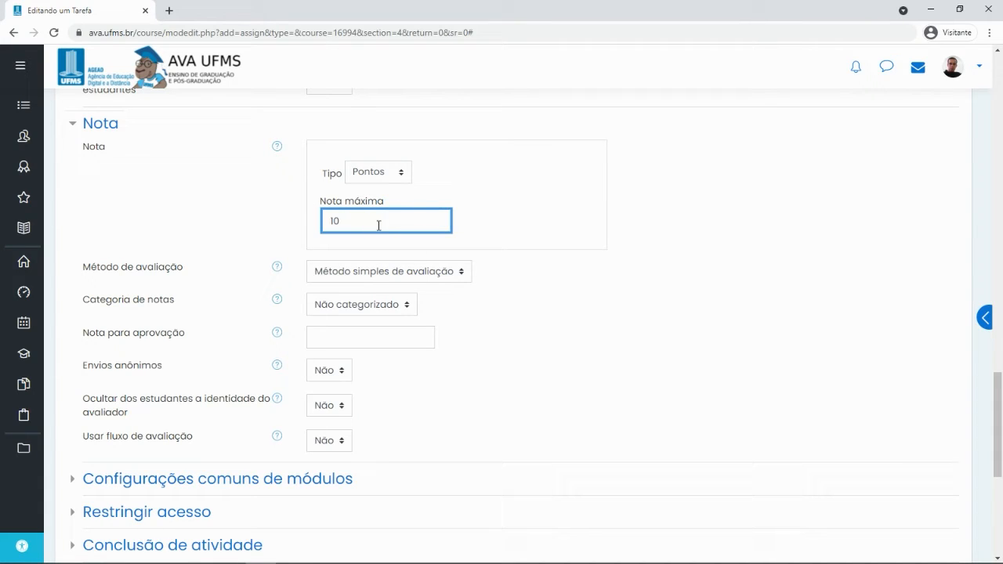
{"action": "scroll", "coordinate": [239, 247], "scroll_direction": "down", "scroll_amount": 3}
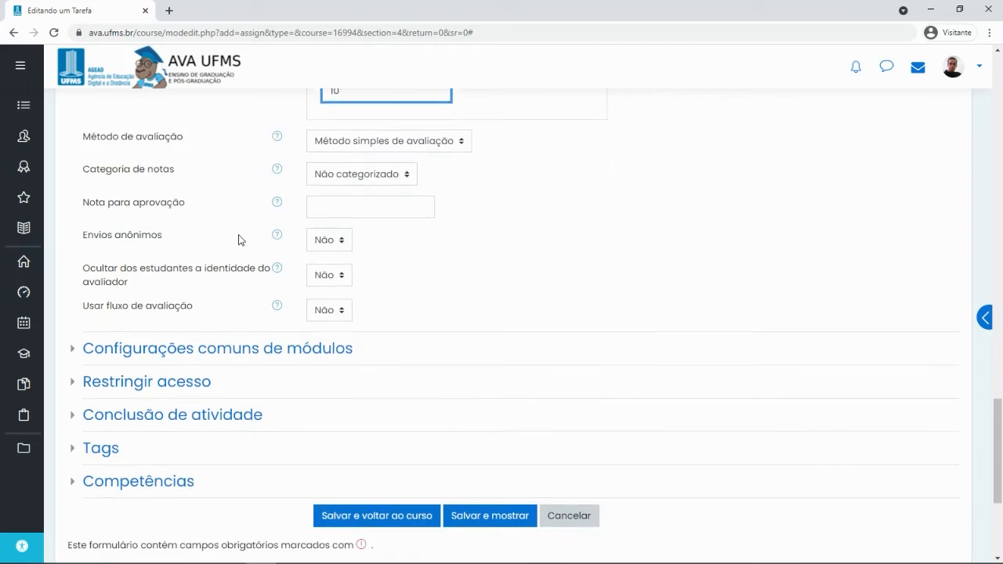
Keep Disponibilidade on Mostrar na página do curso in Configurações comuns de módulos
{"action": "left_click", "coordinate": [172, 291]}
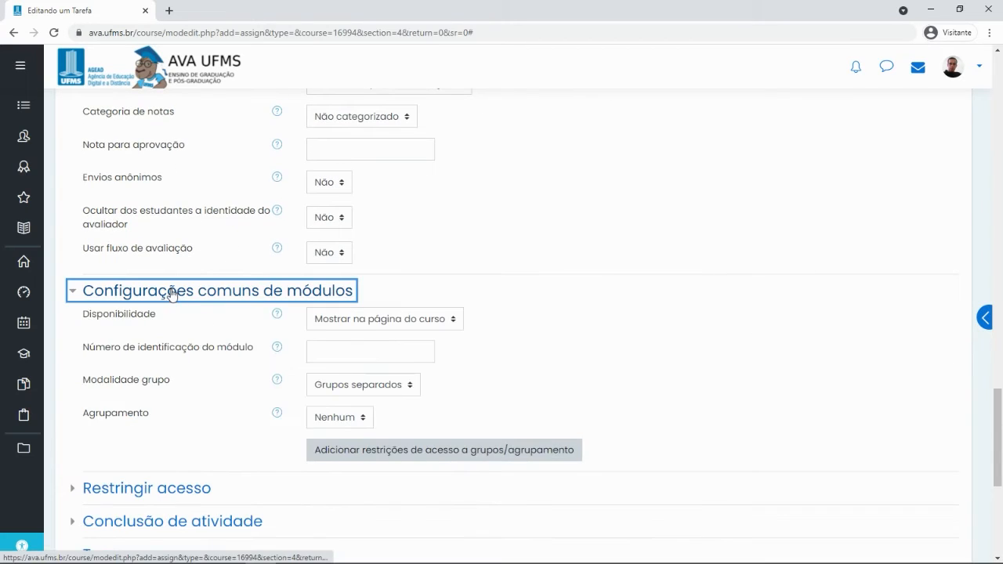
{"action": "left_click", "coordinate": [349, 319]}
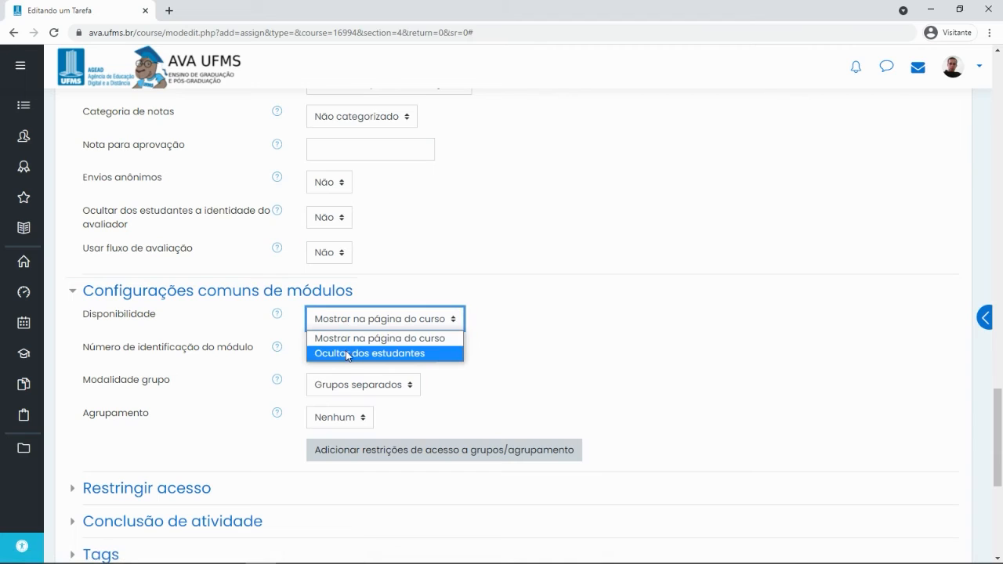
{"action": "left_click", "coordinate": [346, 353]}
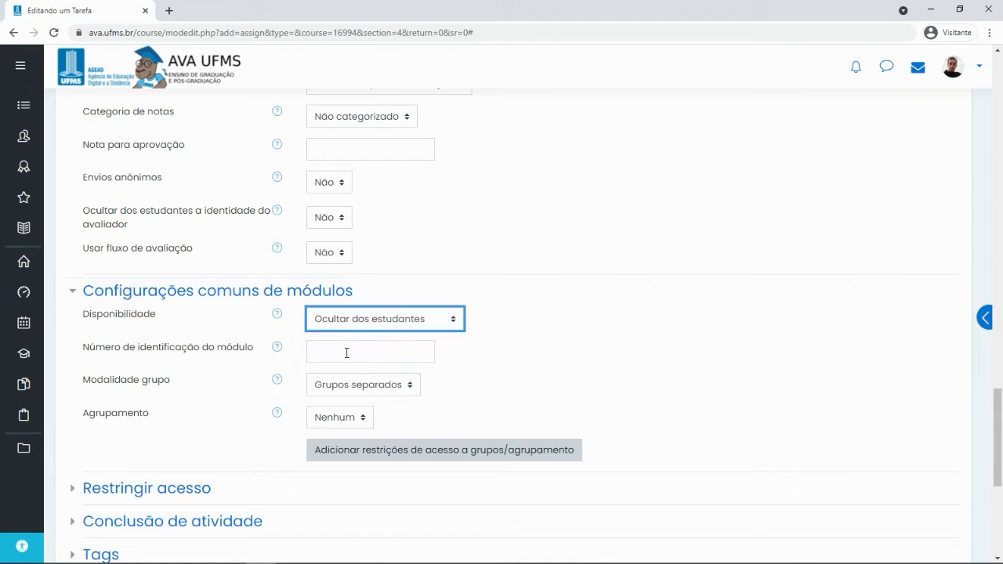
{"action": "left_click", "coordinate": [361, 318]}
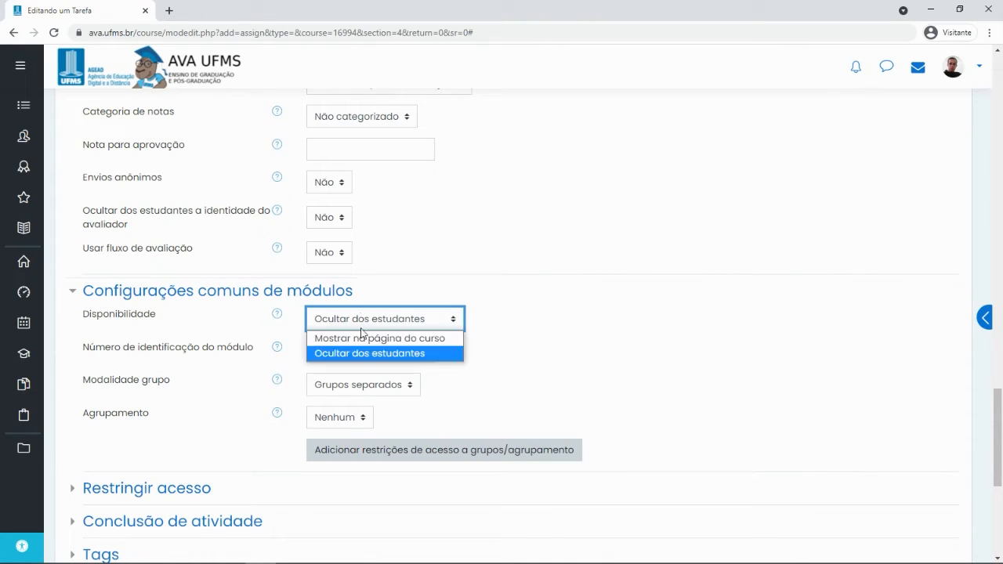
{"action": "left_click", "coordinate": [366, 338]}
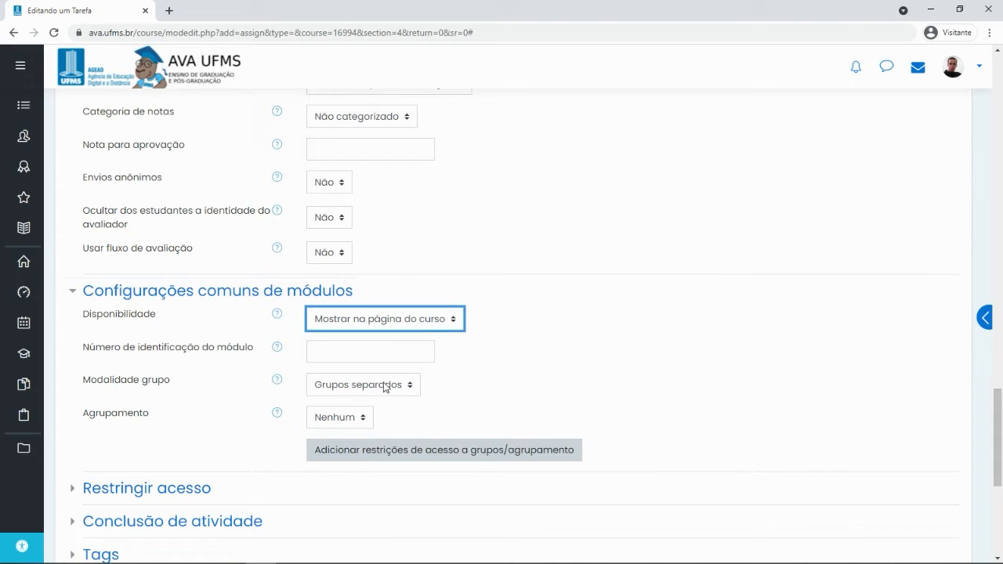
{"action": "scroll", "coordinate": [449, 373], "scroll_direction": "down", "scroll_amount": 1}
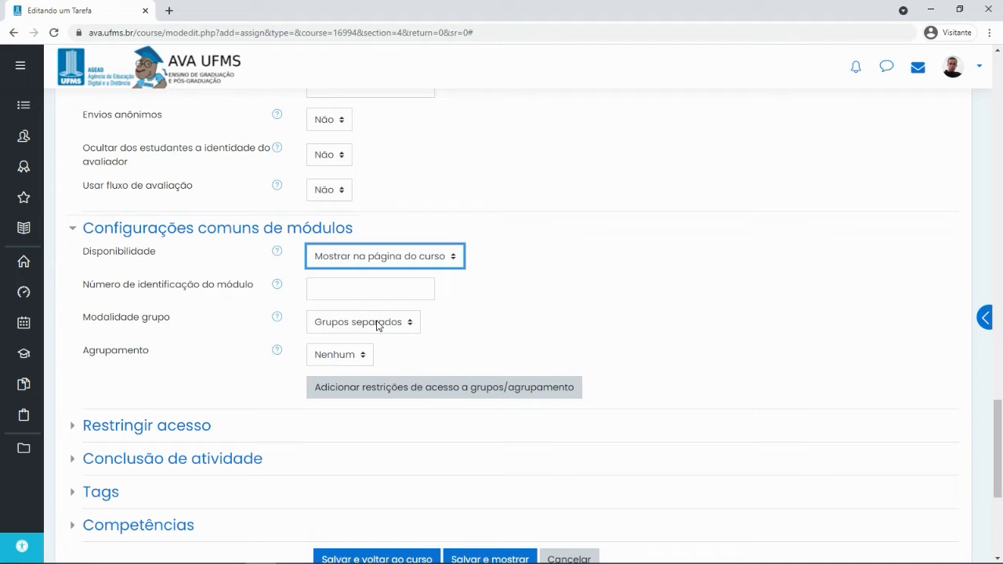
{"action": "scroll", "coordinate": [376, 325], "scroll_direction": "up", "scroll_amount": 10}
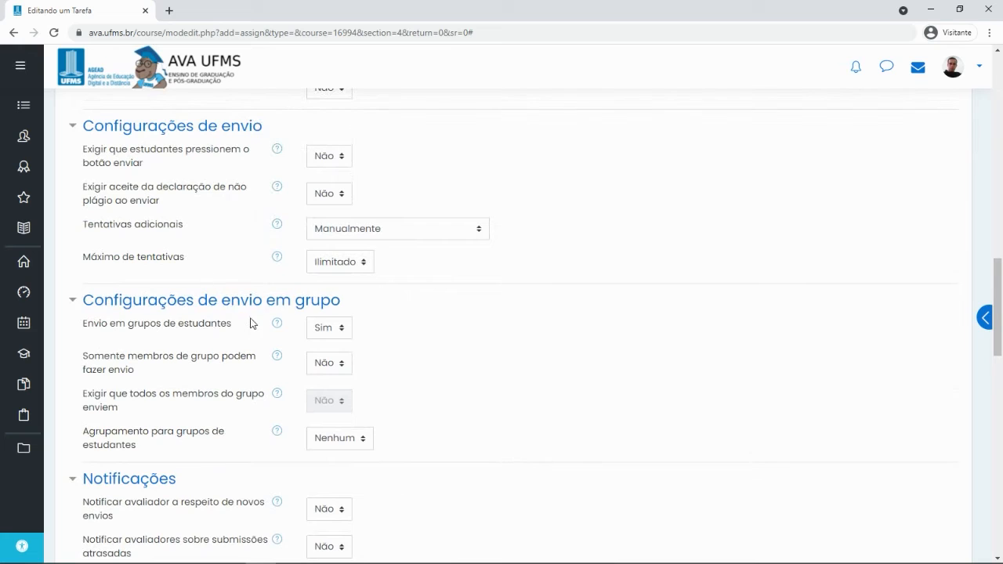
{"action": "scroll", "coordinate": [454, 333], "scroll_direction": "down", "scroll_amount": 6}
{"action": "scroll", "coordinate": [335, 270], "scroll_direction": "down", "scroll_amount": 7}
{"action": "scroll", "coordinate": [340, 226], "scroll_direction": "up", "scroll_amount": 3}
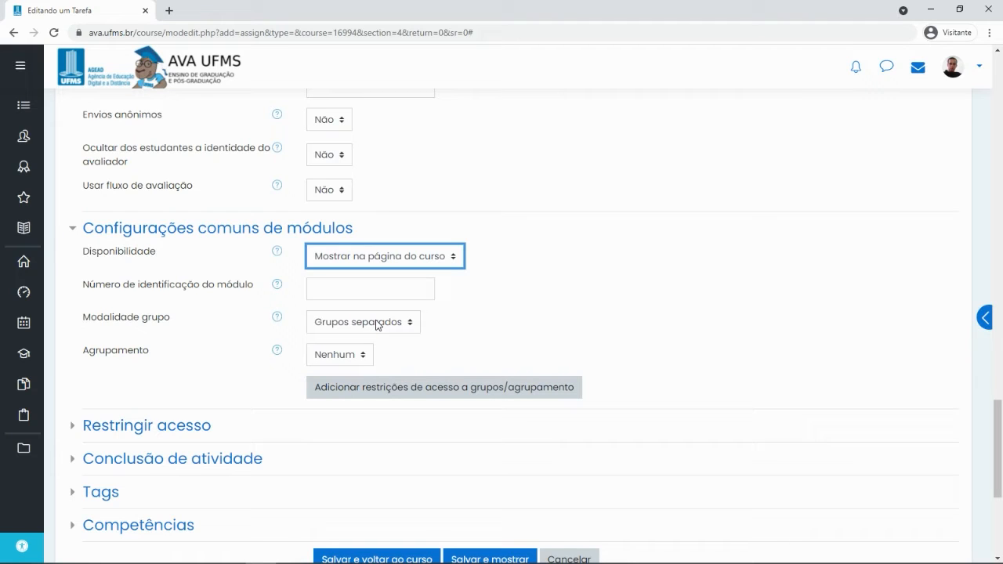
Set Modalidade grupo to Nenhum grupo and expand Restringir acesso
{"action": "left_click", "coordinate": [381, 324]}
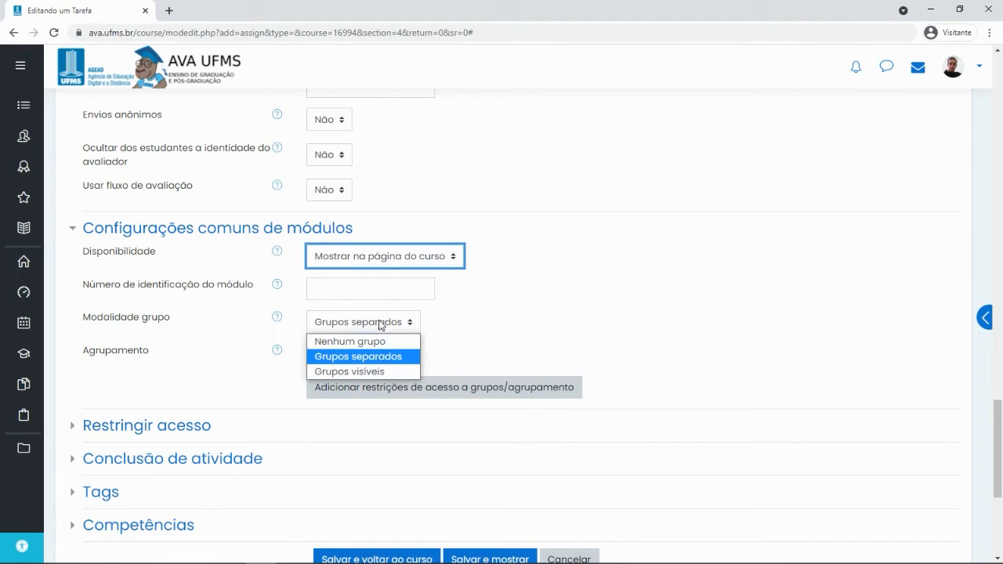
{"action": "left_click", "coordinate": [384, 323]}
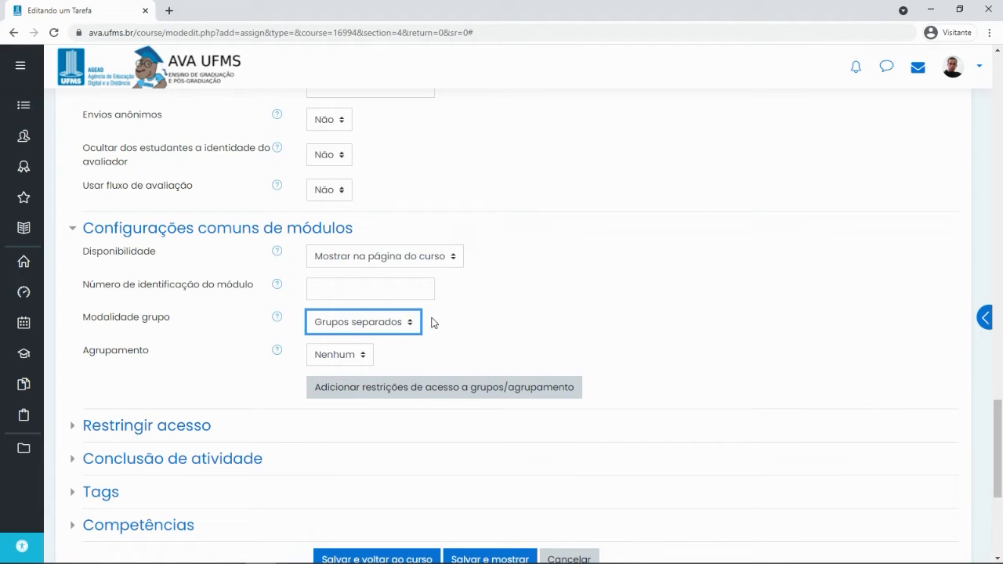
{"action": "left_click", "coordinate": [343, 320]}
{"action": "left_click", "coordinate": [356, 371]}
{"action": "left_click", "coordinate": [355, 325]}
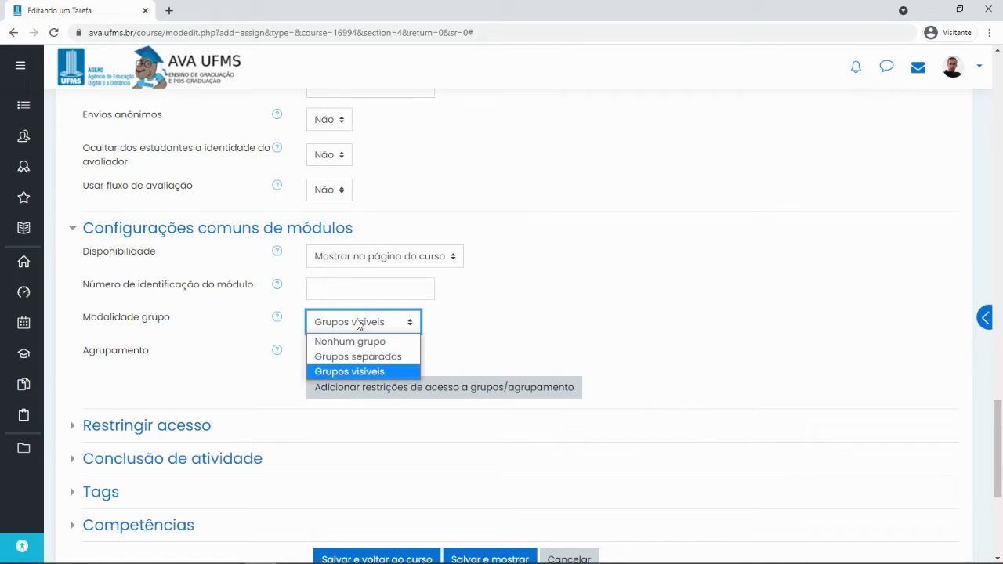
{"action": "left_click", "coordinate": [372, 362]}
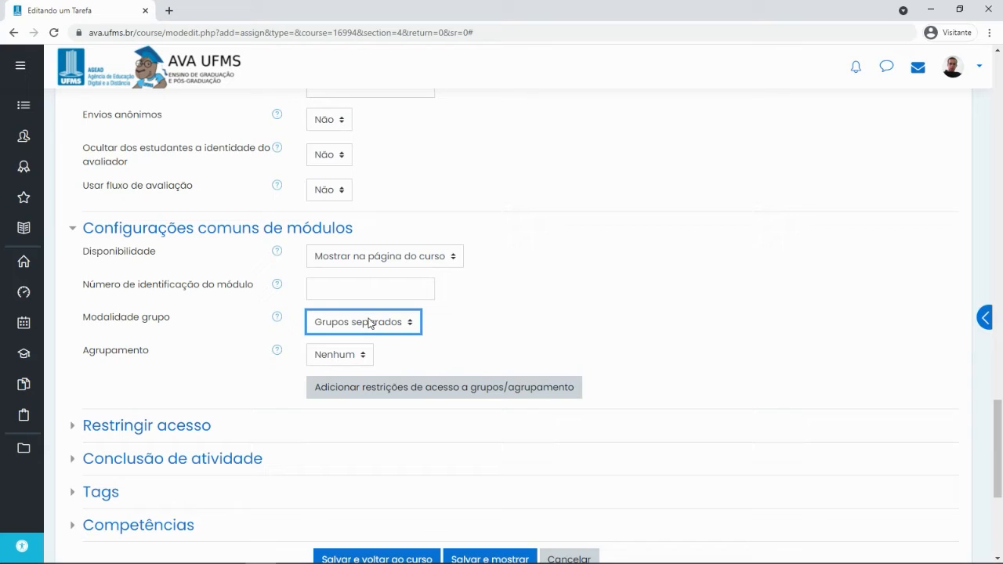
{"action": "left_click", "coordinate": [365, 323]}
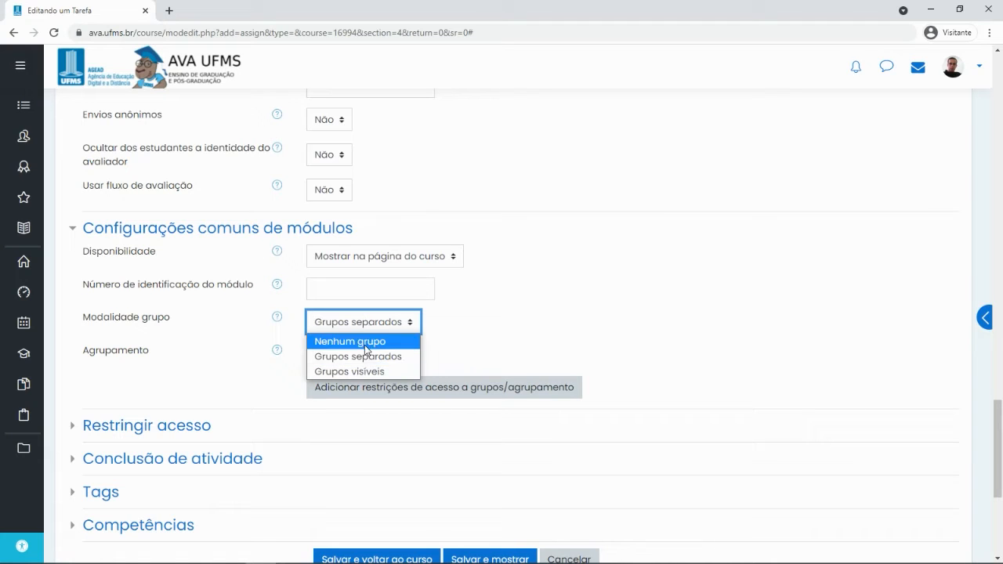
{"action": "left_click", "coordinate": [365, 344]}
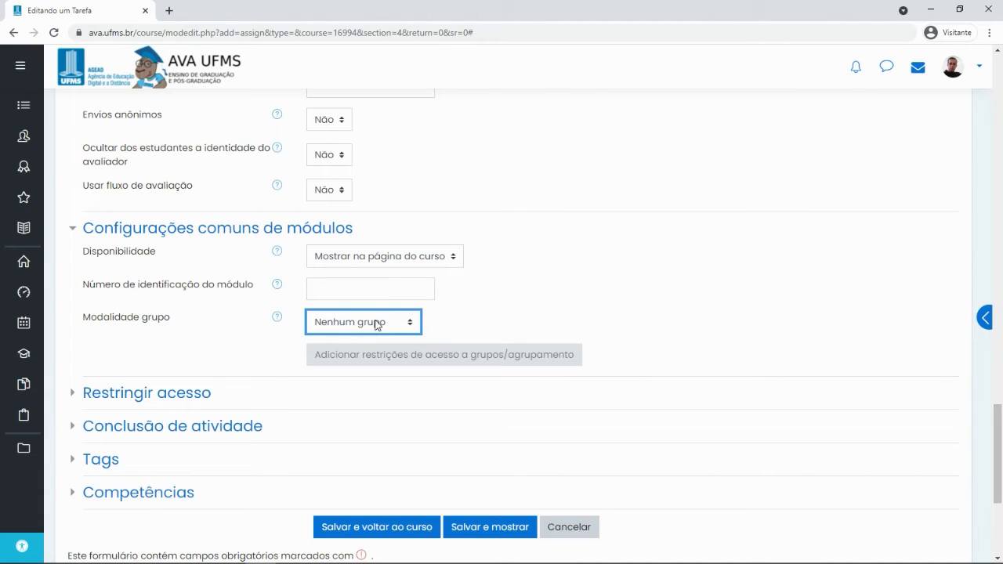
{"action": "left_click", "coordinate": [382, 323]}
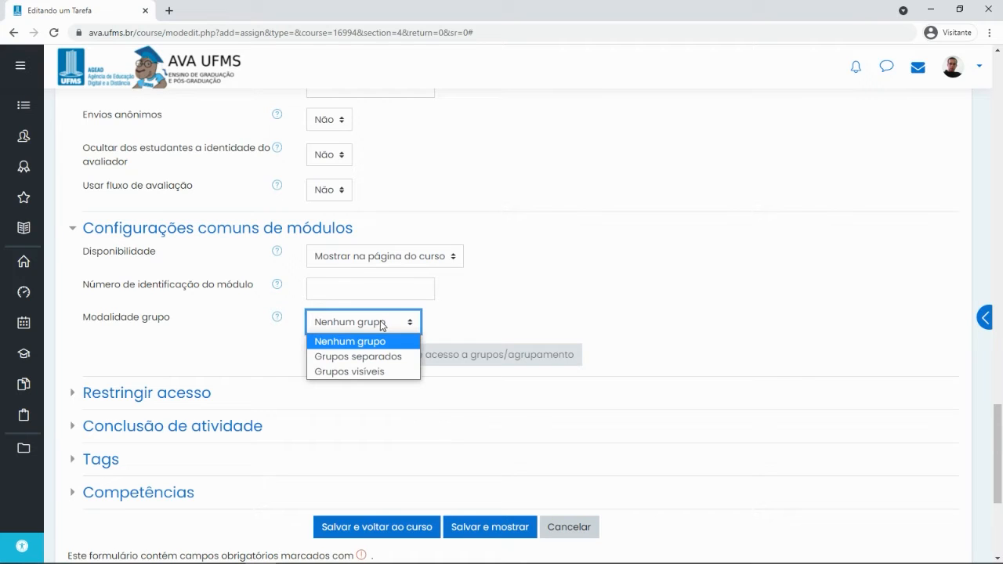
{"action": "left_click", "coordinate": [378, 345]}
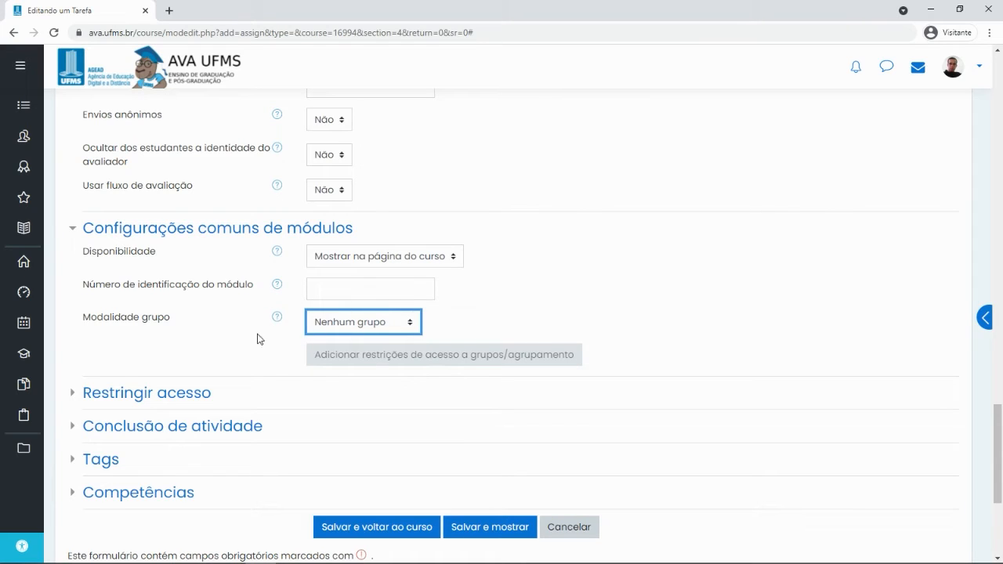
{"action": "left_click", "coordinate": [147, 393]}
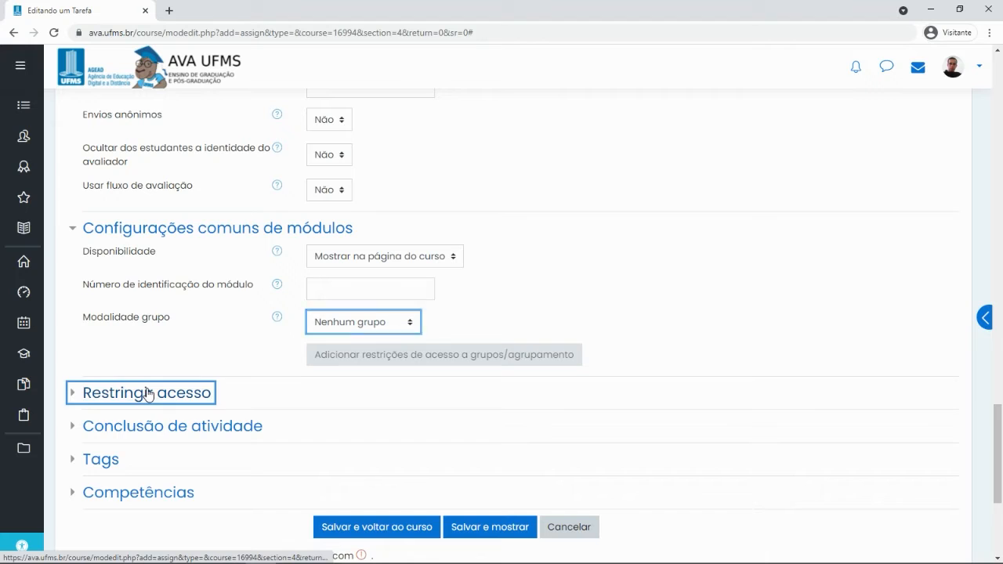
{"action": "scroll", "coordinate": [212, 361], "scroll_direction": "down", "scroll_amount": 2}
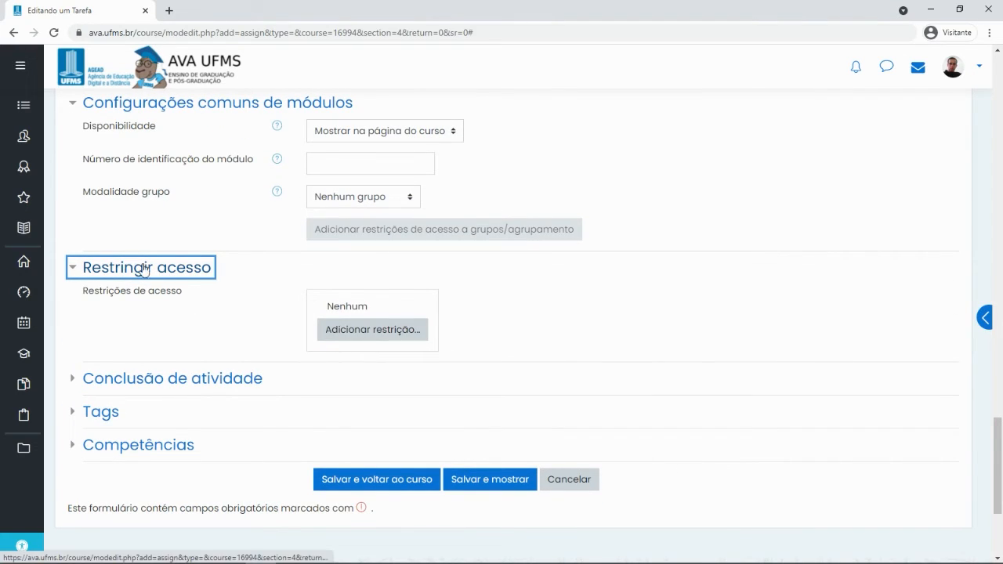
Add a Perfil do usuário restriction: Sobrenome é igual a the chosen surname
{"action": "left_click", "coordinate": [355, 333]}
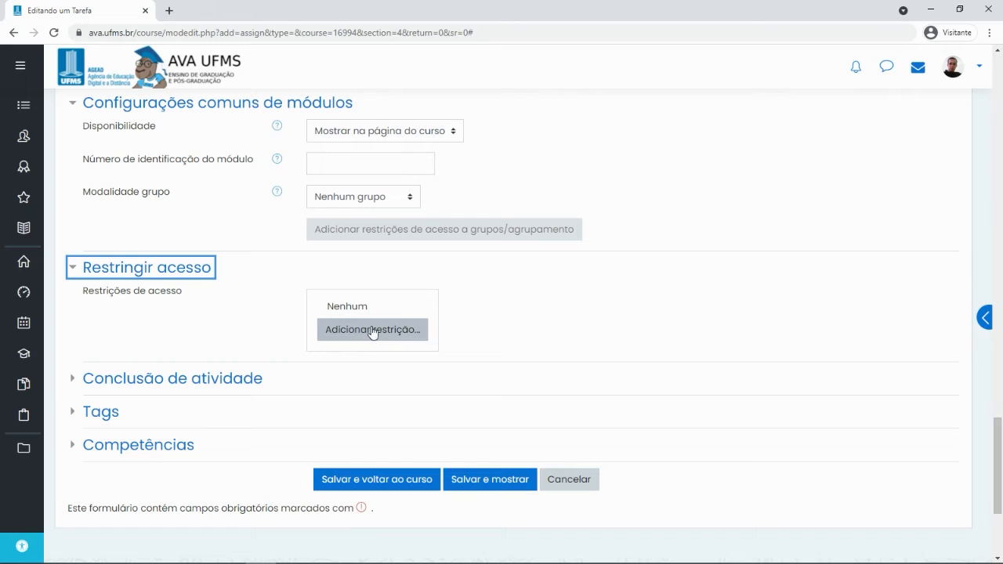
{"action": "left_click", "coordinate": [371, 330]}
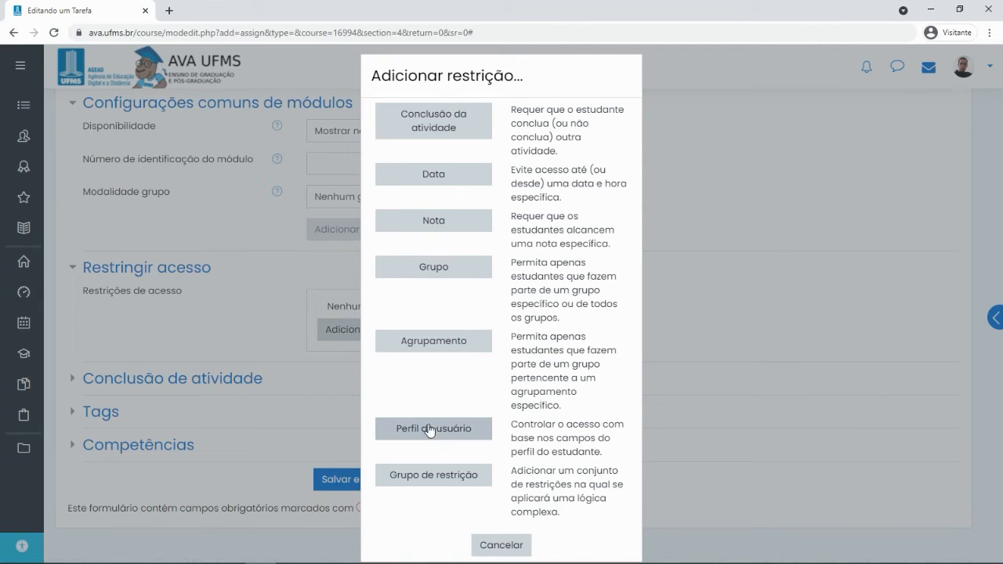
{"action": "left_click", "coordinate": [427, 434]}
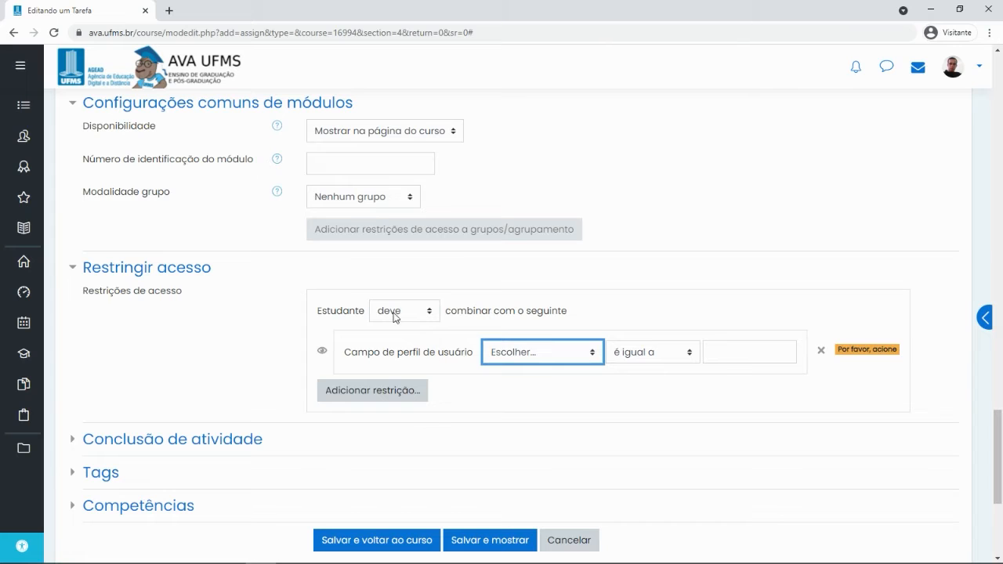
{"action": "left_click", "coordinate": [545, 352]}
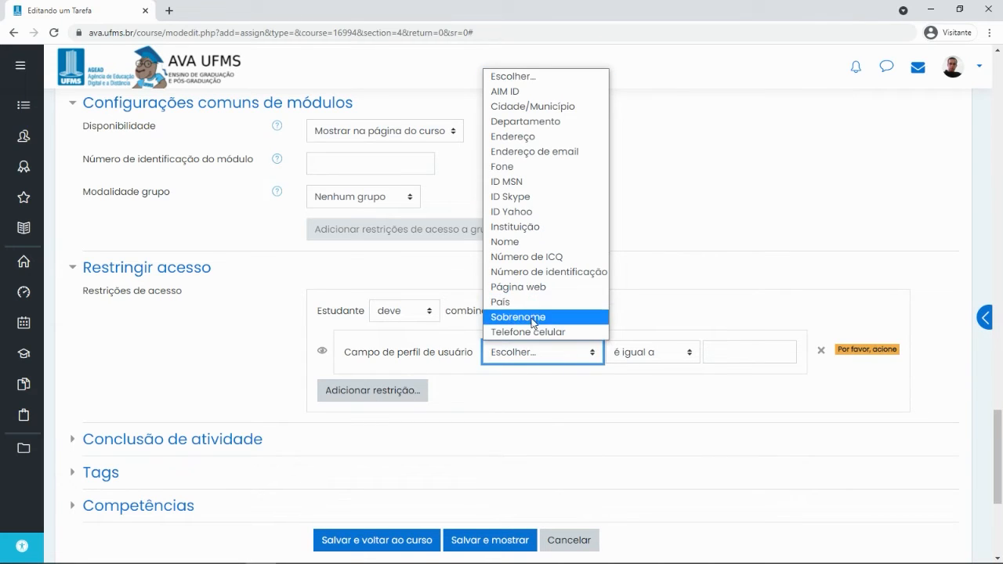
{"action": "left_click", "coordinate": [535, 317]}
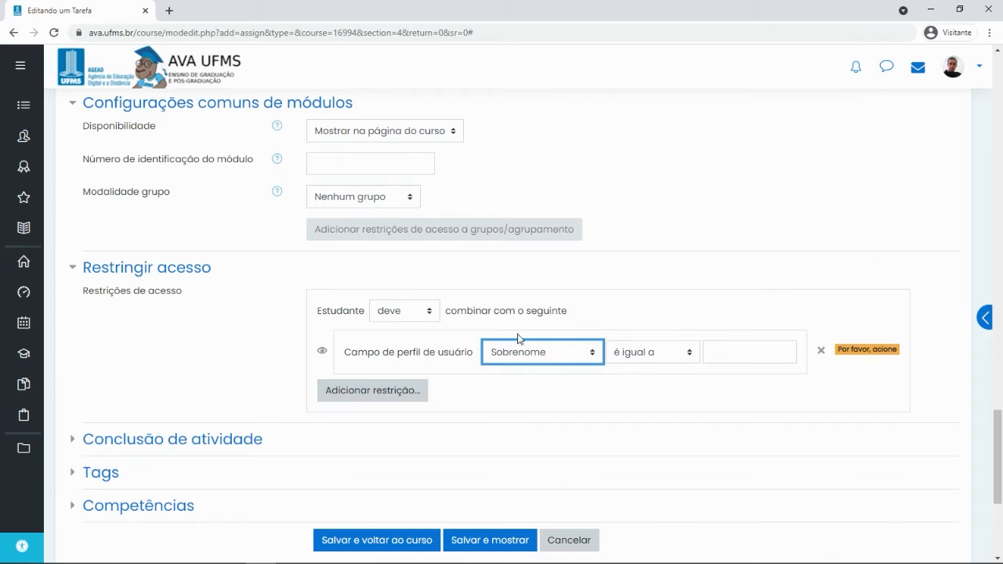
{"action": "left_click", "coordinate": [729, 354]}
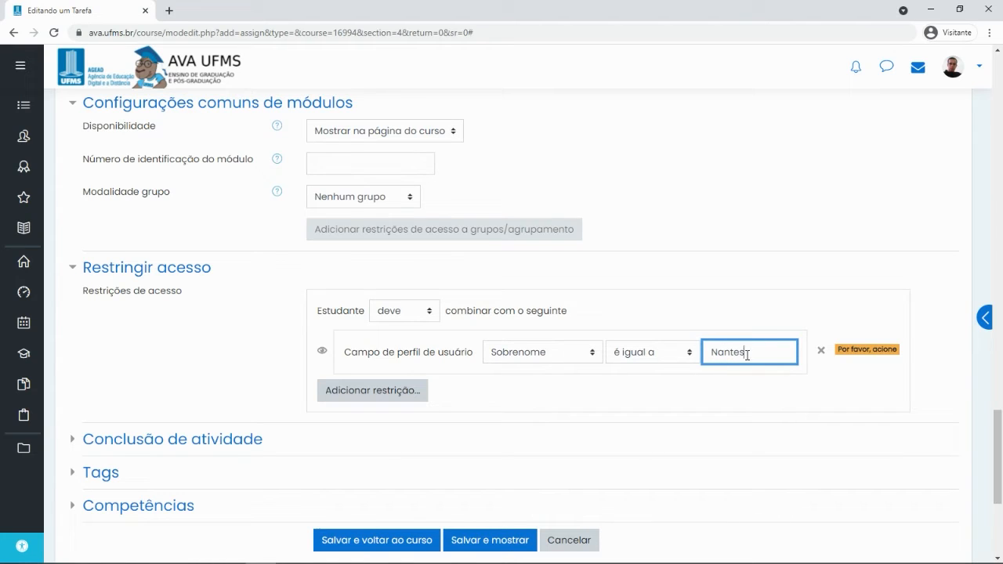
{"action": "left_click_drag", "start_coordinate": [712, 352], "coordinate": [753, 353]}
Leave the restriction requiring that the student deve match the condition
{"action": "left_click", "coordinate": [409, 312]}
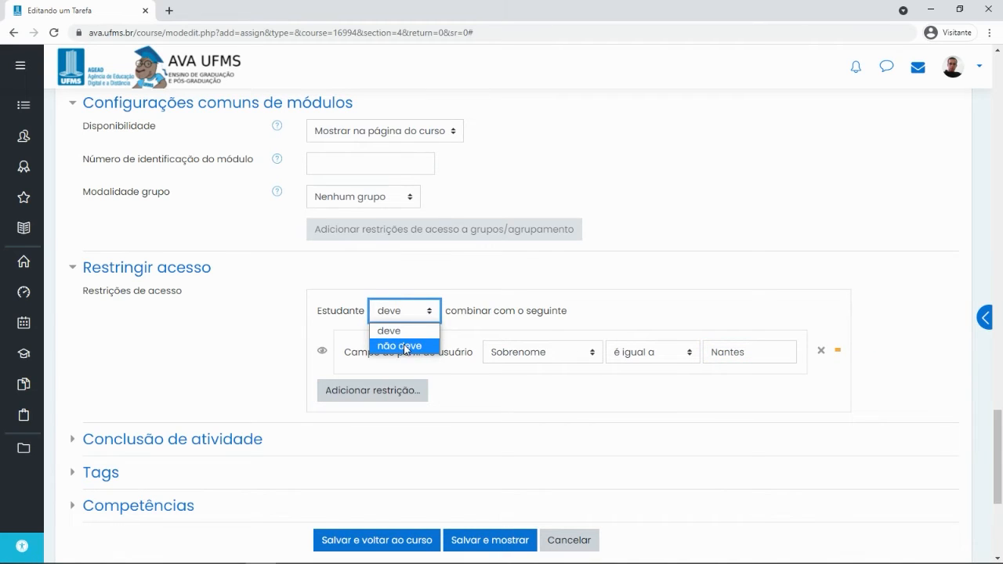
{"action": "left_click", "coordinate": [406, 347]}
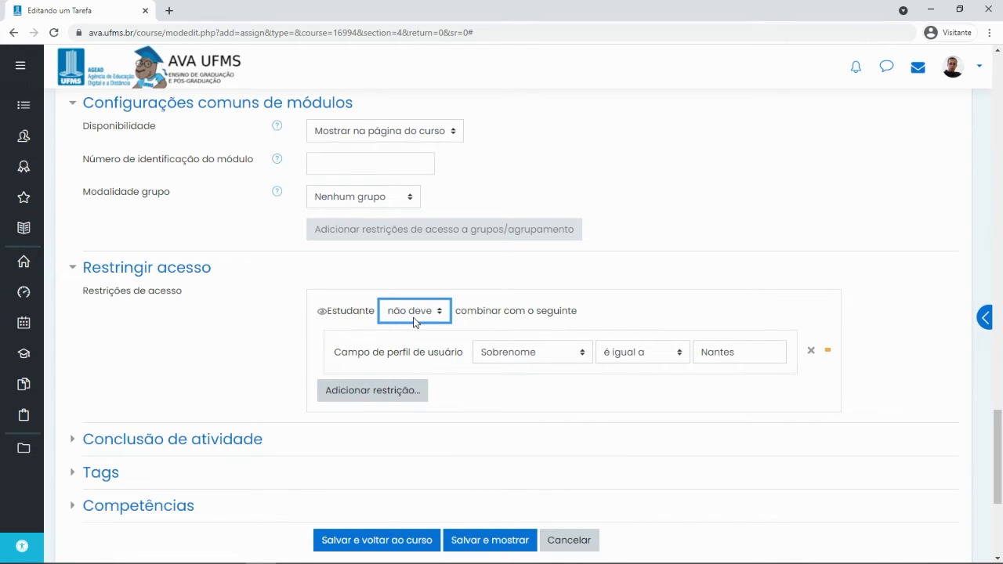
{"action": "left_click", "coordinate": [415, 316]}
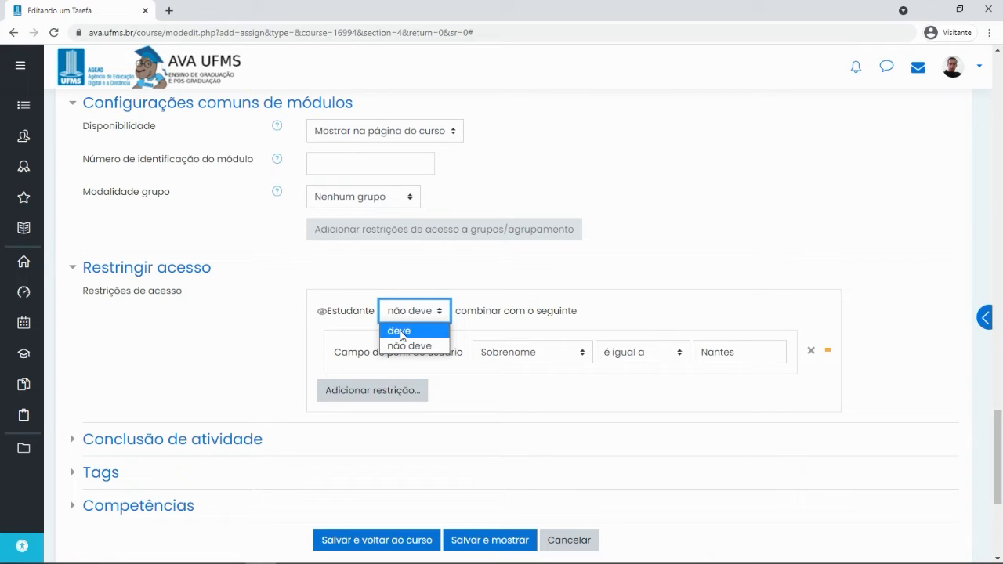
{"action": "left_click", "coordinate": [400, 332]}
{"action": "left_click", "coordinate": [404, 313]}
{"action": "left_click", "coordinate": [402, 346]}
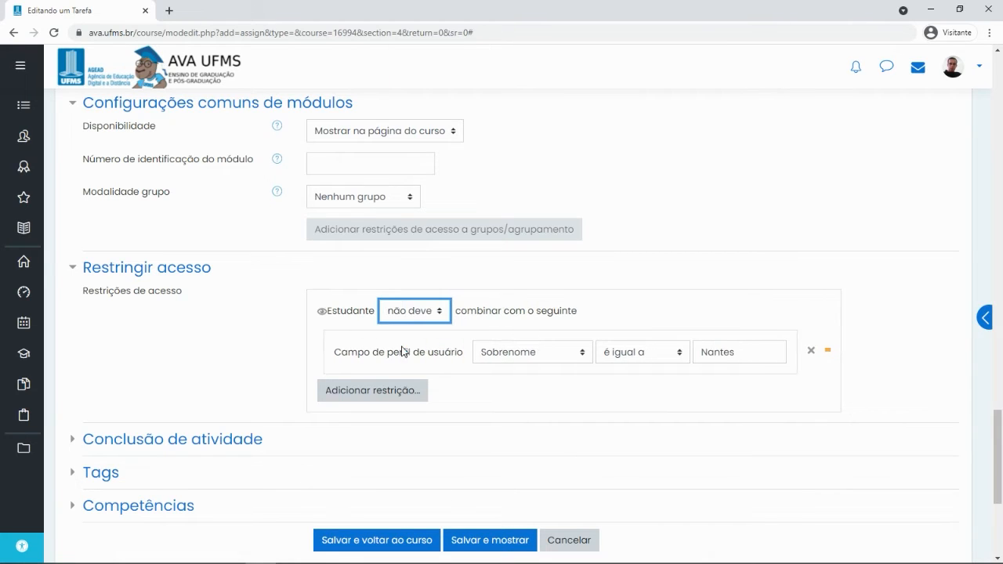
{"action": "left_click", "coordinate": [427, 313]}
{"action": "left_click", "coordinate": [419, 330]}
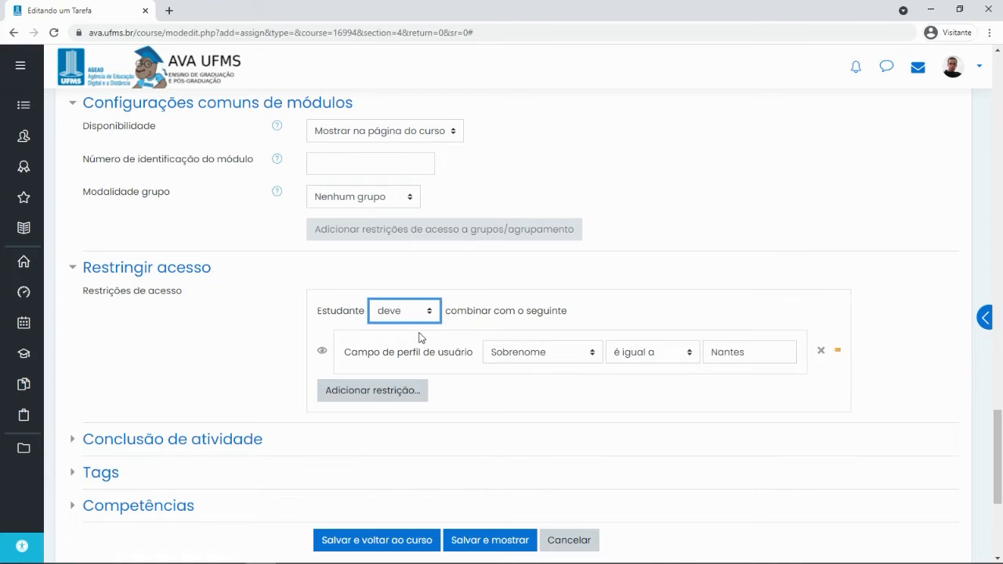
{"action": "left_click", "coordinate": [392, 390]}
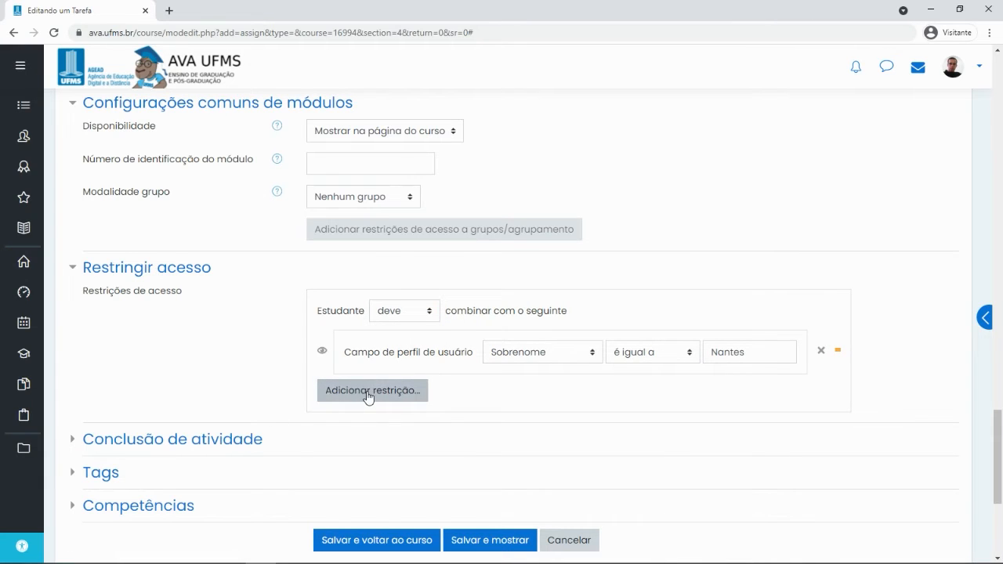
Add a Grupo 1 restriction, combine conditions with 'qualquer', and expand Conclusão de atividade
{"action": "left_click", "coordinate": [368, 394]}
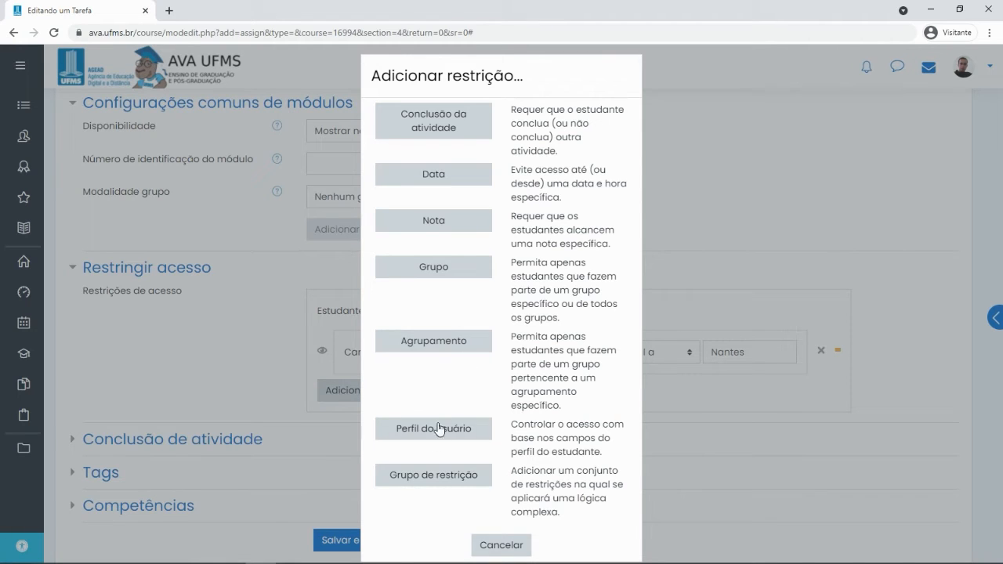
{"action": "left_click", "coordinate": [433, 267]}
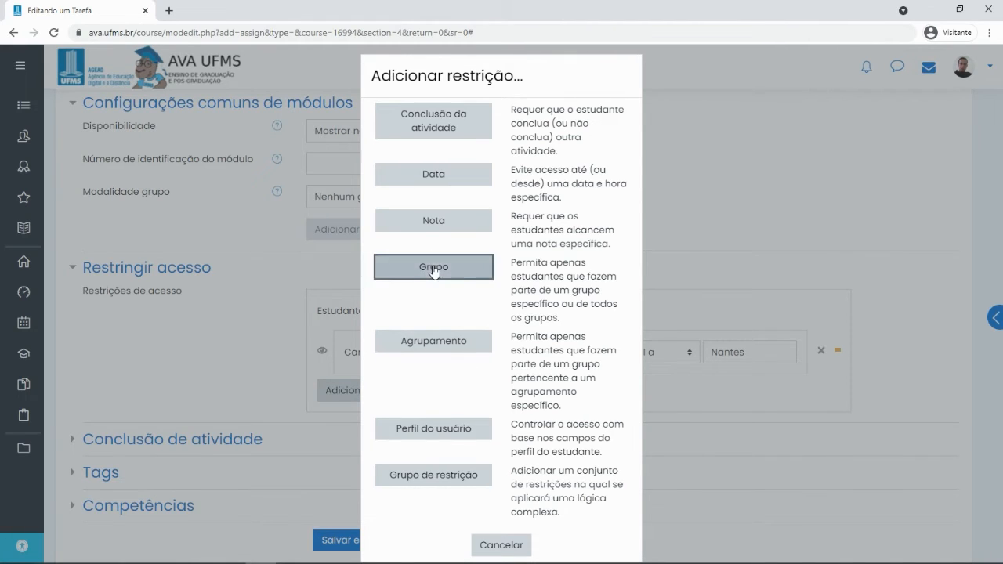
{"action": "left_click", "coordinate": [486, 416]}
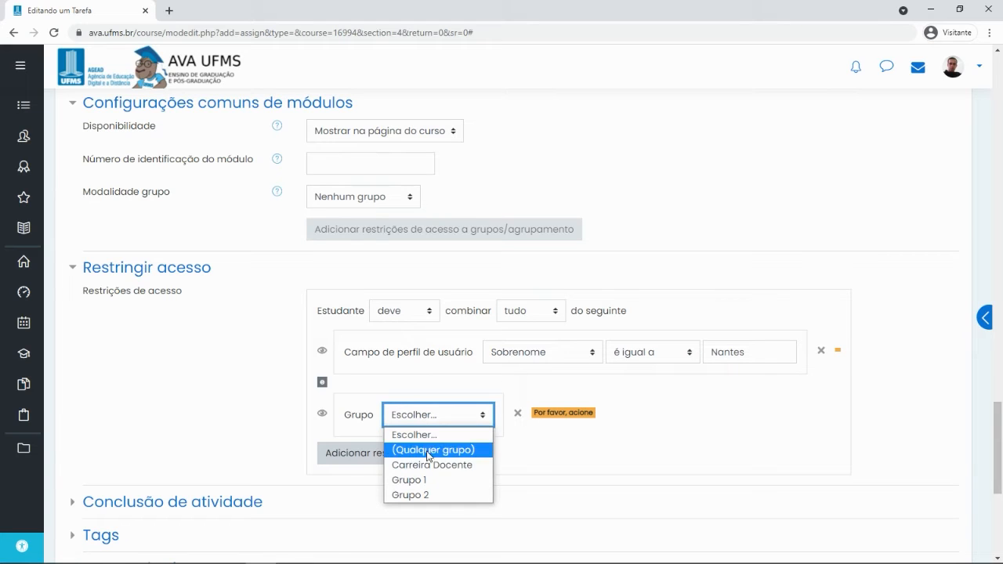
{"action": "left_click", "coordinate": [420, 481]}
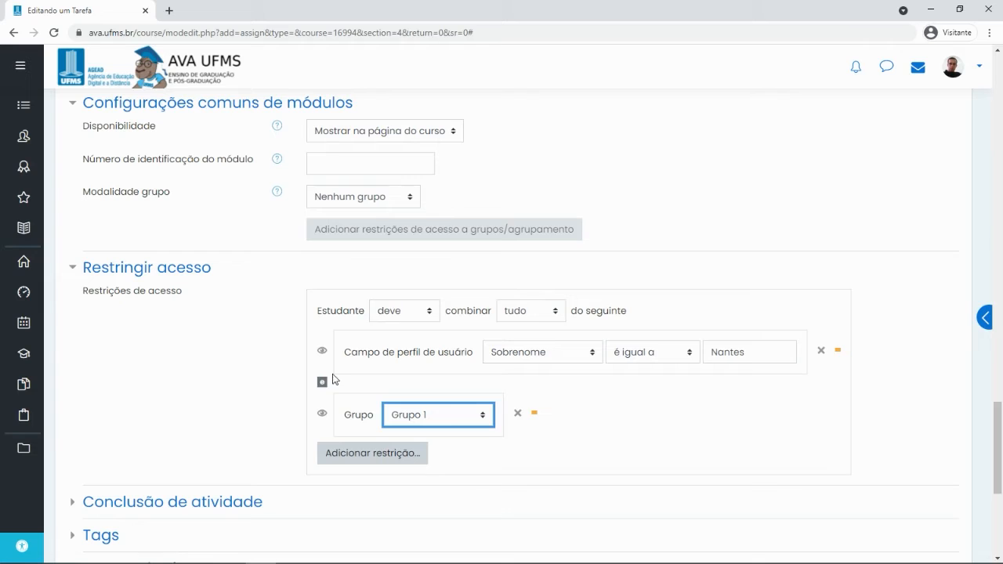
{"action": "left_click", "coordinate": [530, 314]}
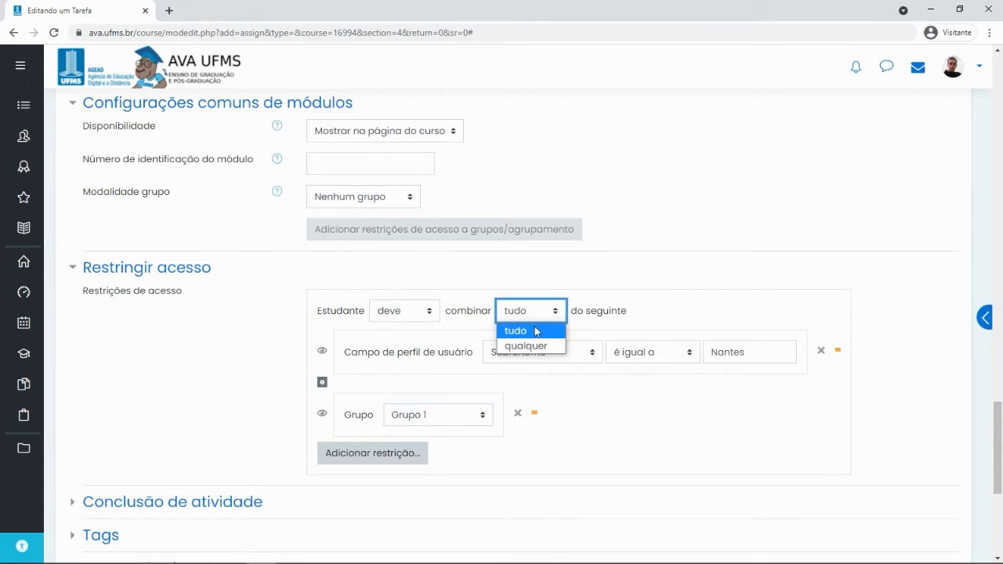
{"action": "left_click", "coordinate": [533, 350]}
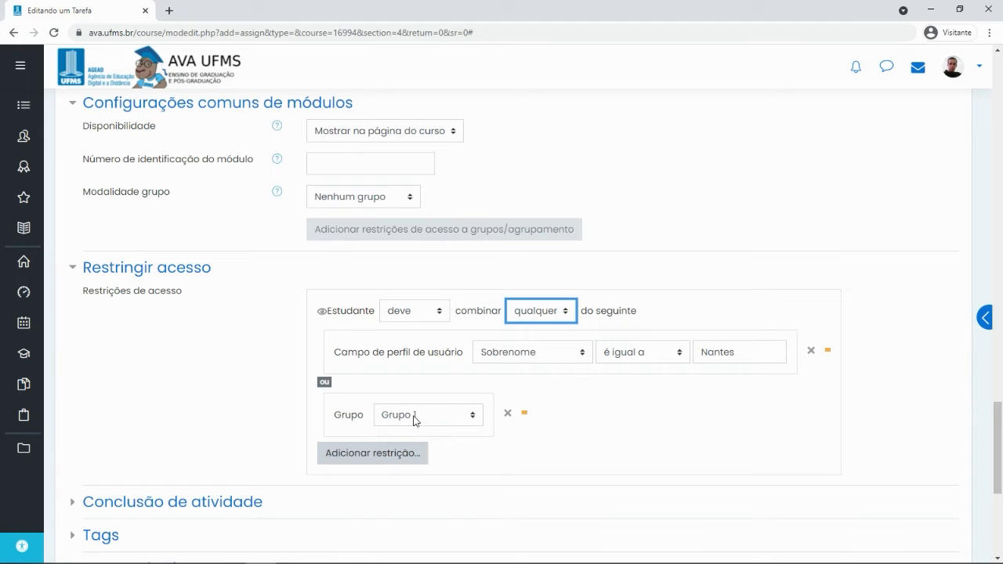
{"action": "scroll", "coordinate": [161, 374], "scroll_direction": "down", "scroll_amount": 2}
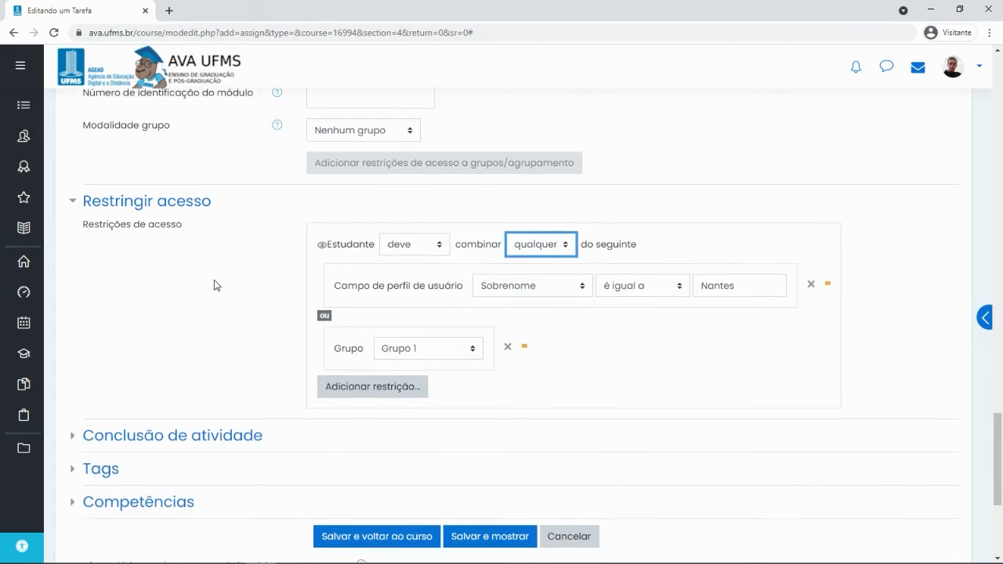
{"action": "left_click", "coordinate": [170, 378]}
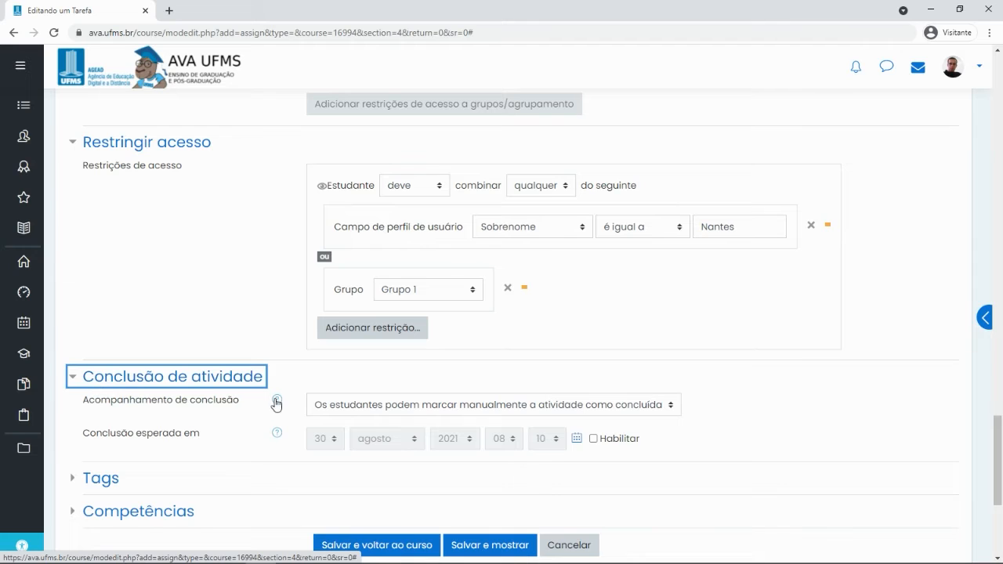
Try the completion tracking and expected completion date options, leaving the date disabled
{"action": "left_click", "coordinate": [470, 411]}
{"action": "left_click", "coordinate": [505, 409]}
{"action": "left_click", "coordinate": [504, 409]}
{"action": "left_click", "coordinate": [491, 409]}
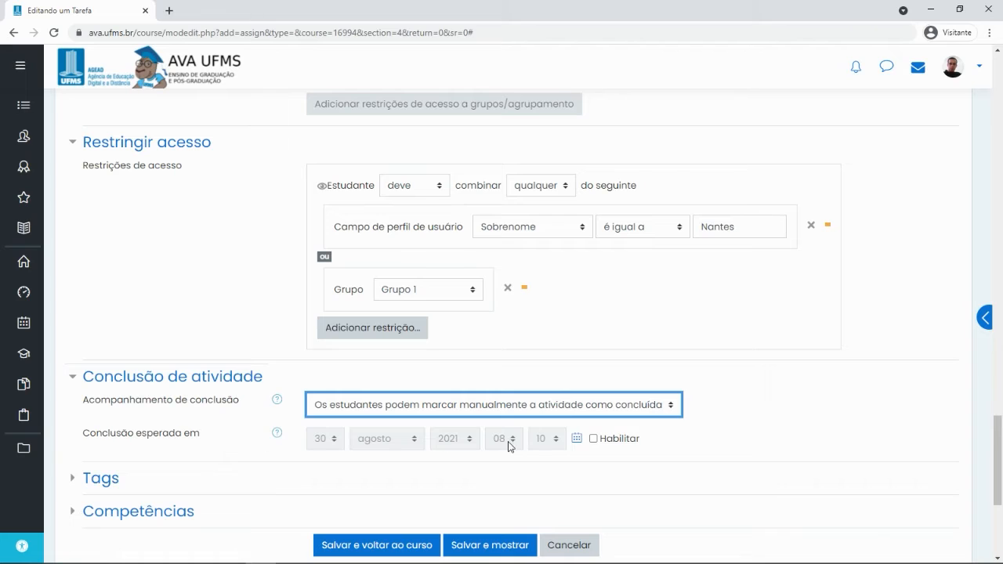
{"action": "left_click", "coordinate": [592, 439]}
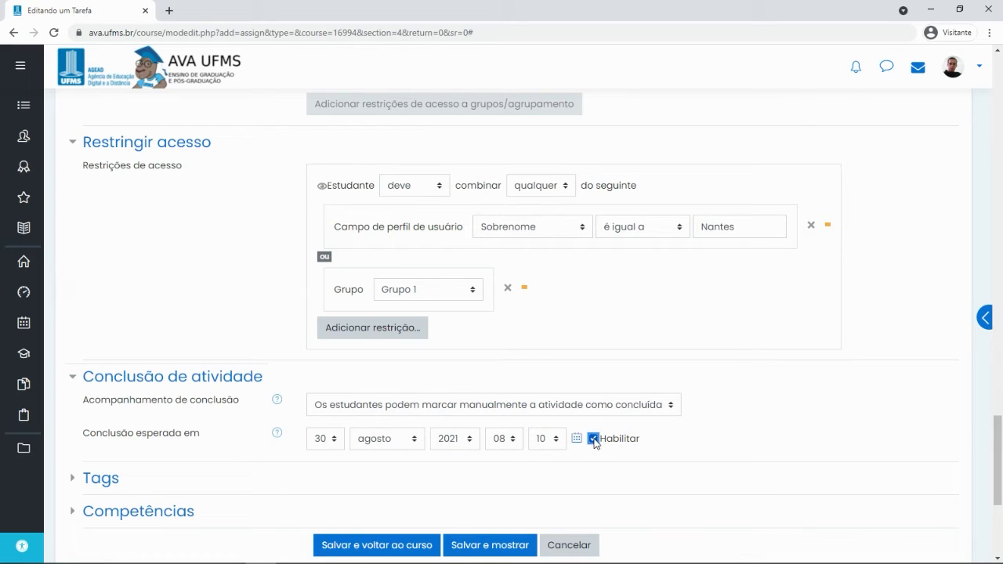
{"action": "left_click", "coordinate": [593, 439]}
{"action": "left_click", "coordinate": [593, 438]}
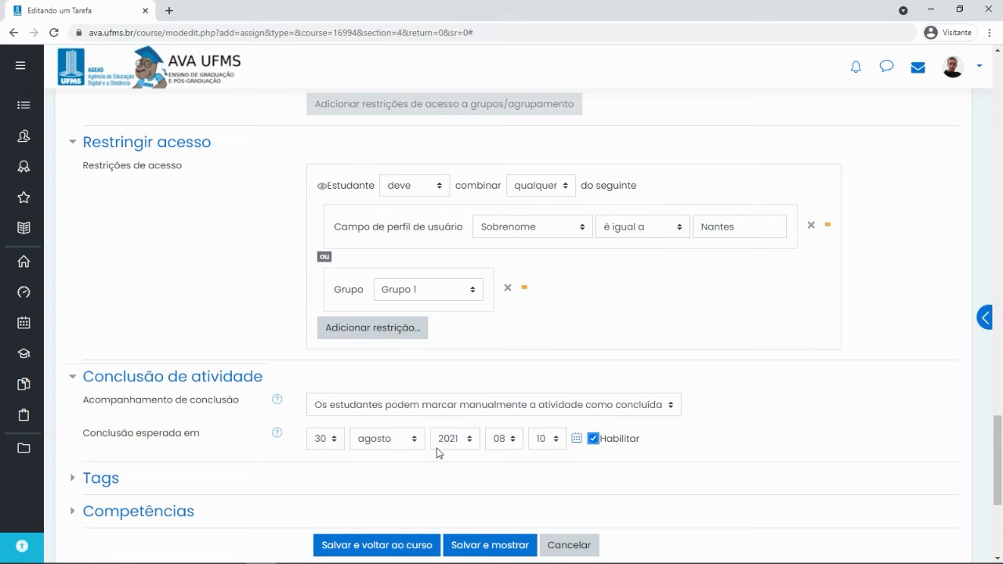
{"action": "left_click", "coordinate": [594, 439]}
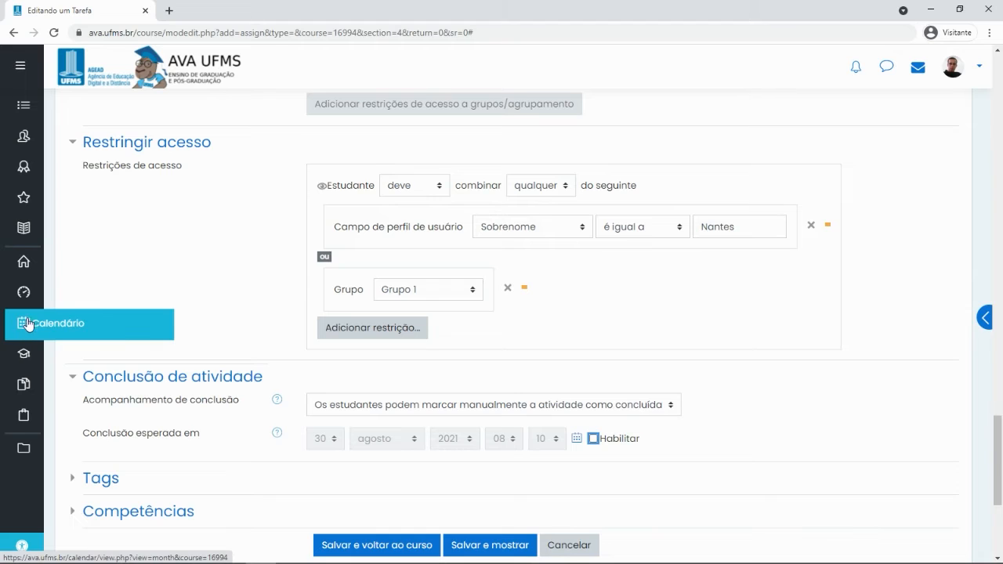
Keep completion as manual marking by students and save with 'Salvar e voltar ao curso'
{"action": "mouse_move", "coordinate": [23, 105]}
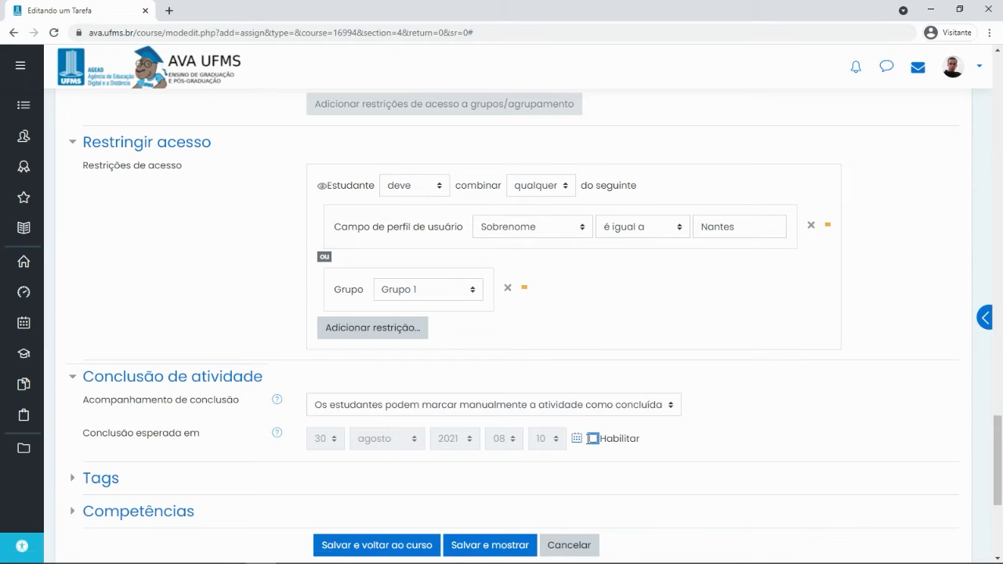
{"action": "left_click", "coordinate": [499, 406]}
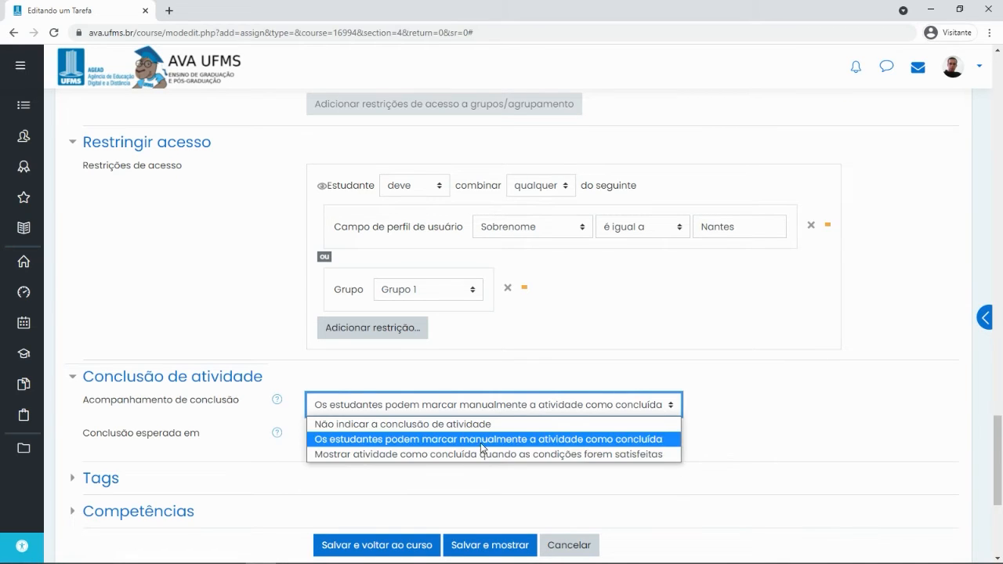
{"action": "left_click", "coordinate": [546, 458]}
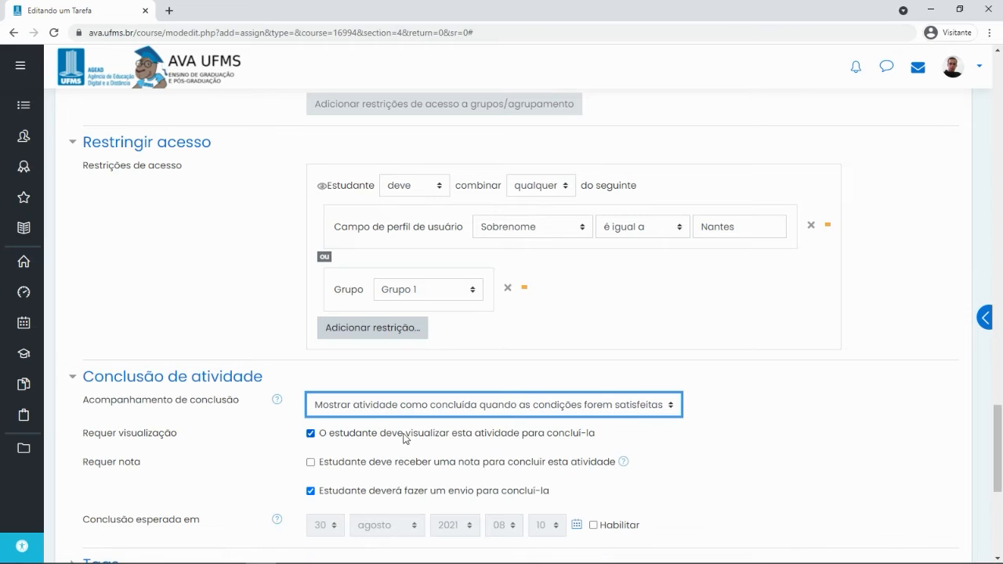
{"action": "left_click", "coordinate": [500, 413]}
{"action": "left_click", "coordinate": [483, 438]}
{"action": "scroll", "coordinate": [787, 406], "scroll_direction": "down", "scroll_amount": 1}
{"action": "scroll", "coordinate": [787, 407], "scroll_direction": "down", "scroll_amount": 2}
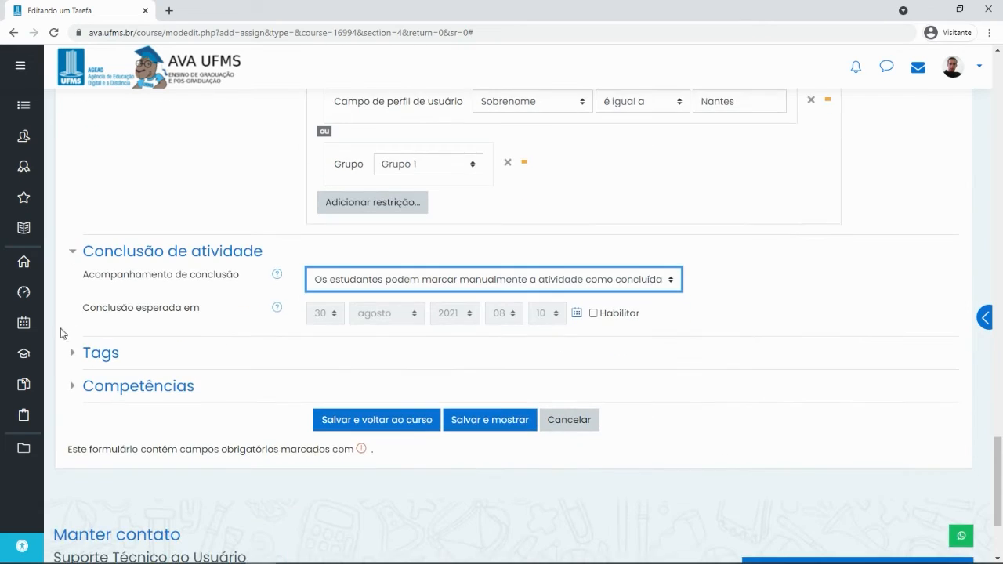
{"action": "left_click", "coordinate": [386, 425]}
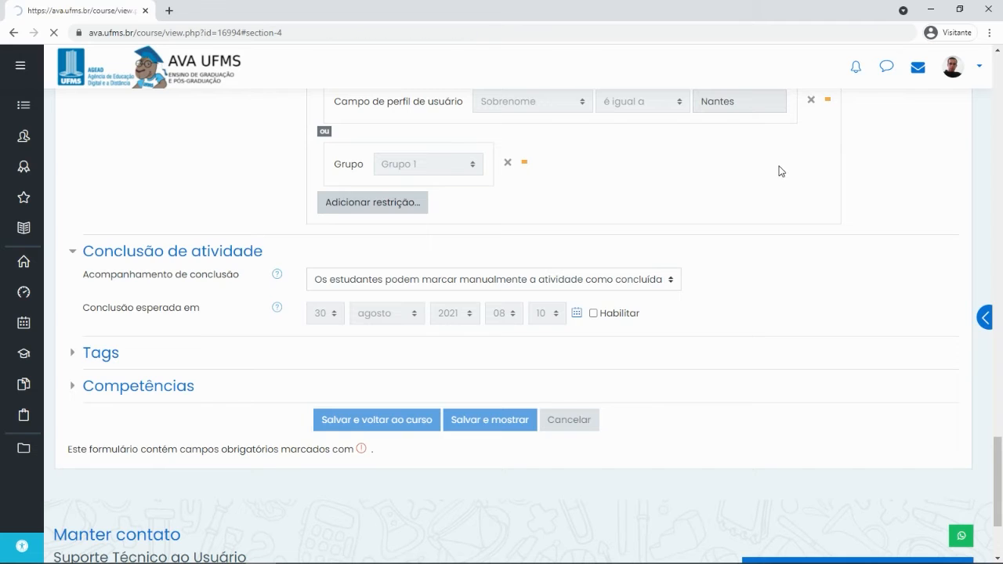
Turn off editing on the Demonstração - SETEC course page
{"action": "scroll", "coordinate": [235, 196], "scroll_direction": "up", "scroll_amount": 1}
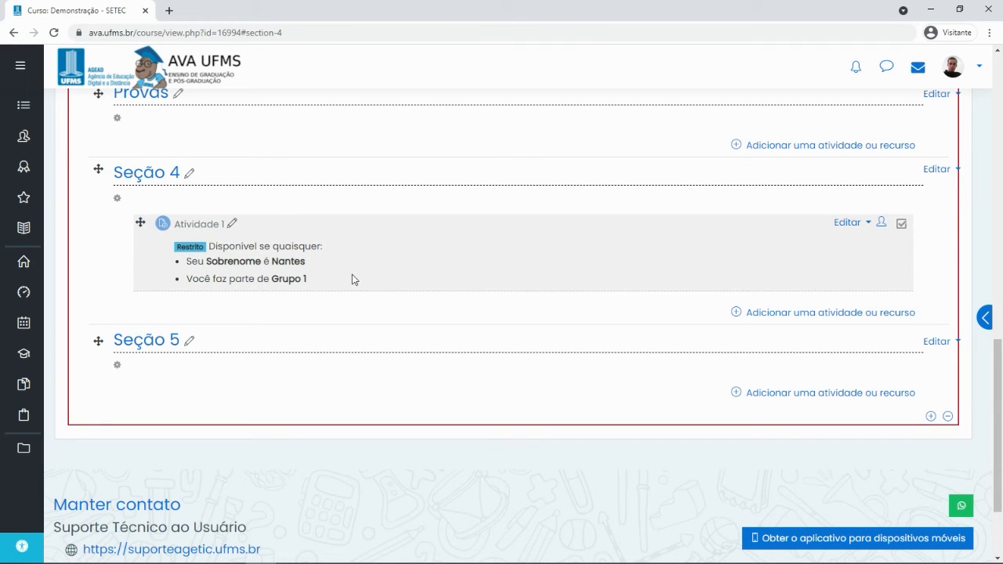
{"action": "scroll", "coordinate": [324, 286], "scroll_direction": "up", "scroll_amount": 15}
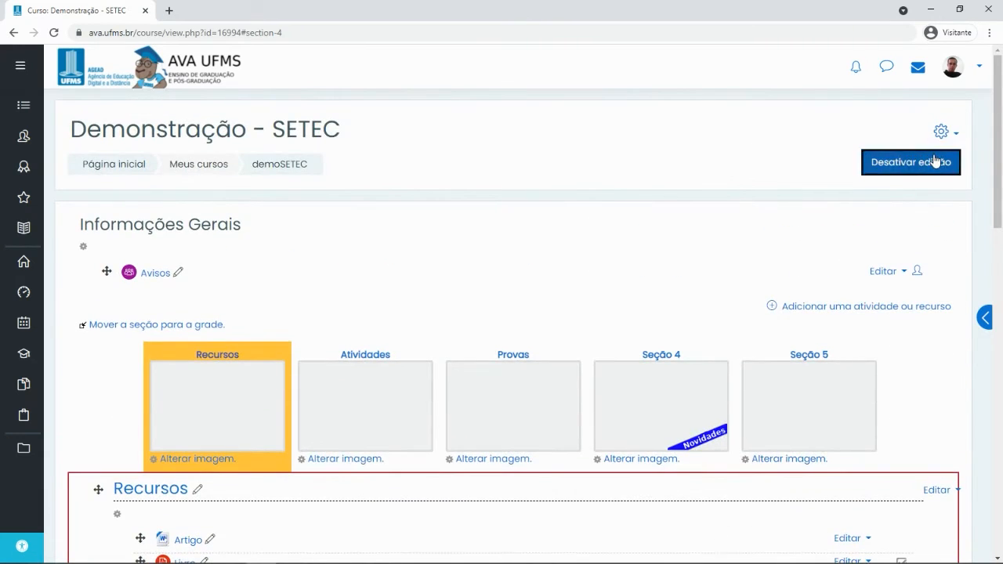
{"action": "left_click", "coordinate": [933, 160]}
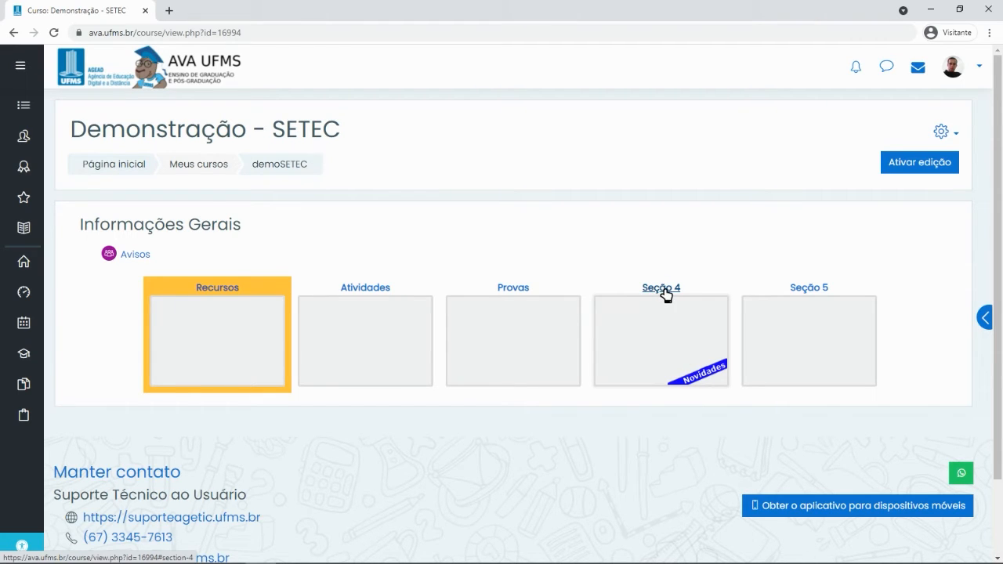
{"action": "left_click", "coordinate": [663, 329]}
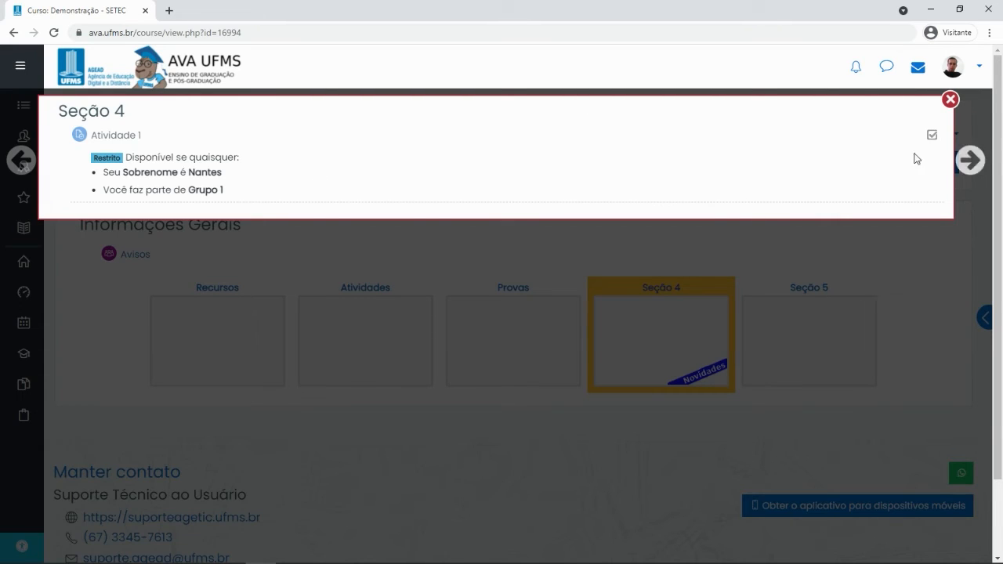
{"action": "left_click", "coordinate": [971, 161]}
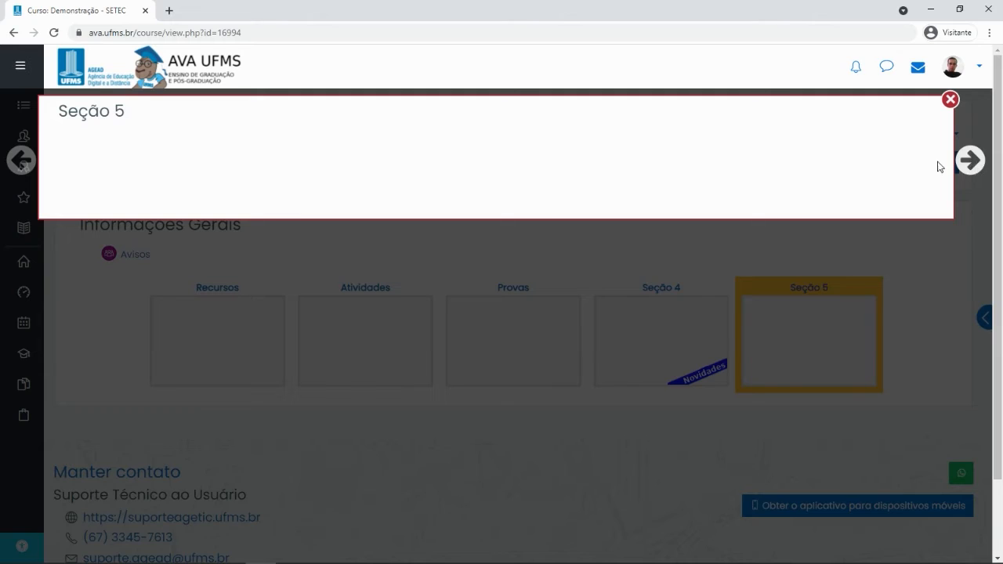
{"action": "left_click", "coordinate": [28, 159]}
{"action": "left_click", "coordinate": [28, 159]}
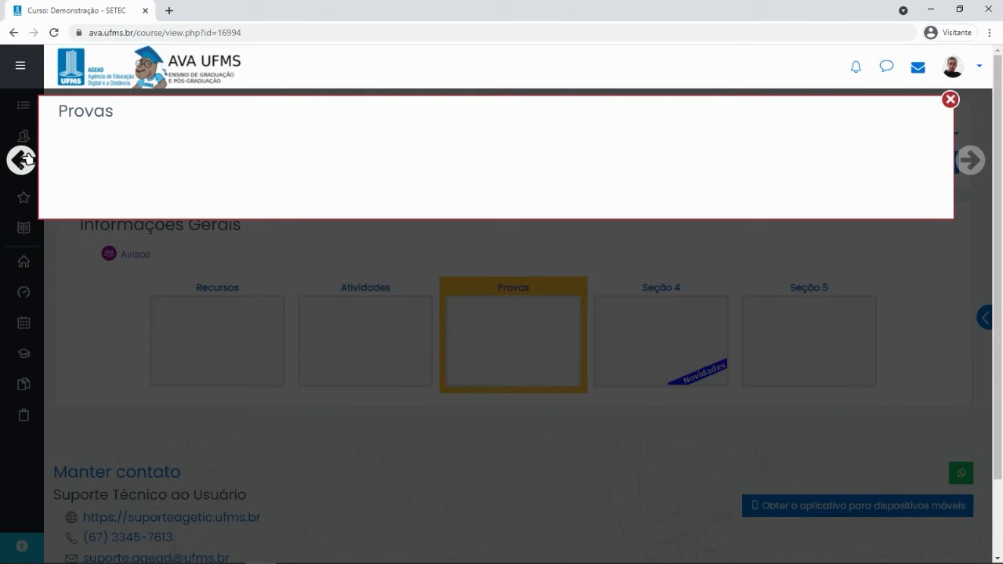
{"action": "left_click", "coordinate": [28, 159]}
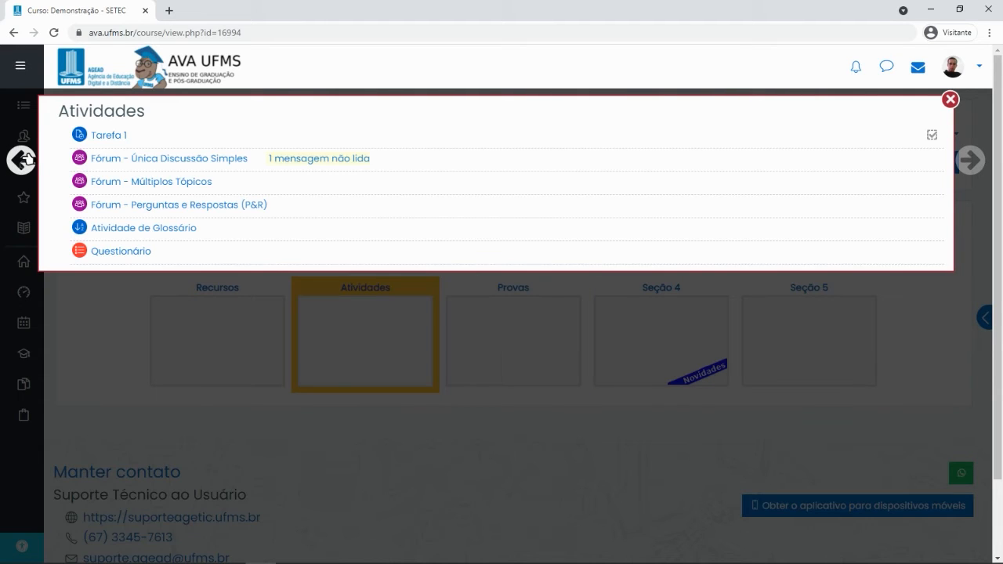
{"action": "left_click", "coordinate": [950, 100]}
{"action": "left_click", "coordinate": [526, 348]}
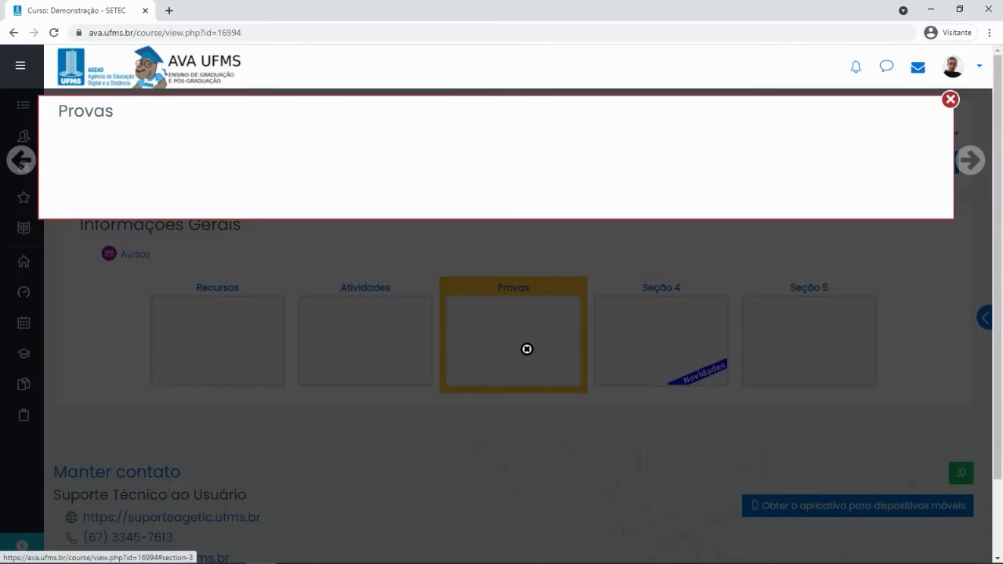
{"action": "left_click", "coordinate": [950, 101]}
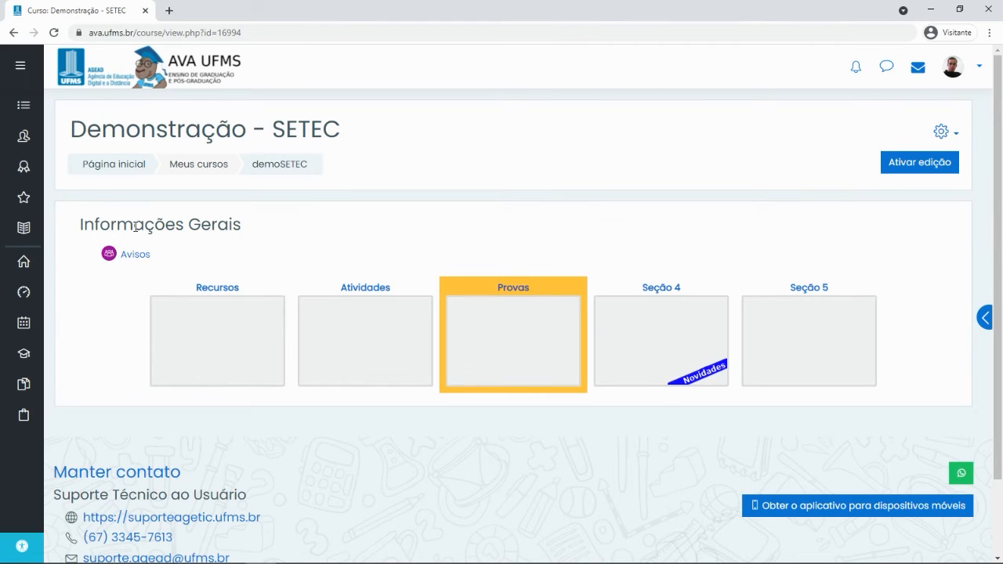
Review the roles and groups of the 8 enrolled participants in Participantes
{"action": "left_click", "coordinate": [24, 139]}
{"action": "scroll", "coordinate": [525, 294], "scroll_direction": "down", "scroll_amount": 2}
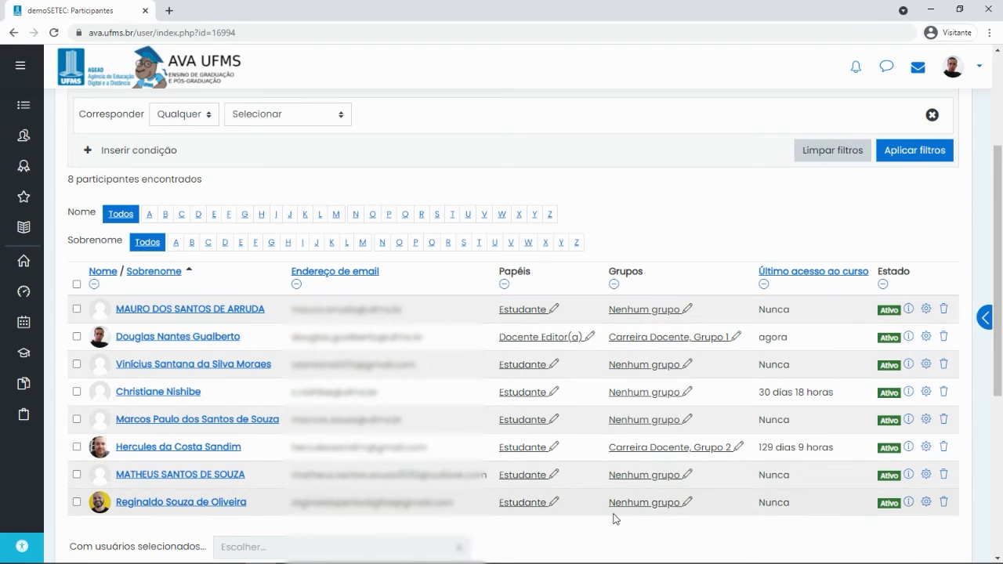
{"action": "scroll", "coordinate": [455, 365], "scroll_direction": "up", "scroll_amount": 2}
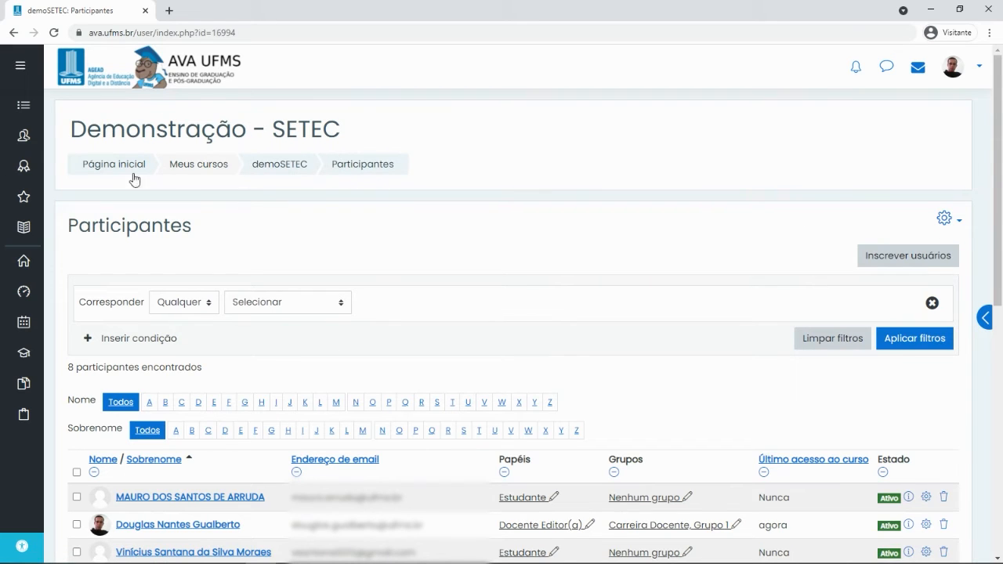
{"action": "left_click", "coordinate": [943, 218]}
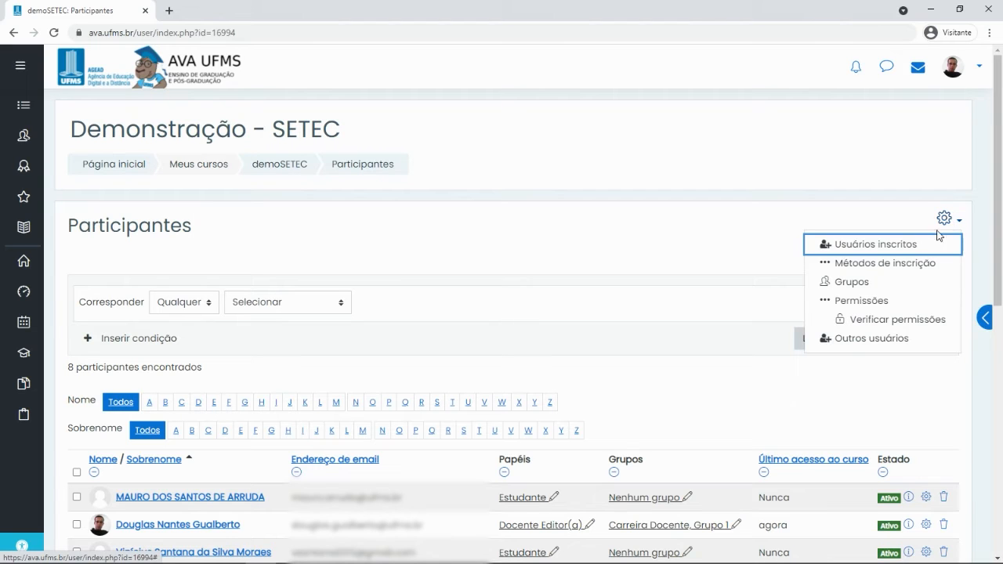
Open the Adicionar/remover usuários page for the Carreira Docente group from Grupos
{"action": "left_click", "coordinate": [852, 283]}
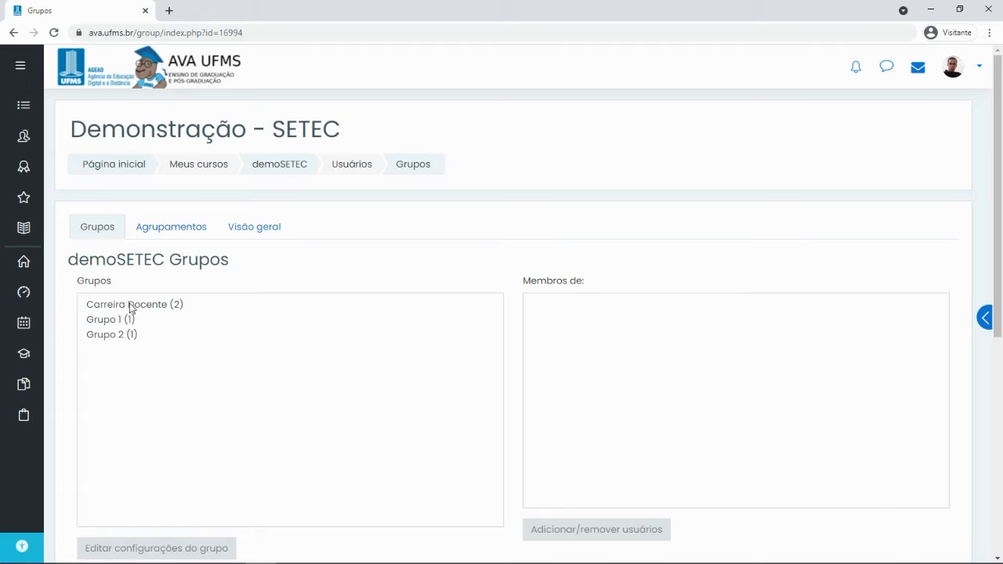
{"action": "left_click", "coordinate": [131, 305]}
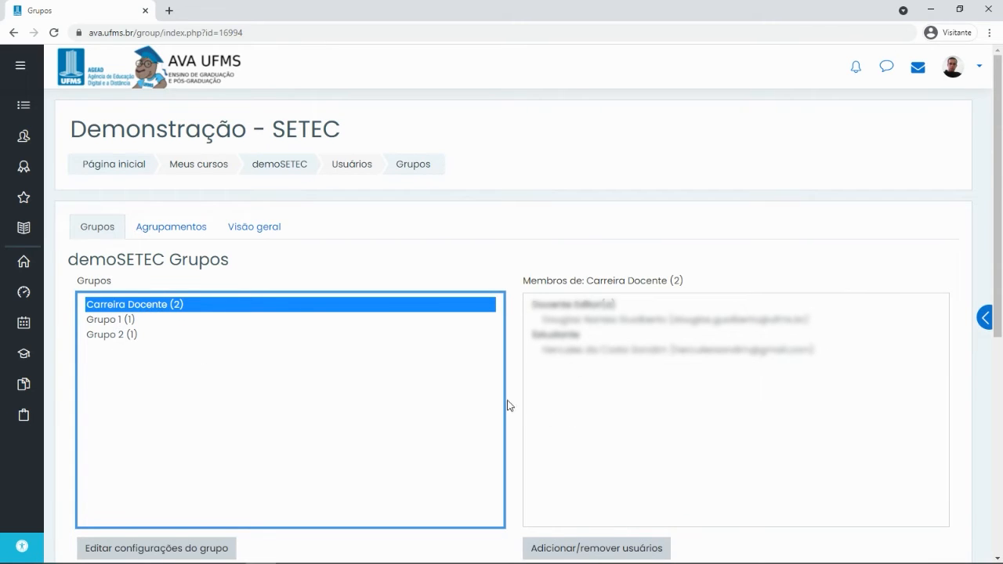
{"action": "scroll", "coordinate": [503, 407], "scroll_direction": "down", "scroll_amount": 1}
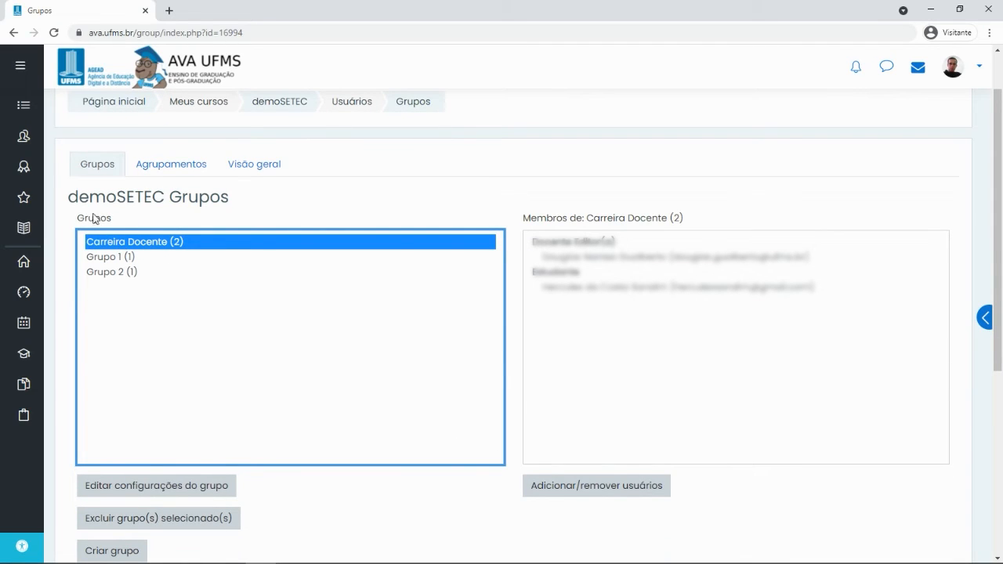
{"action": "left_click", "coordinate": [596, 486]}
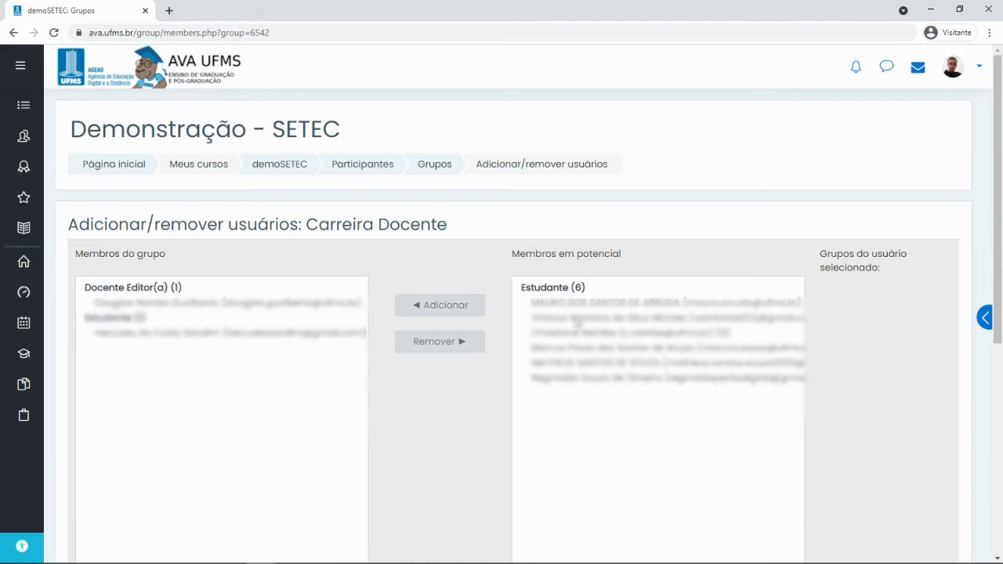
Add two students to Carreira Docente, bringing it to 4 members, and return to Grupos
{"action": "left_click", "coordinate": [577, 307]}
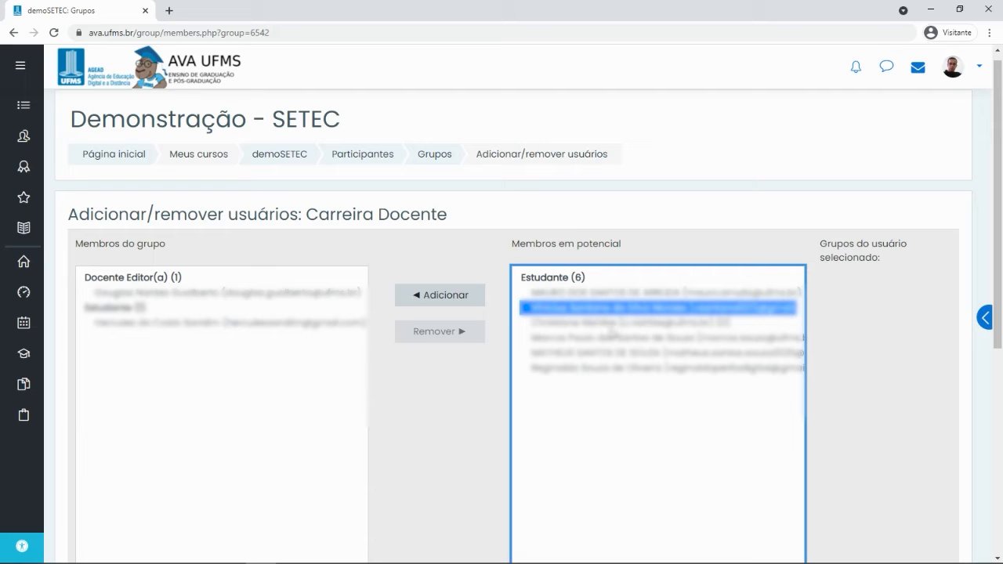
{"action": "left_click", "coordinate": [565, 354], "text": "ctrl"}
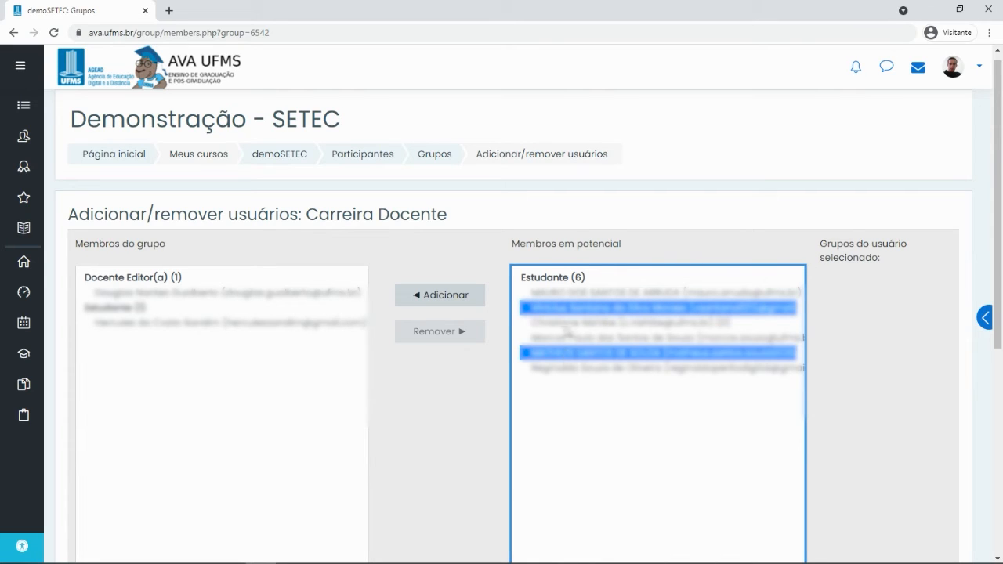
{"action": "left_click", "coordinate": [441, 295]}
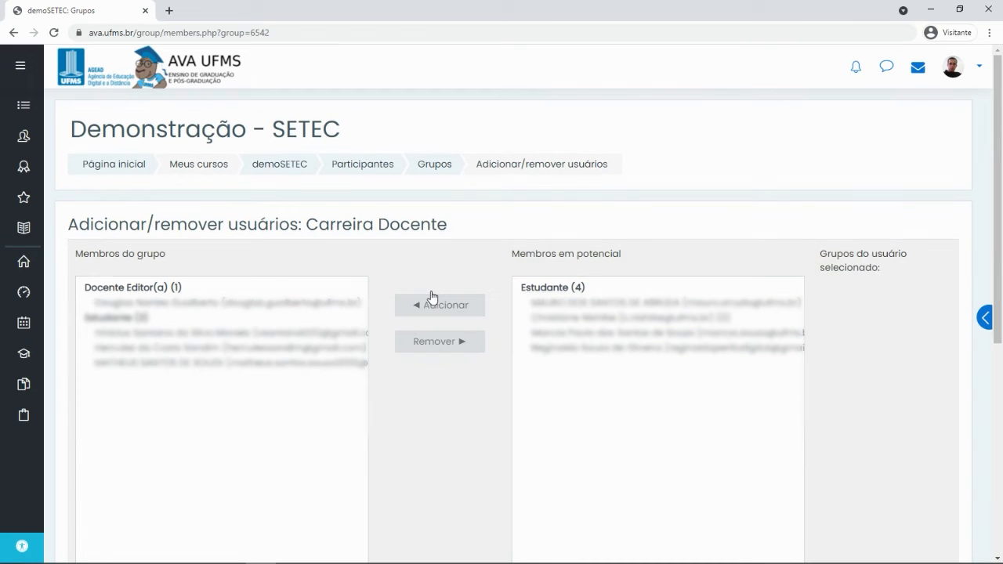
{"action": "scroll", "coordinate": [540, 345], "scroll_direction": "down", "scroll_amount": 3}
{"action": "left_click", "coordinate": [146, 401]}
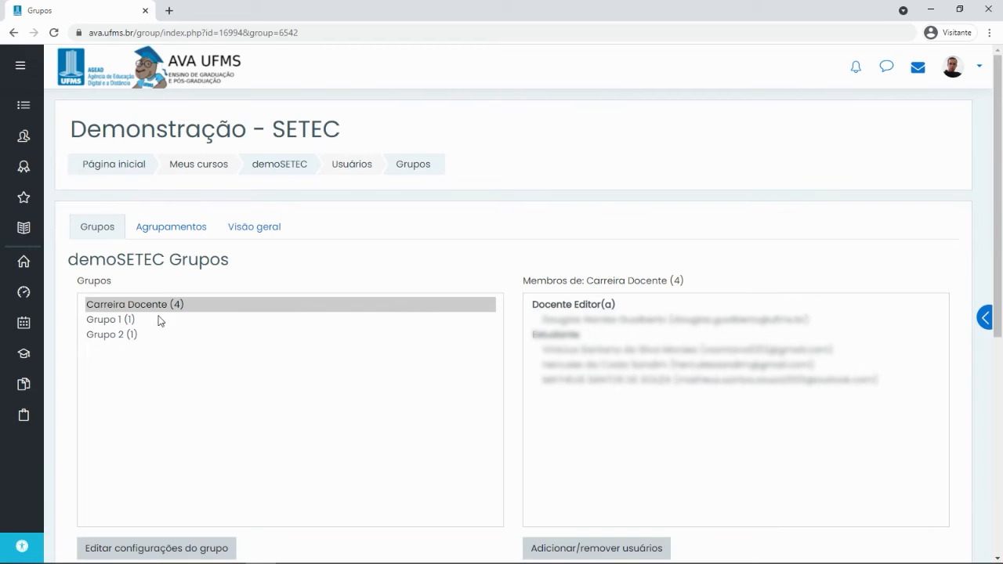
{"action": "left_click", "coordinate": [116, 321]}
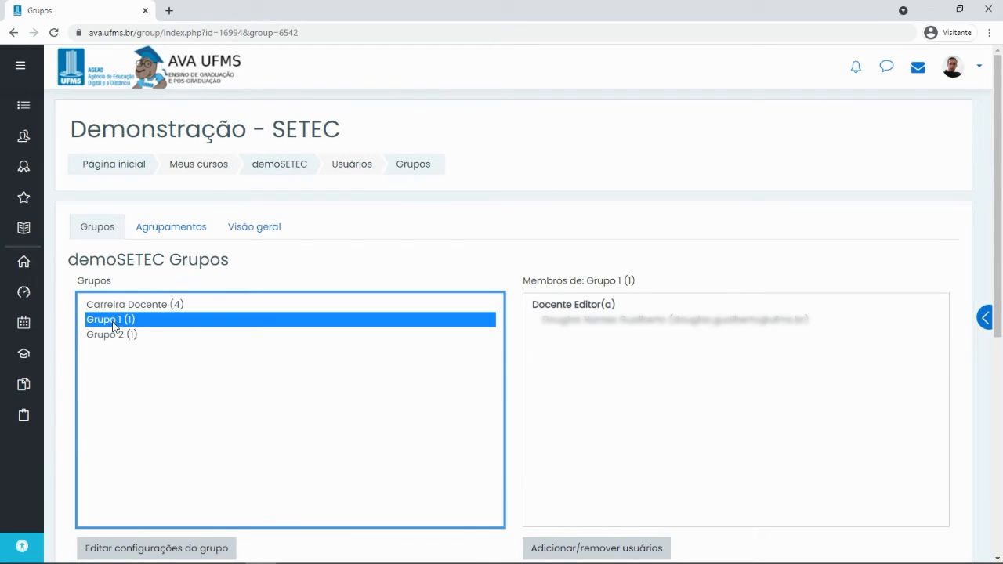
{"action": "left_click", "coordinate": [599, 551]}
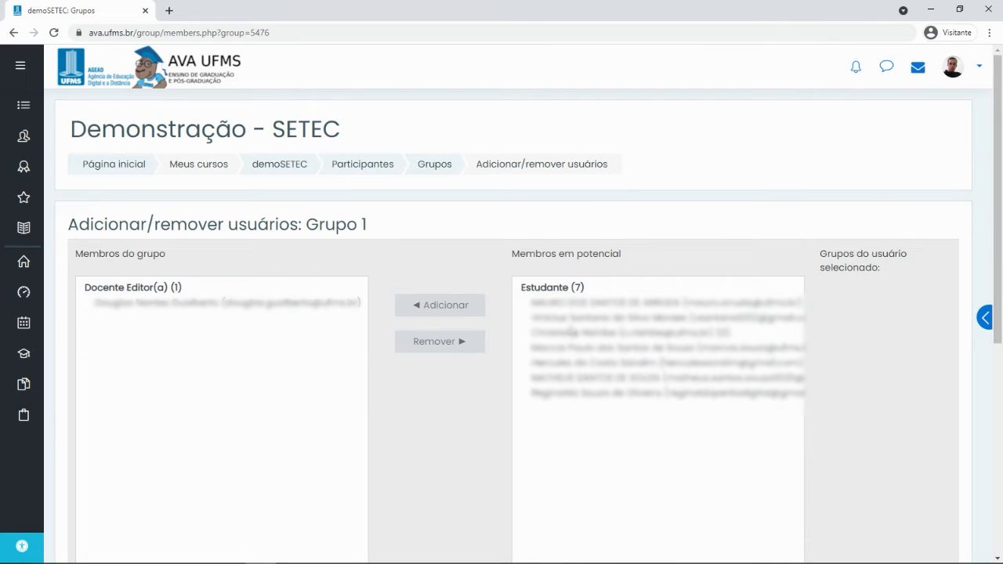
{"action": "left_click", "coordinate": [571, 332]}
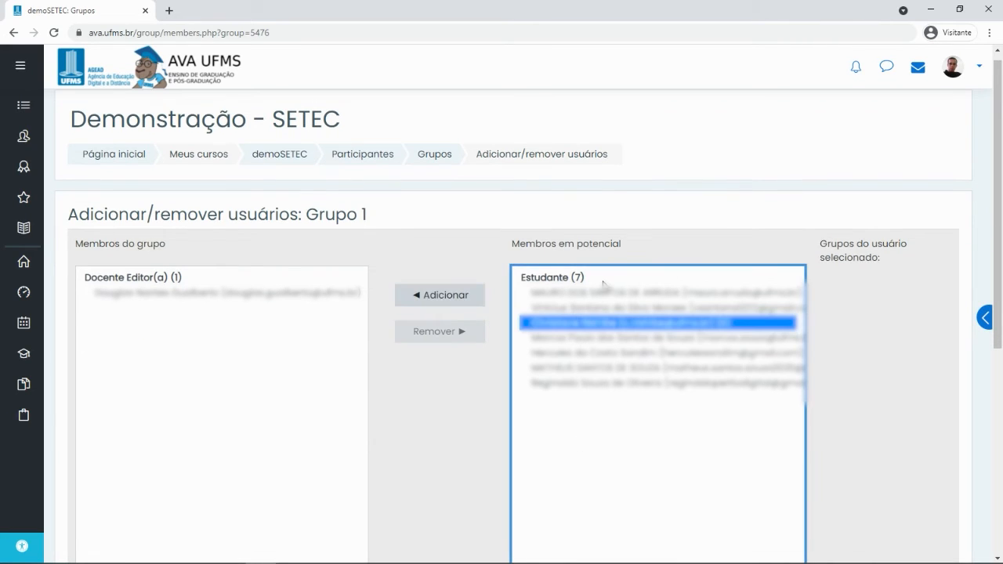
{"action": "left_click", "coordinate": [437, 294]}
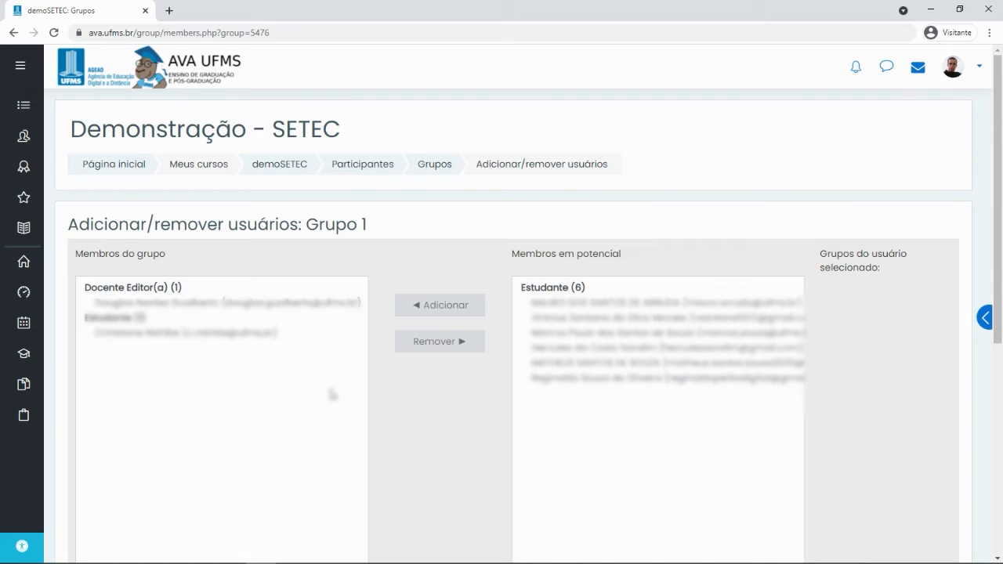
{"action": "scroll", "coordinate": [199, 326], "scroll_direction": "down", "scroll_amount": 1}
{"action": "left_click", "coordinate": [205, 328]}
{"action": "left_click", "coordinate": [233, 312]}
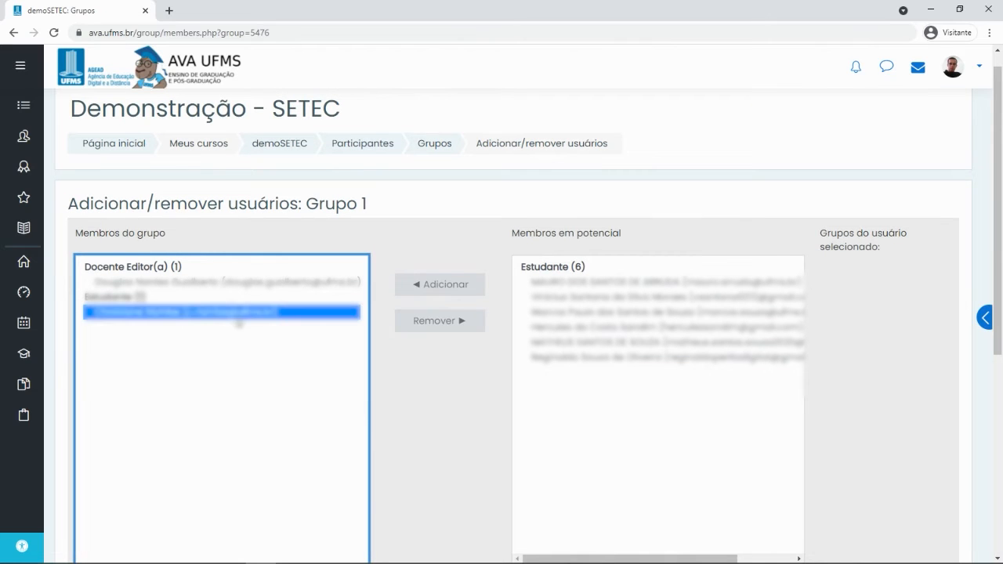
{"action": "left_click", "coordinate": [458, 323]}
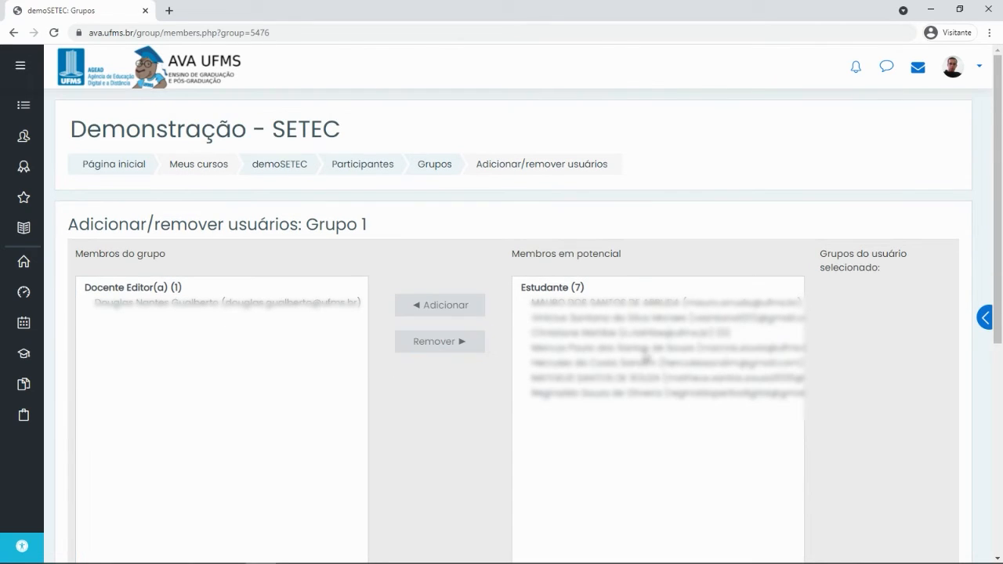
{"action": "scroll", "coordinate": [636, 363], "scroll_direction": "down", "scroll_amount": 3}
{"action": "left_click", "coordinate": [123, 402]}
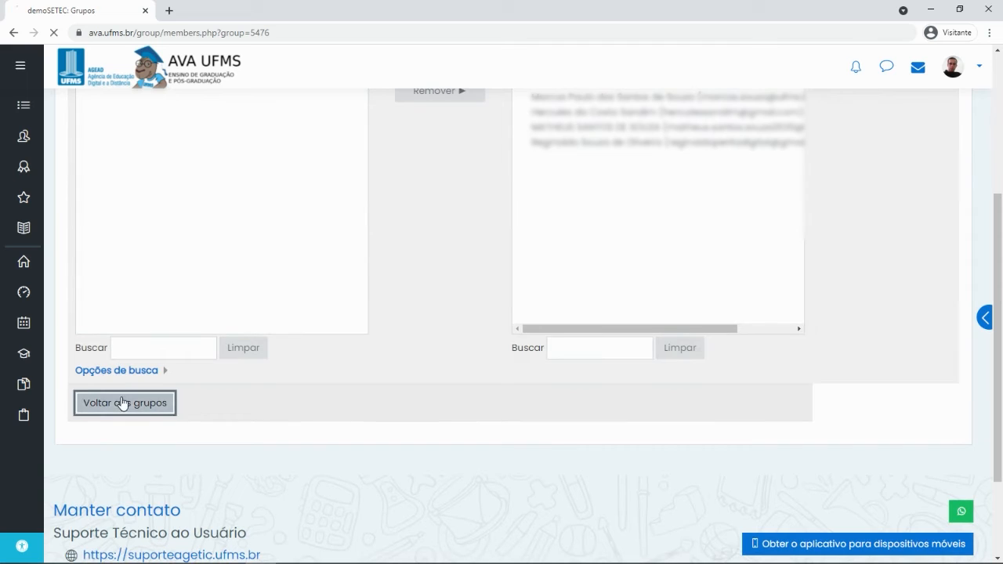
{"action": "scroll", "coordinate": [94, 331], "scroll_direction": "down", "scroll_amount": 2}
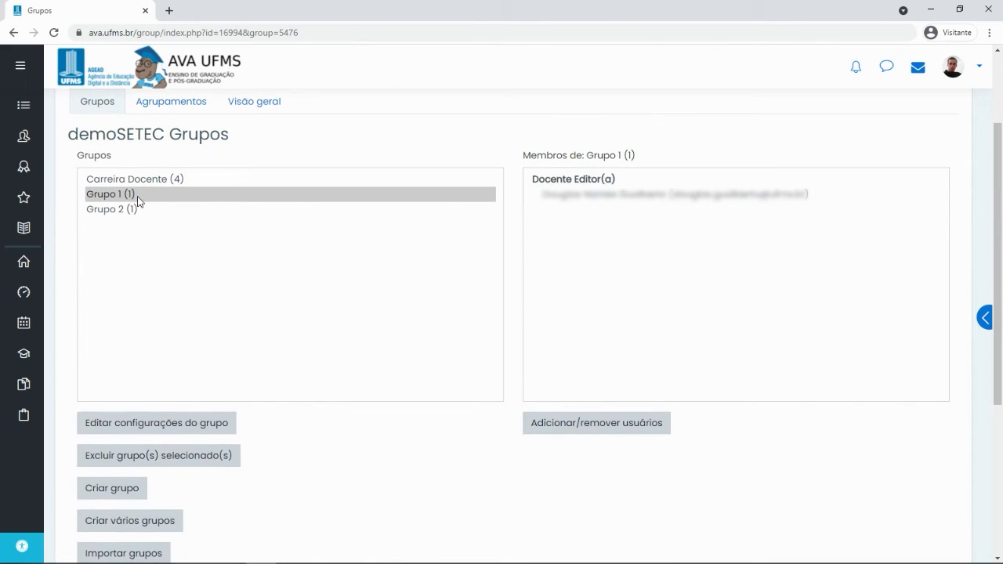
Create a new group named 'Grupo 3' and save it
{"action": "left_click", "coordinate": [128, 491]}
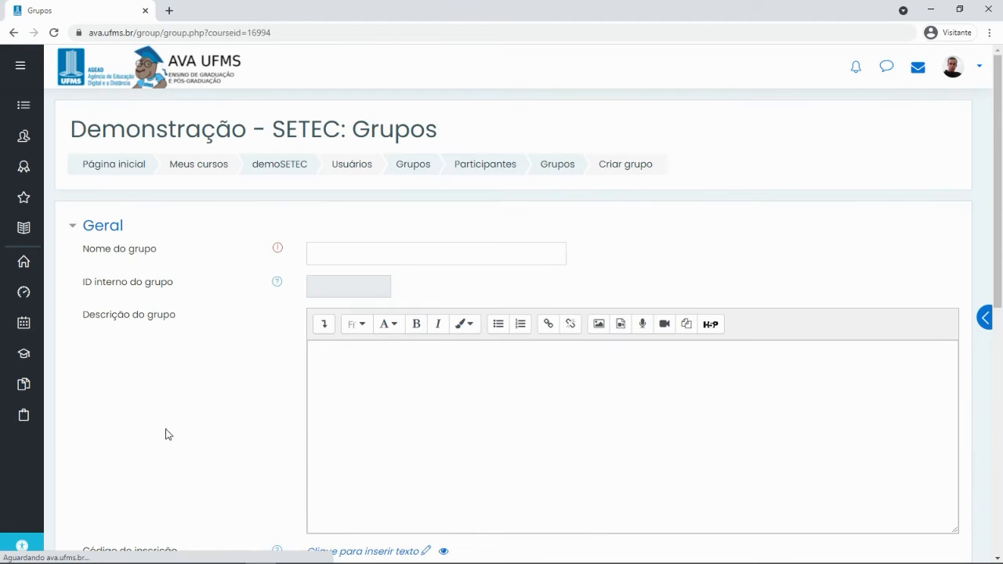
{"action": "left_click", "coordinate": [370, 249]}
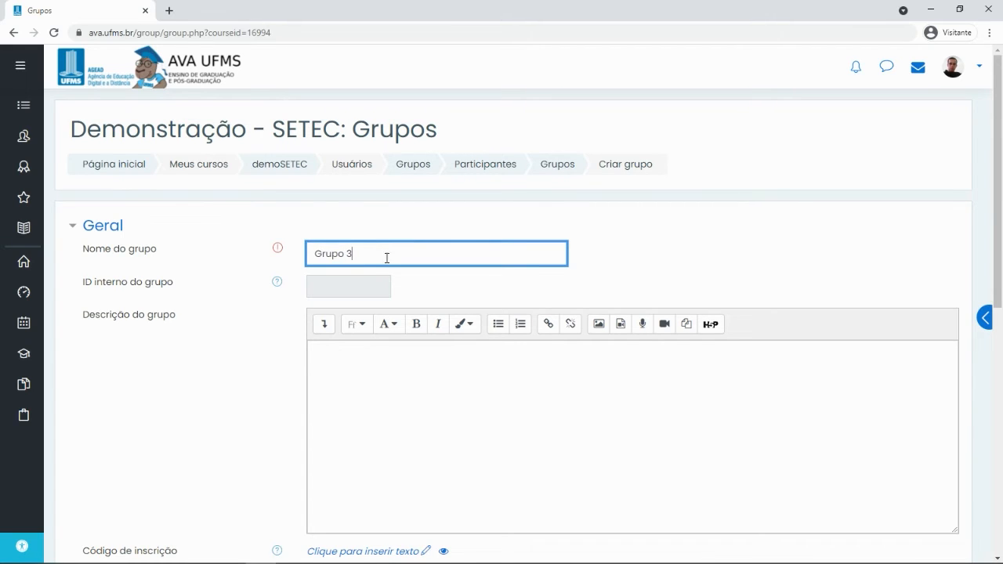
{"action": "scroll", "coordinate": [369, 373], "scroll_direction": "down", "scroll_amount": 5}
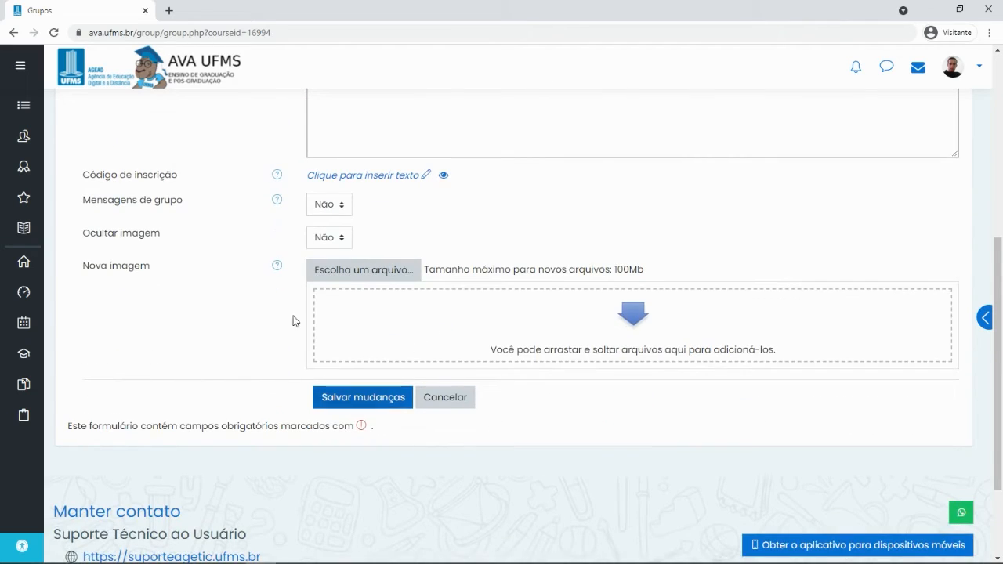
{"action": "scroll", "coordinate": [313, 187], "scroll_direction": "up", "scroll_amount": 3}
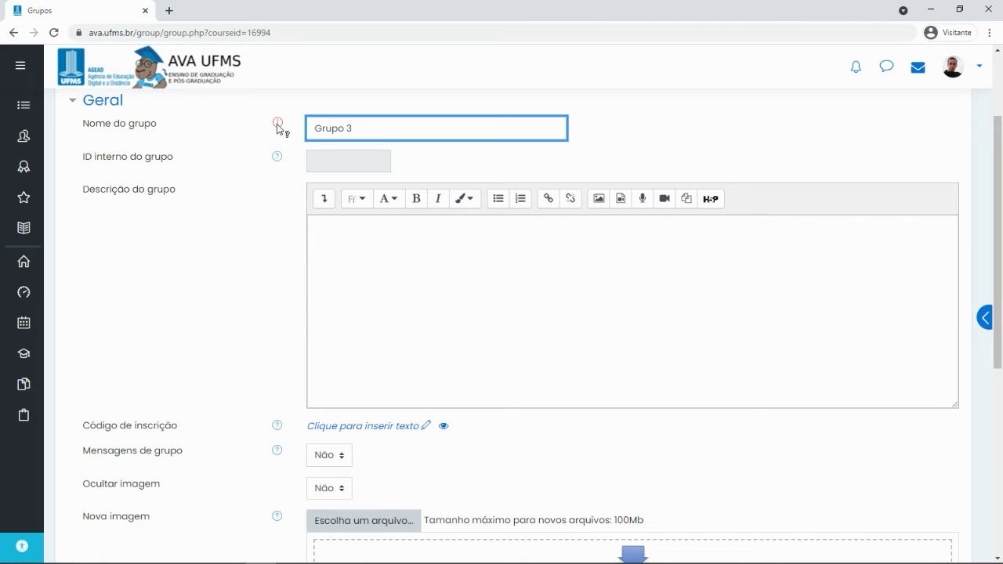
{"action": "scroll", "coordinate": [300, 207], "scroll_direction": "down", "scroll_amount": 3}
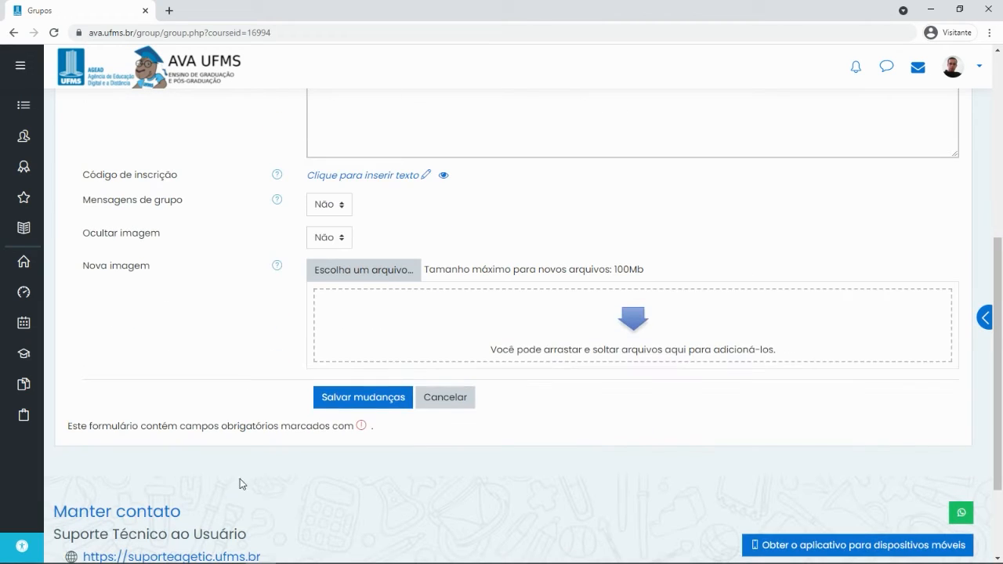
{"action": "left_click", "coordinate": [391, 397]}
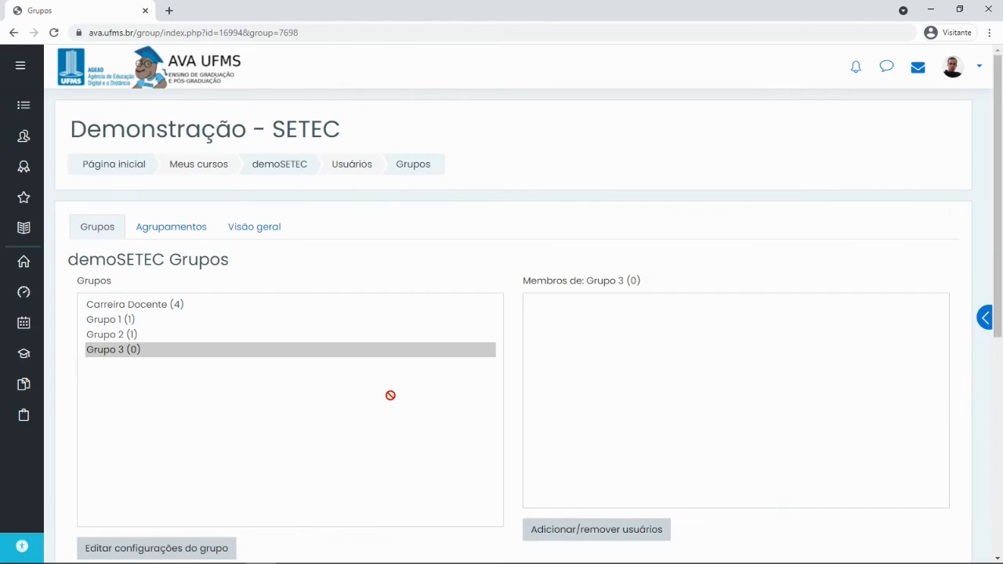
Add one potential member student to Grupo 3 and return to the groups list
{"action": "left_click", "coordinate": [131, 357]}
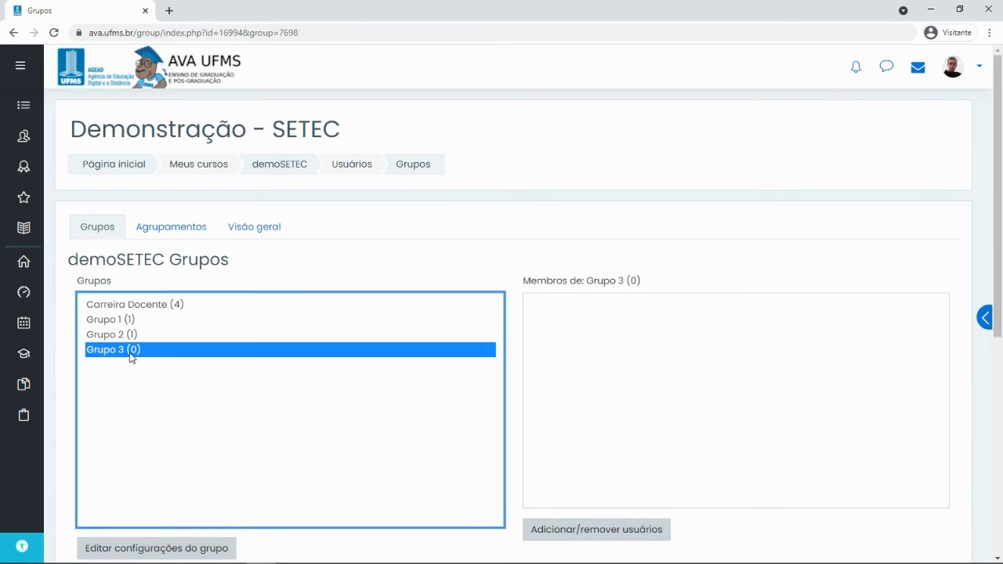
{"action": "left_click", "coordinate": [604, 530]}
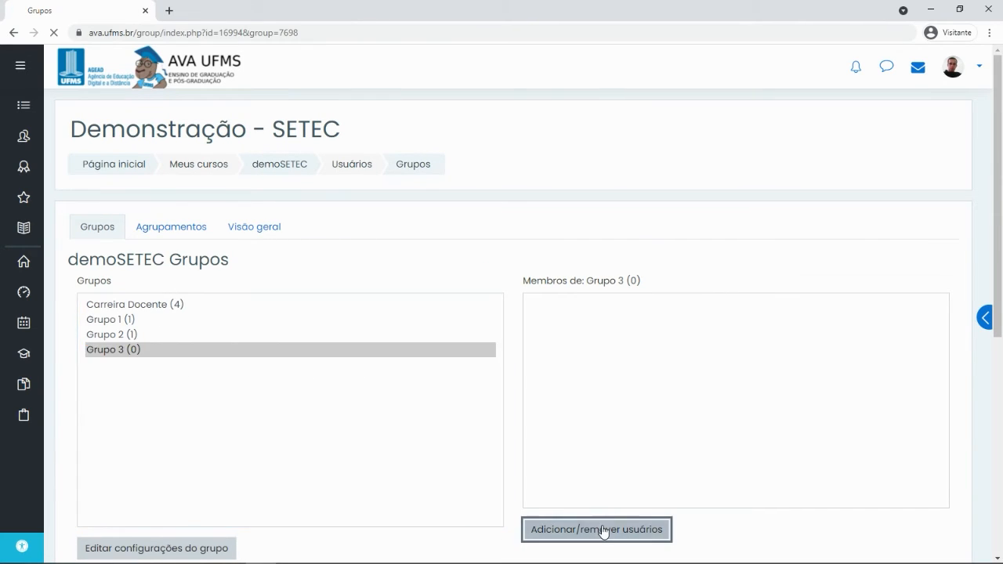
{"action": "left_click", "coordinate": [597, 393]}
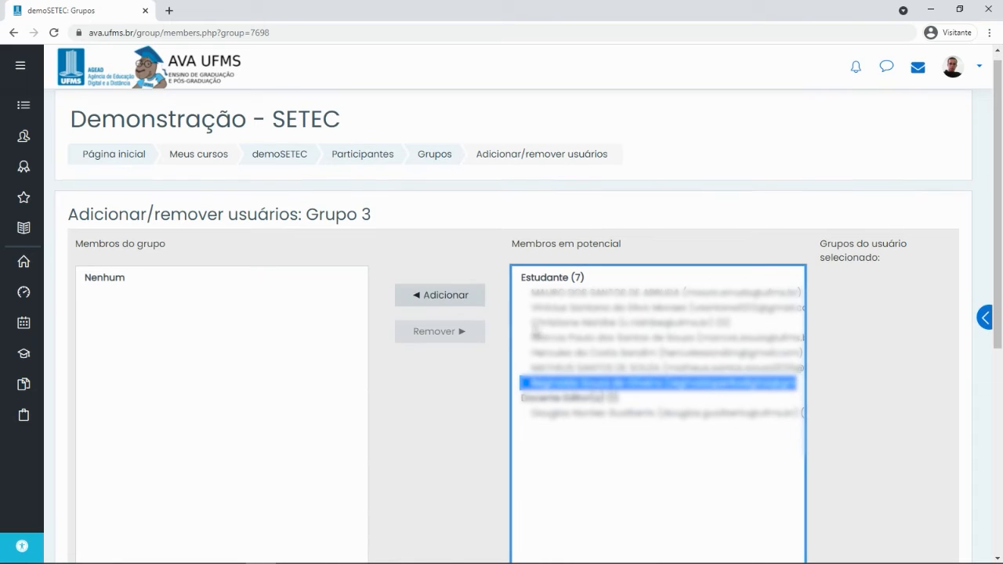
{"action": "left_click", "coordinate": [456, 295]}
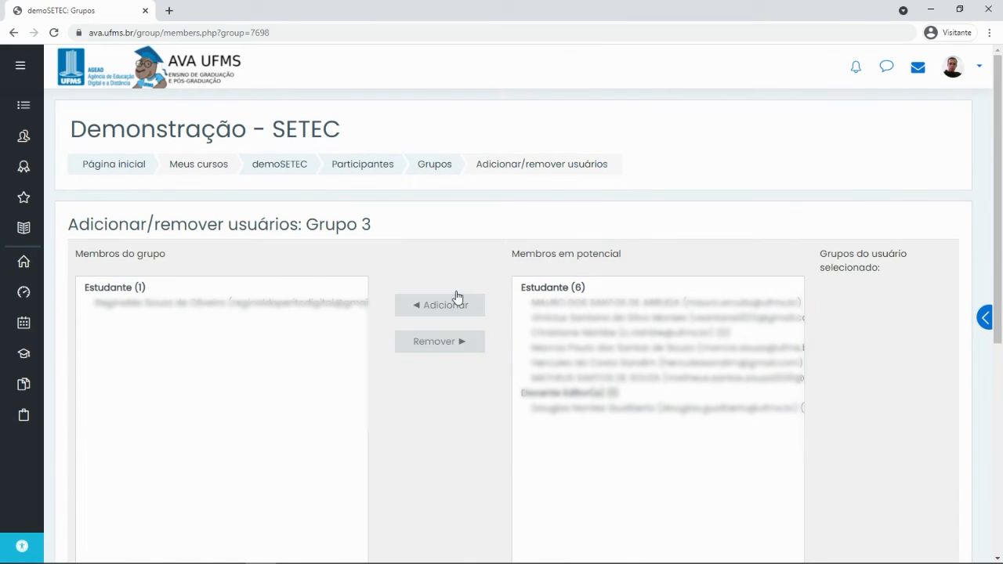
{"action": "scroll", "coordinate": [193, 262], "scroll_direction": "down", "scroll_amount": 2}
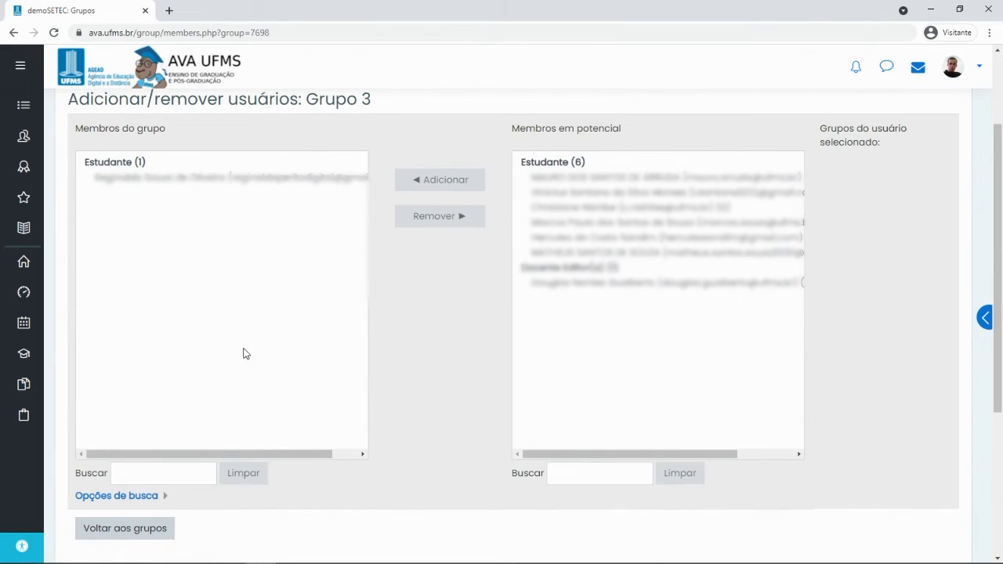
{"action": "left_click", "coordinate": [149, 528]}
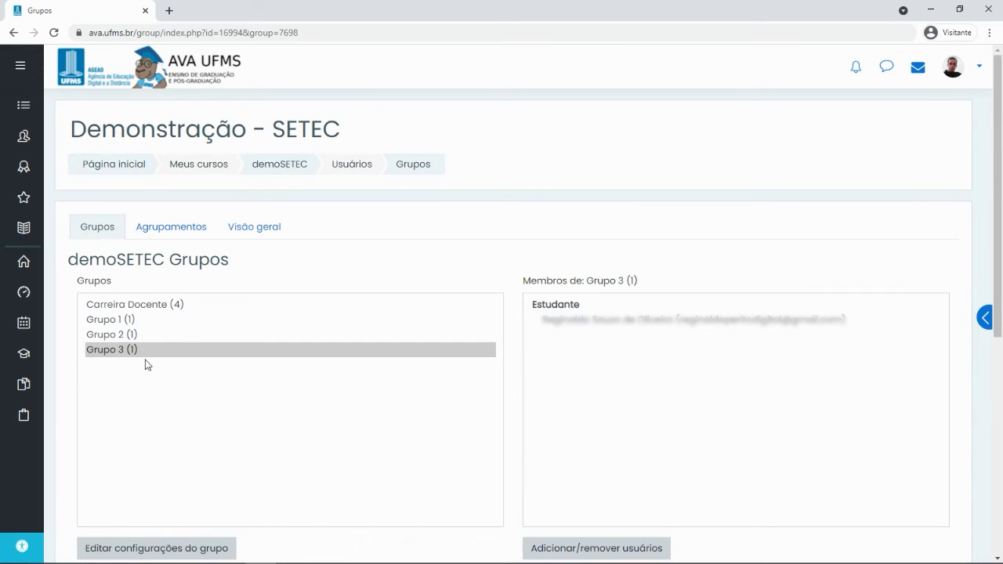
{"action": "scroll", "coordinate": [212, 359], "scroll_direction": "down", "scroll_amount": 2}
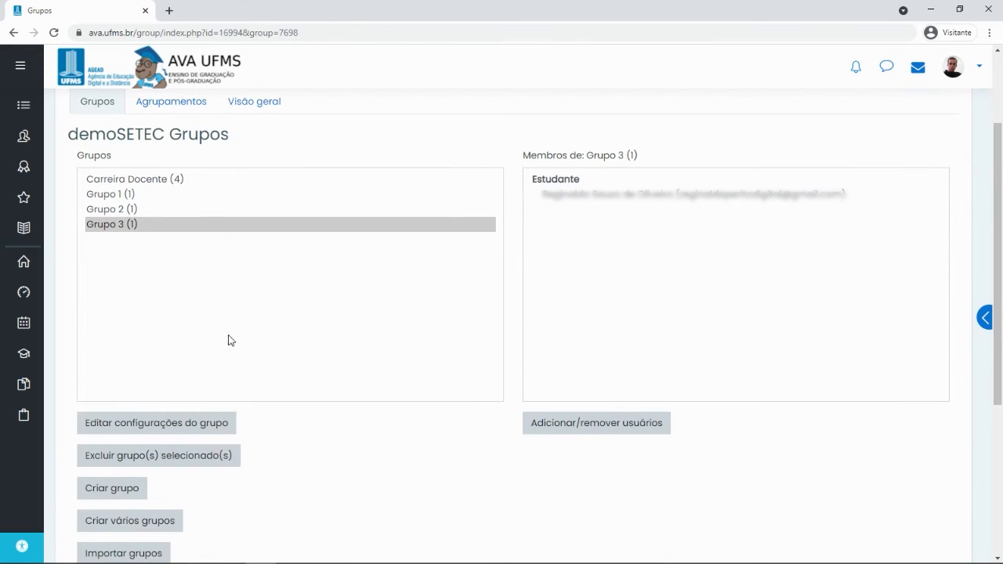
Check the members of Grupo 1, Grupo 2 and Grupo 3, then open Criar vários grupos
{"action": "scroll", "coordinate": [211, 329], "scroll_direction": "down", "scroll_amount": 1}
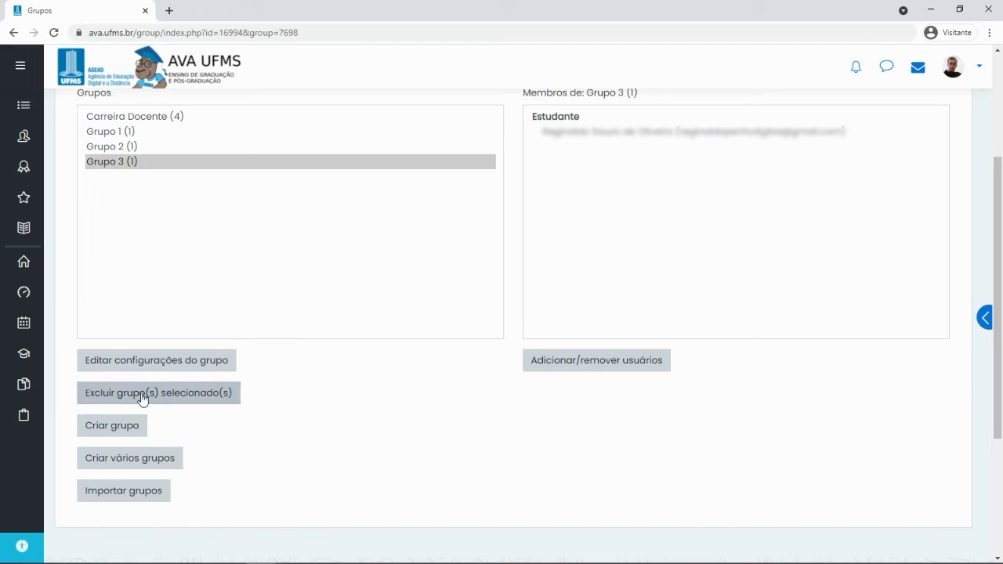
{"action": "left_click", "coordinate": [110, 133]}
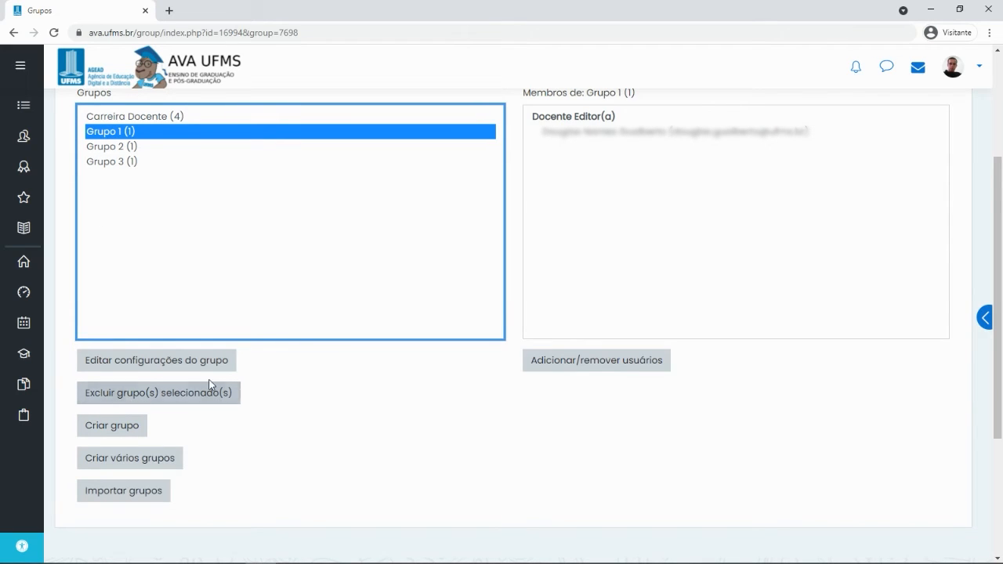
{"action": "left_click", "coordinate": [120, 147], "text": "ctrl"}
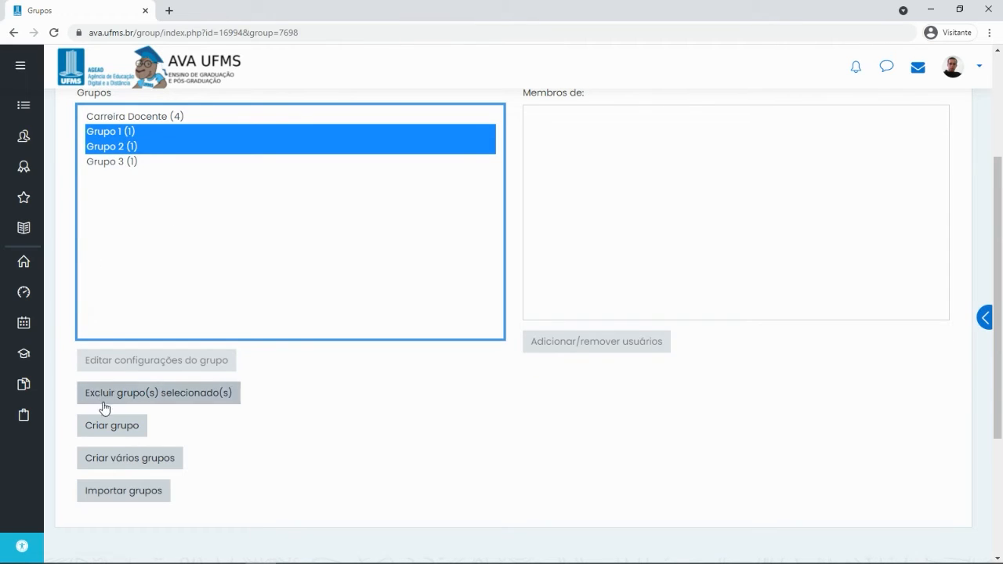
{"action": "left_click", "coordinate": [116, 161]}
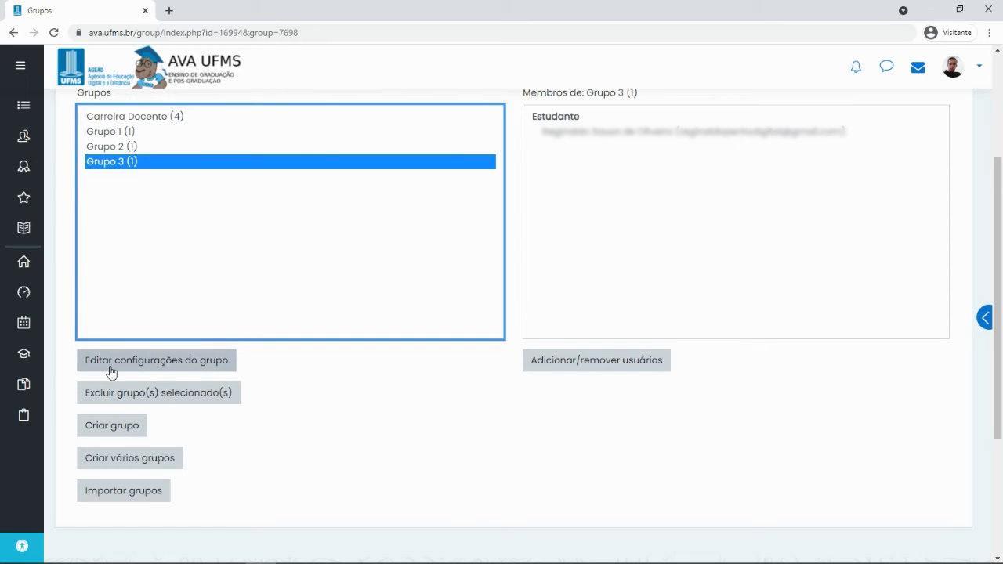
{"action": "left_click", "coordinate": [117, 147]}
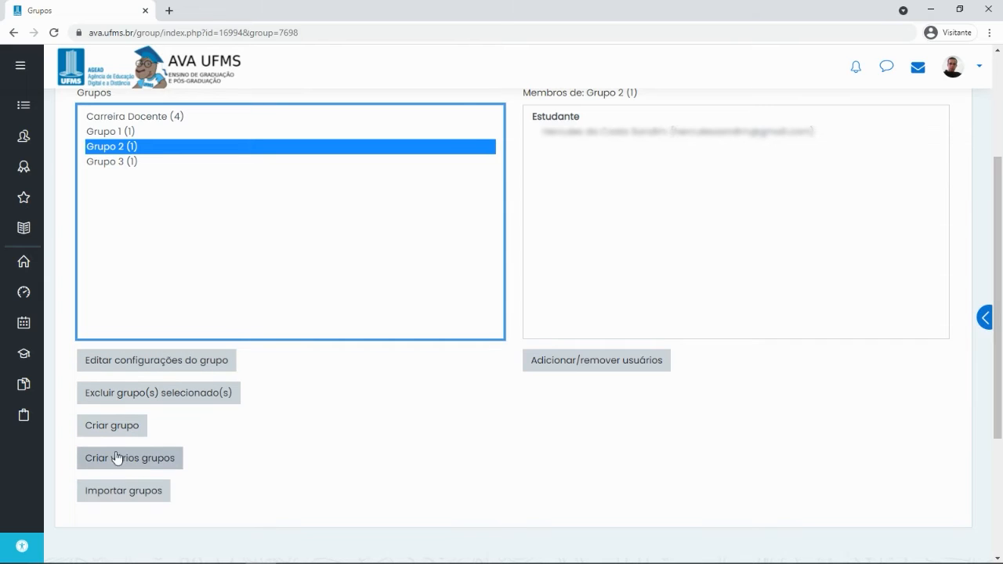
{"action": "left_click", "coordinate": [116, 466]}
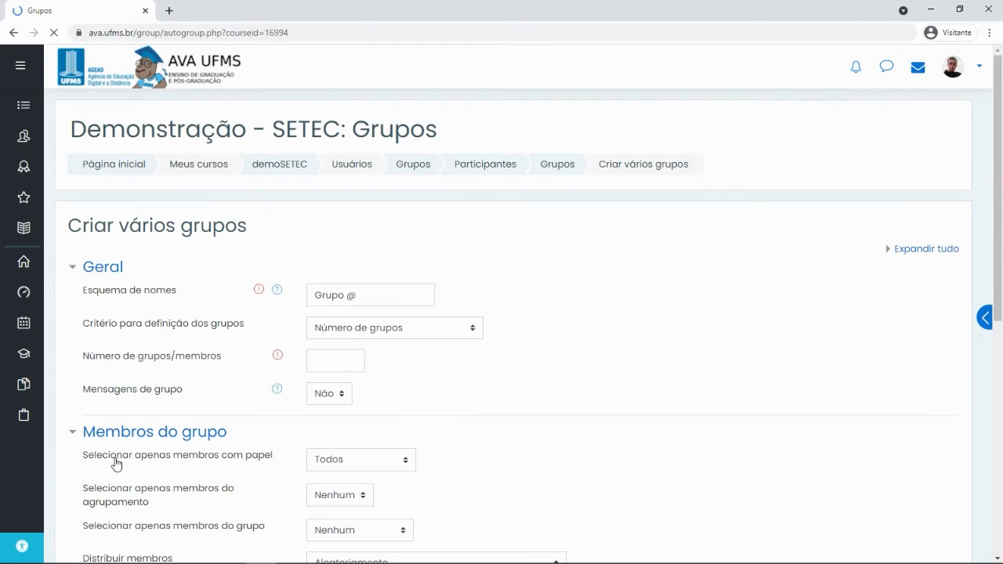
Show the Esquema de nomes help explaining @ for lettered and # for numbered group names
{"action": "left_click", "coordinate": [360, 296]}
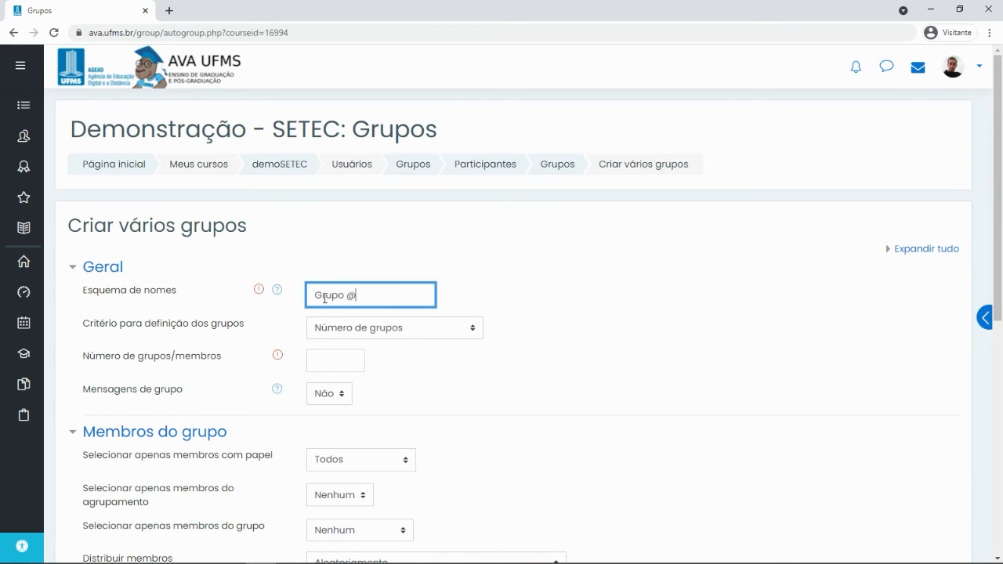
{"action": "left_click", "coordinate": [277, 290]}
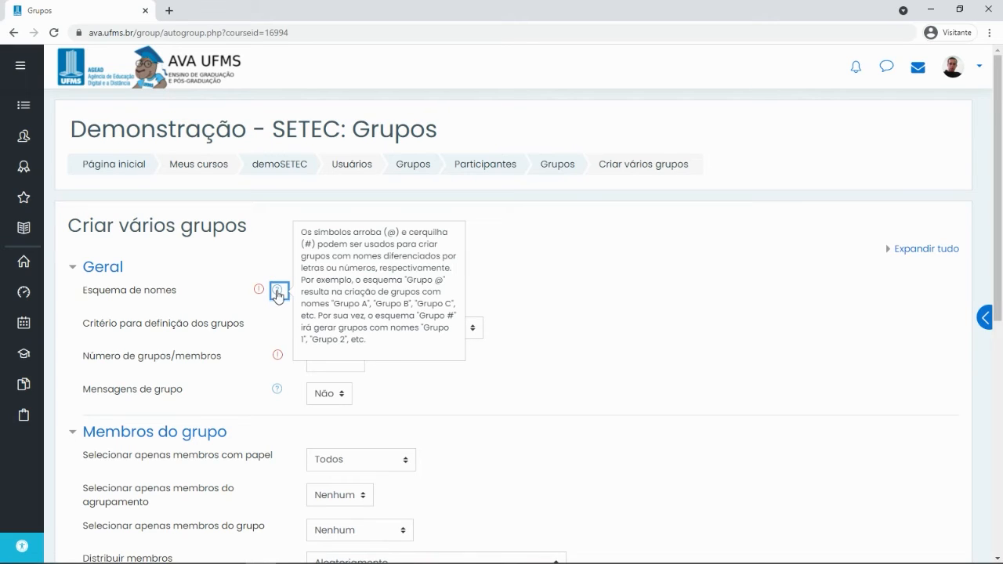
Close the naming help and define groups by Número de membros por grupo, keeping 2 members each
{"action": "left_click", "coordinate": [557, 279]}
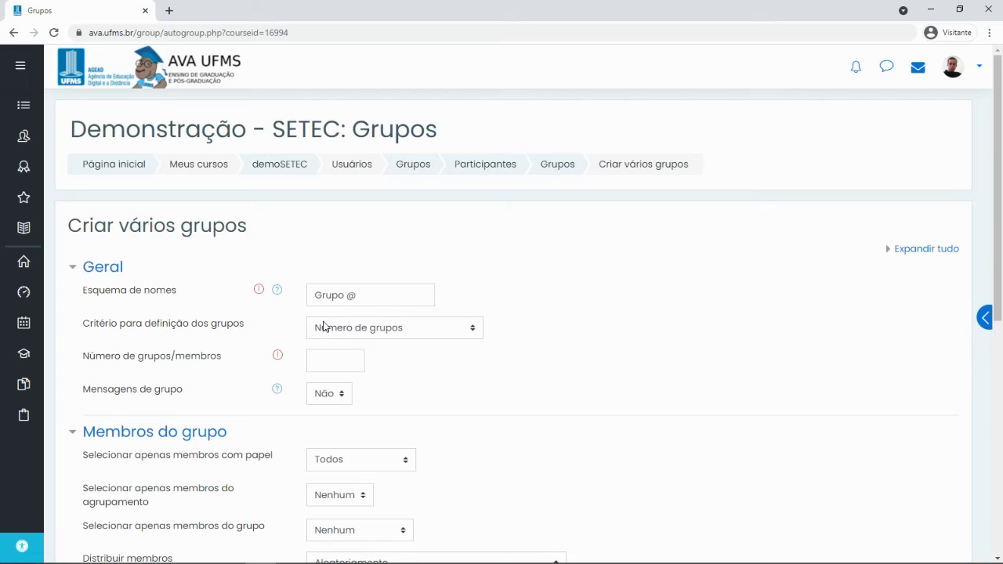
{"action": "left_click", "coordinate": [378, 329]}
{"action": "left_click", "coordinate": [345, 347]}
{"action": "left_click", "coordinate": [318, 359]}
{"action": "left_click", "coordinate": [418, 327]}
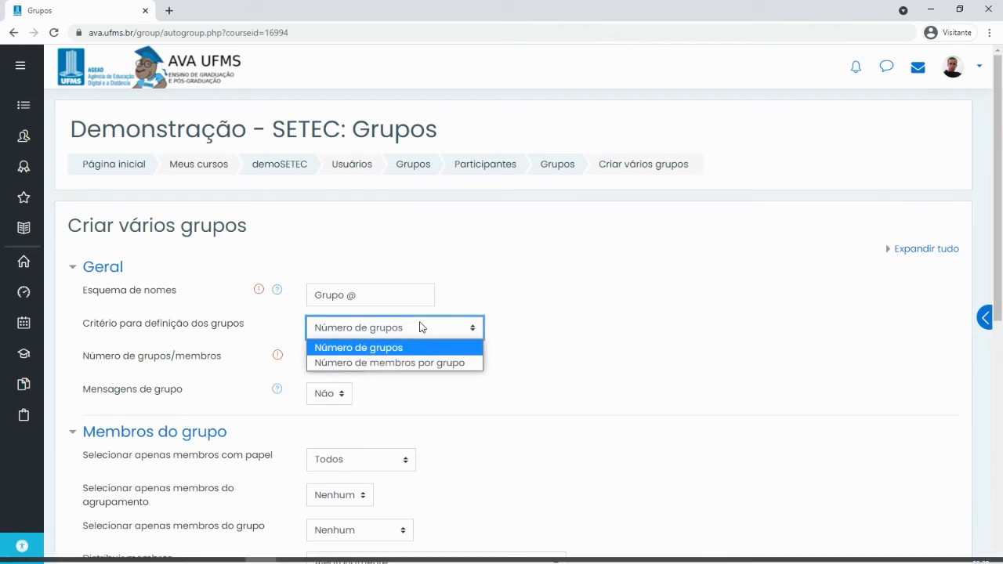
{"action": "left_click", "coordinate": [382, 363]}
{"action": "key", "text": "Tab"}
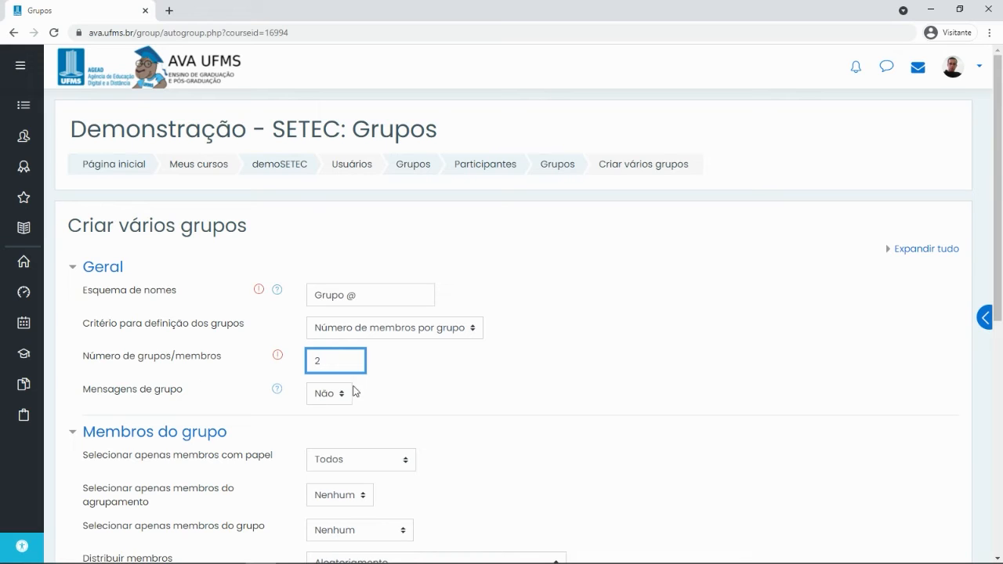
Switch the criterion back to Número de grupos and restrict members to the Estudante role
{"action": "left_click", "coordinate": [370, 333]}
{"action": "left_click", "coordinate": [359, 347]}
{"action": "scroll", "coordinate": [353, 349], "scroll_direction": "down", "scroll_amount": 3}
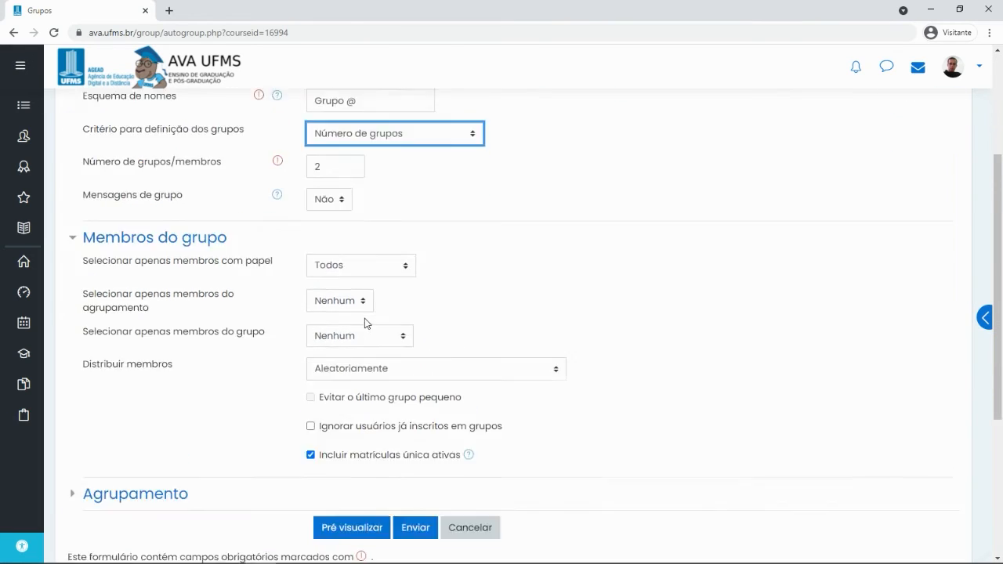
{"action": "scroll", "coordinate": [365, 324], "scroll_direction": "up", "scroll_amount": 2}
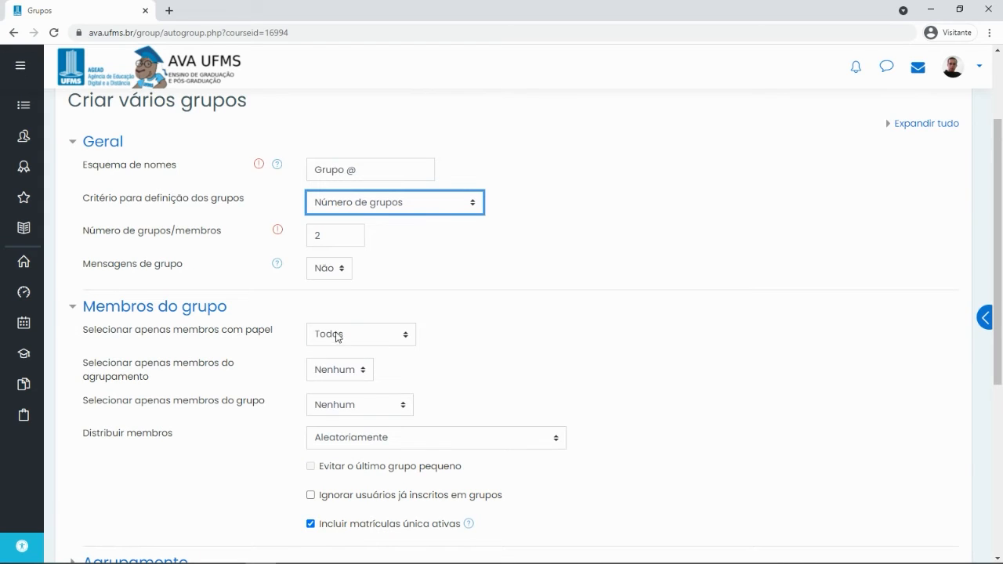
{"action": "scroll", "coordinate": [347, 336], "scroll_direction": "down", "scroll_amount": 1}
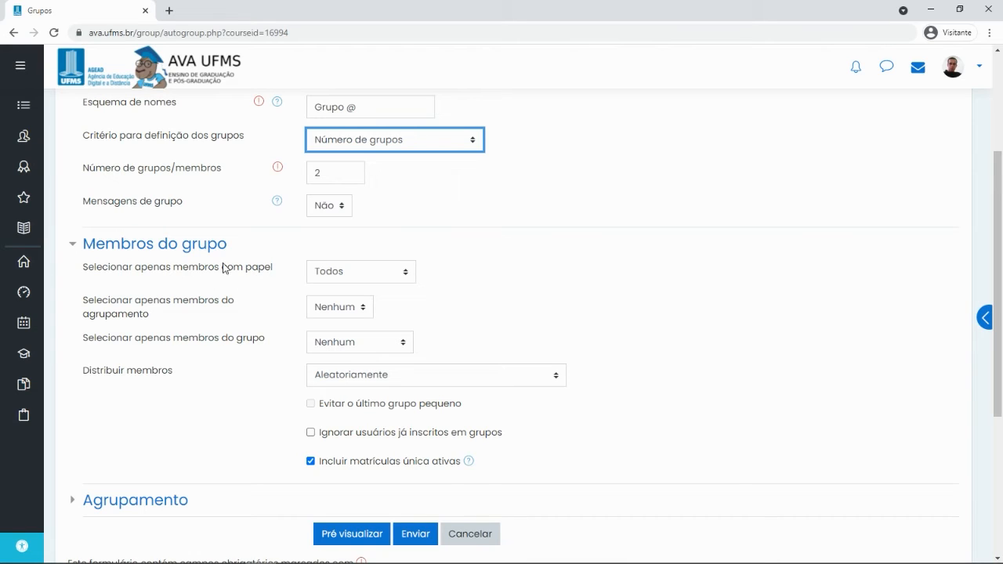
{"action": "left_click", "coordinate": [360, 271]}
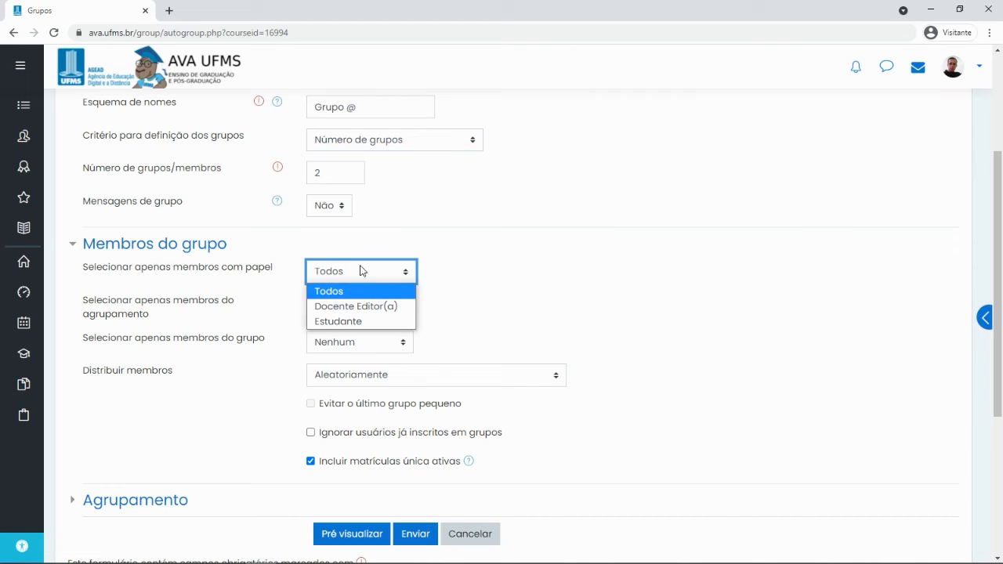
{"action": "left_click", "coordinate": [339, 321]}
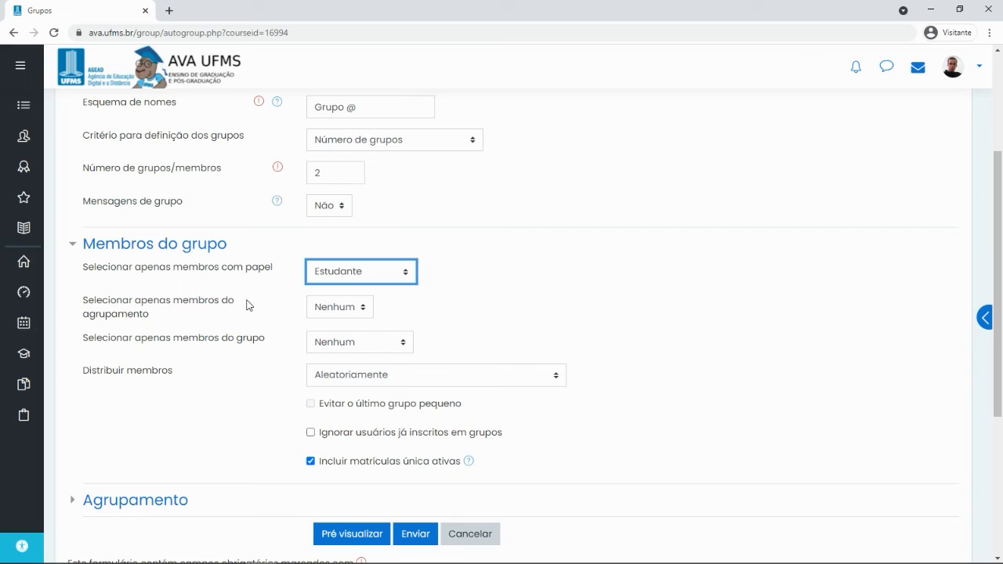
Leave the grouping and group filters unchanged and keep member distribution Aleatoriamente
{"action": "left_click", "coordinate": [343, 308]}
{"action": "left_click", "coordinate": [352, 307]}
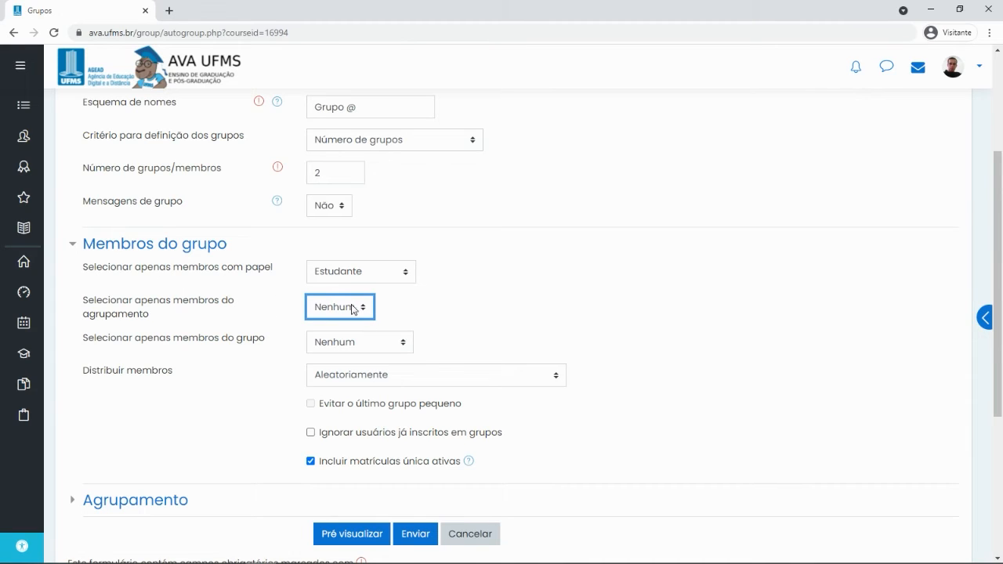
{"action": "scroll", "coordinate": [221, 343], "scroll_direction": "down", "scroll_amount": 1}
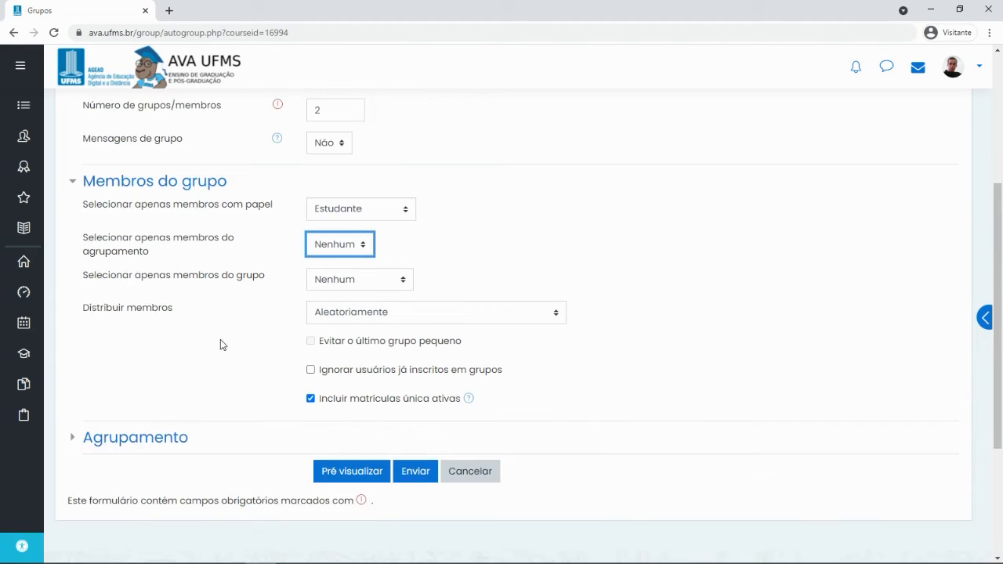
{"action": "left_click", "coordinate": [378, 282]}
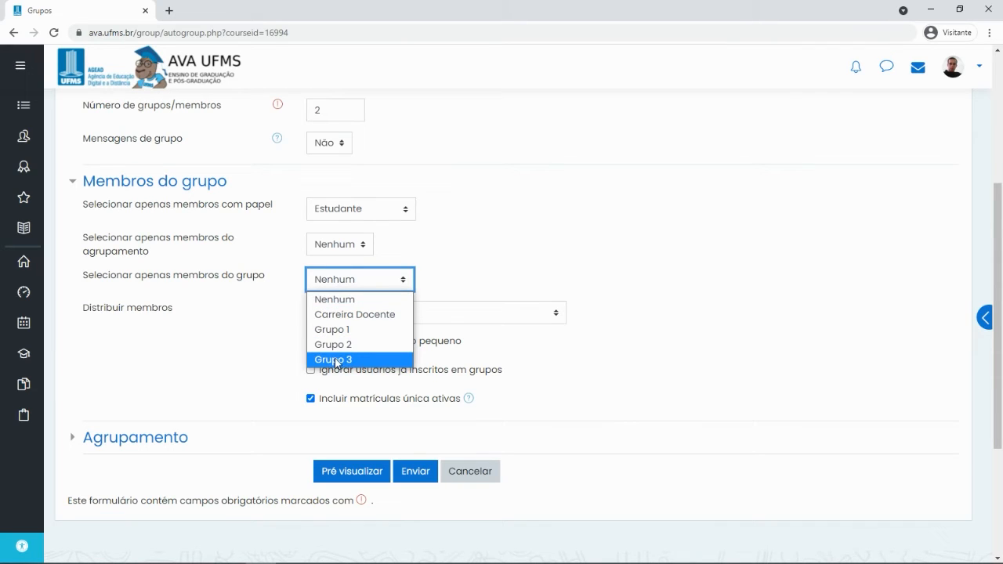
{"action": "left_click", "coordinate": [511, 210]}
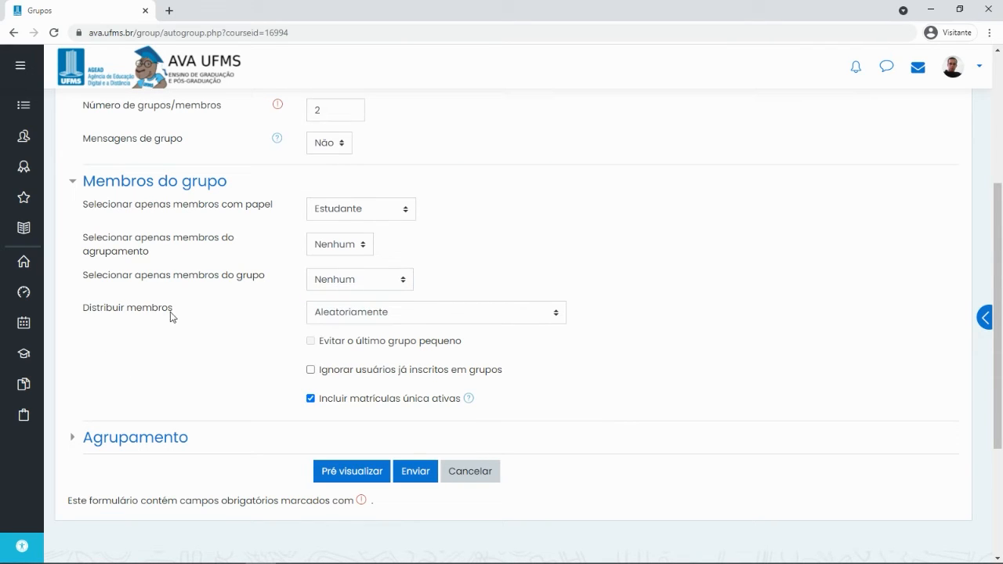
{"action": "left_click", "coordinate": [378, 317]}
{"action": "left_click", "coordinate": [365, 333]}
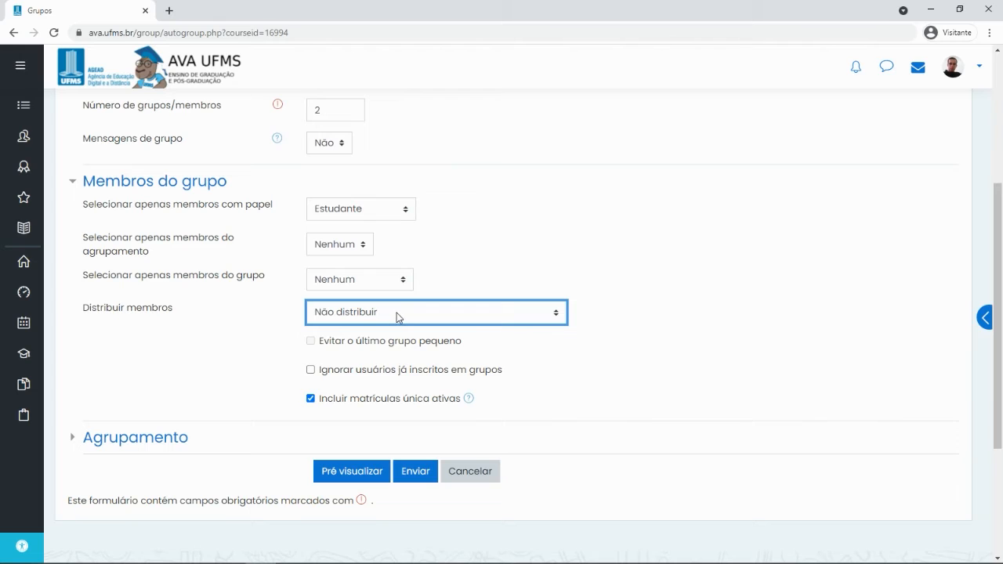
{"action": "left_click", "coordinate": [398, 317]}
{"action": "left_click", "coordinate": [390, 347]}
{"action": "left_click", "coordinate": [411, 313]}
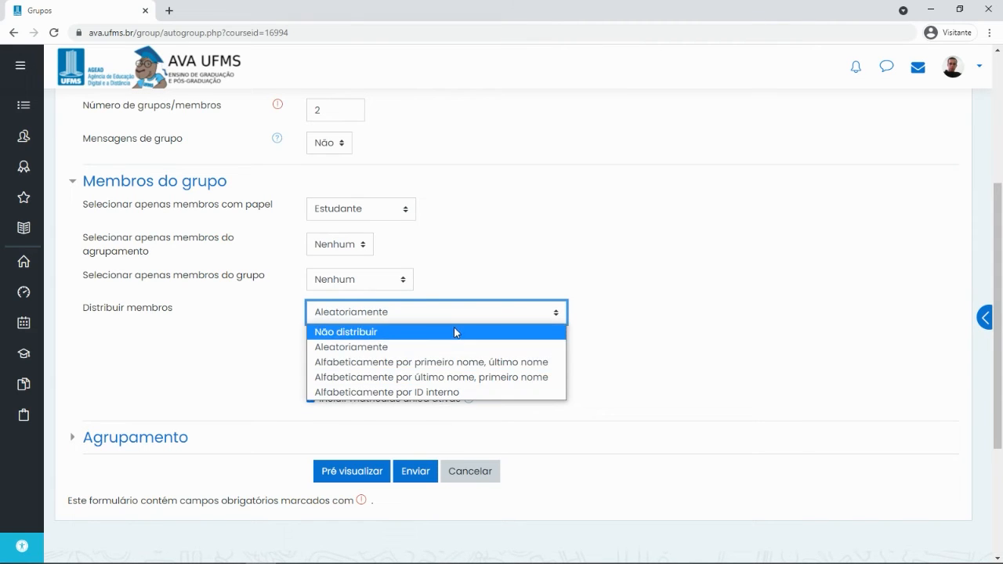
{"action": "left_click", "coordinate": [547, 247]}
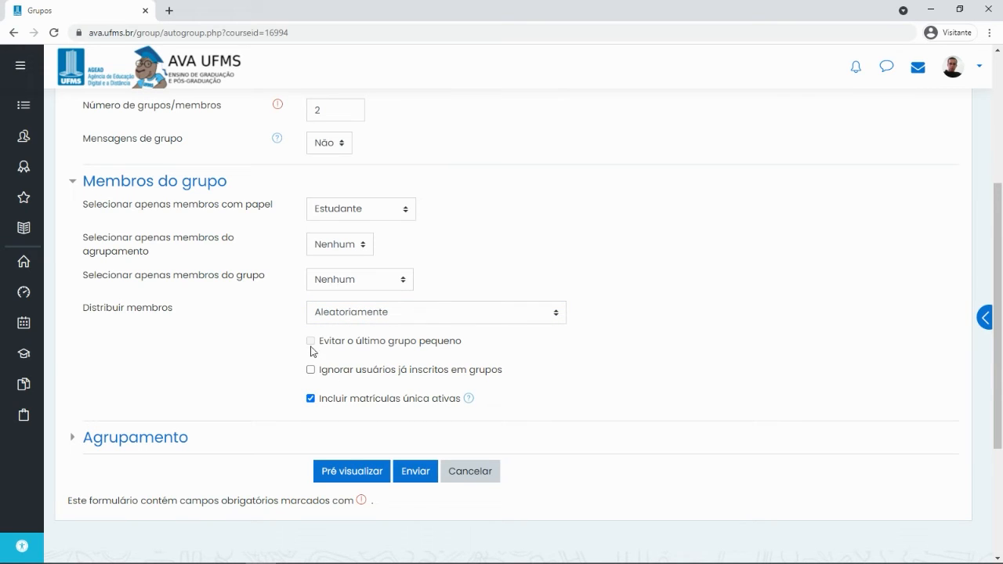
{"action": "scroll", "coordinate": [345, 403], "scroll_direction": "down", "scroll_amount": 1}
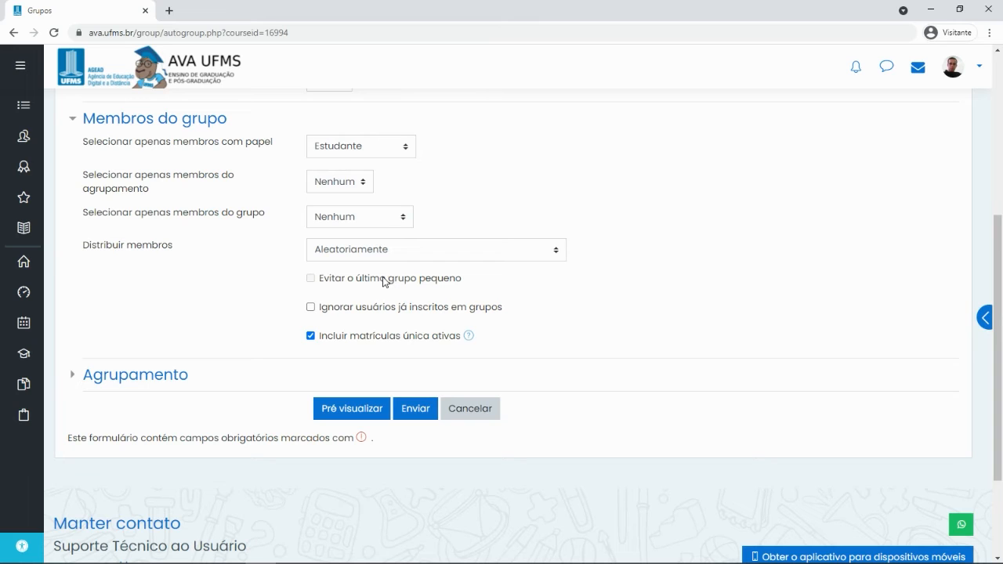
Edit the group count in the Número de grupos/membros field
{"action": "scroll", "coordinate": [459, 269], "scroll_direction": "up", "scroll_amount": 3}
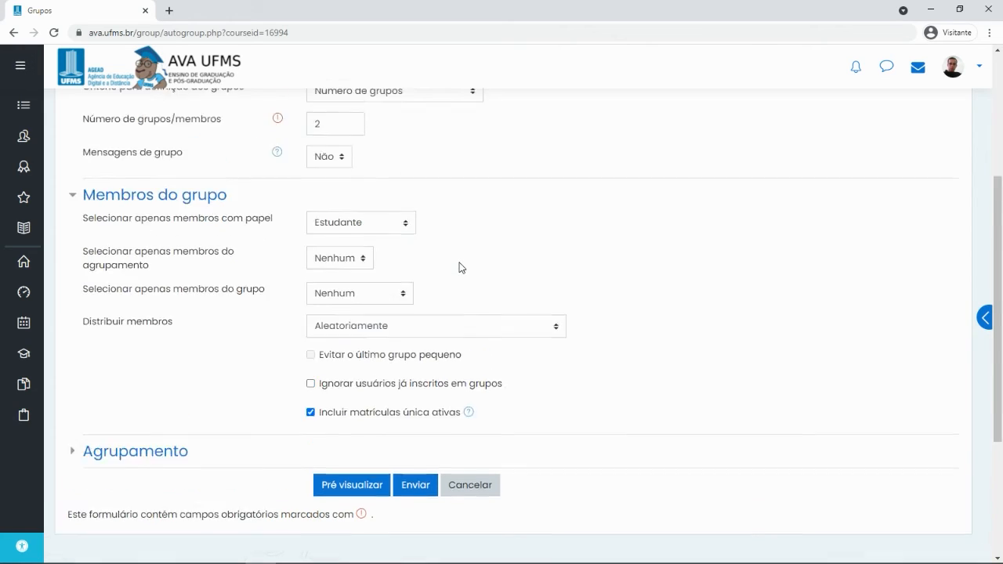
{"action": "left_click", "coordinate": [308, 233]}
{"action": "double_click", "coordinate": [313, 235]}
{"action": "type", "text": "10"}
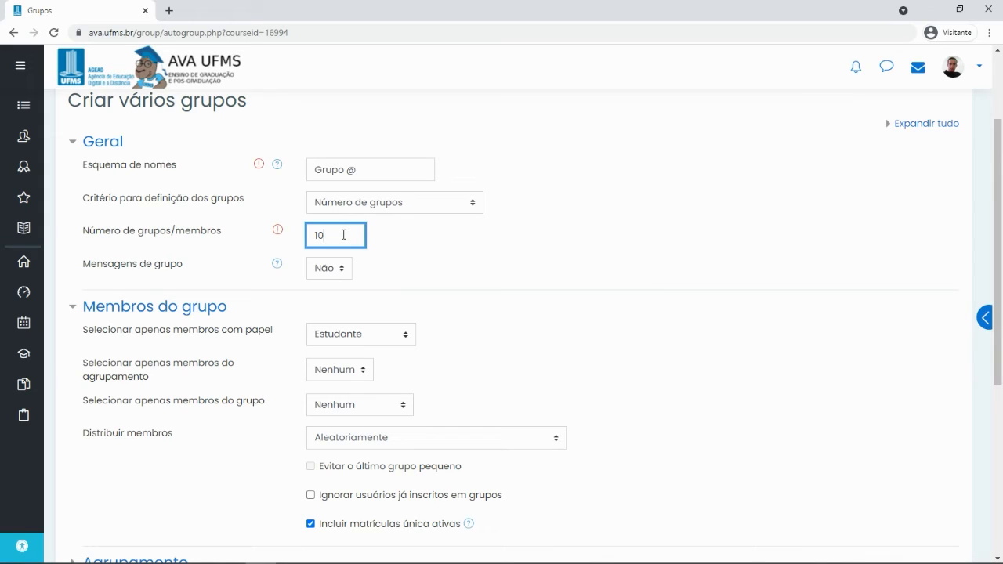
{"action": "left_click_drag", "start_coordinate": [339, 234], "coordinate": [303, 236]}
{"action": "type", "text": "1"}
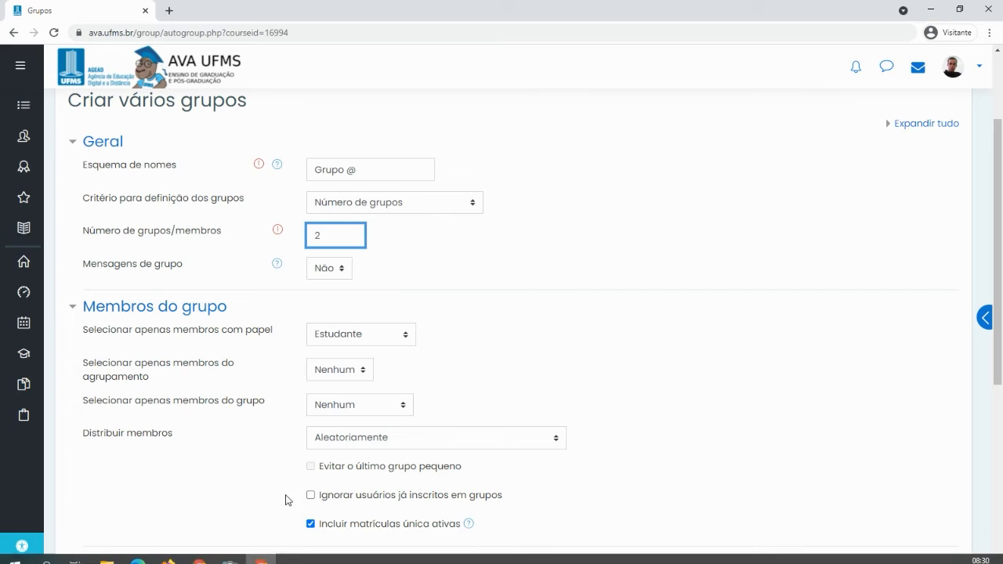
Leave Ignorar usuários já inscritos em grupos unchecked and request a preview
{"action": "scroll", "coordinate": [364, 457], "scroll_direction": "down", "scroll_amount": 2}
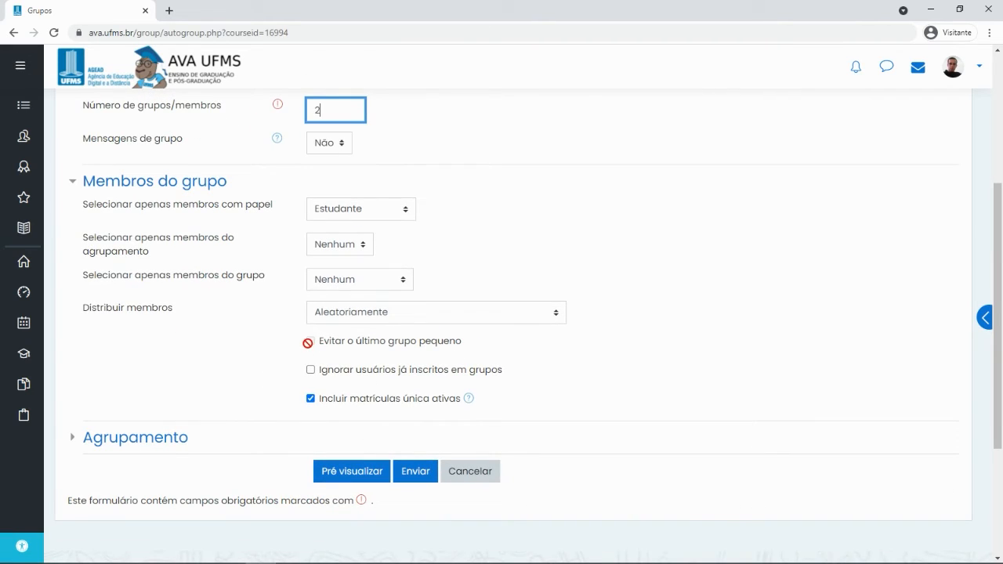
{"action": "scroll", "coordinate": [400, 406], "scroll_direction": "down", "scroll_amount": 1}
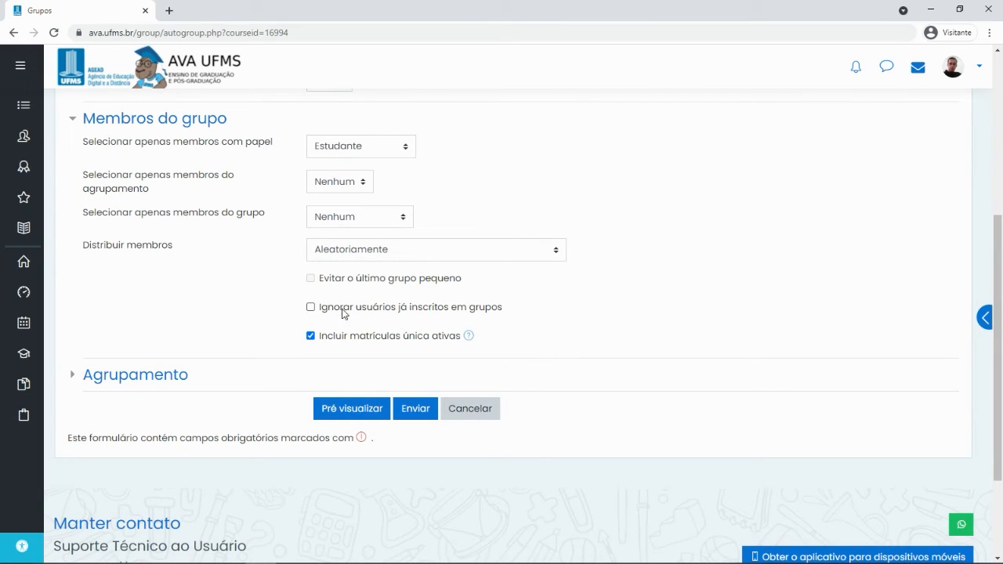
{"action": "left_click", "coordinate": [310, 306]}
{"action": "left_click", "coordinate": [310, 306]}
{"action": "left_click", "coordinate": [340, 409]}
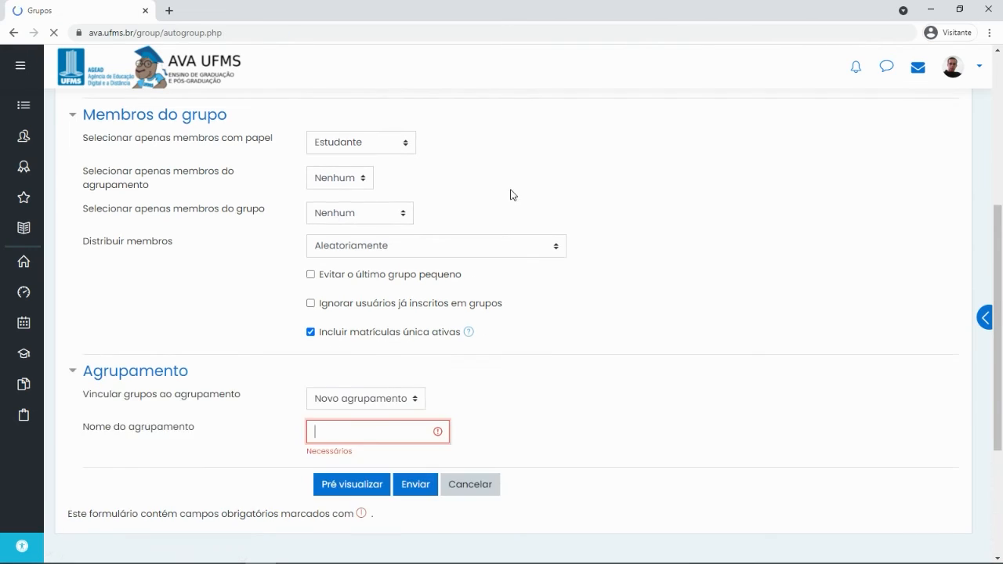
Preview Grupo A (4) and Grupo B (3) with Sem agrupamento, then cancel the group creation
{"action": "scroll", "coordinate": [502, 192], "scroll_direction": "down", "scroll_amount": 2}
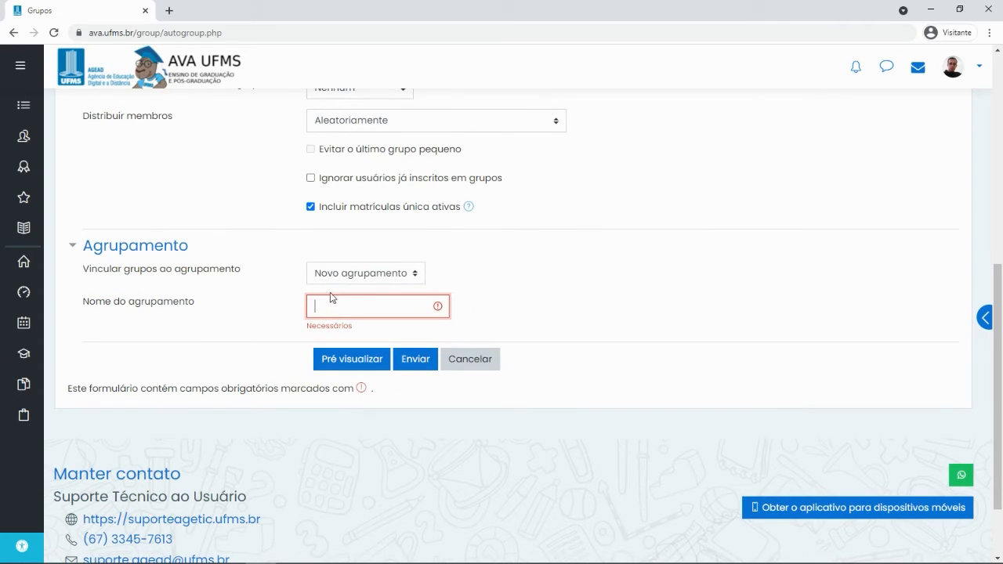
{"action": "left_click", "coordinate": [342, 280]}
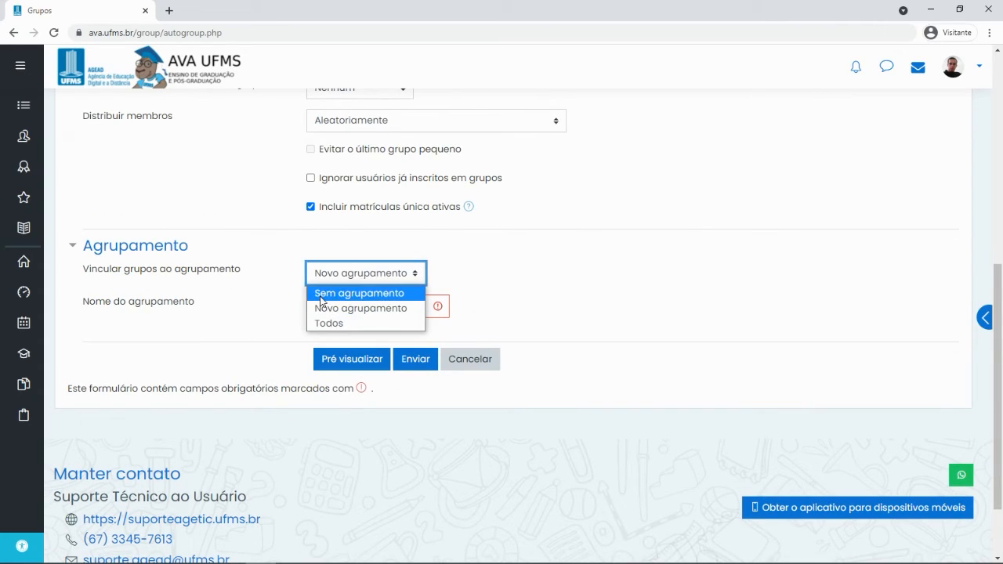
{"action": "left_click", "coordinate": [318, 293]}
{"action": "left_click", "coordinate": [332, 362]}
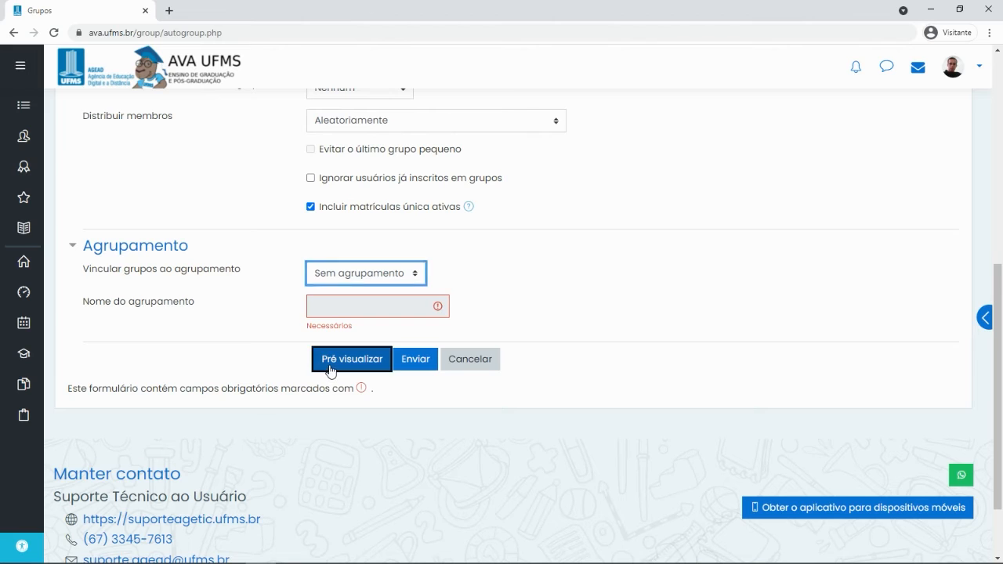
{"action": "scroll", "coordinate": [557, 318], "scroll_direction": "down", "scroll_amount": 6}
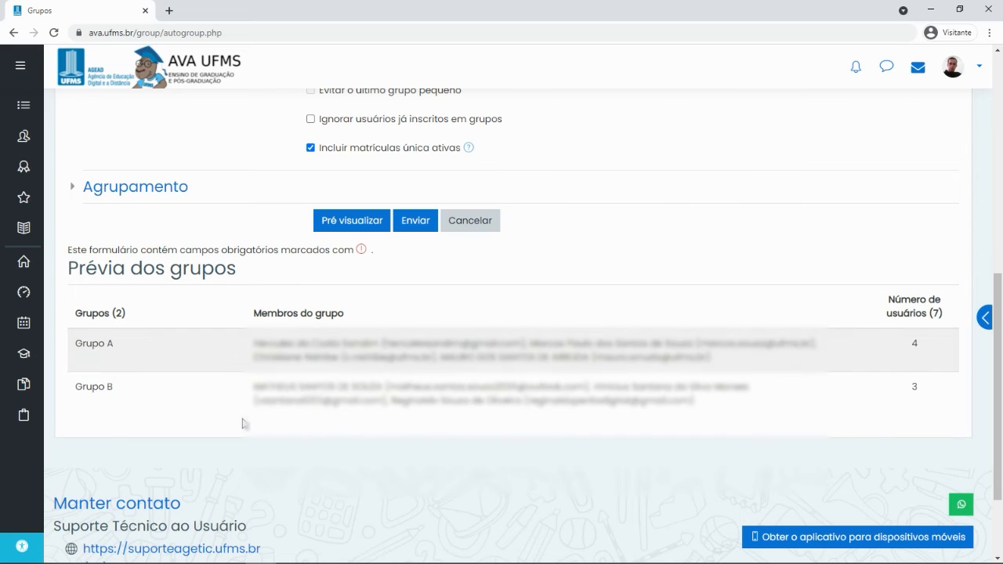
{"action": "scroll", "coordinate": [347, 373], "scroll_direction": "down", "scroll_amount": 1}
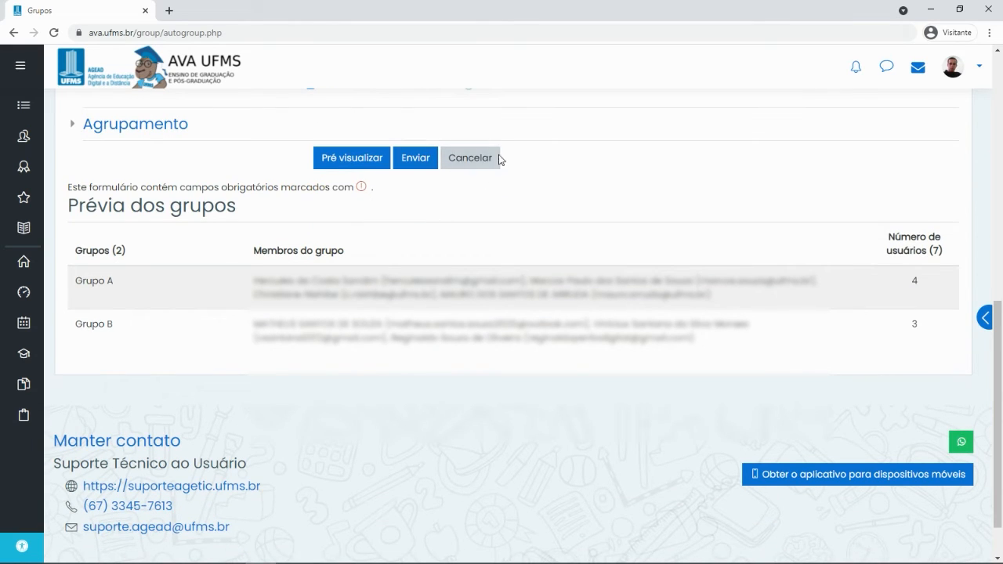
{"action": "left_click", "coordinate": [492, 159]}
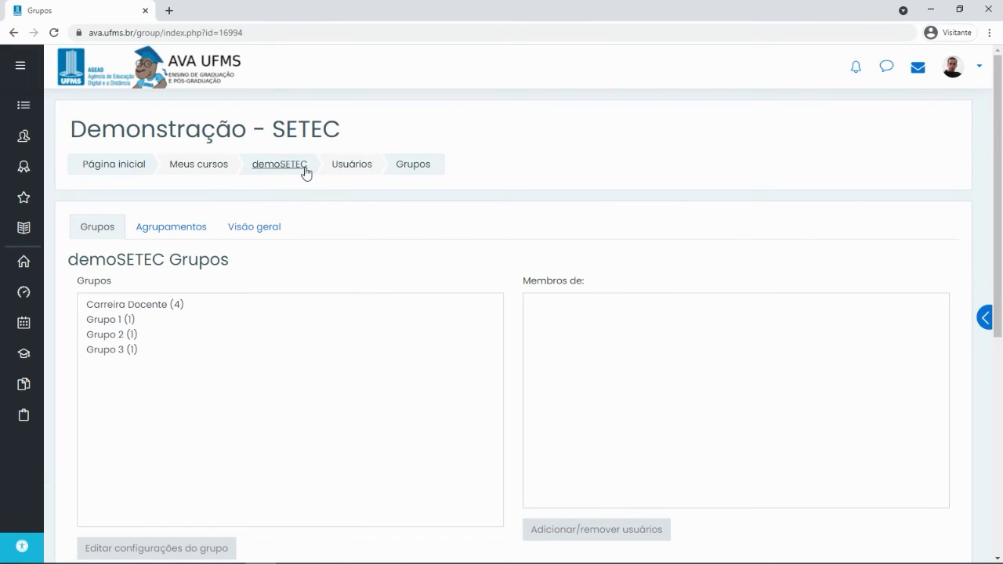
Go to the demoSETEC course page and open Editar configurações from the gear menu
{"action": "left_click", "coordinate": [302, 171]}
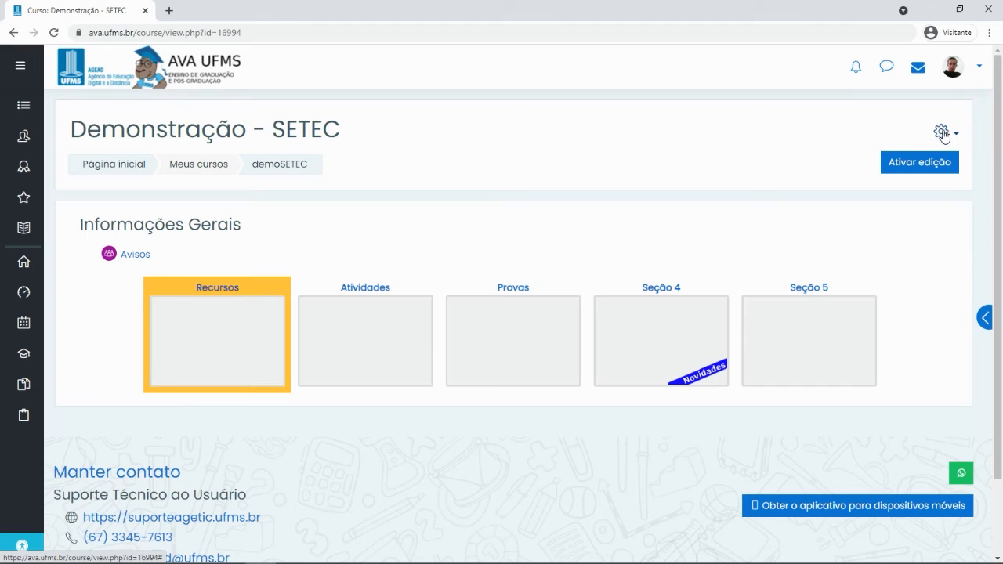
{"action": "left_click", "coordinate": [942, 133]}
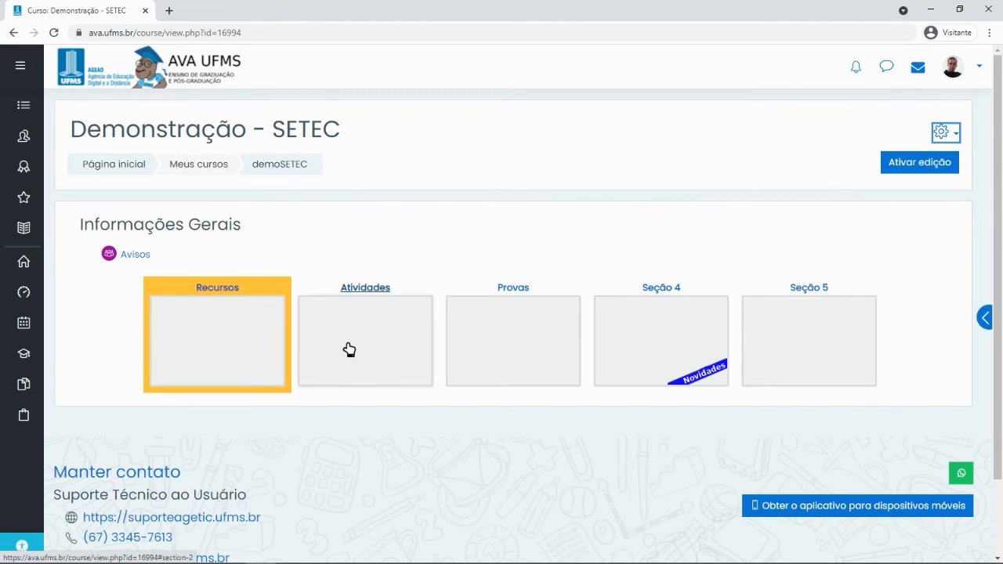
{"action": "left_click", "coordinate": [948, 134]}
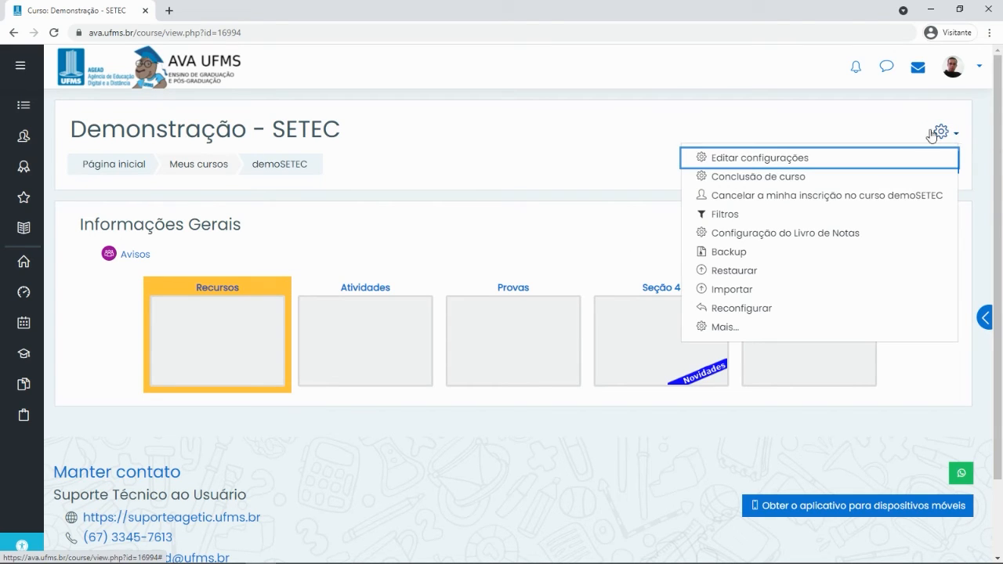
{"action": "left_click", "coordinate": [735, 162]}
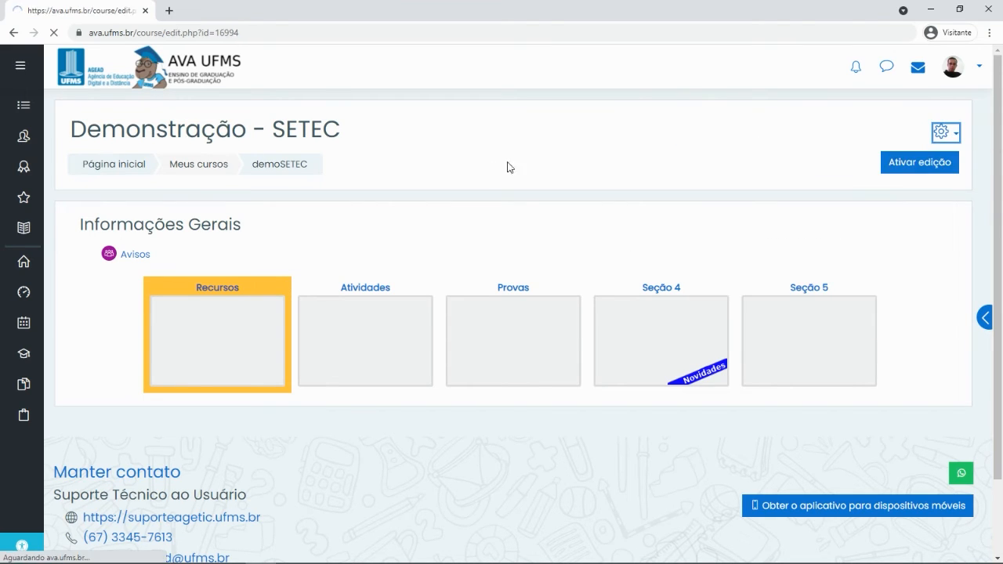
{"action": "scroll", "coordinate": [197, 257], "scroll_direction": "down", "scroll_amount": 3}
{"action": "scroll", "coordinate": [197, 257], "scroll_direction": "down", "scroll_amount": 8}
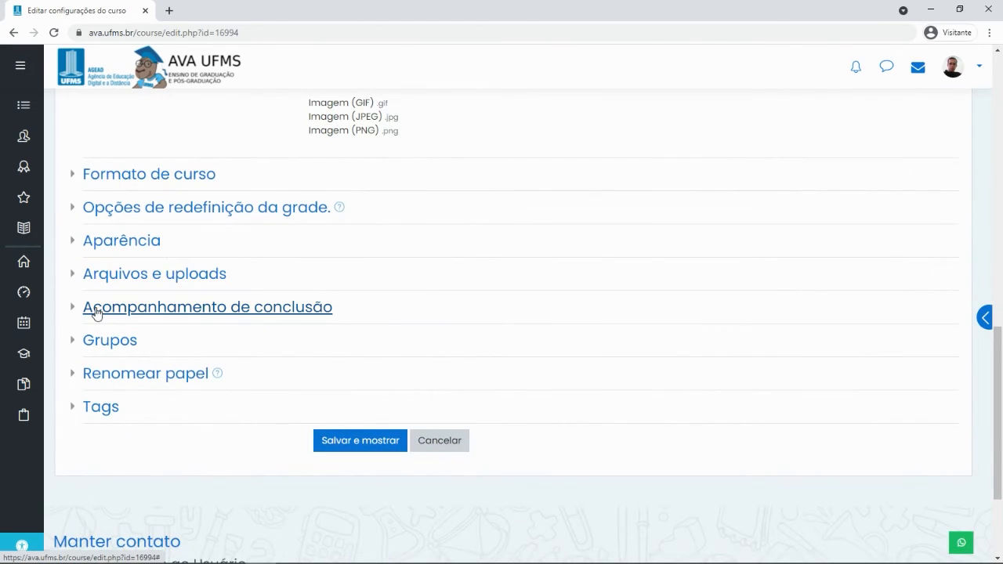
Set Ativar acompanhamento de conclusão to Sim and save the course settings
{"action": "left_click", "coordinate": [138, 316]}
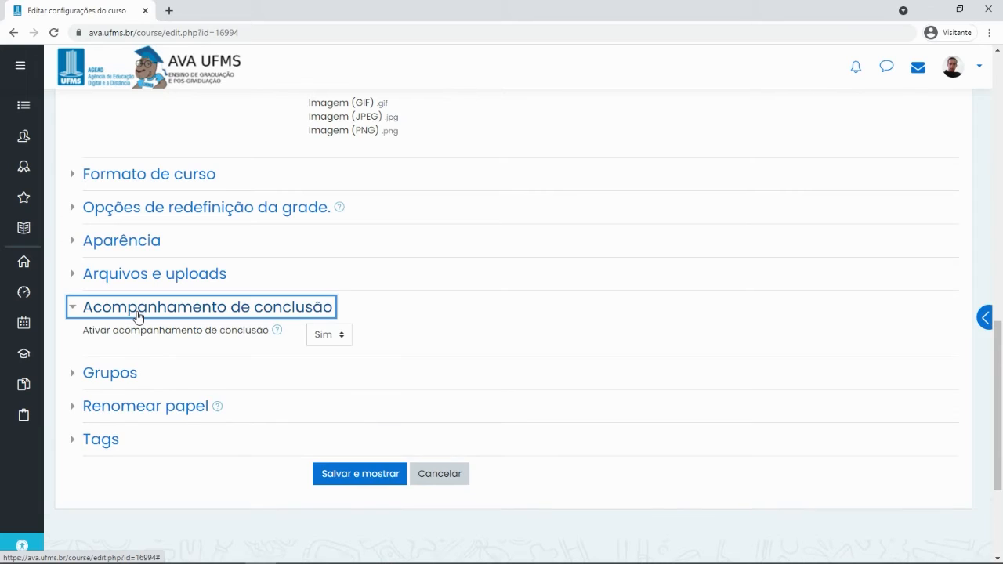
{"action": "left_click", "coordinate": [340, 337]}
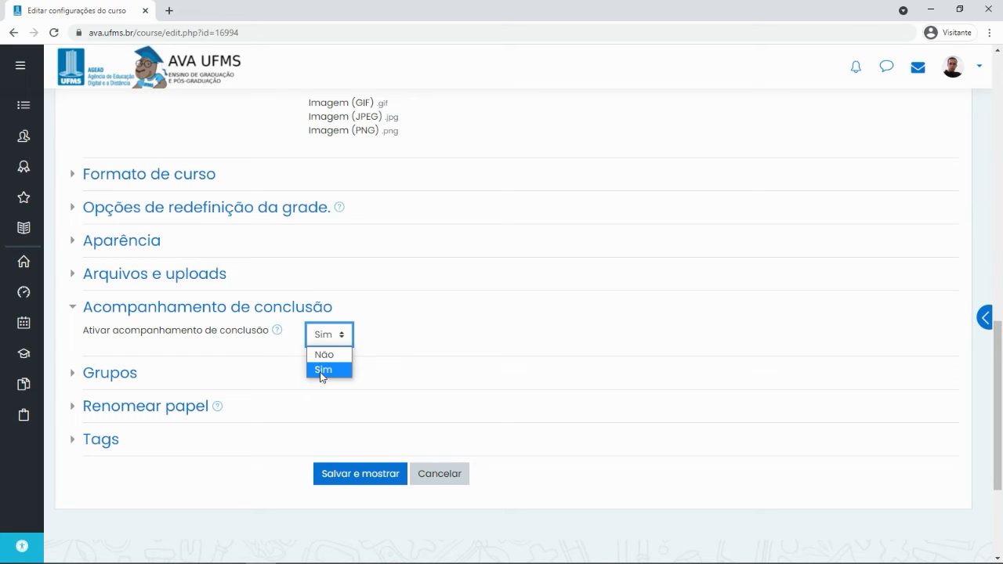
{"action": "left_click", "coordinate": [322, 369]}
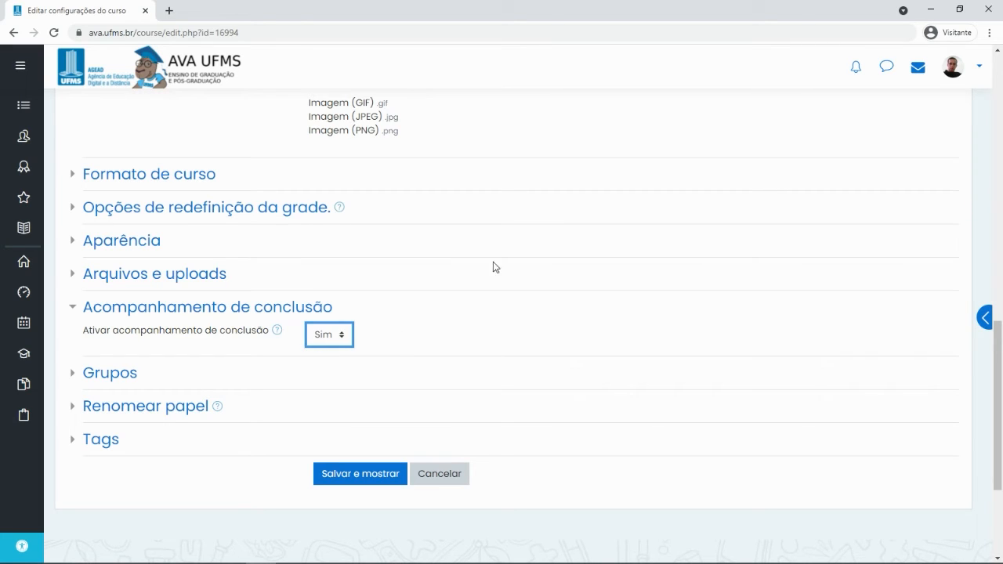
{"action": "left_click", "coordinate": [373, 476]}
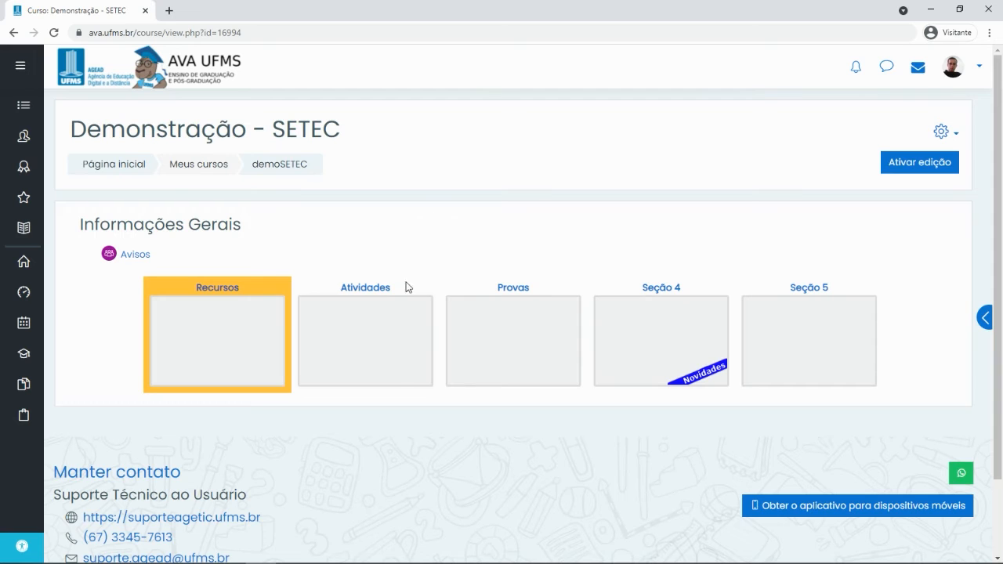
Turn on editing mode for the Demonstração - SETEC course page
{"action": "left_click", "coordinate": [914, 165]}
{"action": "scroll", "coordinate": [765, 148], "scroll_direction": "down", "scroll_amount": 3}
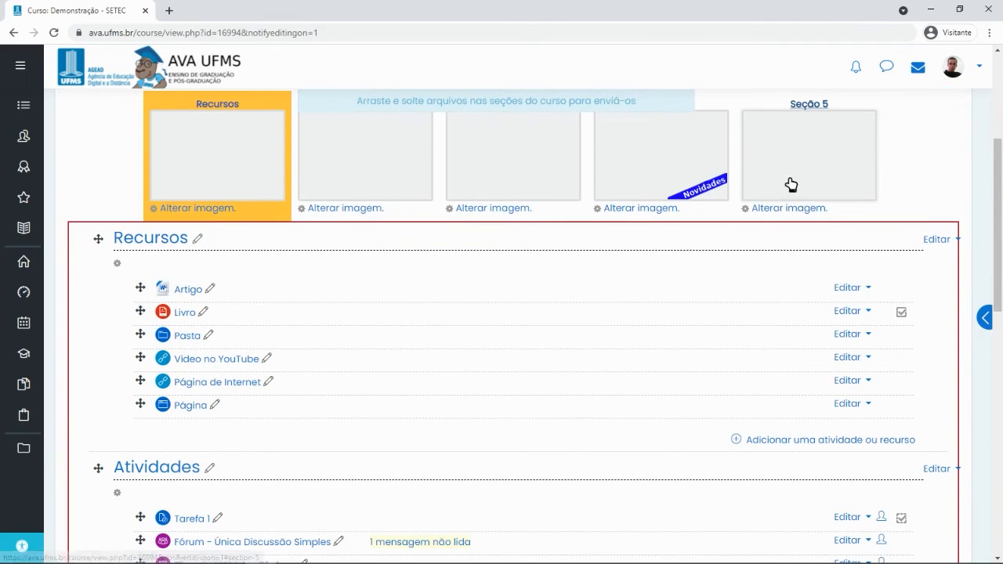
{"action": "scroll", "coordinate": [899, 352], "scroll_direction": "down", "scroll_amount": 2}
{"action": "scroll", "coordinate": [893, 386], "scroll_direction": "down", "scroll_amount": 2}
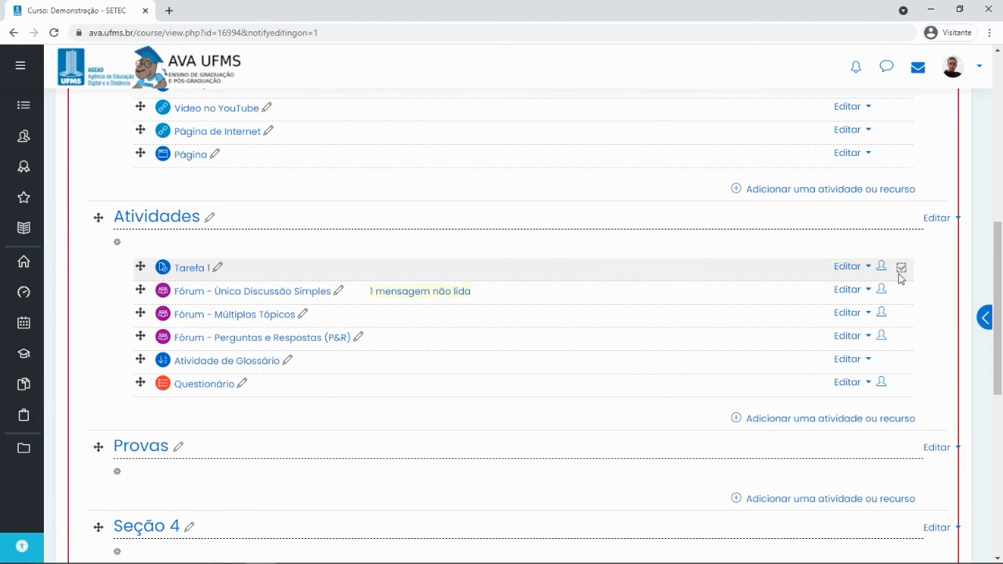
{"action": "scroll", "coordinate": [894, 279], "scroll_direction": "down", "scroll_amount": 4}
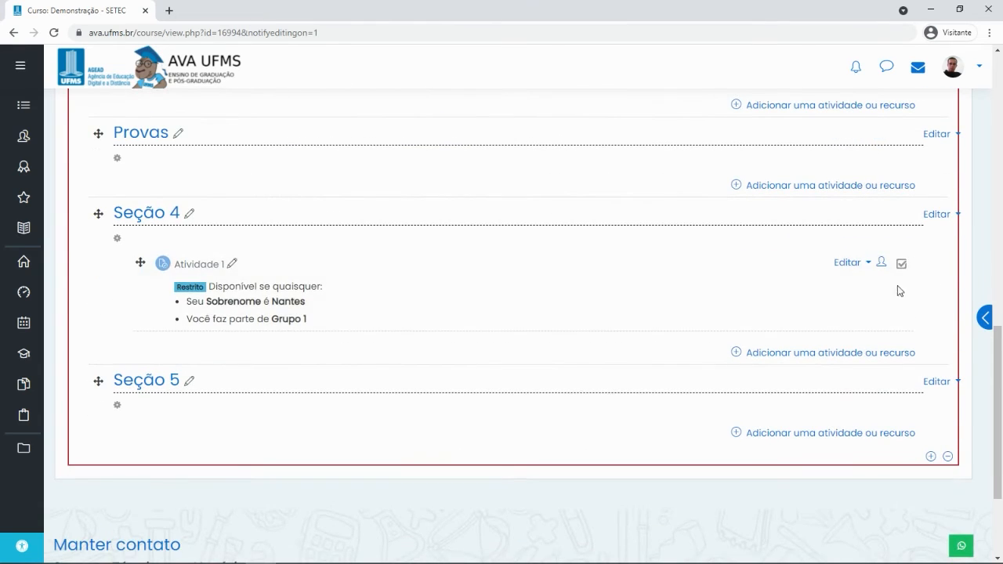
{"action": "scroll", "coordinate": [823, 216], "scroll_direction": "up", "scroll_amount": 7}
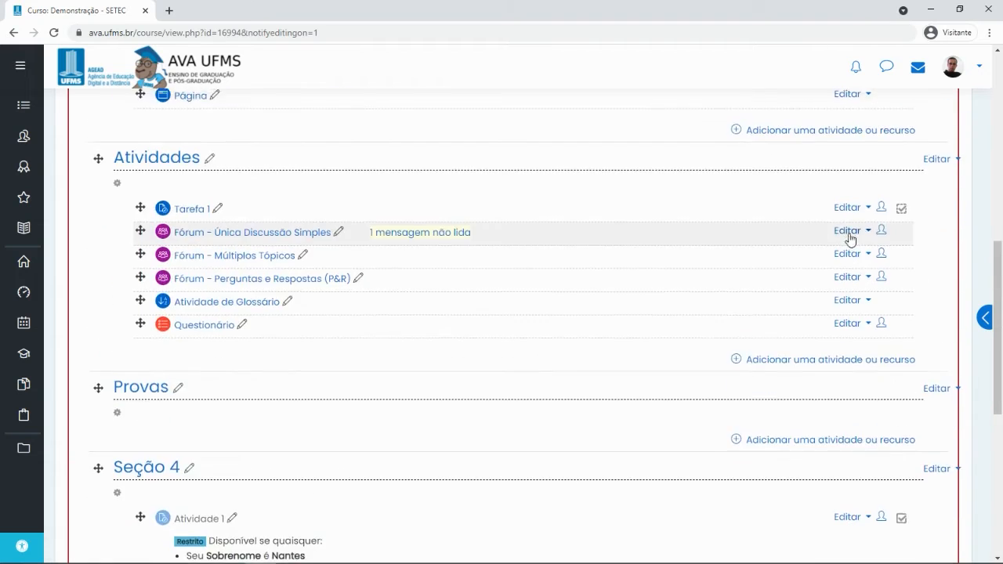
{"action": "scroll", "coordinate": [889, 301], "scroll_direction": "up", "scroll_amount": 2}
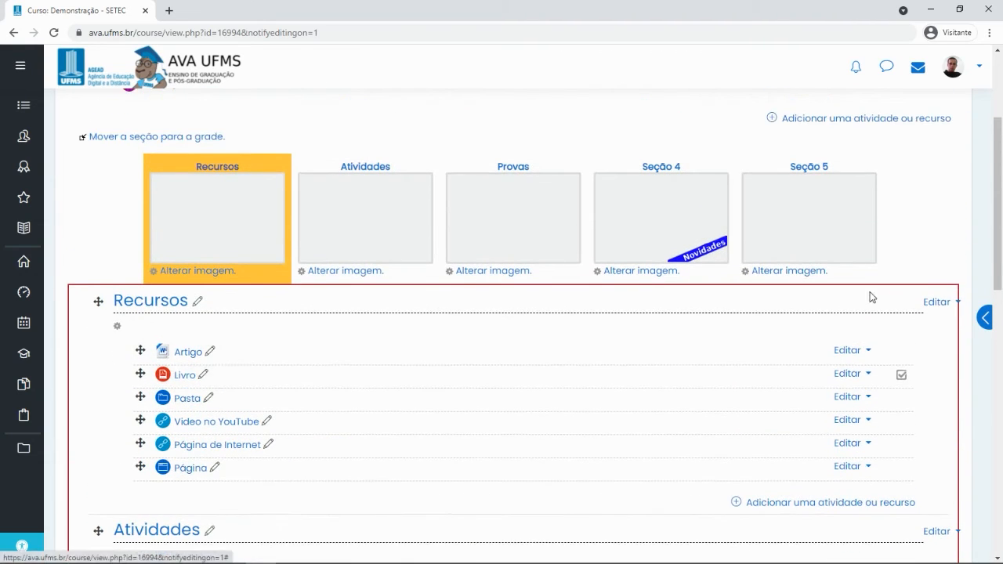
{"action": "scroll", "coordinate": [879, 287], "scroll_direction": "up", "scroll_amount": 1}
{"action": "scroll", "coordinate": [880, 235], "scroll_direction": "down", "scroll_amount": 2}
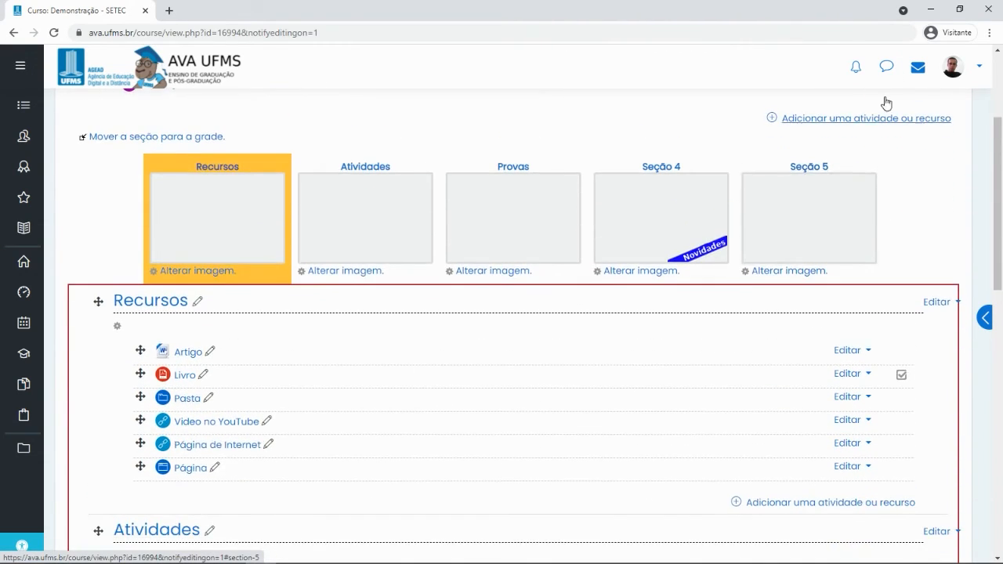
{"action": "scroll", "coordinate": [885, 157], "scroll_direction": "up", "scroll_amount": 3}
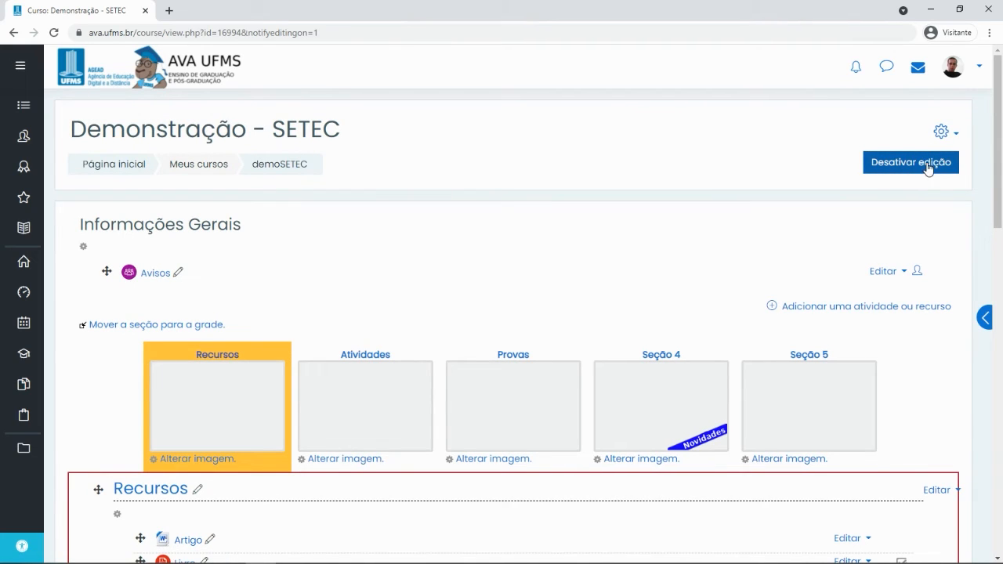
Turn off course editing and open Tarefa 1 from the Atividades section
{"action": "left_click", "coordinate": [909, 165]}
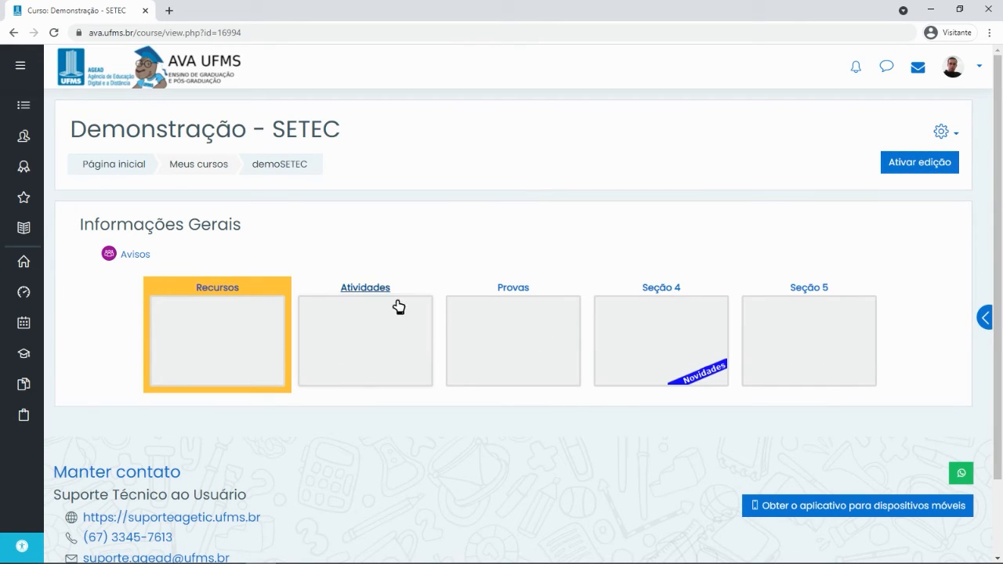
{"action": "left_click", "coordinate": [362, 293]}
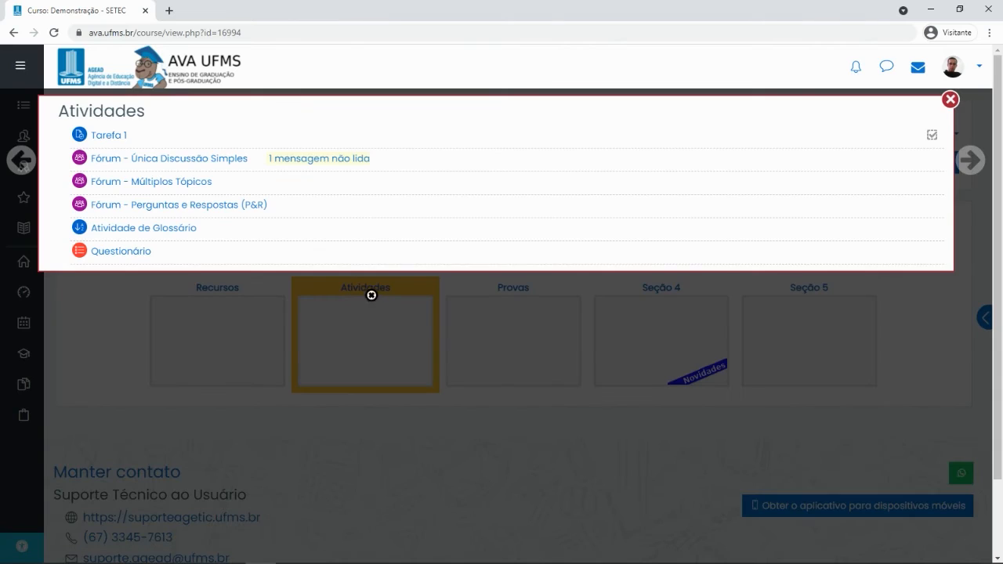
{"action": "left_click", "coordinate": [109, 135]}
{"action": "scroll", "coordinate": [562, 264], "scroll_direction": "down", "scroll_amount": 1}
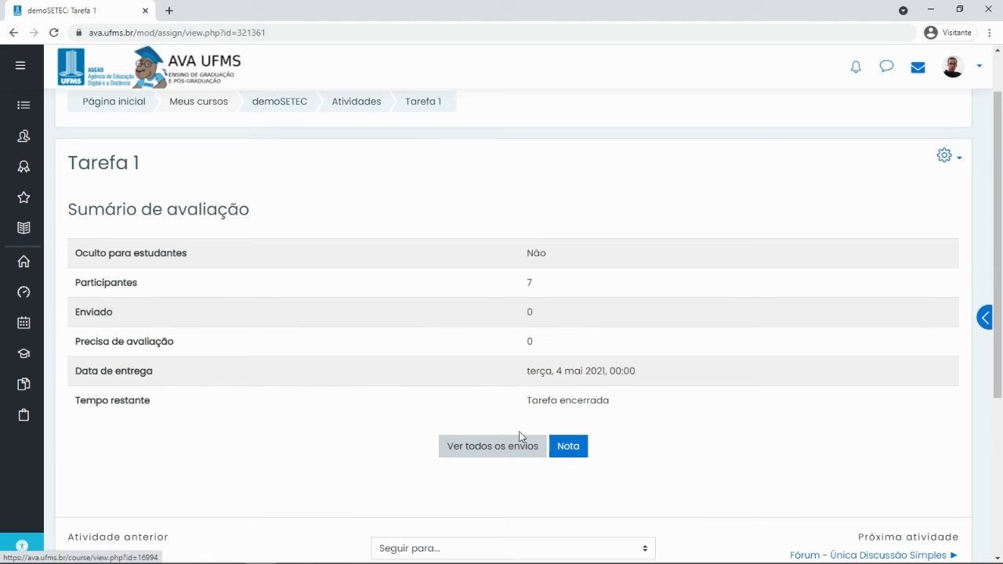
Try Ver todos os envios for Tarefa 1, then return to the demoSETEC course page
{"action": "left_click", "coordinate": [514, 456]}
{"action": "scroll", "coordinate": [298, 206], "scroll_direction": "down", "scroll_amount": 6}
{"action": "scroll", "coordinate": [305, 172], "scroll_direction": "up", "scroll_amount": 6}
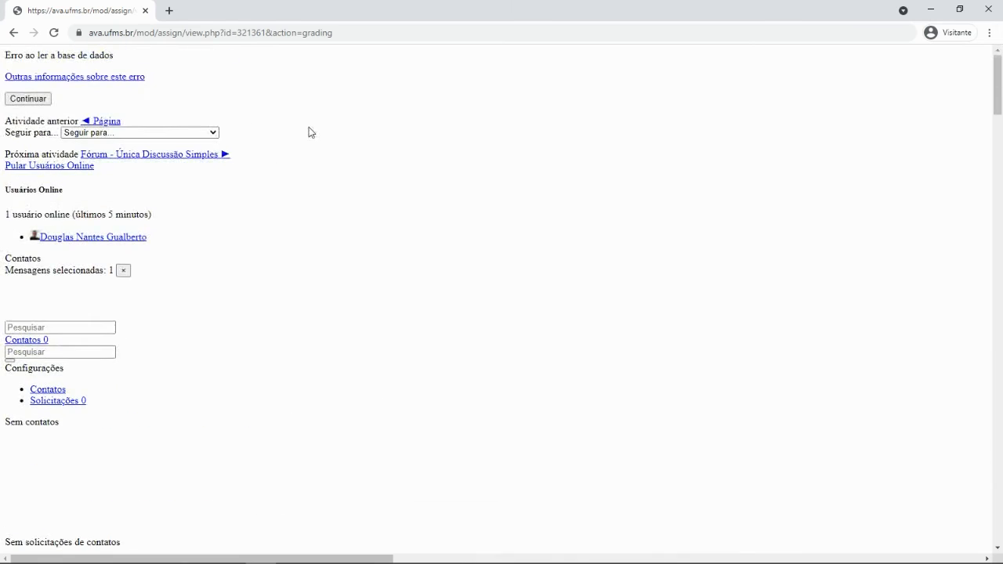
{"action": "left_click", "coordinate": [13, 35]}
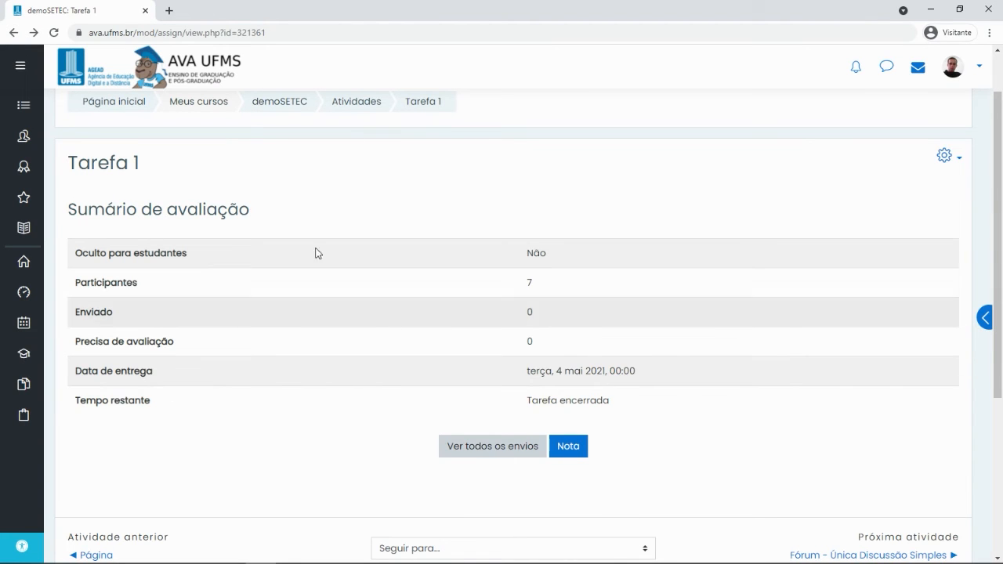
{"action": "left_click", "coordinate": [283, 109]}
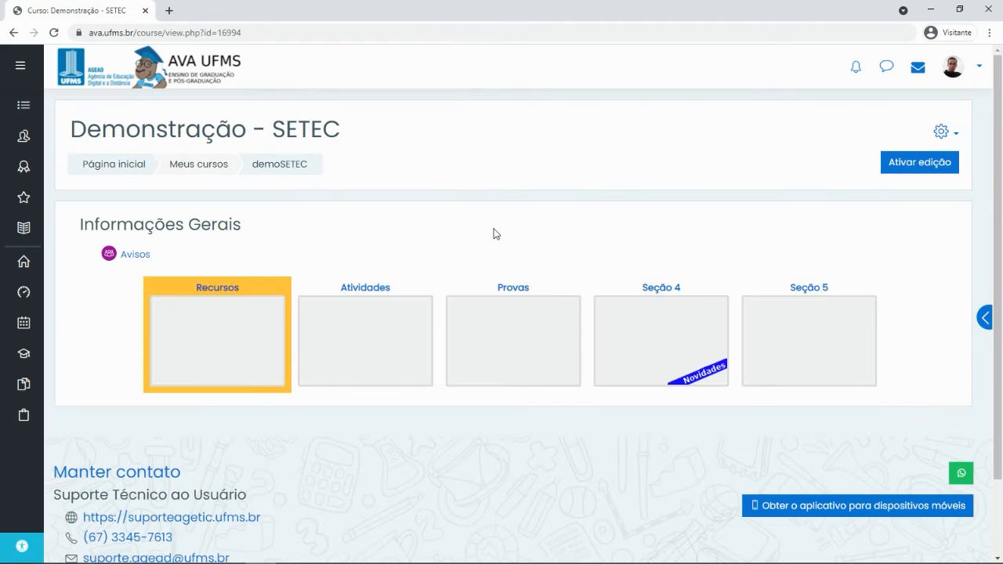
Open the Questionário quiz from Atividades and view its Tentativas: 1 results report
{"action": "left_click", "coordinate": [366, 326]}
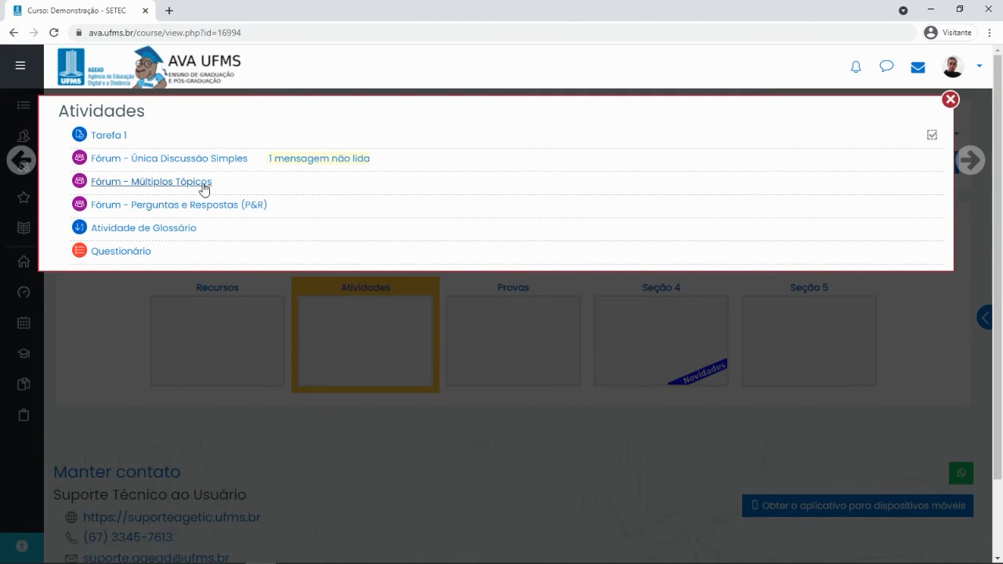
{"action": "left_click", "coordinate": [121, 251]}
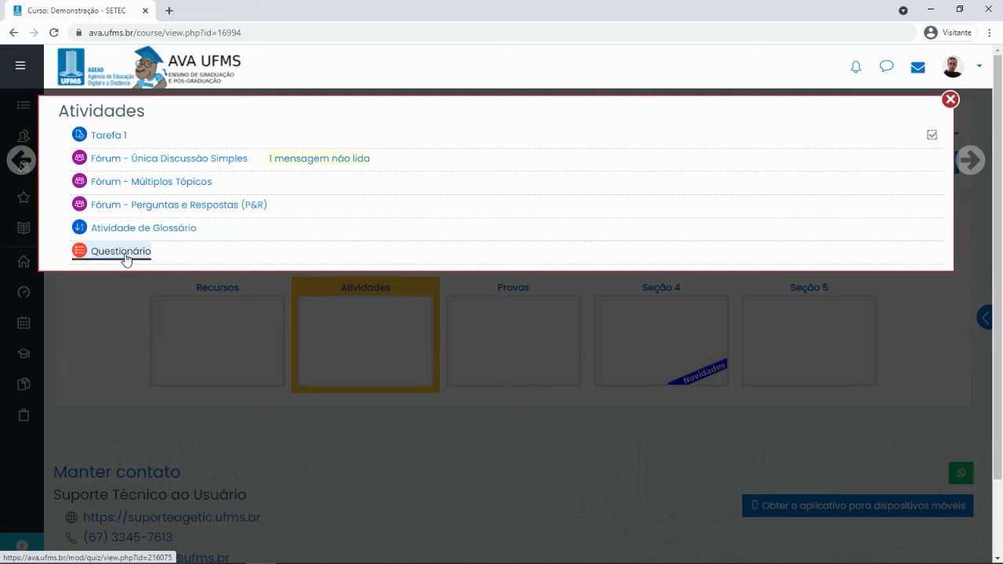
{"action": "scroll", "coordinate": [572, 319], "scroll_direction": "down", "scroll_amount": 2}
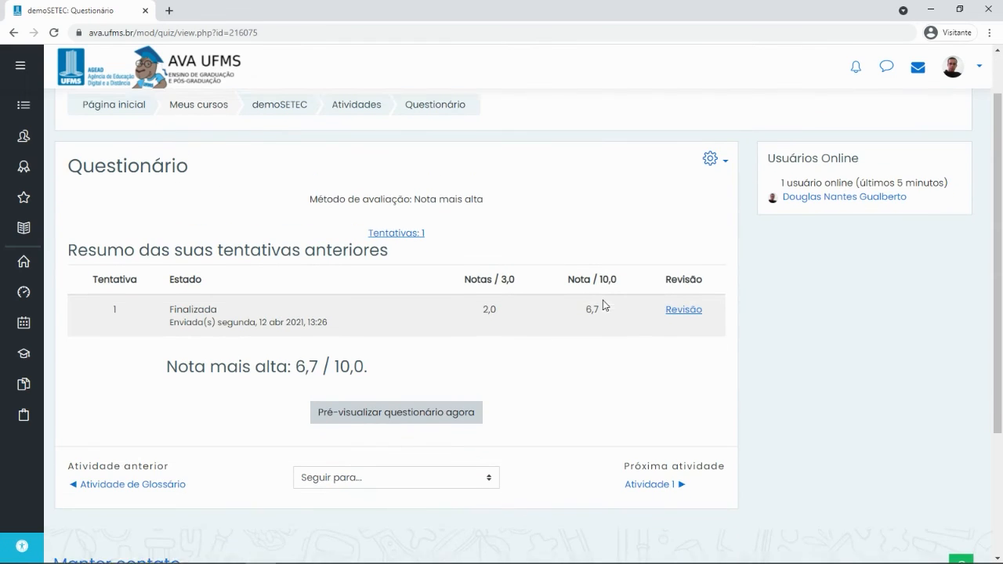
{"action": "scroll", "coordinate": [470, 305], "scroll_direction": "up", "scroll_amount": 1}
{"action": "scroll", "coordinate": [462, 298], "scroll_direction": "up", "scroll_amount": 1}
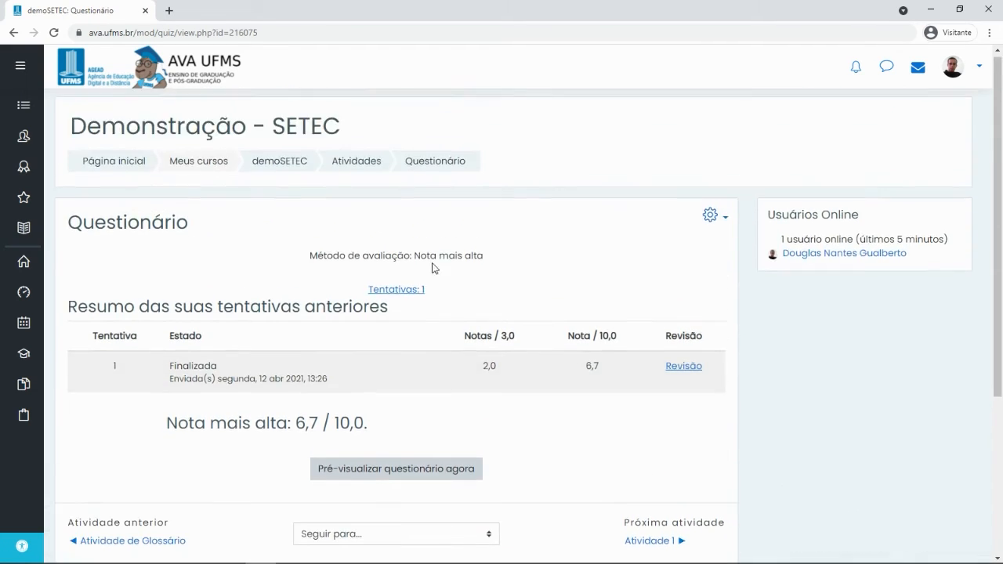
{"action": "left_click", "coordinate": [404, 297]}
{"action": "scroll", "coordinate": [579, 221], "scroll_direction": "down", "scroll_amount": 5}
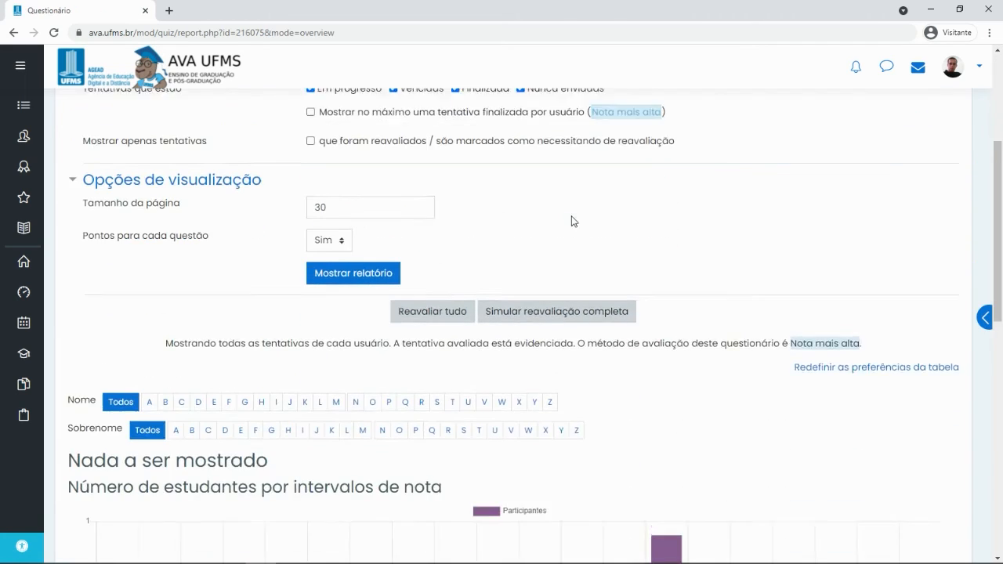
{"action": "scroll", "coordinate": [571, 218], "scroll_direction": "down", "scroll_amount": 6}
{"action": "scroll", "coordinate": [573, 218], "scroll_direction": "up", "scroll_amount": 9}
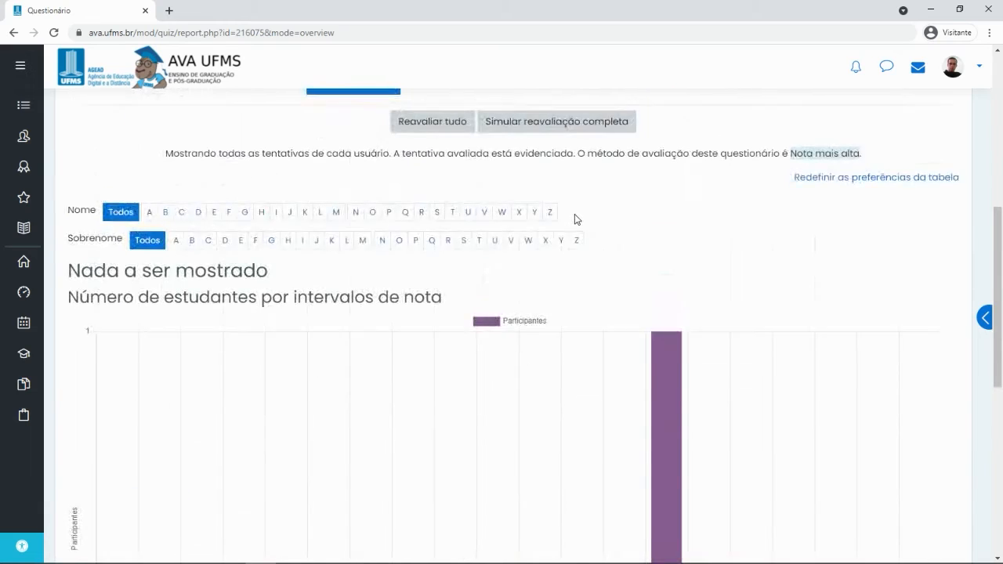
{"action": "scroll", "coordinate": [575, 219], "scroll_direction": "up", "scroll_amount": 2}
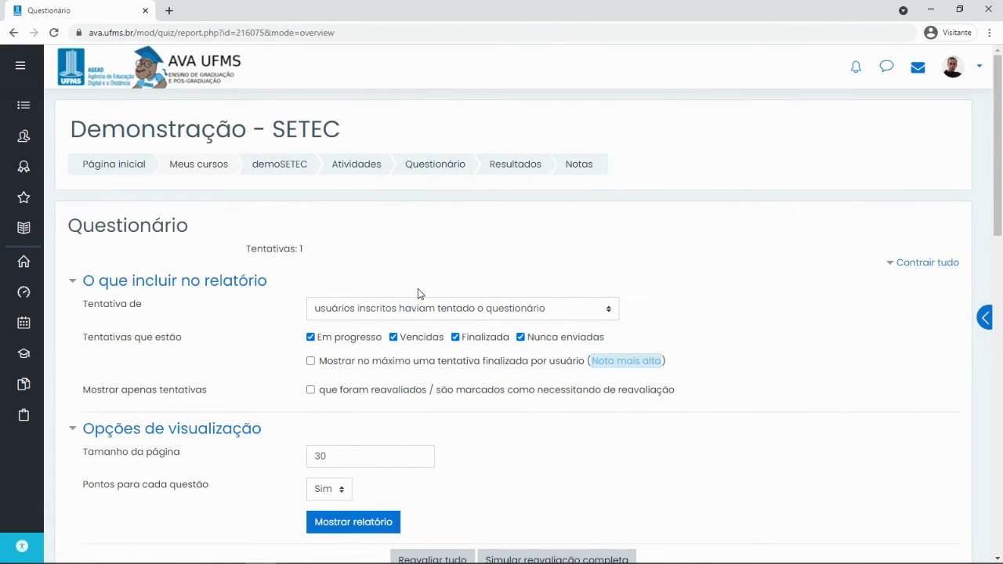
{"action": "left_click", "coordinate": [393, 309]}
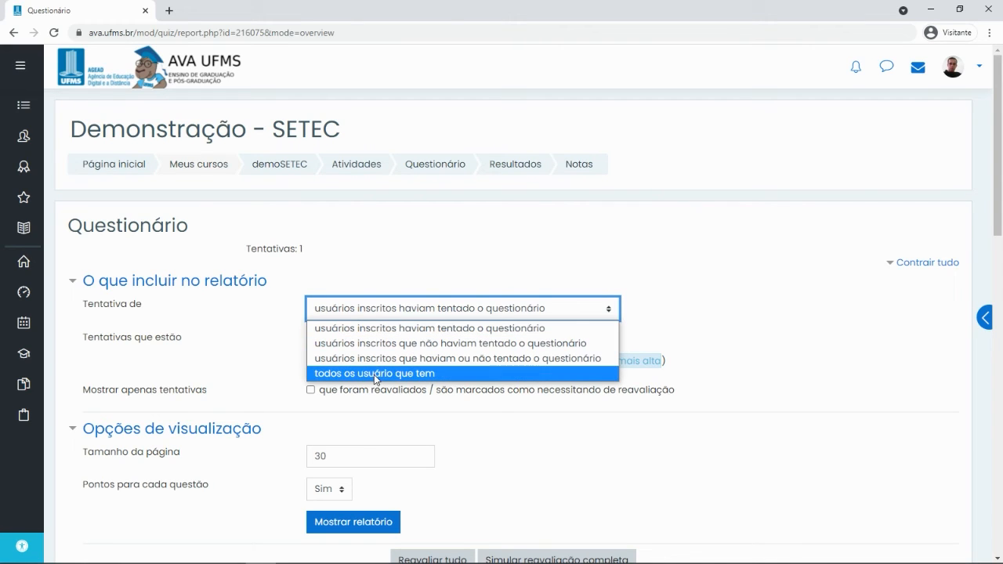
{"action": "left_click", "coordinate": [376, 374]}
{"action": "left_click", "coordinate": [346, 340]}
{"action": "left_click", "coordinate": [394, 341]}
{"action": "left_click", "coordinate": [479, 340]}
{"action": "left_click", "coordinate": [548, 342]}
{"action": "left_click", "coordinate": [455, 337]}
{"action": "left_click", "coordinate": [393, 337]}
{"action": "left_click", "coordinate": [311, 337]}
{"action": "scroll", "coordinate": [349, 362], "scroll_direction": "down", "scroll_amount": 2}
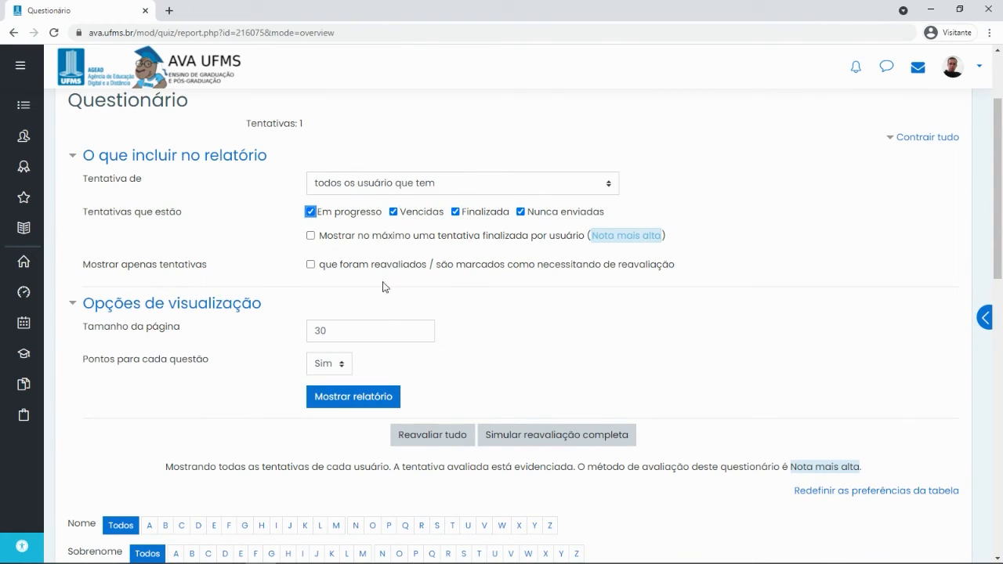
{"action": "scroll", "coordinate": [595, 298], "scroll_direction": "down", "scroll_amount": 3}
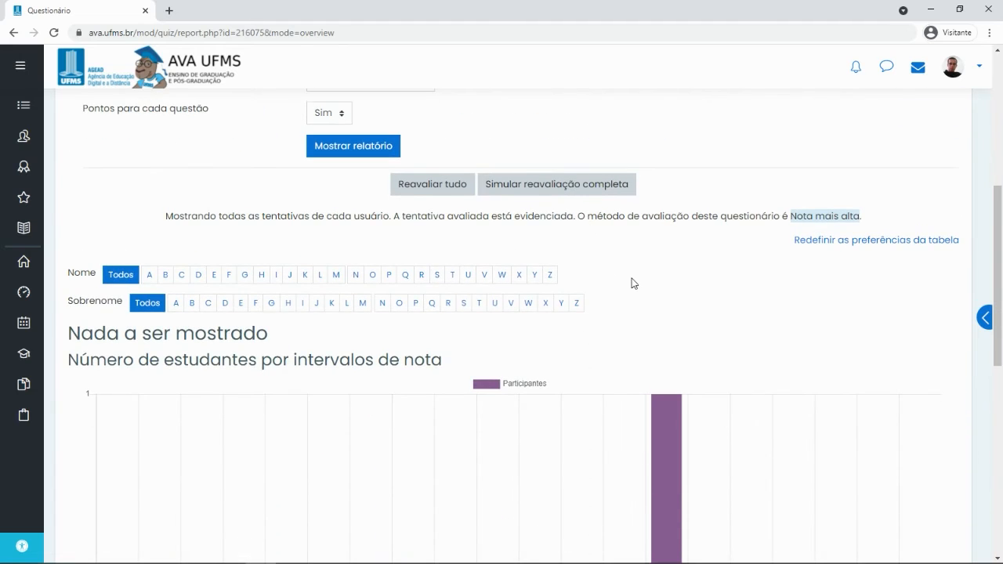
{"action": "scroll", "coordinate": [642, 274], "scroll_direction": "up", "scroll_amount": 3}
{"action": "left_click", "coordinate": [844, 367]}
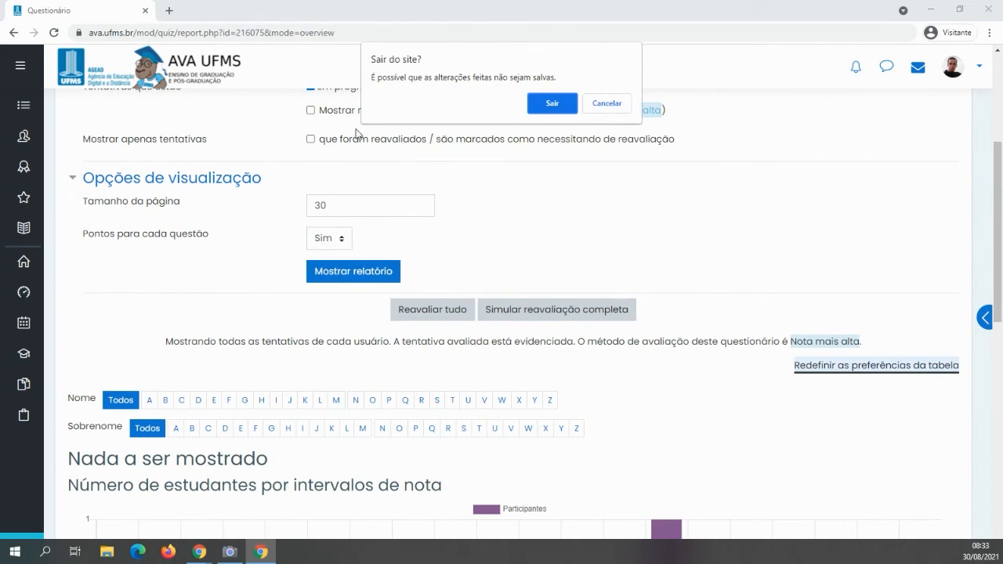
{"action": "left_click", "coordinate": [551, 102]}
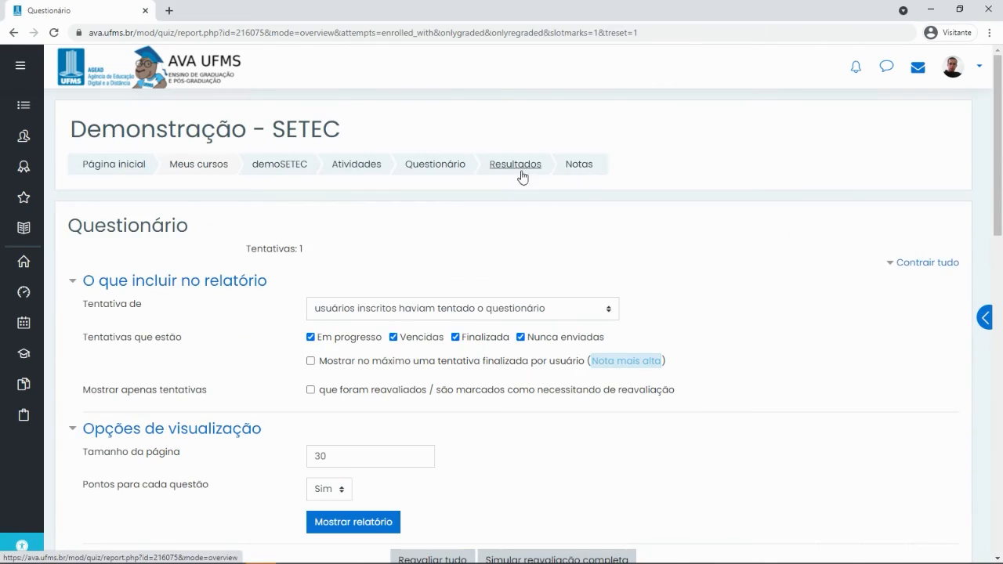
{"action": "scroll", "coordinate": [528, 206], "scroll_direction": "down", "scroll_amount": 4}
{"action": "scroll", "coordinate": [519, 199], "scroll_direction": "up", "scroll_amount": 2}
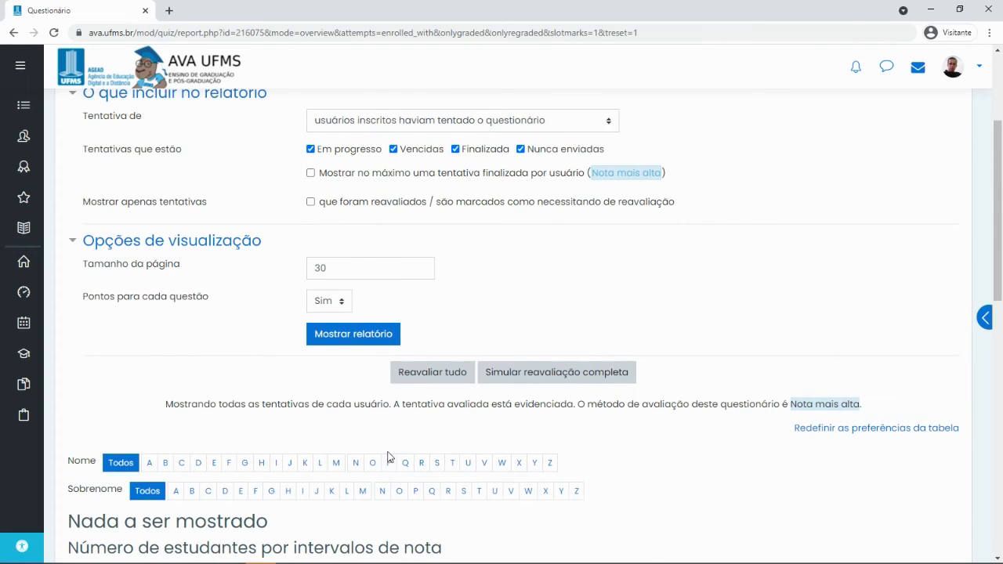
{"action": "scroll", "coordinate": [389, 456], "scroll_direction": "down", "scroll_amount": 2}
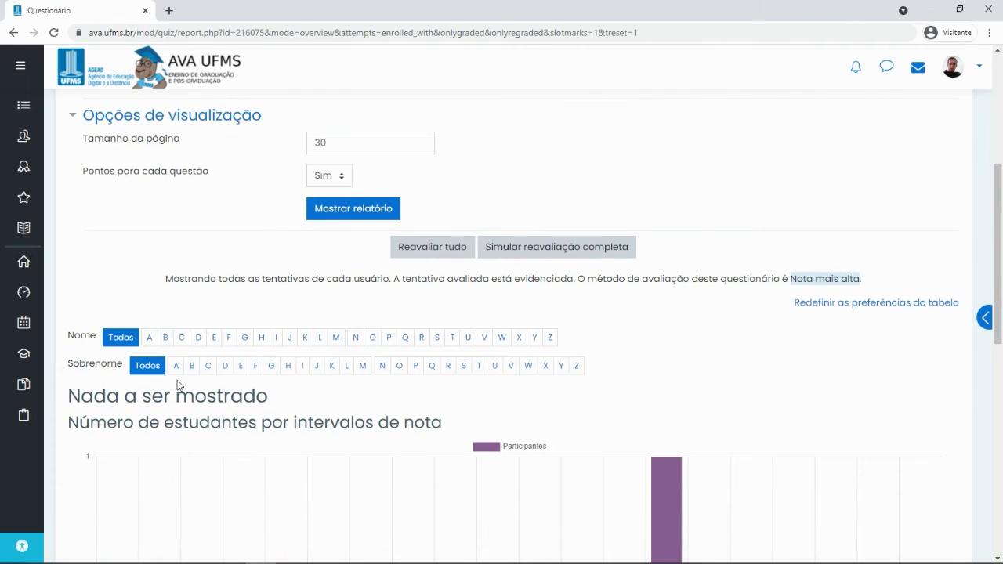
{"action": "left_click_drag", "start_coordinate": [84, 399], "coordinate": [304, 414]}
{"action": "scroll", "coordinate": [515, 353], "scroll_direction": "down", "scroll_amount": 6}
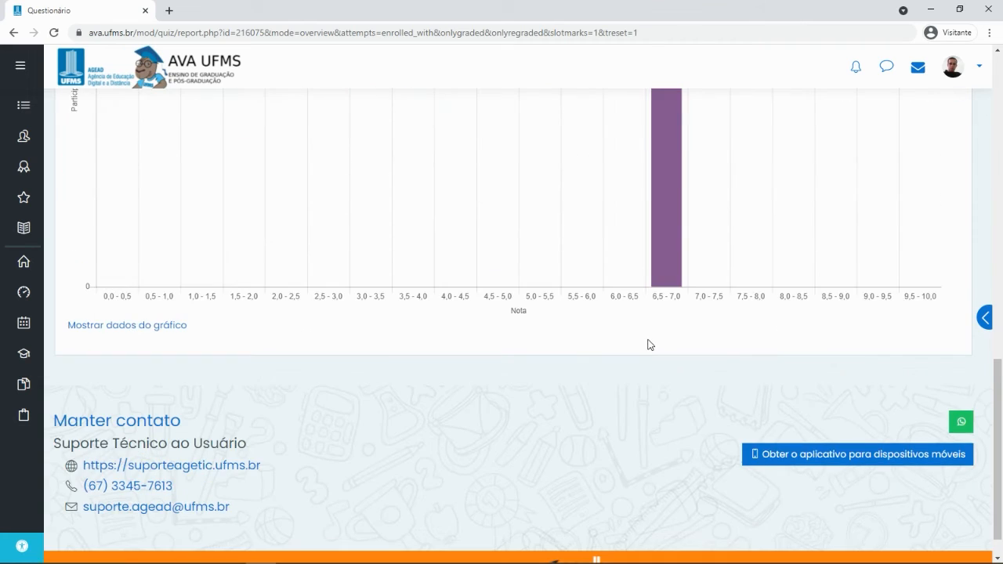
{"action": "scroll", "coordinate": [648, 345], "scroll_direction": "up", "scroll_amount": 6}
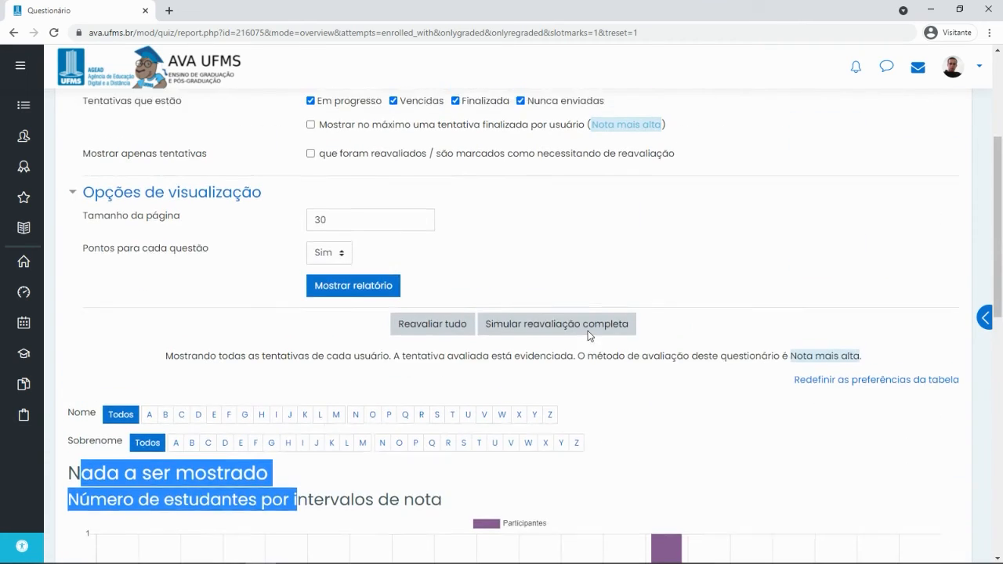
{"action": "scroll", "coordinate": [589, 335], "scroll_direction": "up", "scroll_amount": 1}
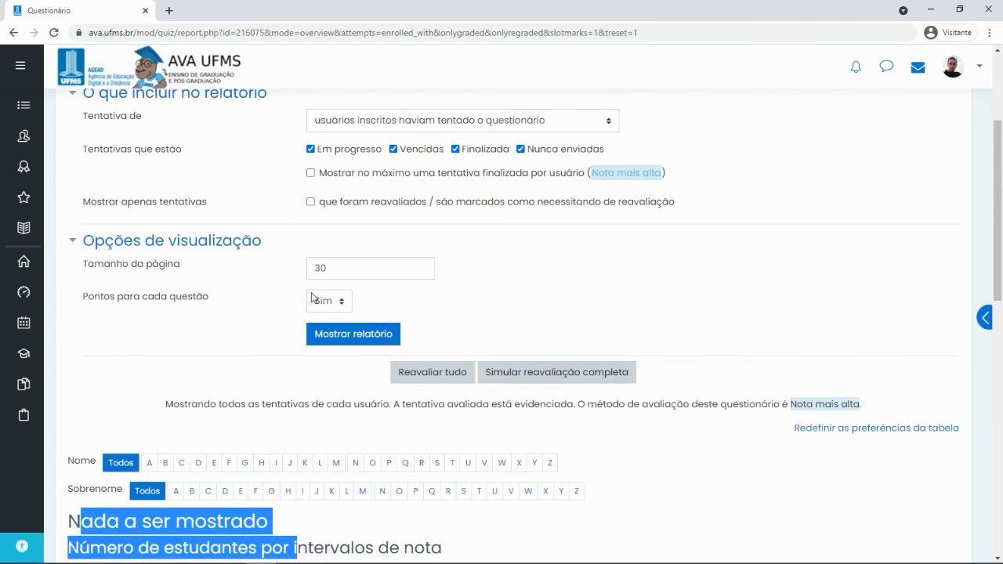
{"action": "scroll", "coordinate": [581, 261], "scroll_direction": "up", "scroll_amount": 2}
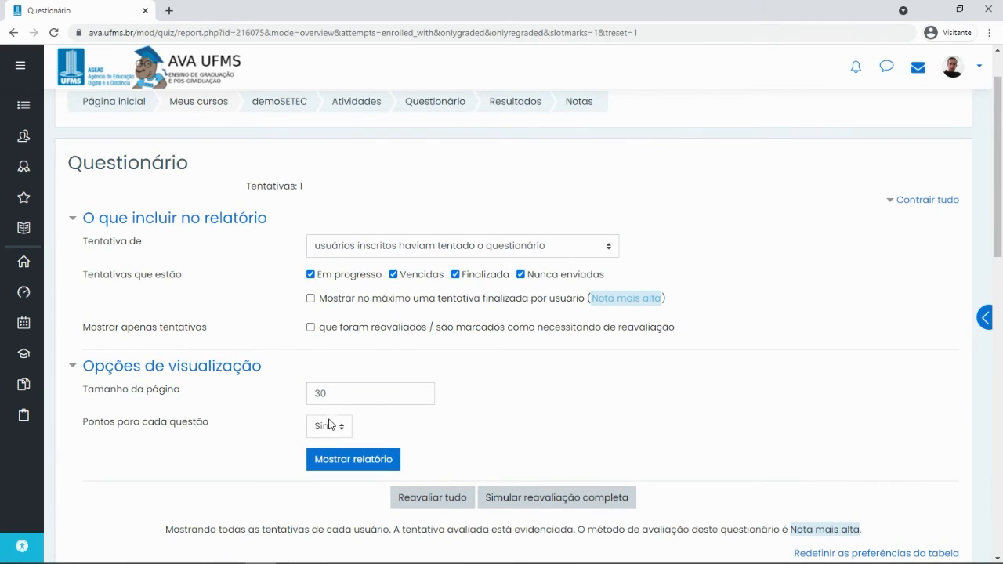
Report attempts from all users and regrade every Questionário attempt with Reavaliar tudo
{"action": "left_click", "coordinate": [363, 242]}
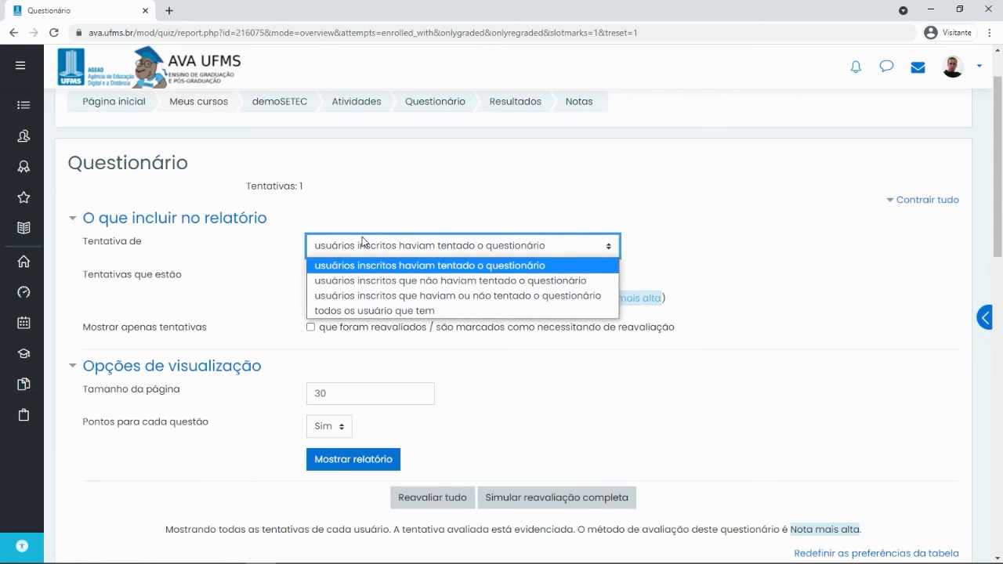
{"action": "left_click", "coordinate": [346, 311]}
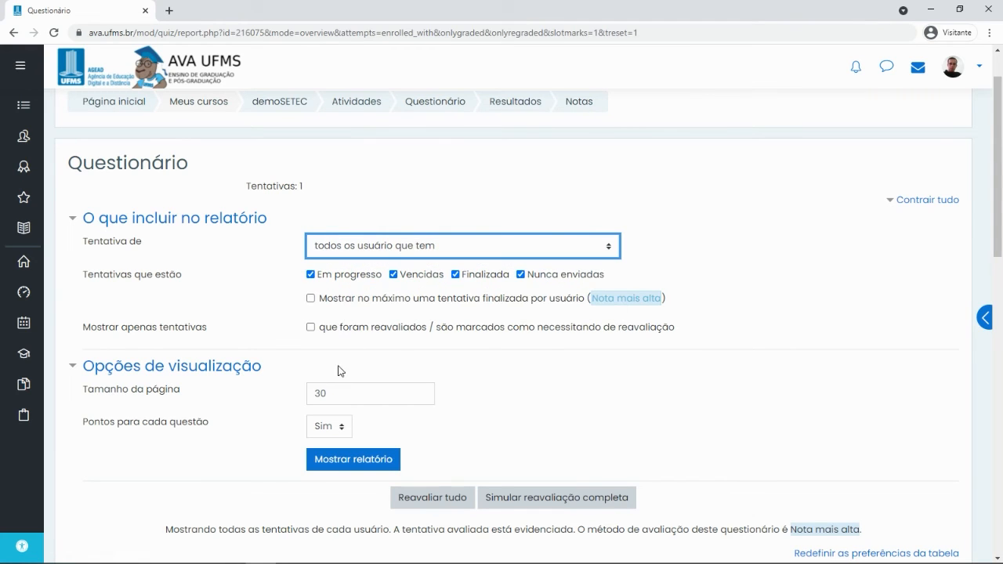
{"action": "scroll", "coordinate": [447, 349], "scroll_direction": "down", "scroll_amount": 2}
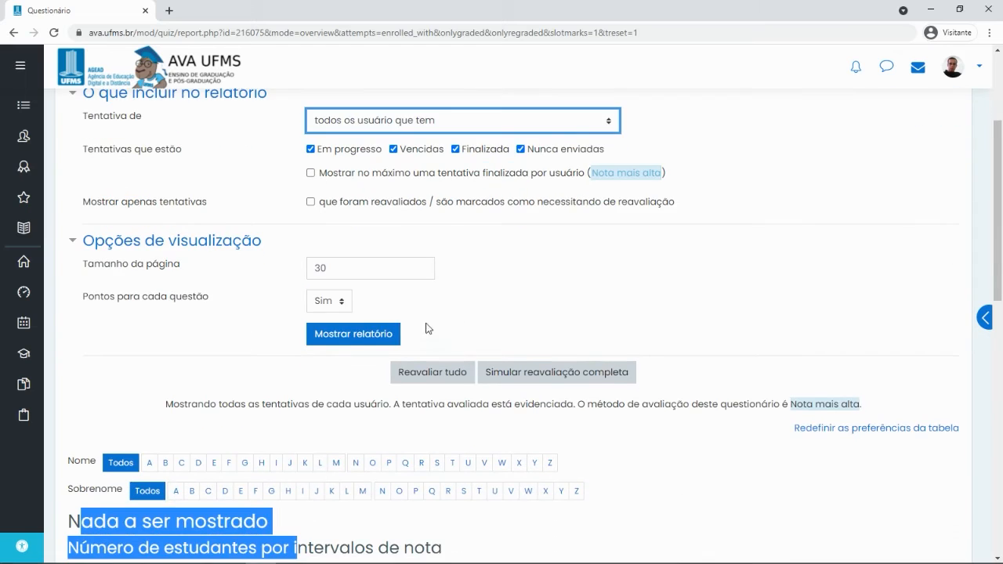
{"action": "scroll", "coordinate": [363, 298], "scroll_direction": "down", "scroll_amount": 1}
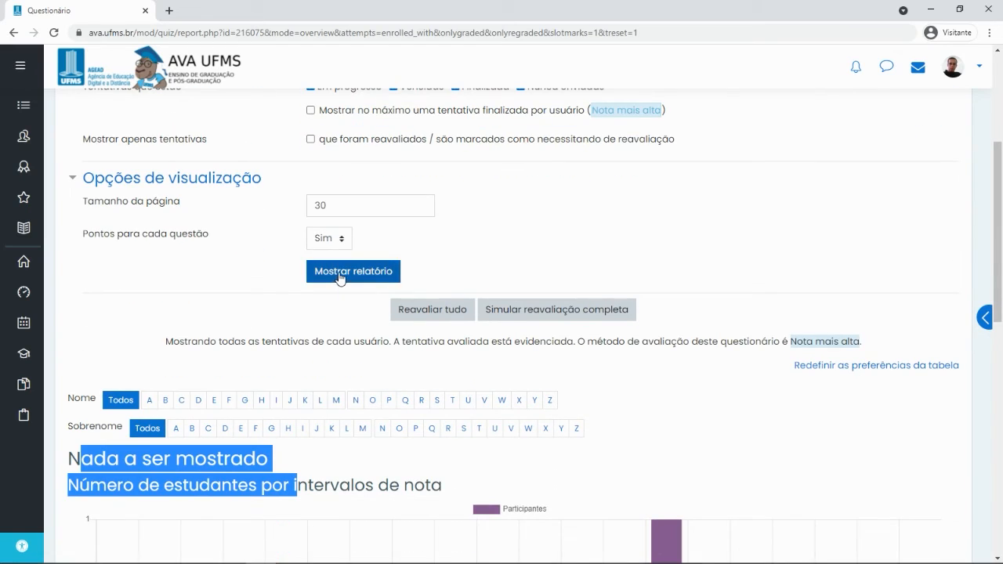
{"action": "left_click", "coordinate": [425, 307]}
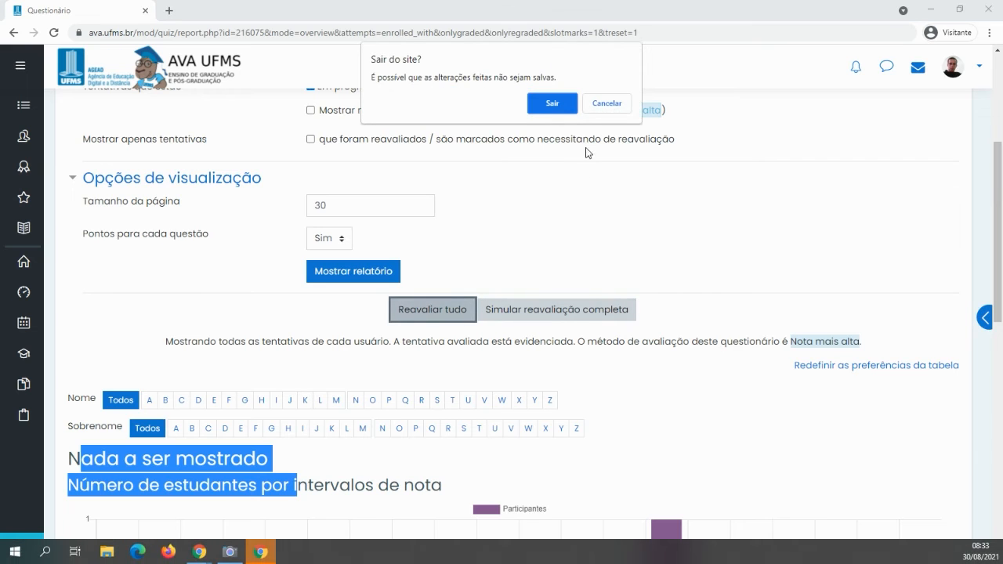
{"action": "left_click", "coordinate": [540, 102]}
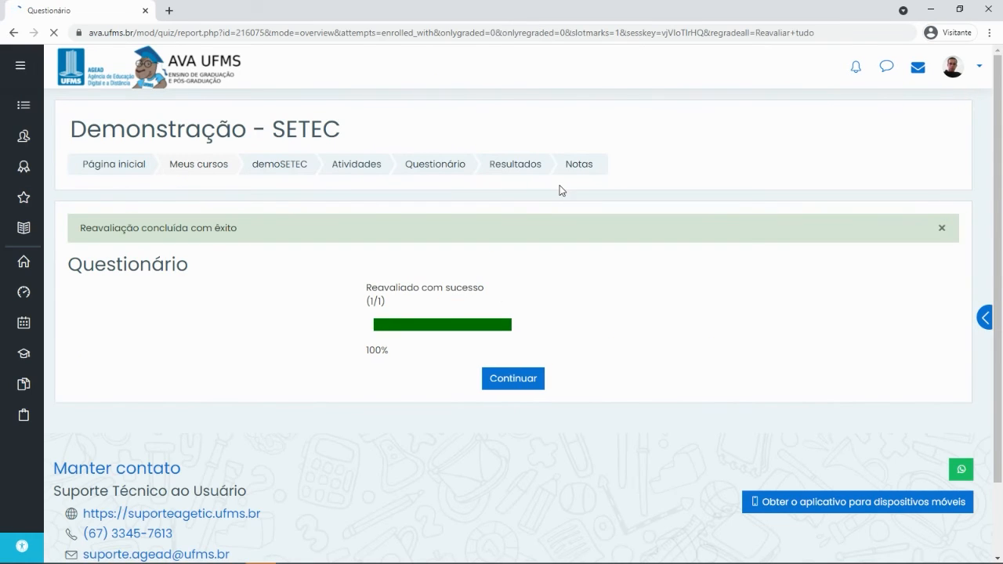
{"action": "left_click", "coordinate": [515, 380]}
Review the regraded Questionário results report
{"action": "scroll", "coordinate": [597, 232], "scroll_direction": "down", "scroll_amount": 4}
{"action": "scroll", "coordinate": [595, 235], "scroll_direction": "up", "scroll_amount": 1}
{"action": "scroll", "coordinate": [592, 232], "scroll_direction": "down", "scroll_amount": 2}
{"action": "scroll", "coordinate": [591, 232], "scroll_direction": "up", "scroll_amount": 4}
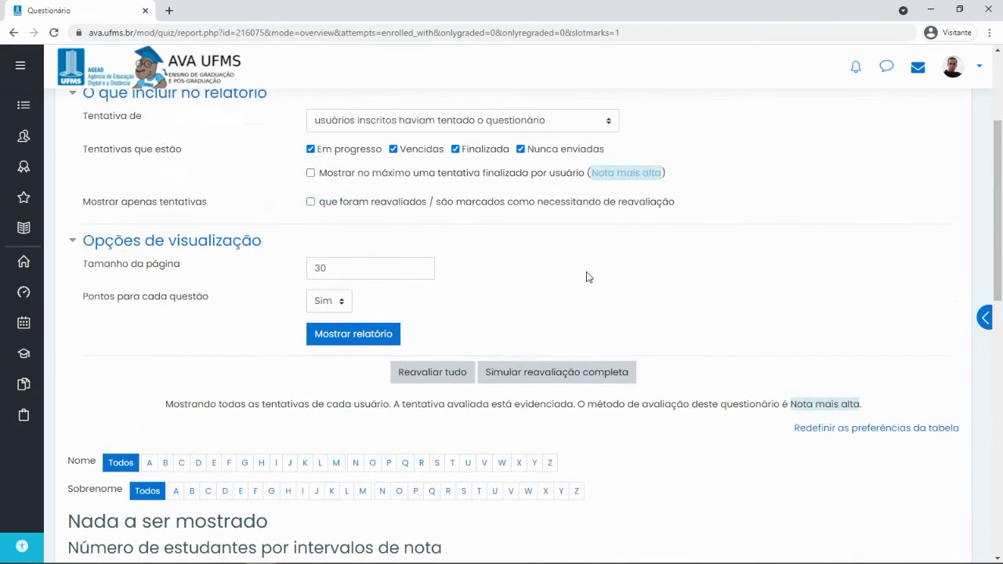
{"action": "scroll", "coordinate": [423, 344], "scroll_direction": "up", "scroll_amount": 3}
{"action": "scroll", "coordinate": [458, 362], "scroll_direction": "down", "scroll_amount": 5}
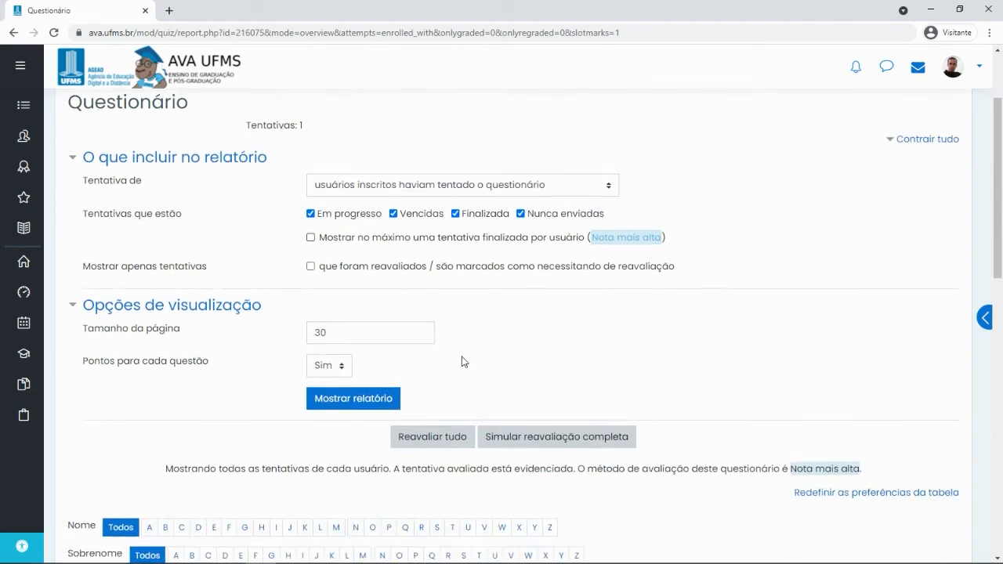
{"action": "scroll", "coordinate": [425, 336], "scroll_direction": "up", "scroll_amount": 1}
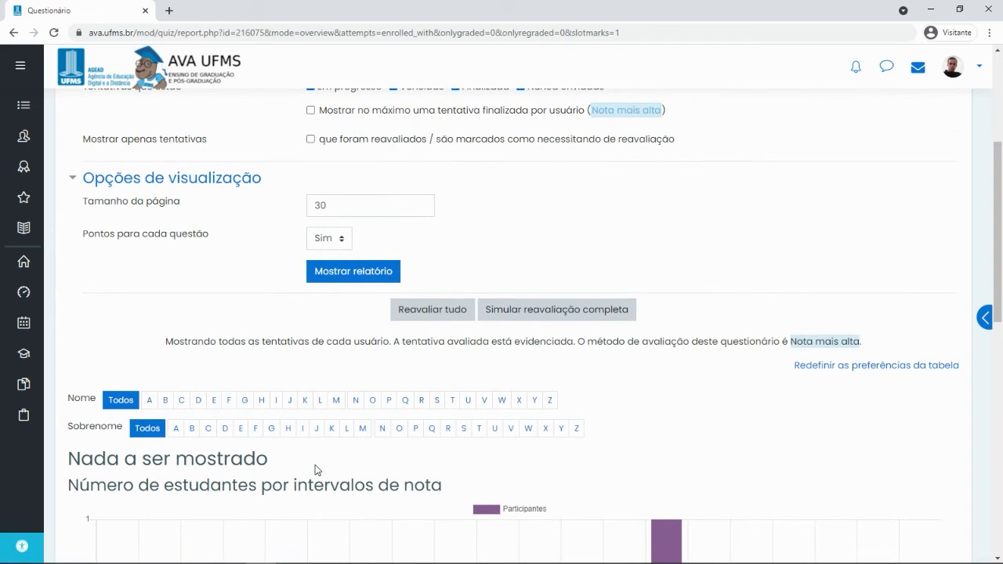
{"action": "scroll", "coordinate": [97, 384], "scroll_direction": "down", "scroll_amount": 1}
{"action": "left_click_drag", "start_coordinate": [68, 395], "coordinate": [359, 413]}
{"action": "left_click", "coordinate": [444, 402]}
{"action": "scroll", "coordinate": [244, 379], "scroll_direction": "down", "scroll_amount": 2}
{"action": "left_click_drag", "start_coordinate": [69, 270], "coordinate": [293, 277]}
{"action": "scroll", "coordinate": [316, 282], "scroll_direction": "up", "scroll_amount": 5}
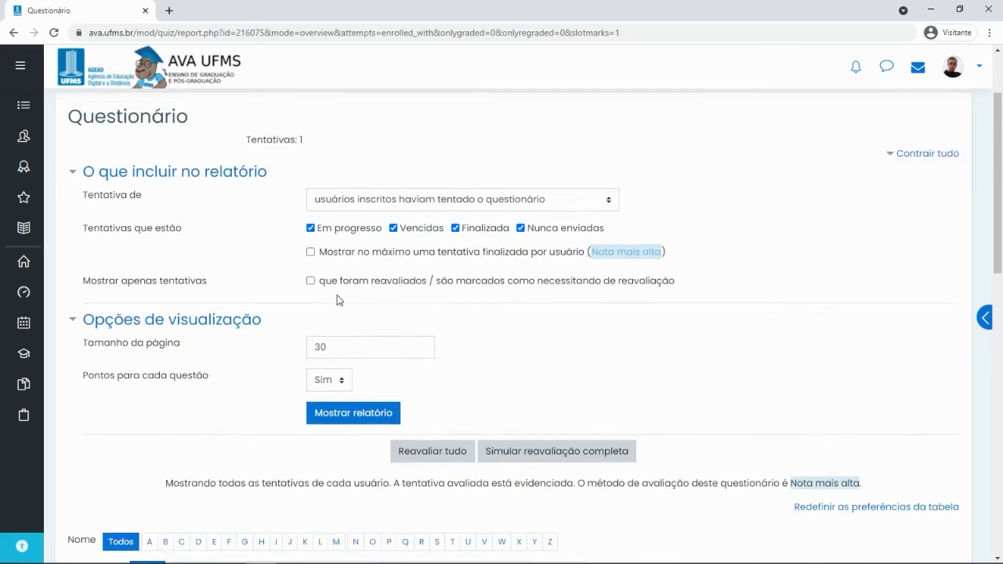
{"action": "scroll", "coordinate": [338, 300], "scroll_direction": "up", "scroll_amount": 2}
Return to the course's Atividades section, close it, and open the gradebook report
{"action": "left_click", "coordinate": [357, 166]}
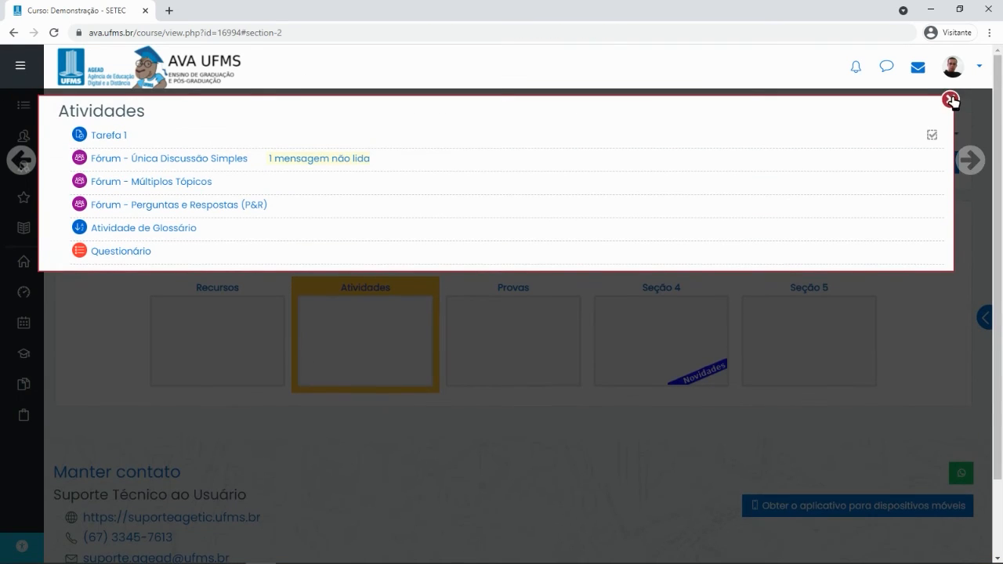
{"action": "left_click", "coordinate": [950, 101]}
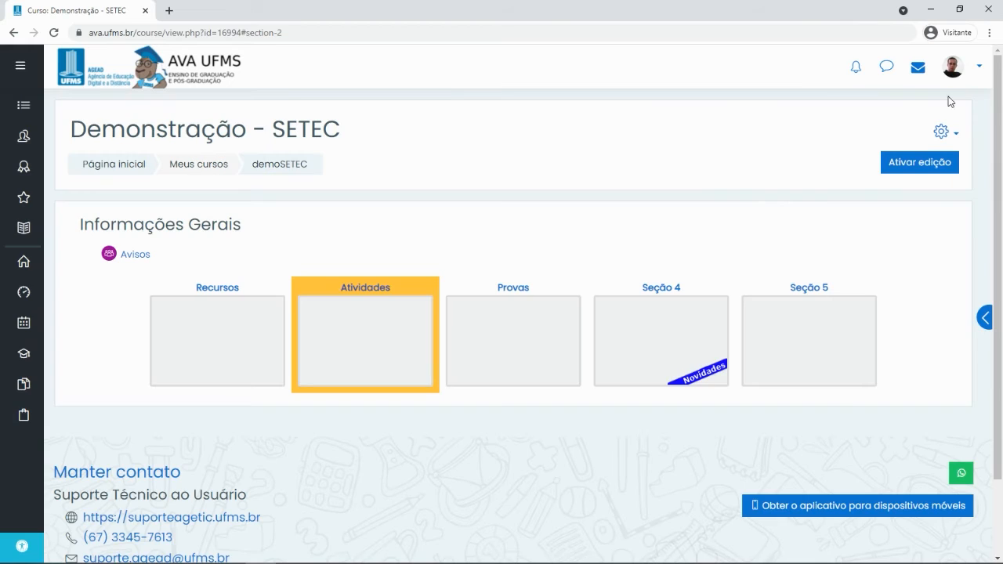
{"action": "left_click", "coordinate": [26, 236]}
Show the grade report for Todos os participantes (7 listed), then return to the demoSETEC course
{"action": "scroll", "coordinate": [370, 170], "scroll_direction": "down", "scroll_amount": 1}
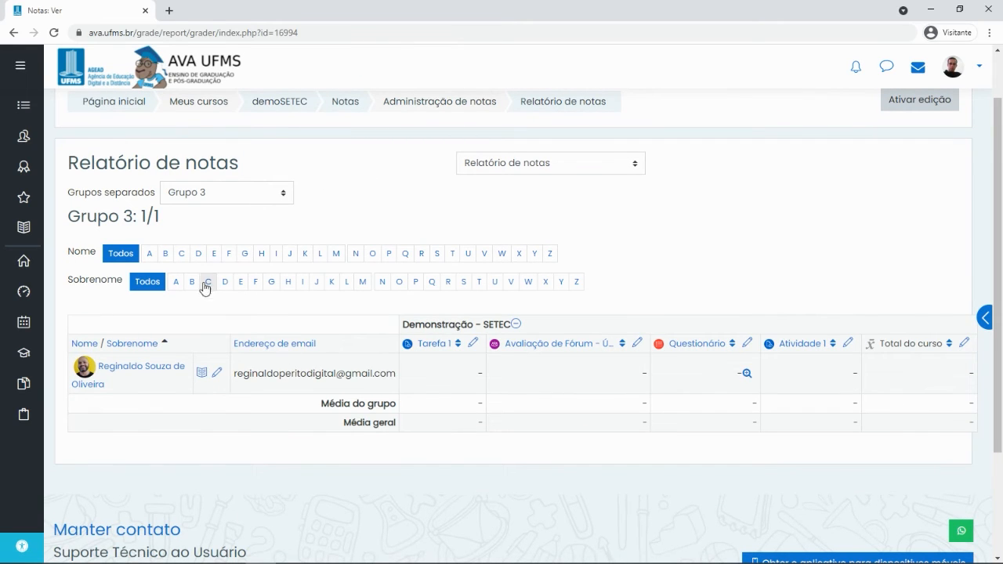
{"action": "left_click", "coordinate": [225, 201]}
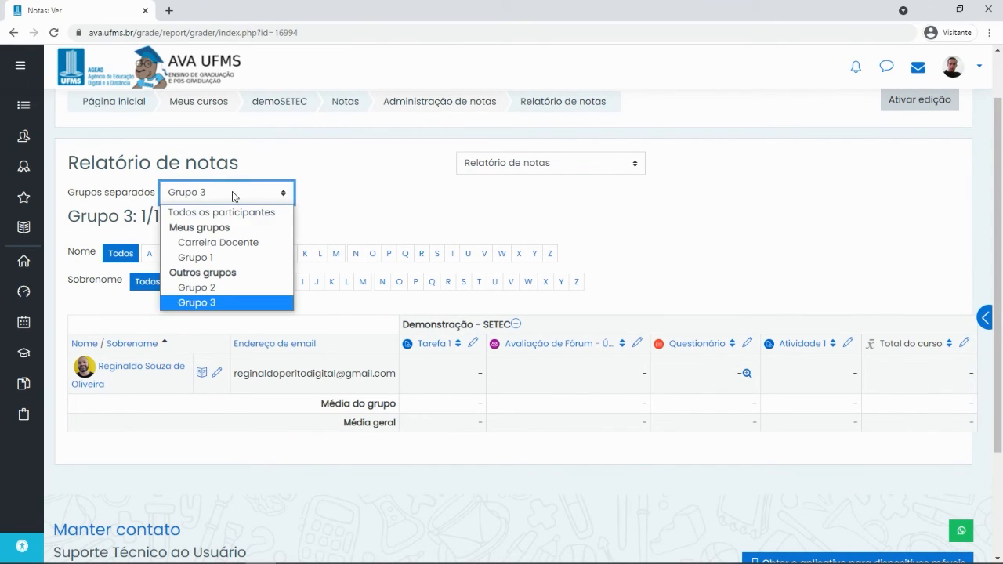
{"action": "left_click", "coordinate": [210, 218]}
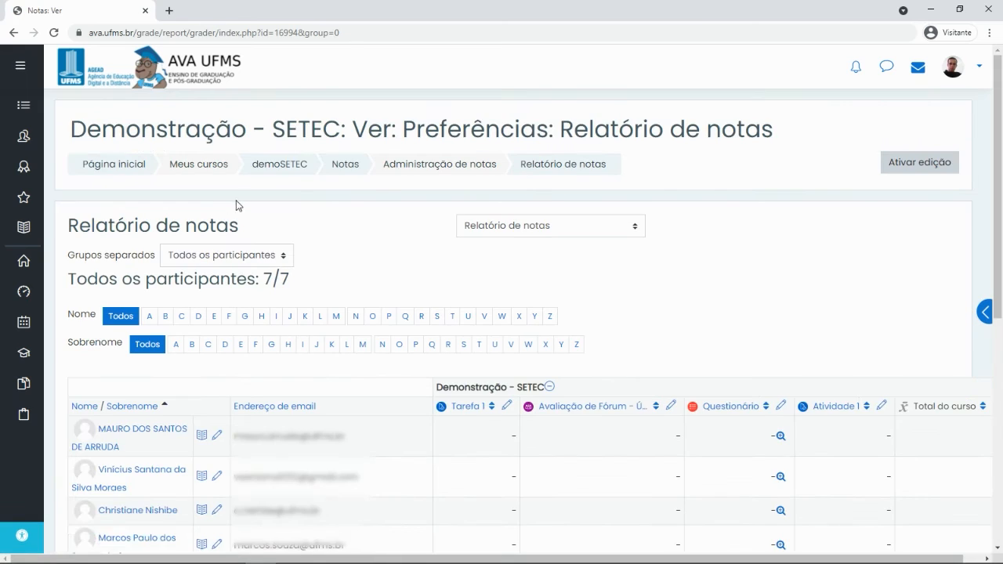
{"action": "scroll", "coordinate": [387, 314], "scroll_direction": "down", "scroll_amount": 3}
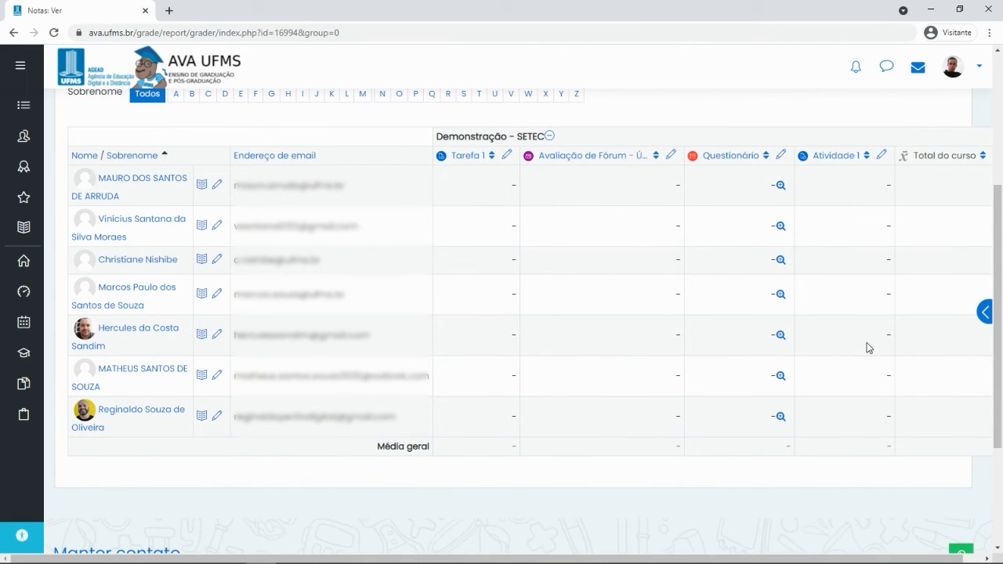
{"action": "scroll", "coordinate": [336, 225], "scroll_direction": "down", "scroll_amount": 1}
{"action": "scroll", "coordinate": [336, 225], "scroll_direction": "up", "scroll_amount": 2}
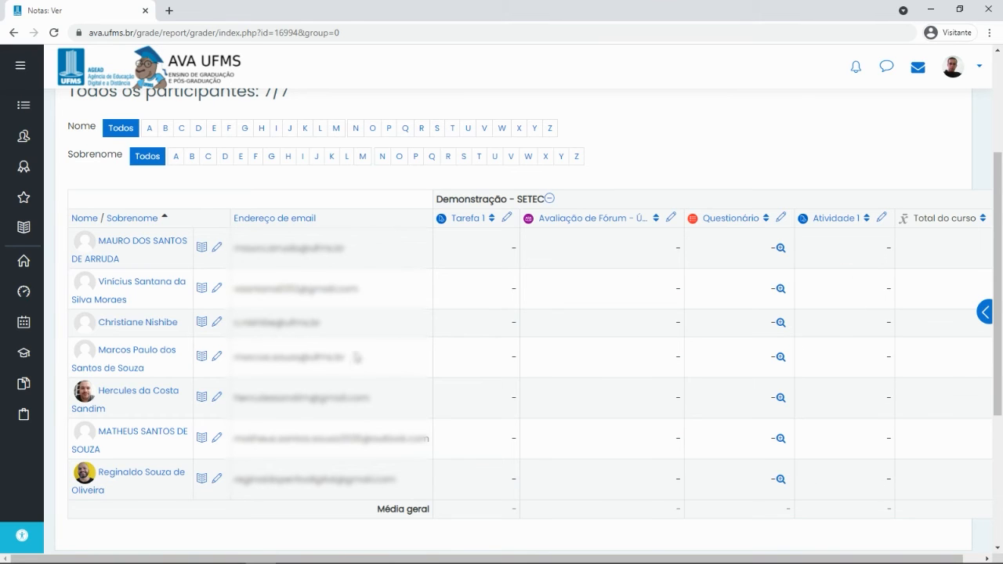
{"action": "scroll", "coordinate": [277, 305], "scroll_direction": "up", "scroll_amount": 3}
{"action": "left_click", "coordinate": [280, 164]}
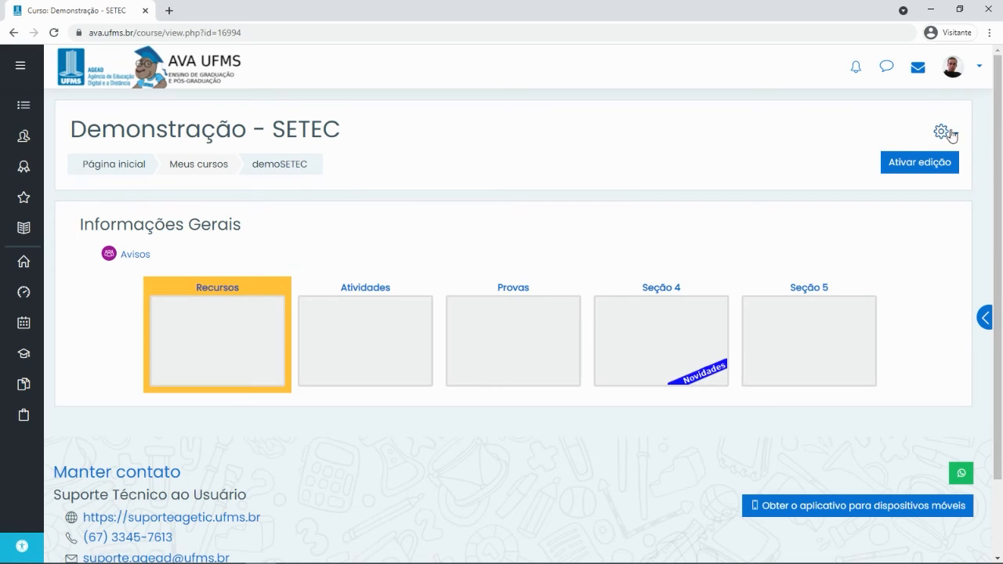
Delete Atividade 1 from Seção 4 in editing mode, then turn course editing back off
{"action": "left_click", "coordinate": [868, 163]}
{"action": "scroll", "coordinate": [586, 260], "scroll_direction": "down", "scroll_amount": 4}
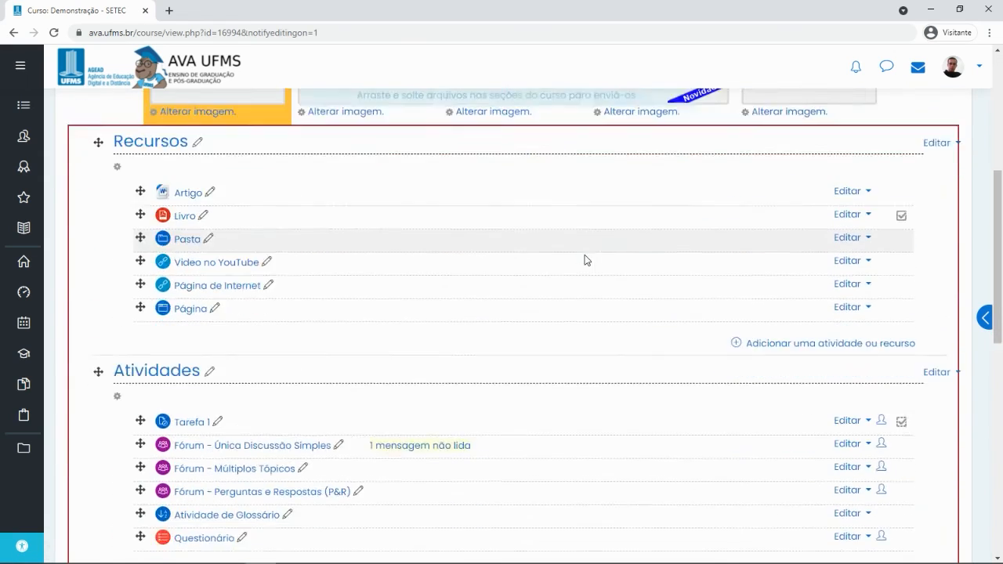
{"action": "scroll", "coordinate": [583, 260], "scroll_direction": "down", "scroll_amount": 10}
{"action": "scroll", "coordinate": [577, 260], "scroll_direction": "up", "scroll_amount": 1}
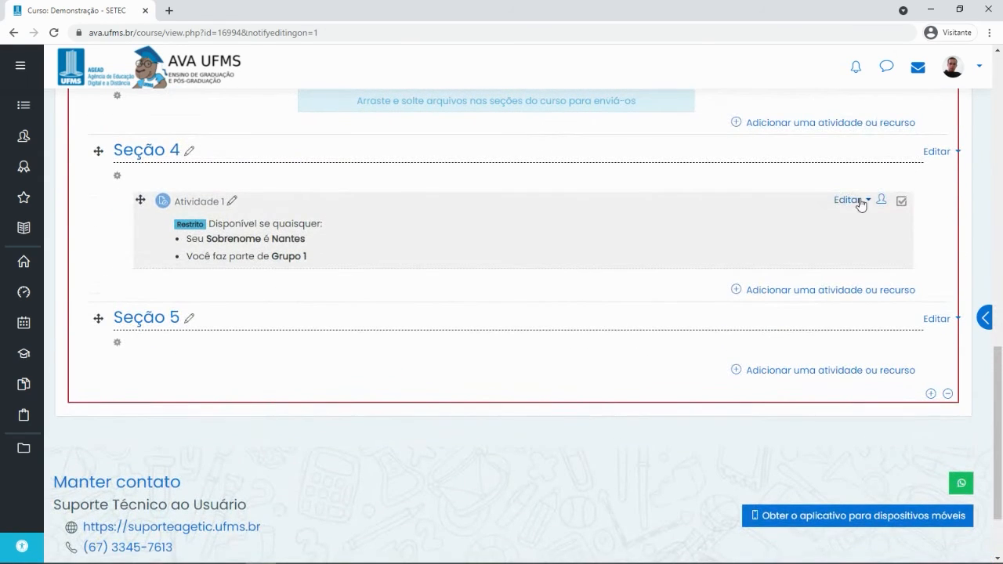
{"action": "left_click", "coordinate": [850, 200]}
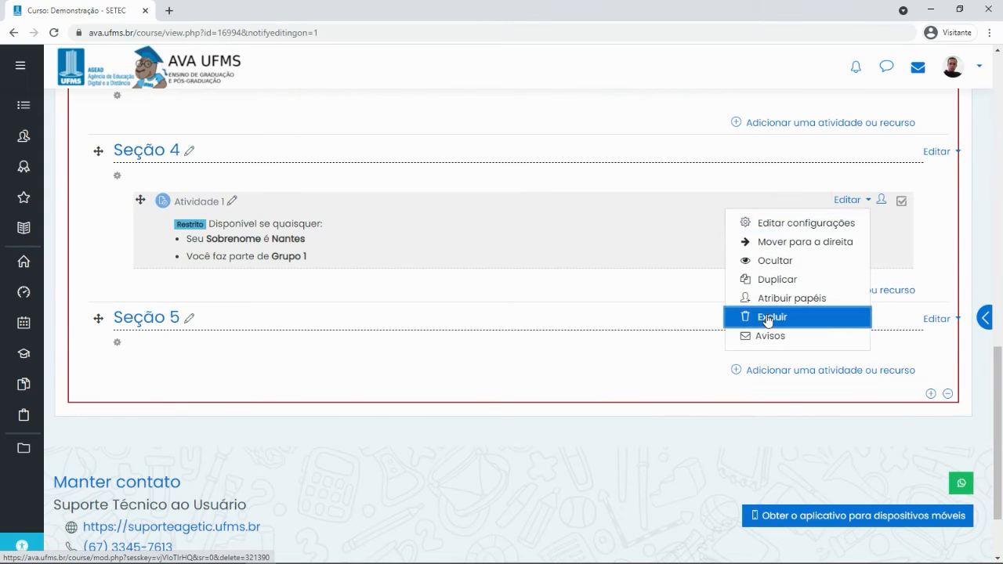
{"action": "left_click", "coordinate": [768, 319]}
{"action": "left_click", "coordinate": [660, 159]}
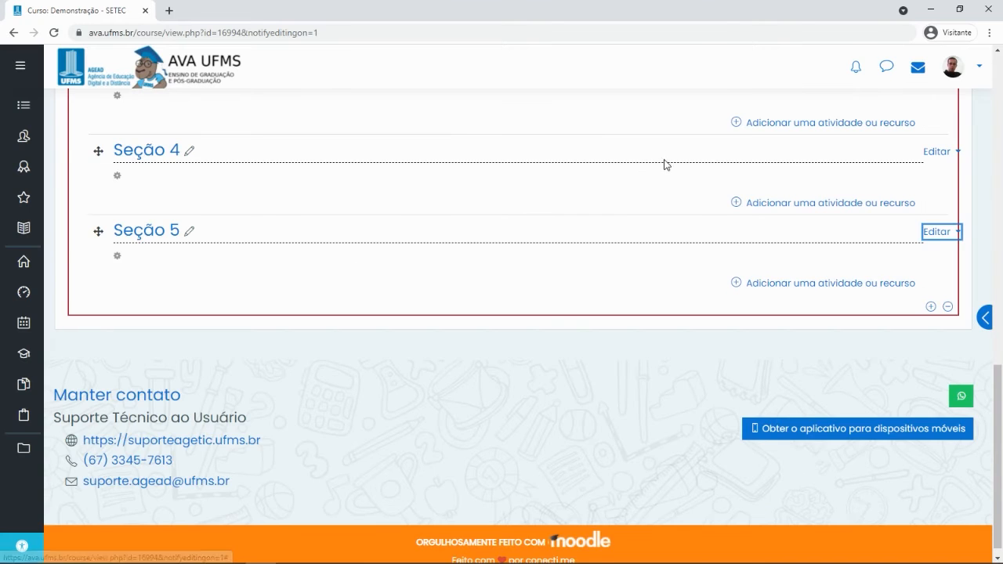
{"action": "scroll", "coordinate": [591, 262], "scroll_direction": "up", "scroll_amount": 10}
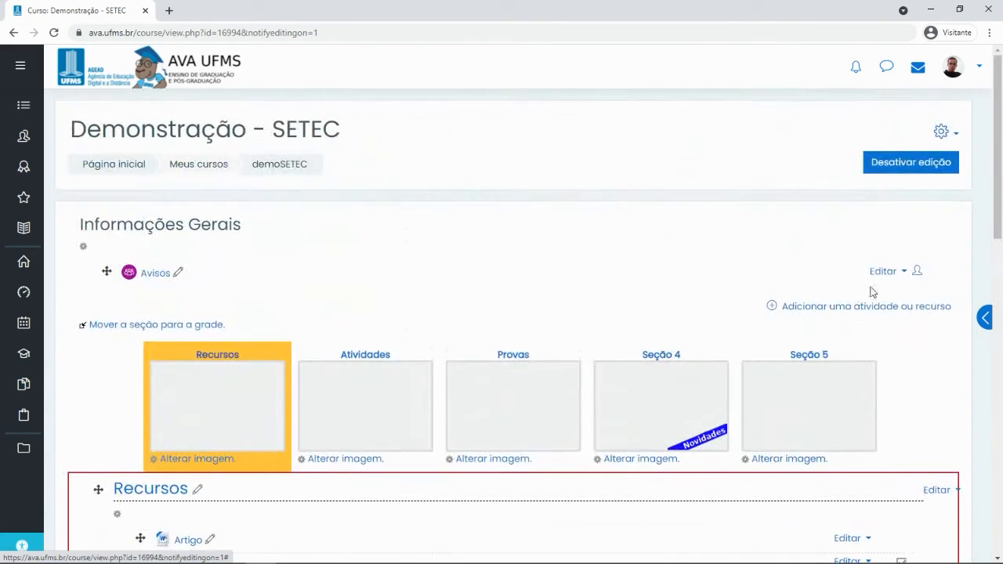
{"action": "left_click", "coordinate": [898, 162]}
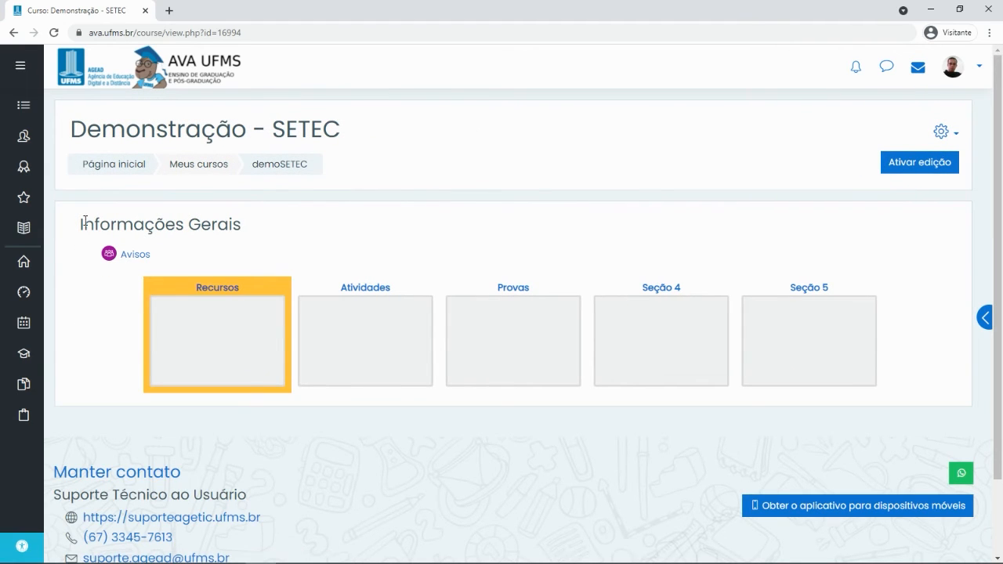
Open the course grader report and turn on gradebook editing
{"action": "left_click", "coordinate": [21, 229]}
{"action": "scroll", "coordinate": [548, 259], "scroll_direction": "down", "scroll_amount": 1}
{"action": "scroll", "coordinate": [573, 256], "scroll_direction": "down", "scroll_amount": 1}
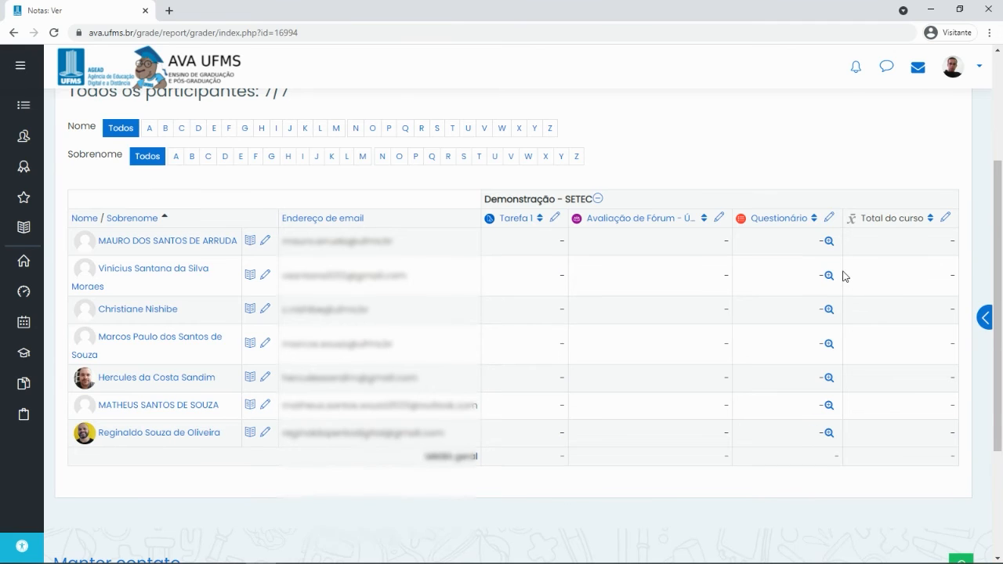
{"action": "scroll", "coordinate": [853, 277], "scroll_direction": "up", "scroll_amount": 2}
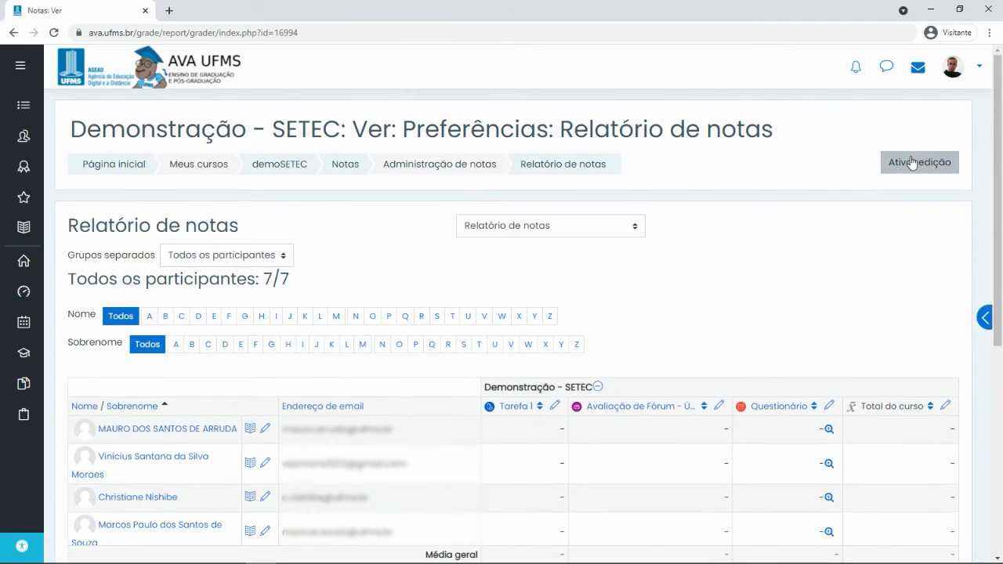
{"action": "left_click", "coordinate": [918, 164]}
{"action": "scroll", "coordinate": [874, 405], "scroll_direction": "down", "scroll_amount": 2}
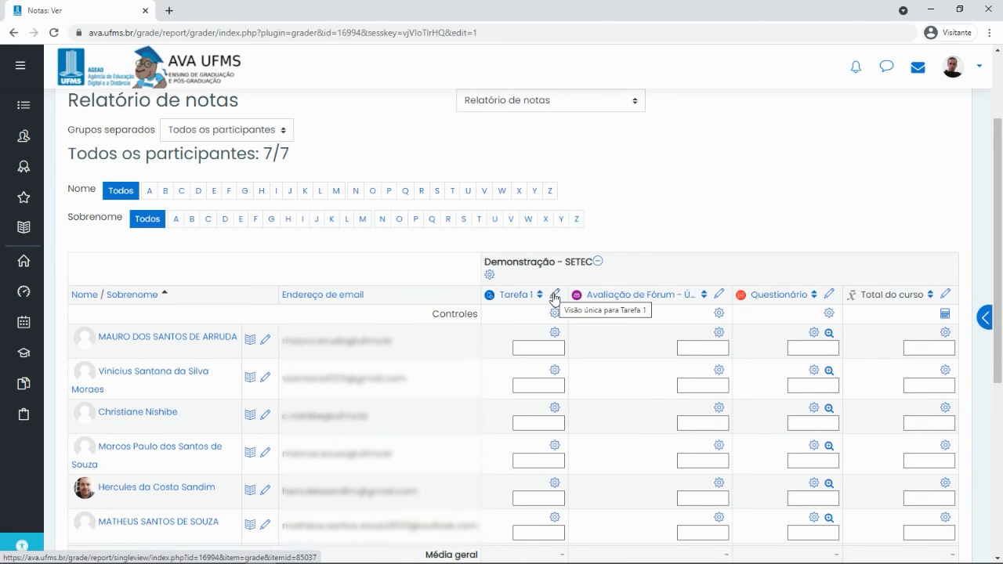
Open Tarefa 1's Visão única grading page and review its participants and 0,0–30,0 range
{"action": "left_click", "coordinate": [553, 297]}
{"action": "scroll", "coordinate": [284, 329], "scroll_direction": "down", "scroll_amount": 3}
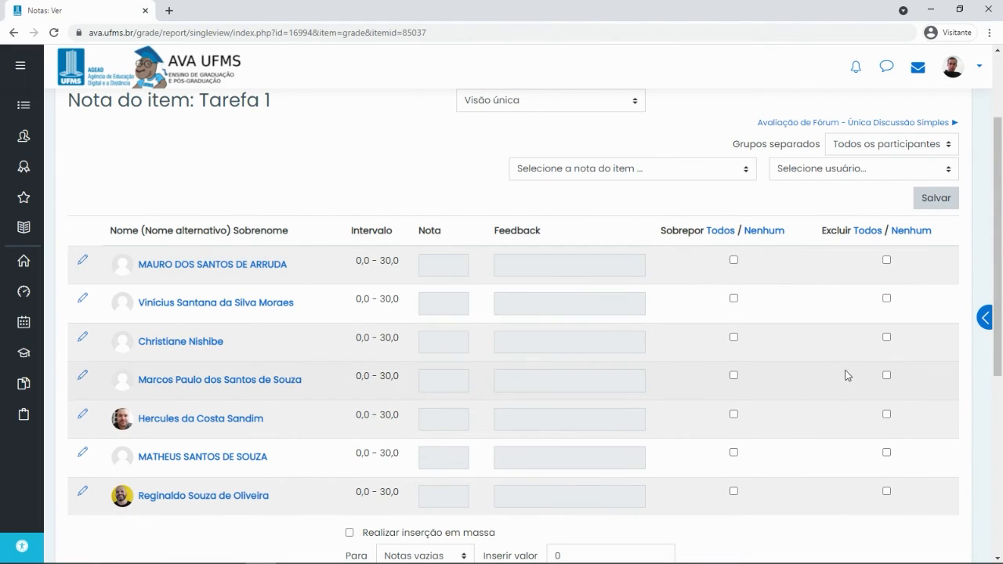
{"action": "scroll", "coordinate": [707, 313], "scroll_direction": "down", "scroll_amount": 2}
{"action": "scroll", "coordinate": [700, 347], "scroll_direction": "up", "scroll_amount": 2}
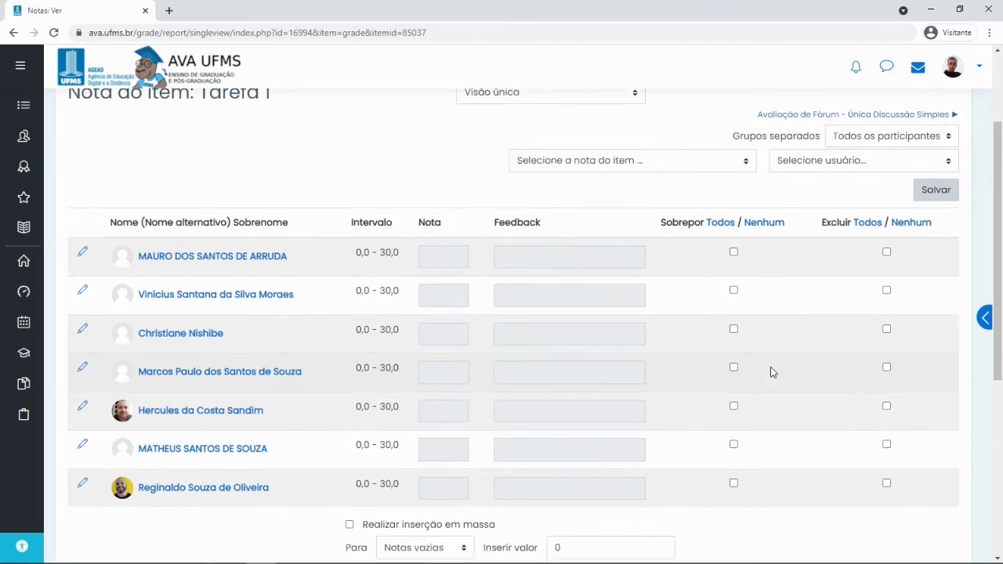
{"action": "scroll", "coordinate": [771, 372], "scroll_direction": "down", "scroll_amount": 3}
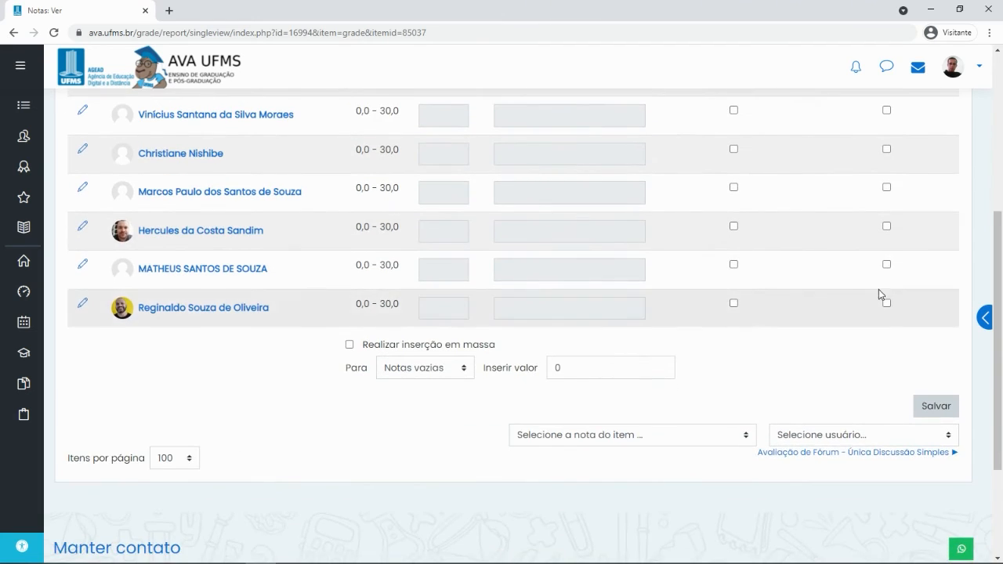
{"action": "scroll", "coordinate": [879, 296], "scroll_direction": "up", "scroll_amount": 5}
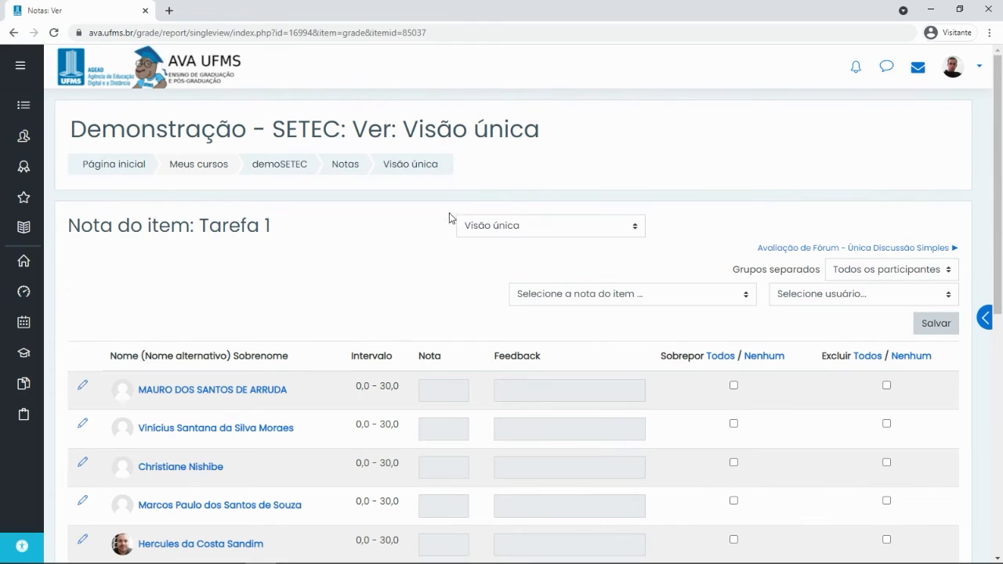
{"action": "left_click", "coordinate": [505, 229]}
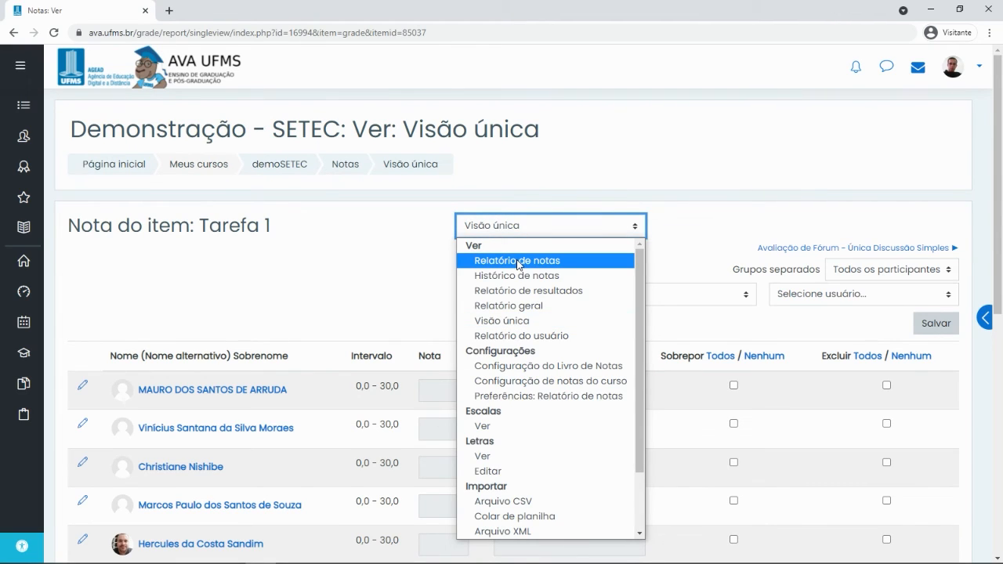
View Total do curso's single-item page from Relatório de notas, then return to the grader report
{"action": "left_click", "coordinate": [518, 264]}
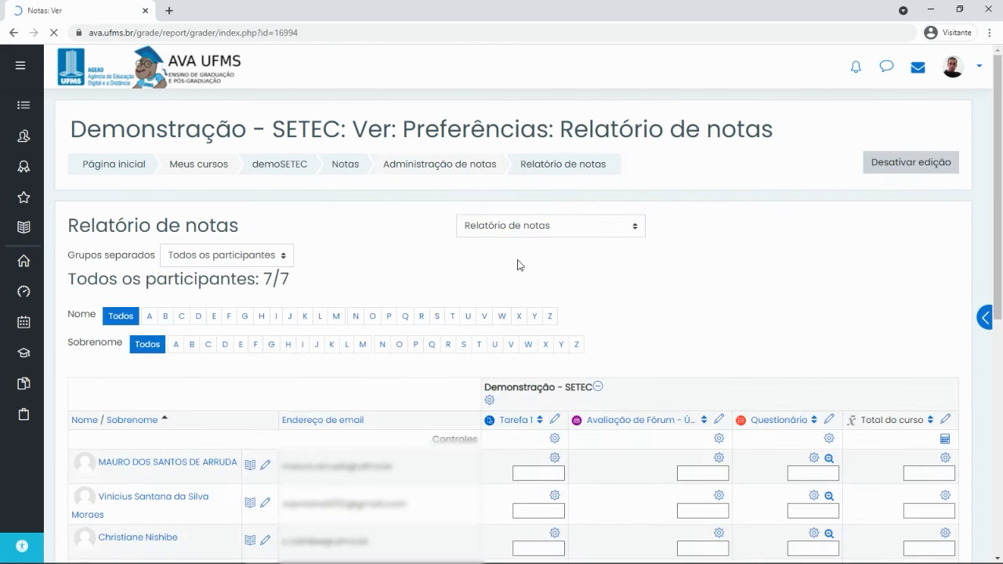
{"action": "scroll", "coordinate": [721, 373], "scroll_direction": "down", "scroll_amount": 1}
{"action": "scroll", "coordinate": [721, 374], "scroll_direction": "down", "scroll_amount": 1}
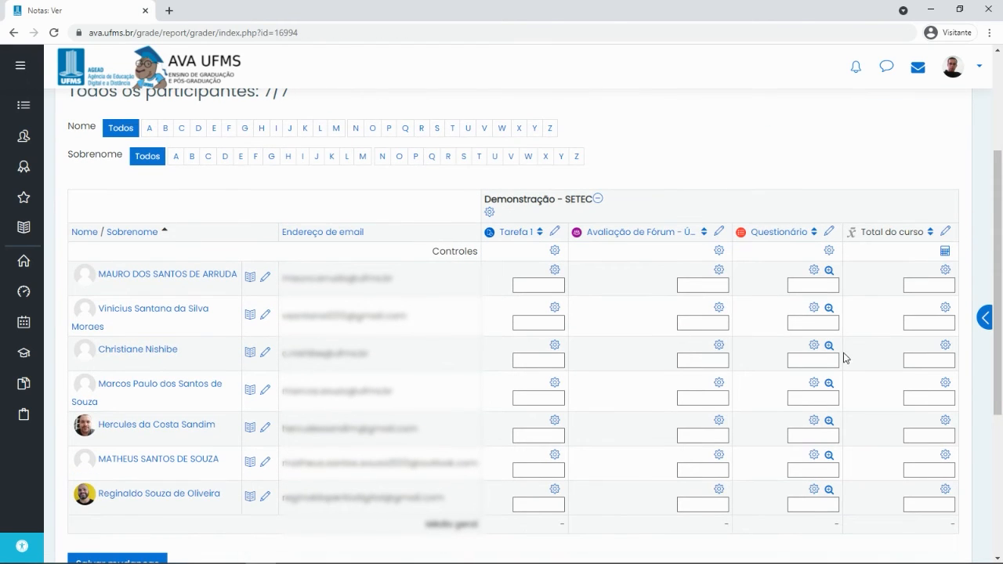
{"action": "left_click", "coordinate": [945, 233]}
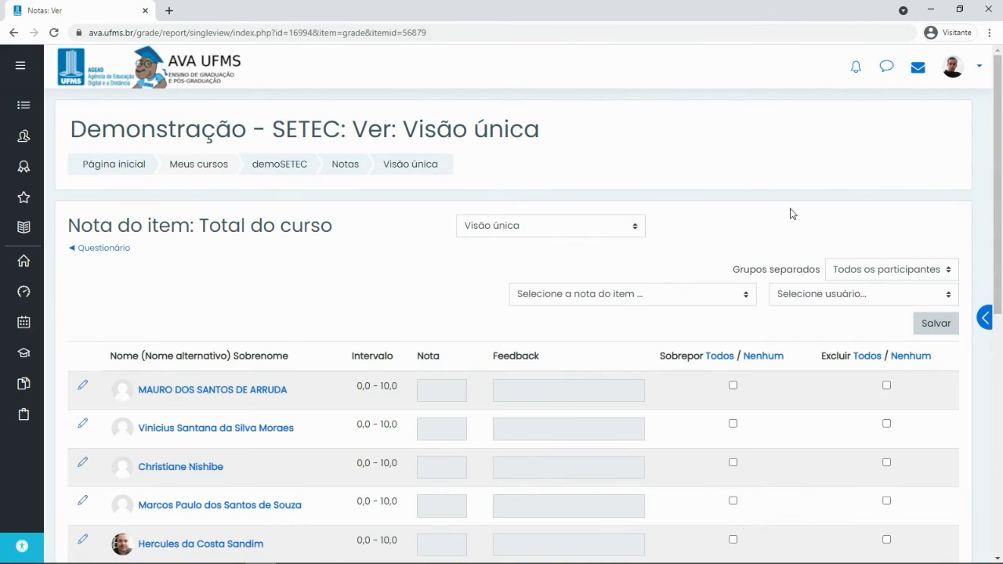
{"action": "scroll", "coordinate": [590, 330], "scroll_direction": "down", "scroll_amount": 3}
{"action": "scroll", "coordinate": [588, 330], "scroll_direction": "up", "scroll_amount": 3}
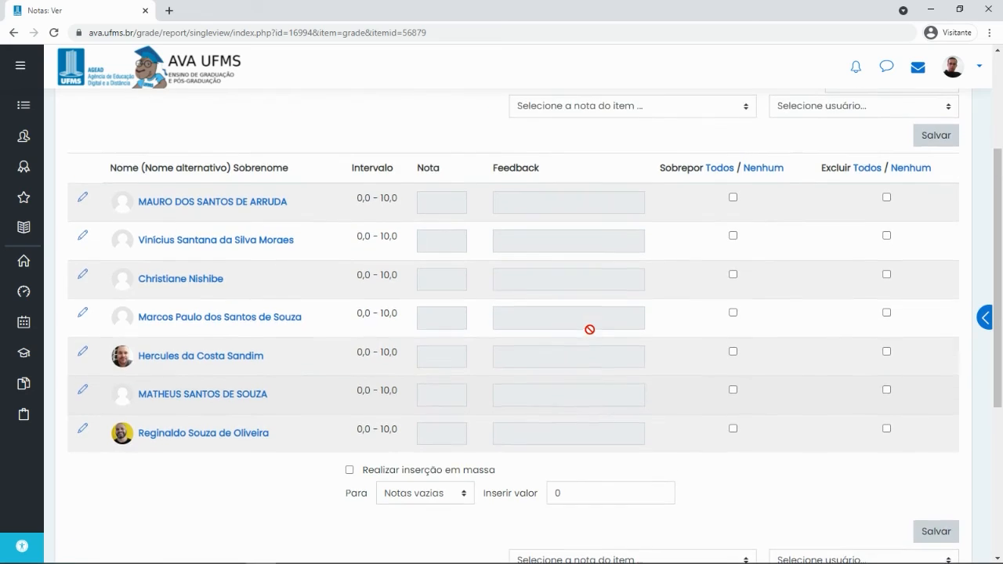
{"action": "left_click", "coordinate": [602, 227]}
{"action": "left_click", "coordinate": [523, 259]}
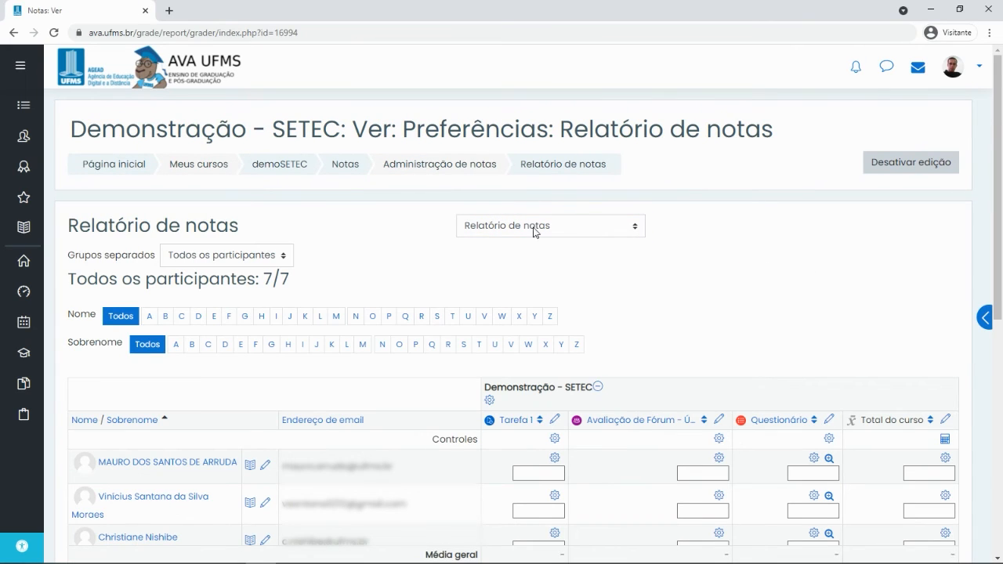
Inspect the Demonstração - SETEC category's aggregation, keep Média das notas, and cancel the form
{"action": "left_click", "coordinate": [489, 402]}
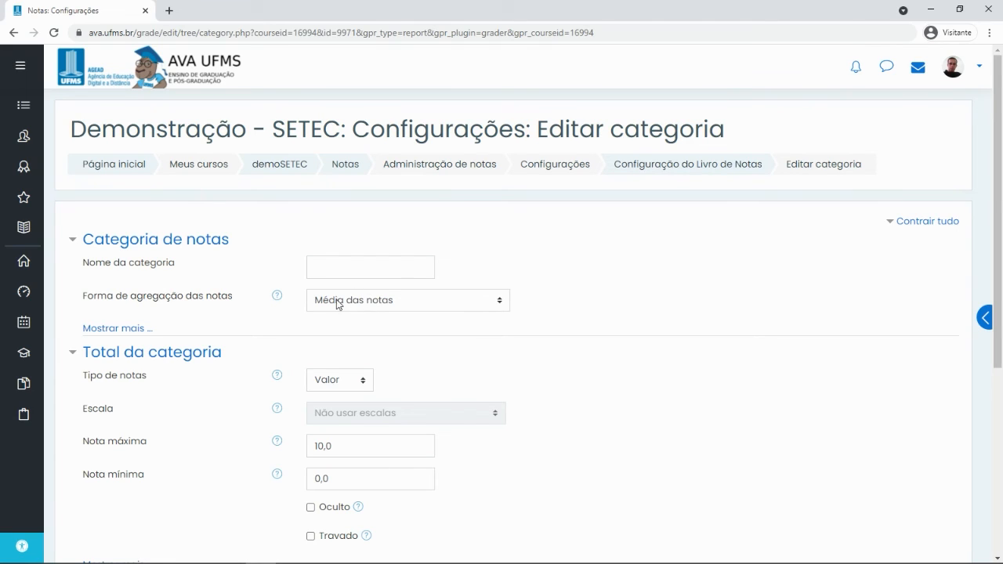
{"action": "left_click", "coordinate": [393, 303]}
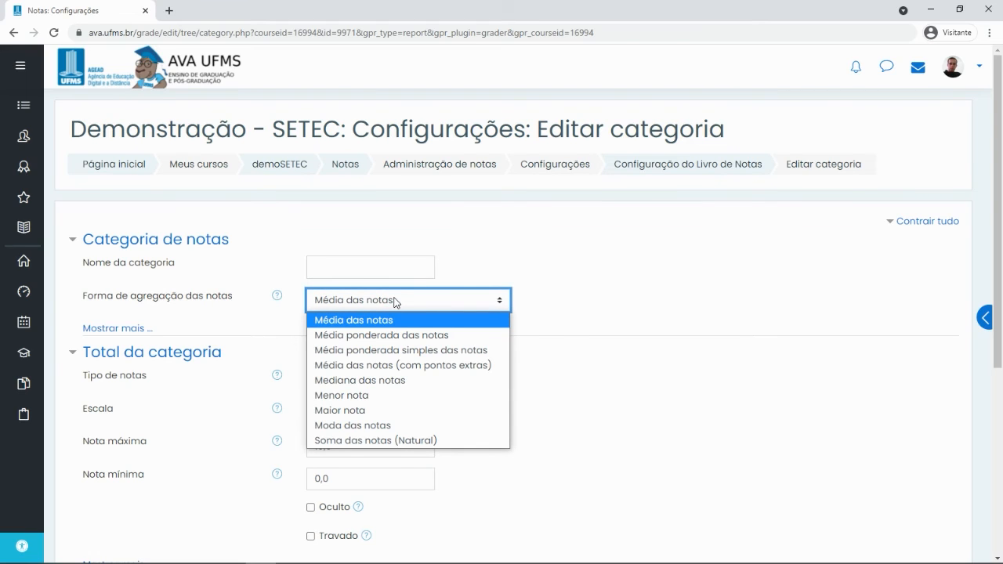
{"action": "left_click", "coordinate": [597, 280]}
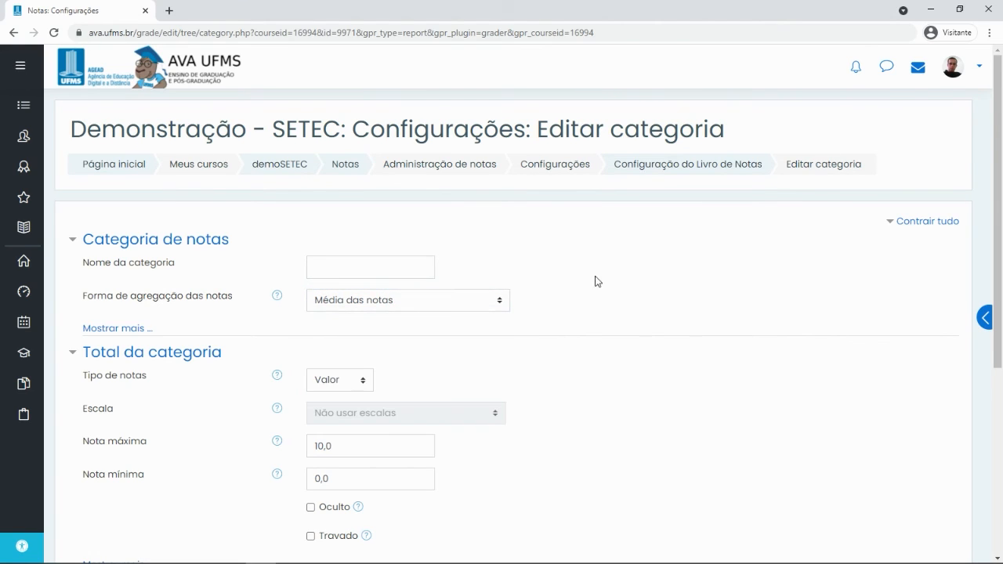
{"action": "left_click", "coordinate": [390, 306]}
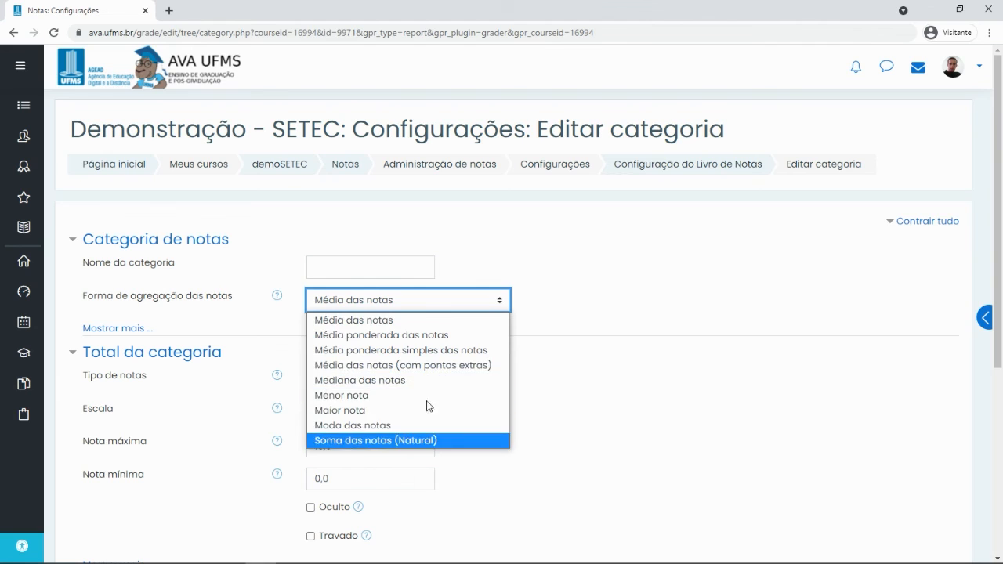
{"action": "left_click", "coordinate": [581, 268]}
{"action": "scroll", "coordinate": [635, 273], "scroll_direction": "down", "scroll_amount": 5}
{"action": "left_click", "coordinate": [447, 280]}
Turn editing off in the grader report
{"action": "left_click", "coordinate": [914, 162]}
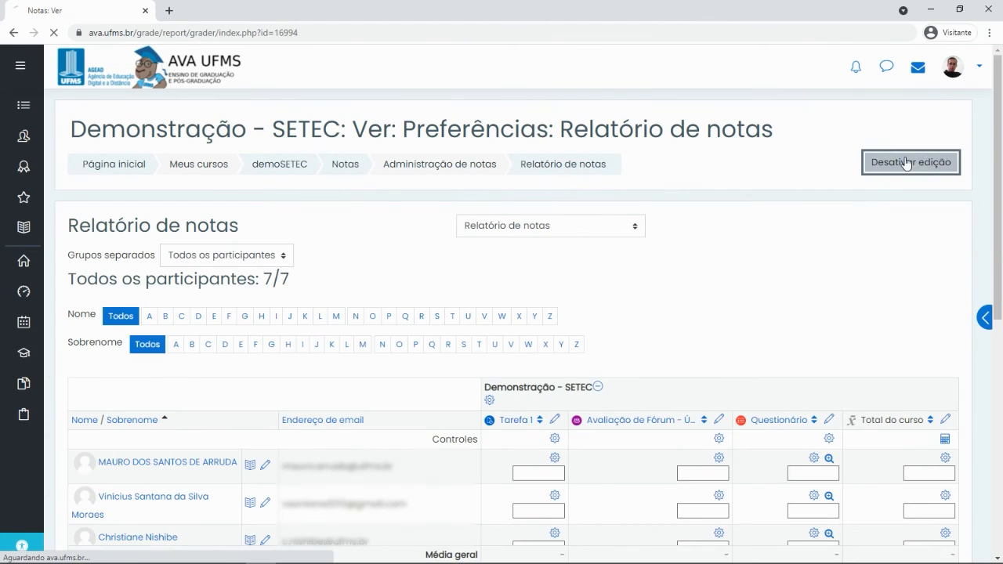
{"action": "scroll", "coordinate": [633, 217], "scroll_direction": "down", "scroll_amount": 4}
{"action": "scroll", "coordinate": [735, 159], "scroll_direction": "up", "scroll_amount": 3}
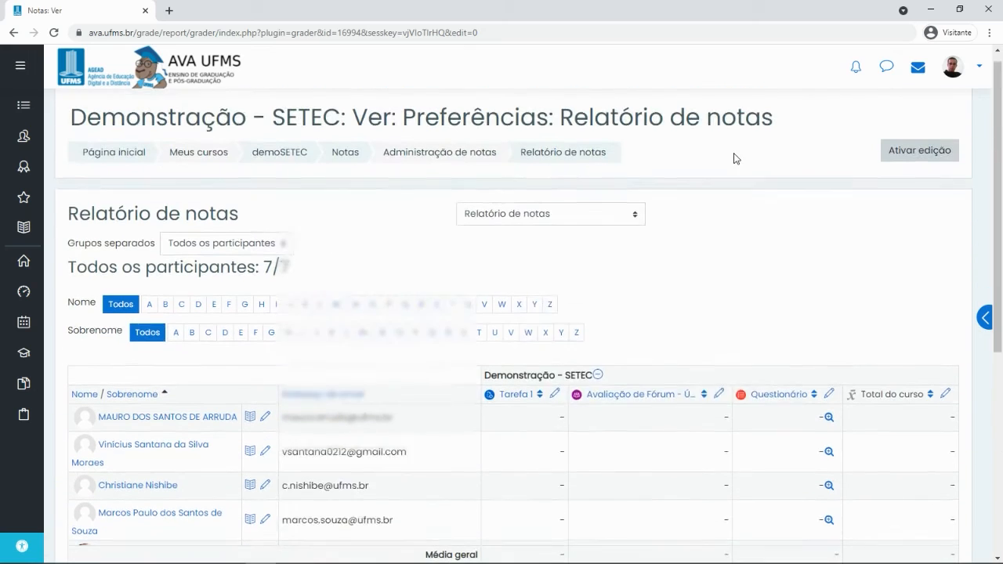
{"action": "scroll", "coordinate": [735, 159], "scroll_direction": "up", "scroll_amount": 1}
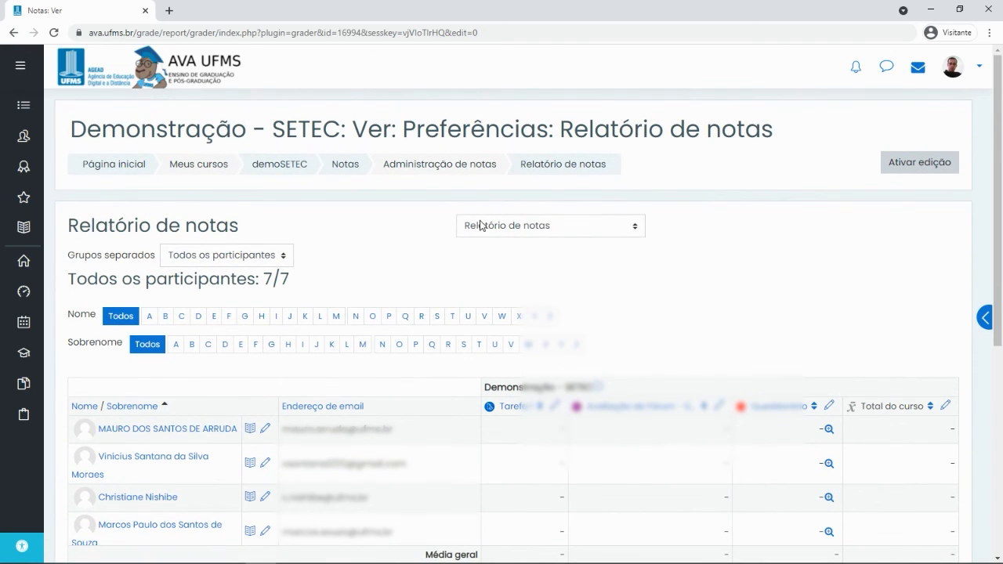
Open Configuração do Livro de Notas and highlight the item maximums and course total's Média das notas
{"action": "left_click", "coordinate": [533, 226]}
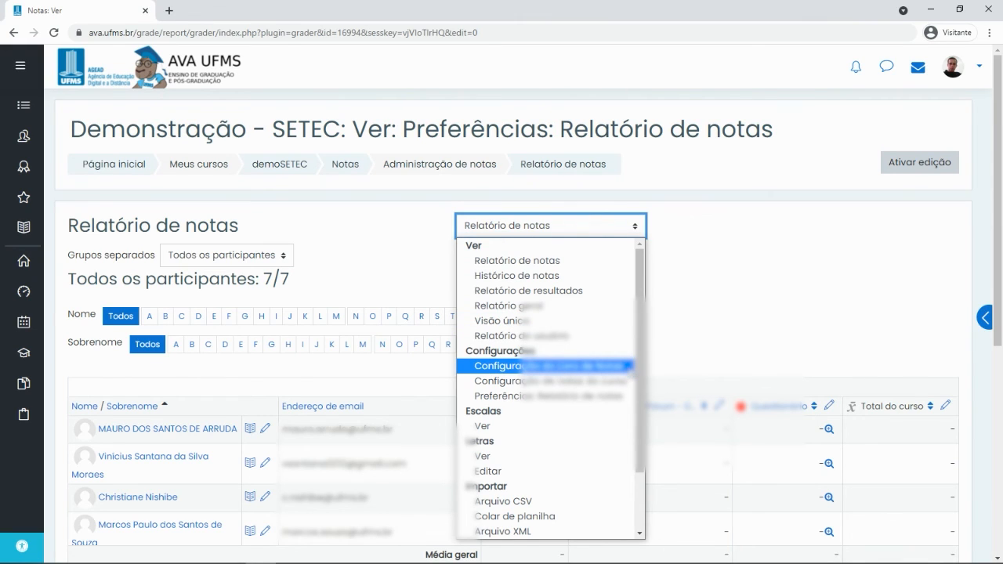
{"action": "left_click", "coordinate": [631, 367]}
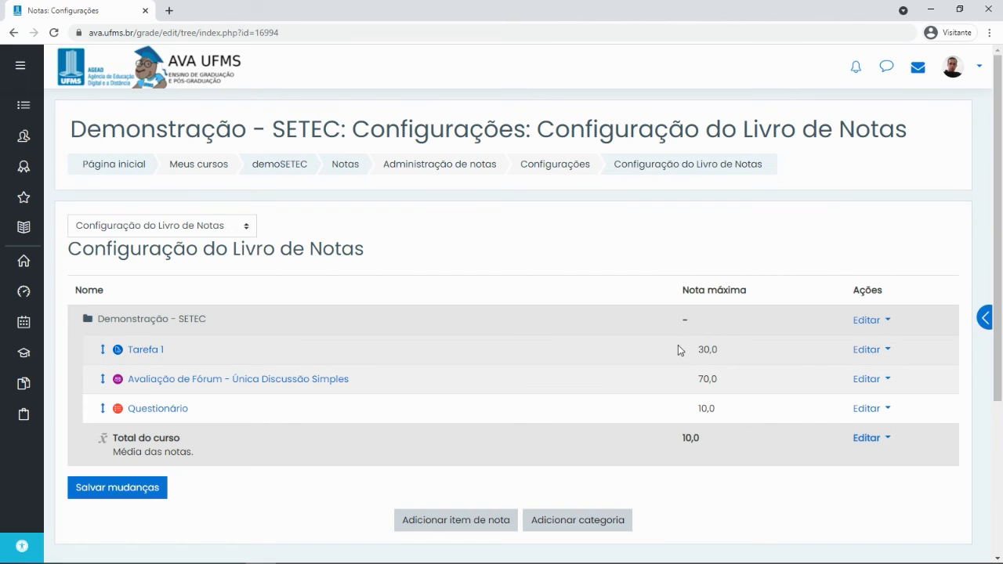
{"action": "left_click_drag", "start_coordinate": [696, 351], "coordinate": [721, 413]}
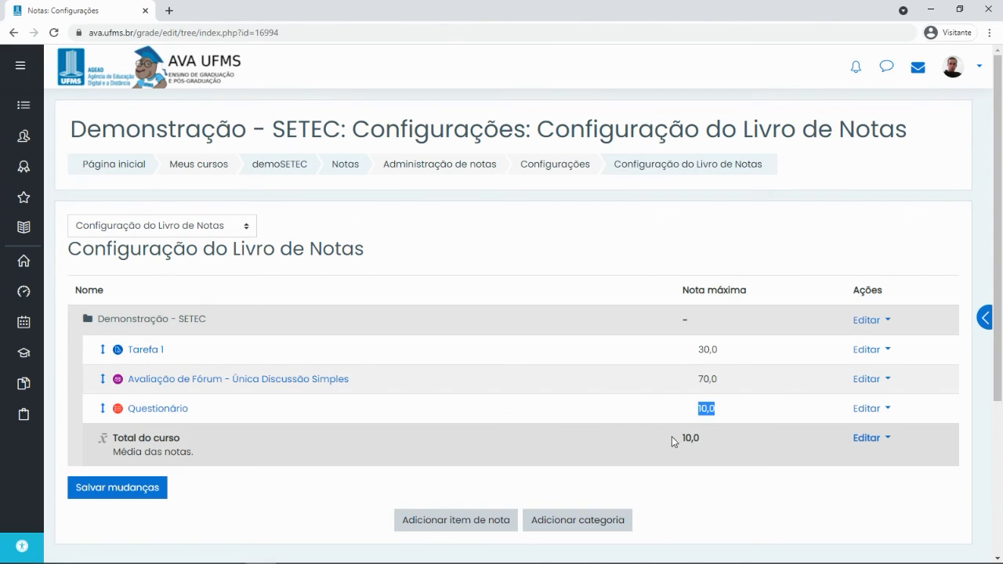
{"action": "left_click_drag", "start_coordinate": [671, 442], "coordinate": [721, 447]}
{"action": "left_click", "coordinate": [700, 441]}
{"action": "left_click_drag", "start_coordinate": [107, 452], "coordinate": [196, 462]}
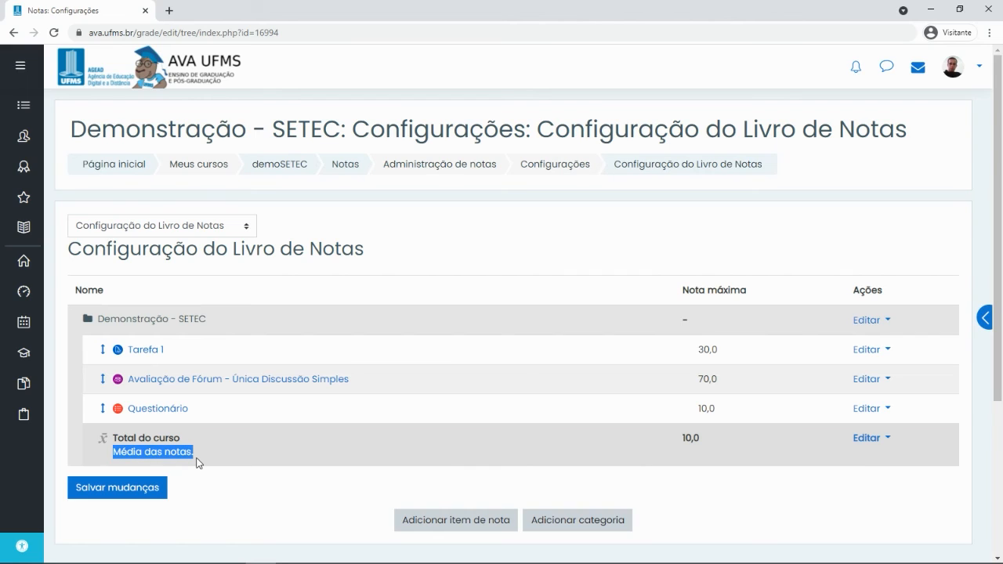
{"action": "left_click", "coordinate": [126, 452]}
{"action": "left_click_drag", "start_coordinate": [107, 457], "coordinate": [190, 456]}
{"action": "left_click", "coordinate": [367, 443]}
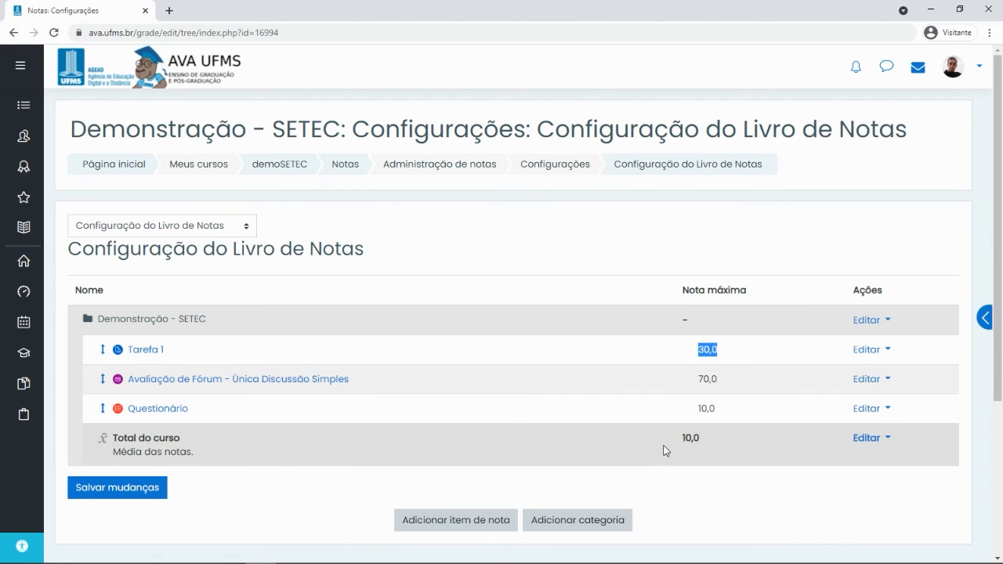
Point out Tarefa 1's 30,0, the forum's 70,0 and the course total's 10,0 maximums
{"action": "left_click_drag", "start_coordinate": [674, 440], "coordinate": [707, 440]}
{"action": "left_click", "coordinate": [700, 353]}
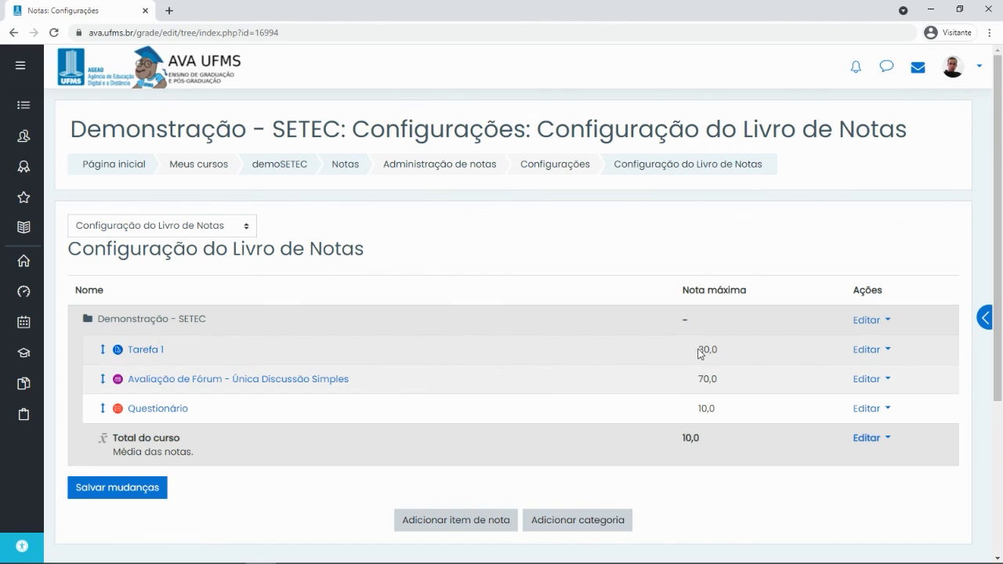
{"action": "left_click_drag", "start_coordinate": [696, 352], "coordinate": [721, 350]}
{"action": "left_click", "coordinate": [700, 350]}
{"action": "left_click_drag", "start_coordinate": [700, 349], "coordinate": [714, 349]}
{"action": "mouse_move", "coordinate": [703, 350]}
{"action": "left_mouse_down"}
{"action": "mouse_move", "coordinate": [692, 356]}
{"action": "mouse_move", "coordinate": [718, 355]}
{"action": "left_mouse_up"}
{"action": "left_click", "coordinate": [692, 352]}
{"action": "left_click_drag", "start_coordinate": [696, 353], "coordinate": [710, 351]}
{"action": "left_click", "coordinate": [694, 346]}
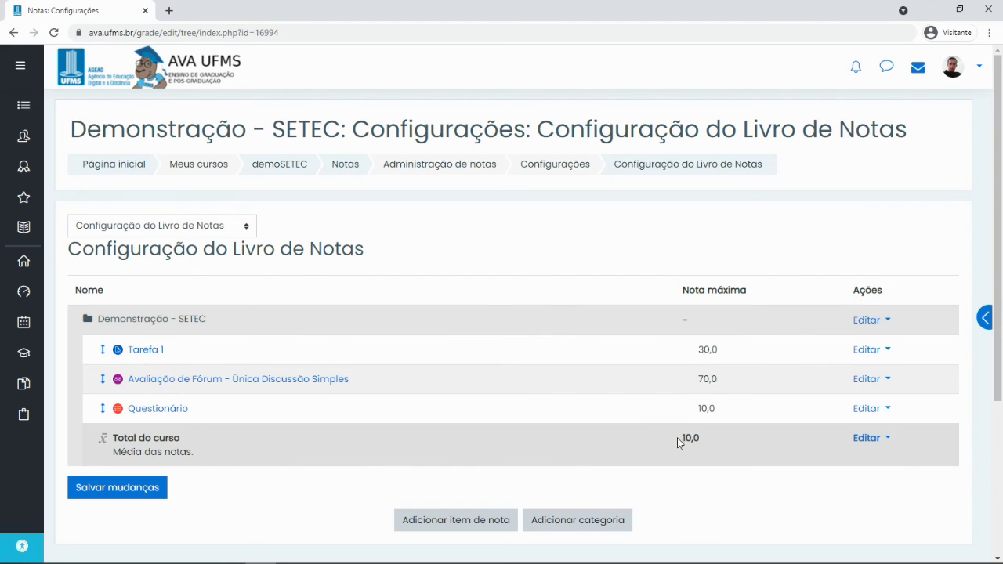
{"action": "left_click_drag", "start_coordinate": [680, 439], "coordinate": [713, 440]}
{"action": "left_click_drag", "start_coordinate": [694, 379], "coordinate": [725, 380]}
{"action": "left_click_drag", "start_coordinate": [697, 349], "coordinate": [712, 378]}
{"action": "left_click_drag", "start_coordinate": [115, 452], "coordinate": [205, 455]}
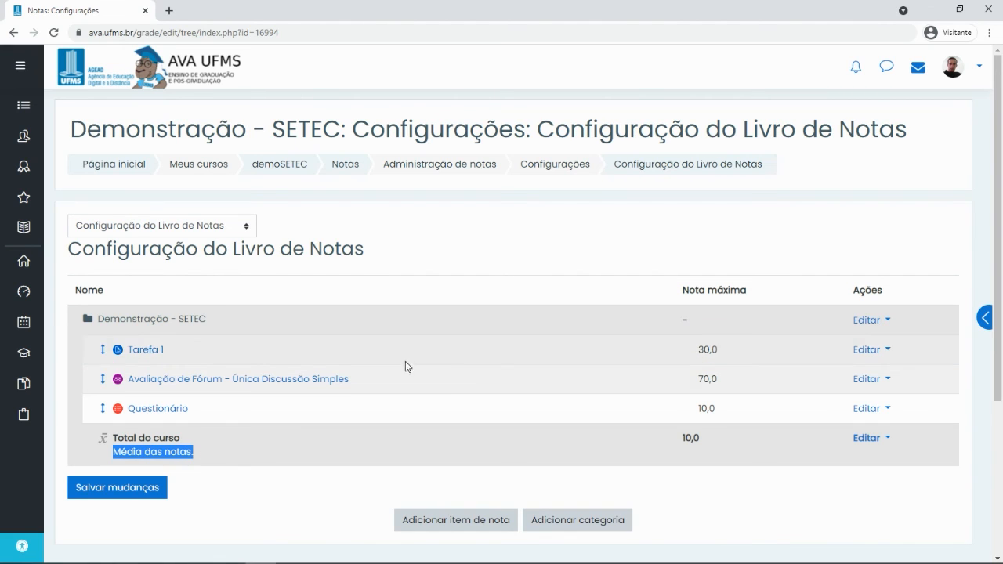
Reopen the Demonstração - SETEC category settings from the grader report and check its aggregation options
{"action": "left_click", "coordinate": [13, 34]}
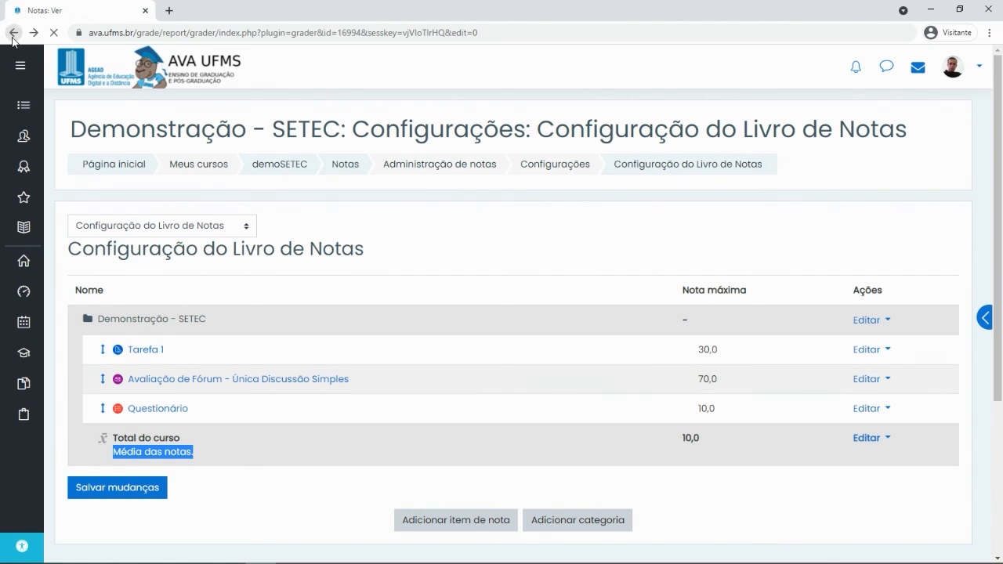
{"action": "left_click", "coordinate": [919, 161]}
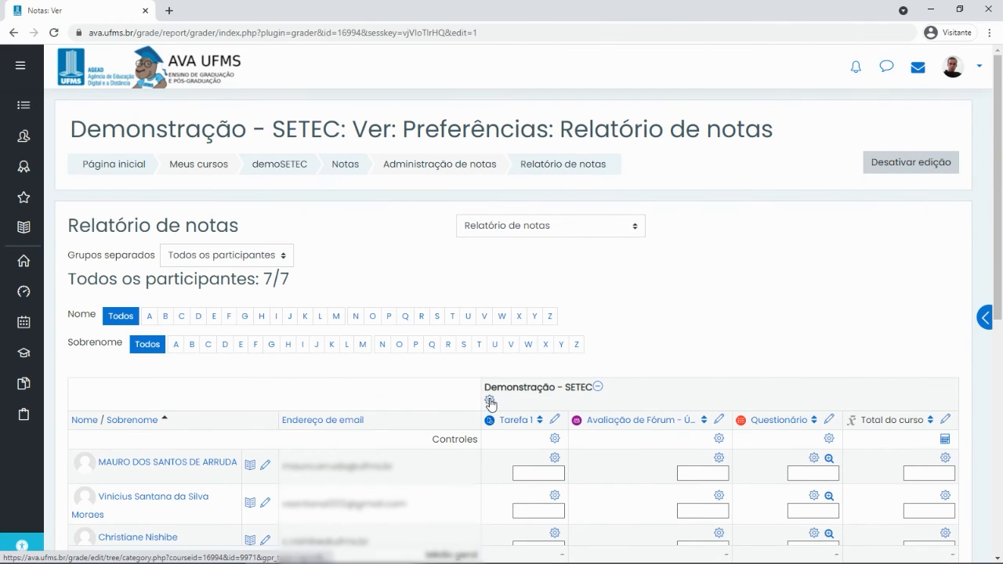
{"action": "left_click", "coordinate": [489, 401]}
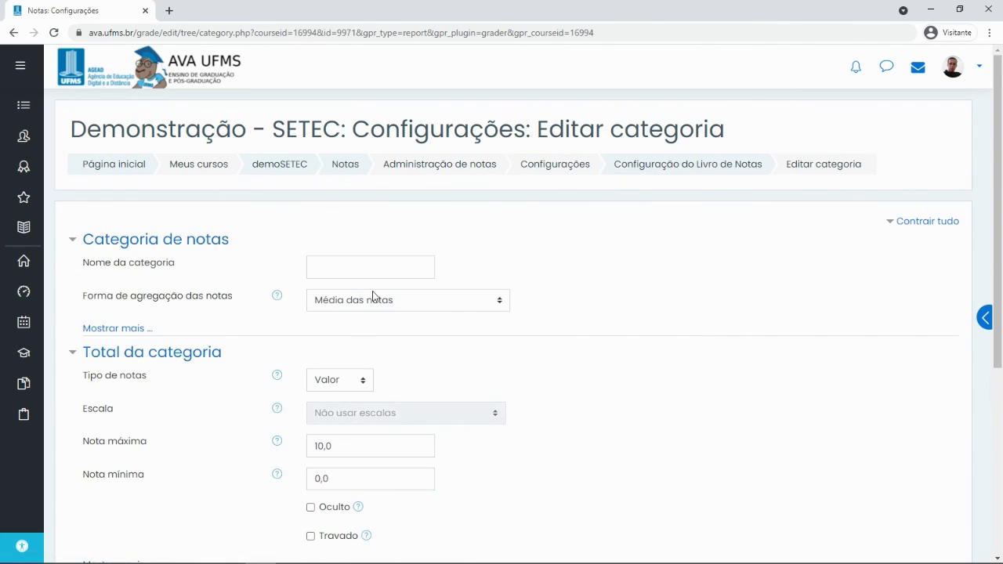
{"action": "left_click", "coordinate": [376, 304]}
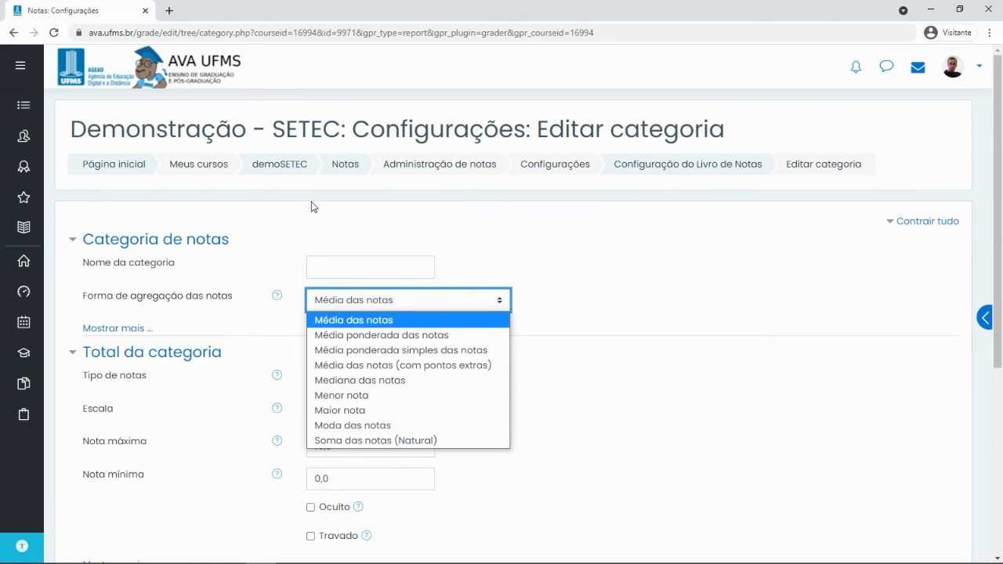
{"action": "left_click", "coordinate": [346, 167]}
Leave the form, turn grader report editing off, and return to Configuração do Livro de Notas
{"action": "left_click", "coordinate": [347, 169]}
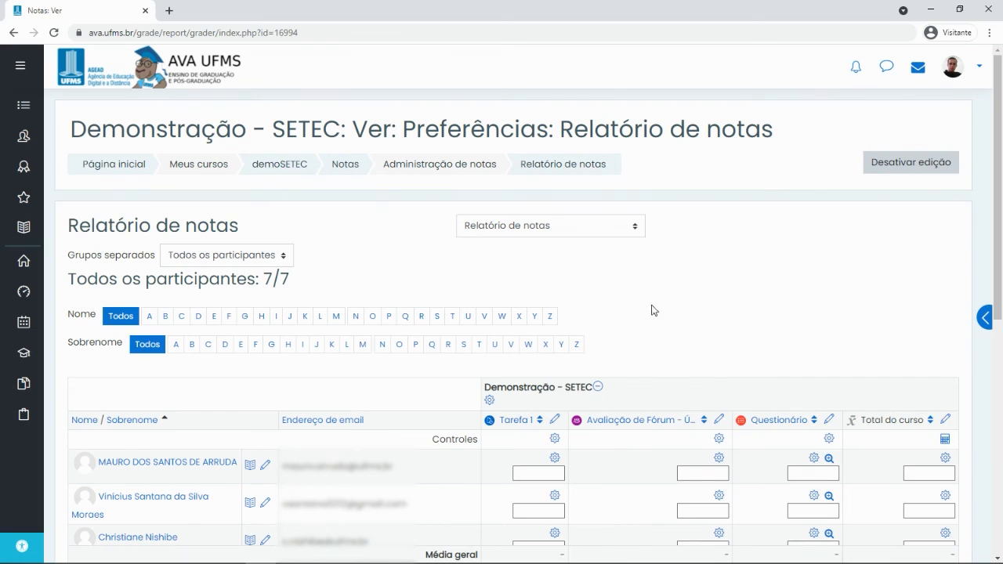
{"action": "left_click", "coordinate": [927, 165]}
{"action": "left_click", "coordinate": [524, 229]}
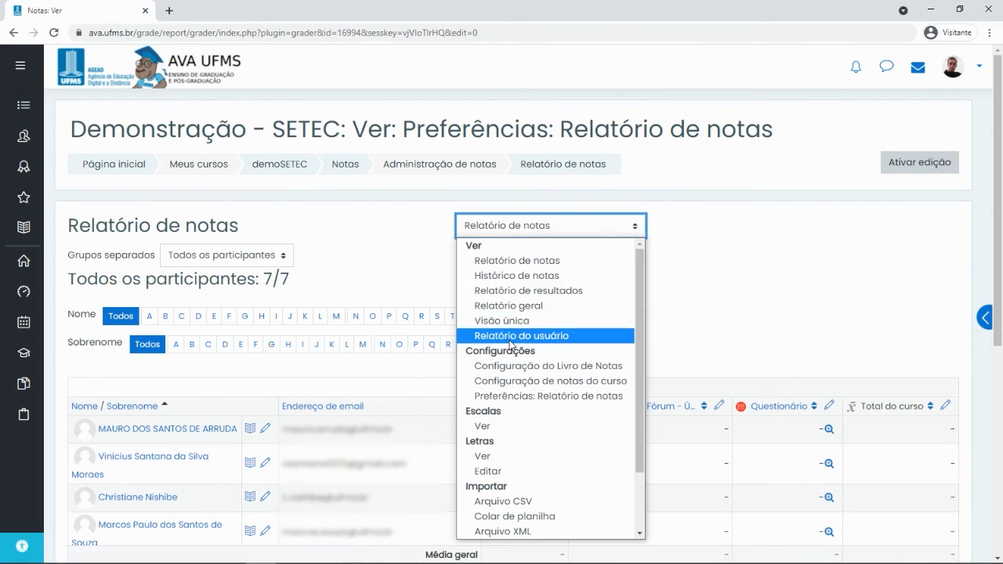
{"action": "left_click", "coordinate": [548, 366]}
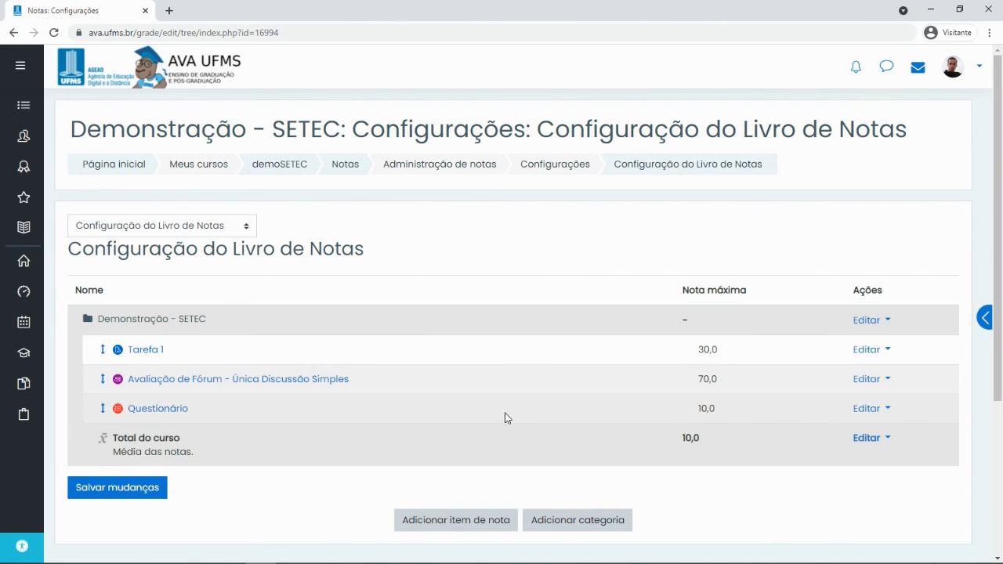
Review the gradebook setup table and start a new grade category with Adicionar categoria
{"action": "scroll", "coordinate": [509, 415], "scroll_direction": "down", "scroll_amount": 1}
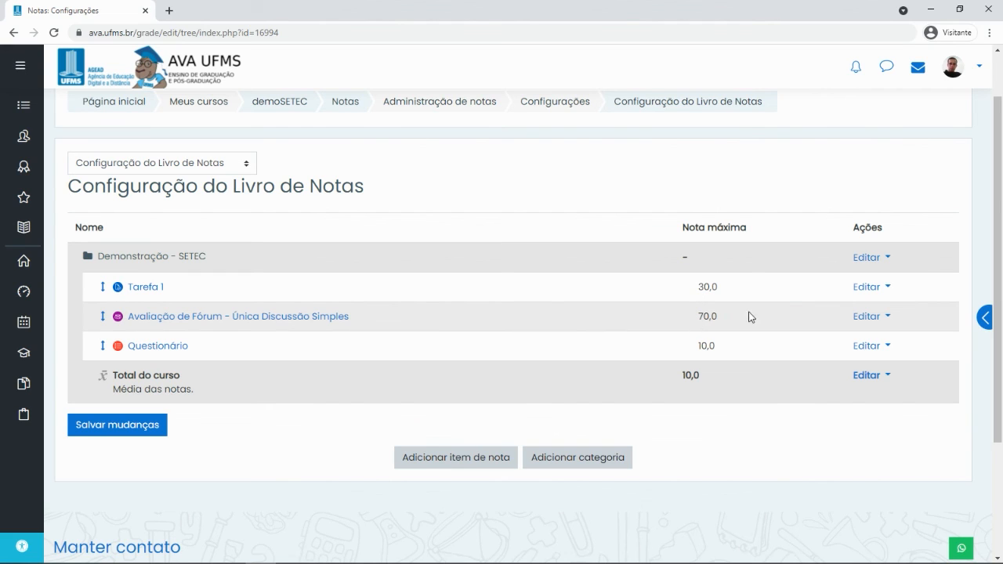
{"action": "left_click_drag", "start_coordinate": [692, 323], "coordinate": [712, 266]}
{"action": "left_click", "coordinate": [278, 307]}
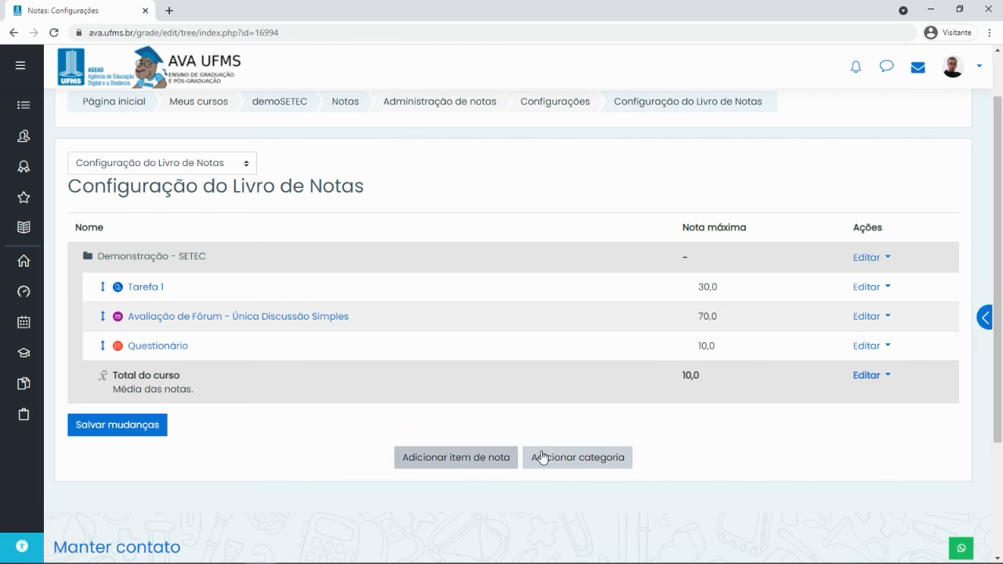
{"action": "left_click", "coordinate": [597, 462]}
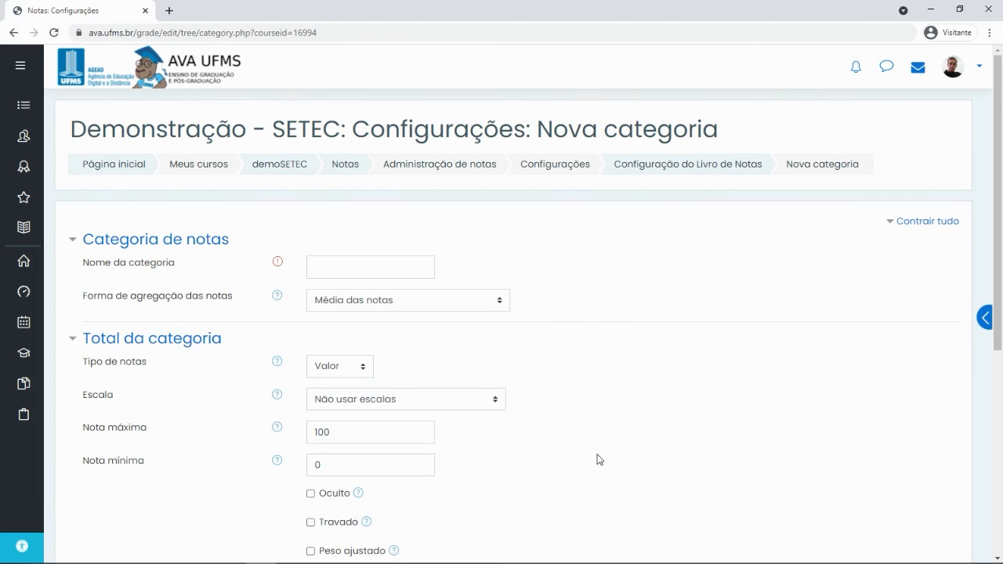
Name the category 'Média Parcial 1', choose Soma das notas (Natural) aggregation, and save
{"action": "left_click", "coordinate": [348, 267]}
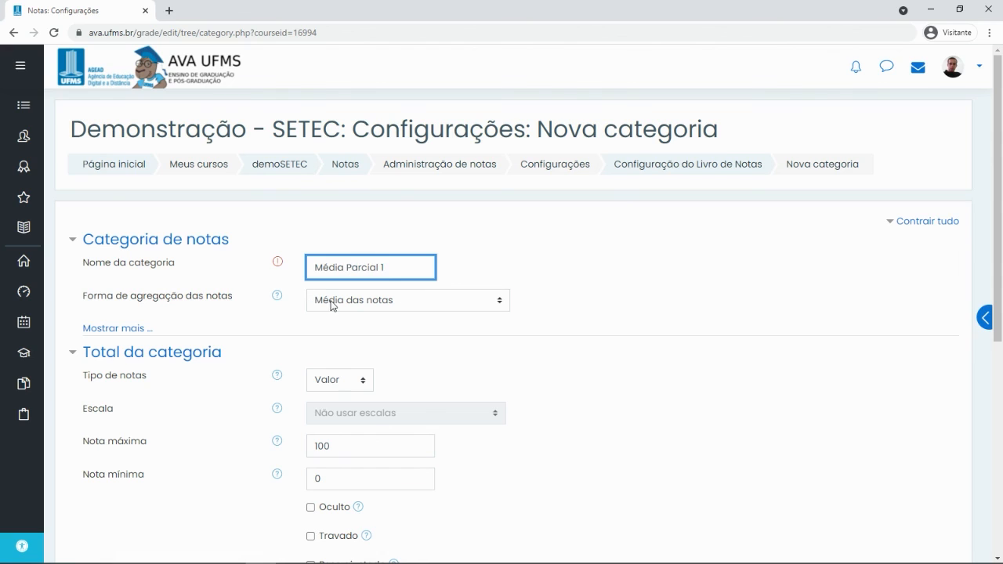
{"action": "left_click", "coordinate": [348, 304]}
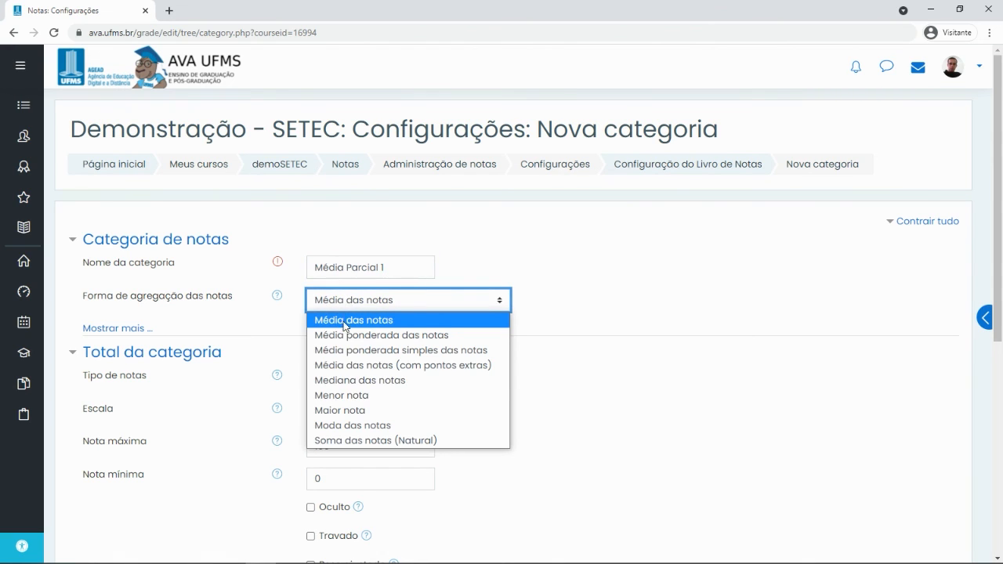
{"action": "left_click", "coordinate": [351, 442]}
{"action": "scroll", "coordinate": [665, 298], "scroll_direction": "down", "scroll_amount": 3}
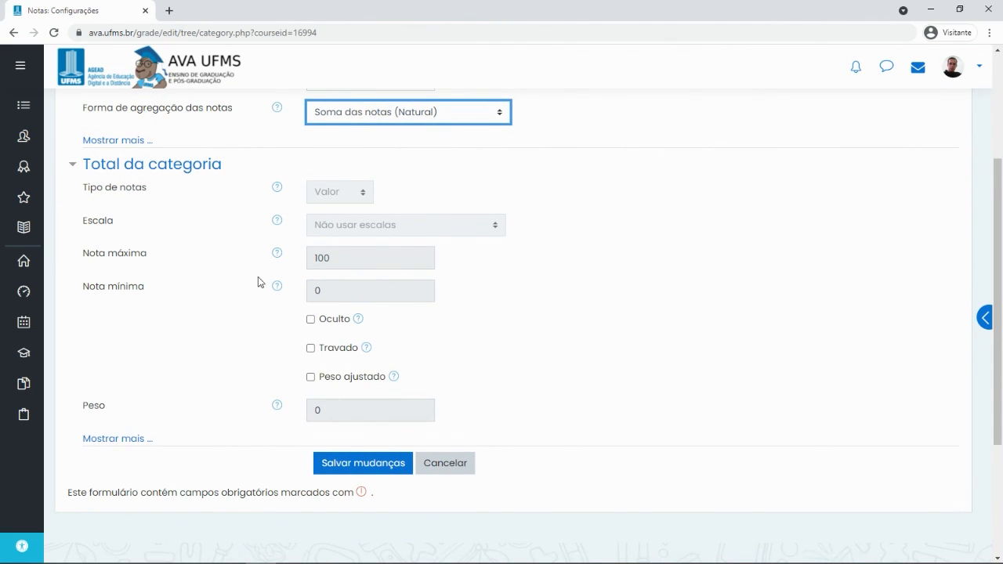
{"action": "left_click", "coordinate": [352, 464]}
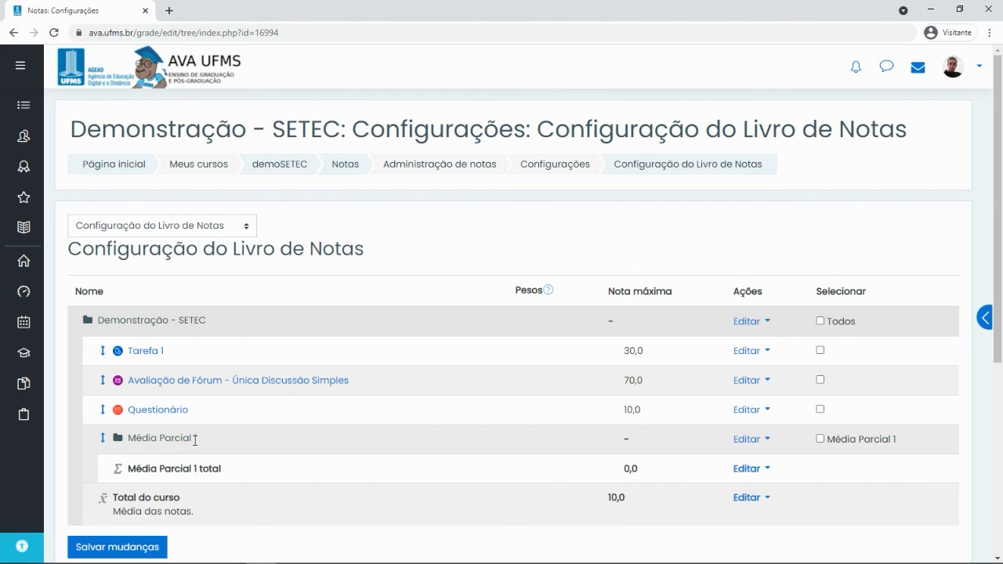
Move Média Parcial 1 to the top and place Tarefa 1 and the forum inside it
{"action": "left_click", "coordinate": [103, 438]}
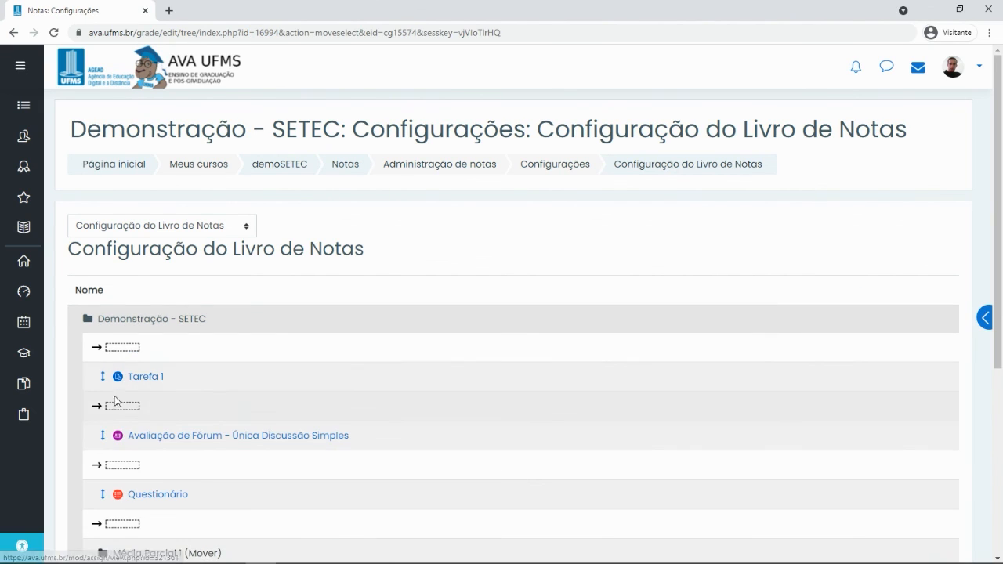
{"action": "left_click", "coordinate": [123, 348]}
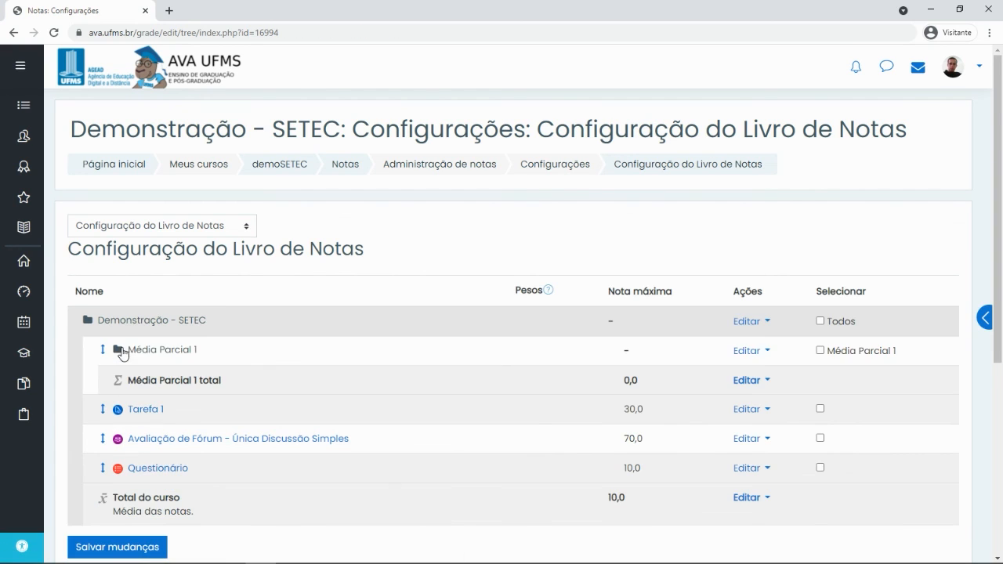
{"action": "left_click", "coordinate": [102, 411]}
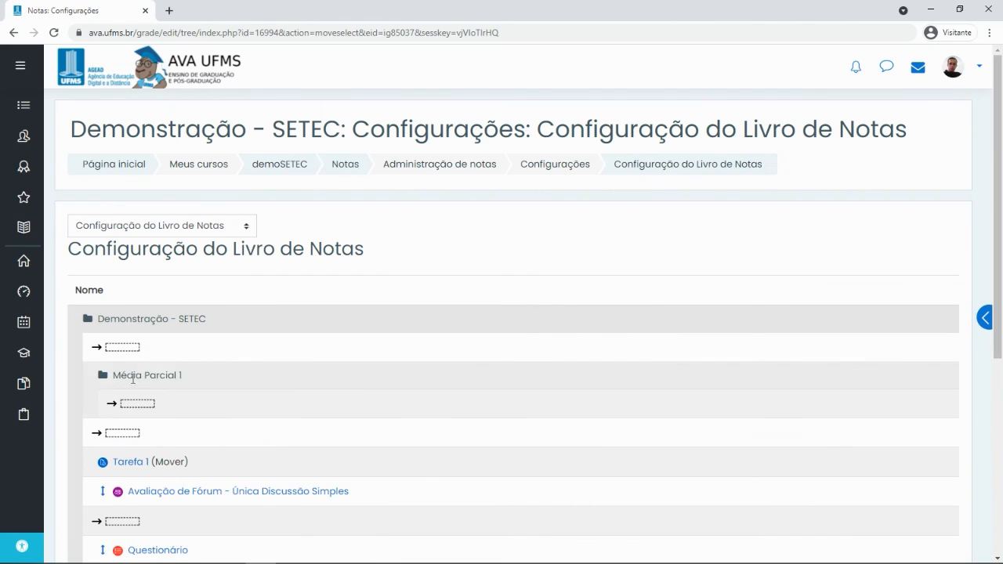
{"action": "left_click", "coordinate": [137, 404]}
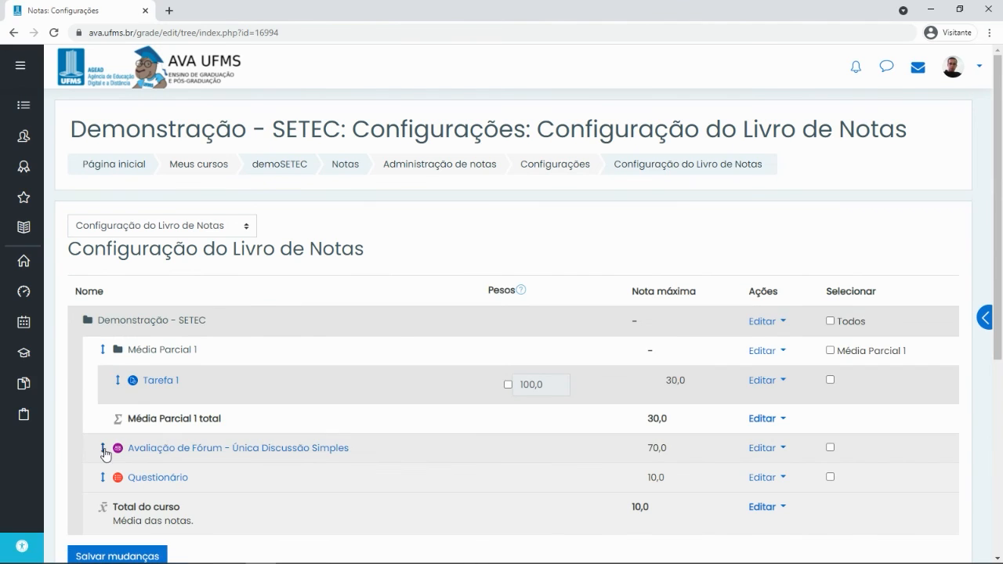
{"action": "left_click", "coordinate": [103, 451]}
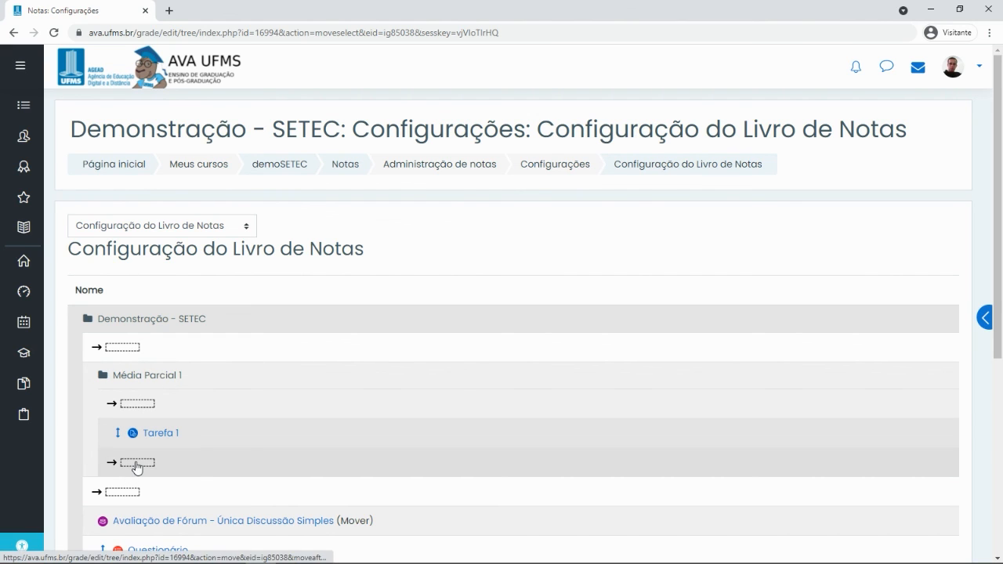
{"action": "left_click", "coordinate": [137, 464]}
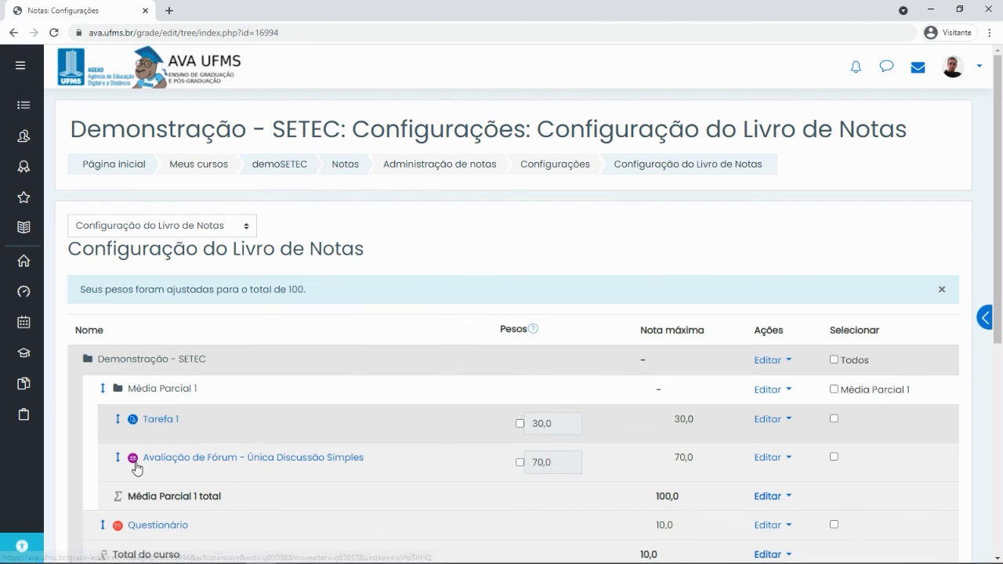
{"action": "scroll", "coordinate": [196, 421], "scroll_direction": "down", "scroll_amount": 1}
{"action": "scroll", "coordinate": [196, 422], "scroll_direction": "down", "scroll_amount": 1}
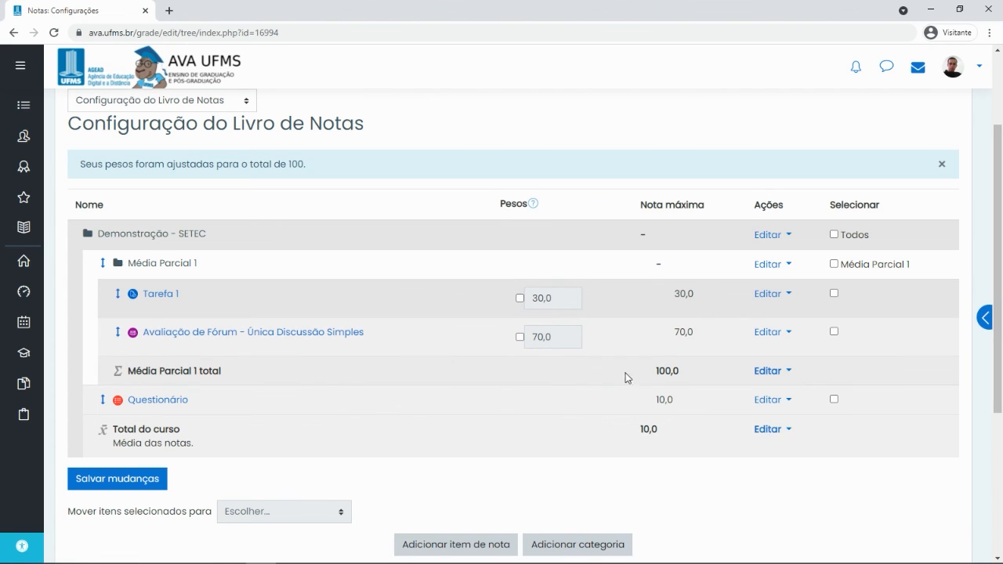
{"action": "left_click_drag", "start_coordinate": [124, 371], "coordinate": [231, 371]}
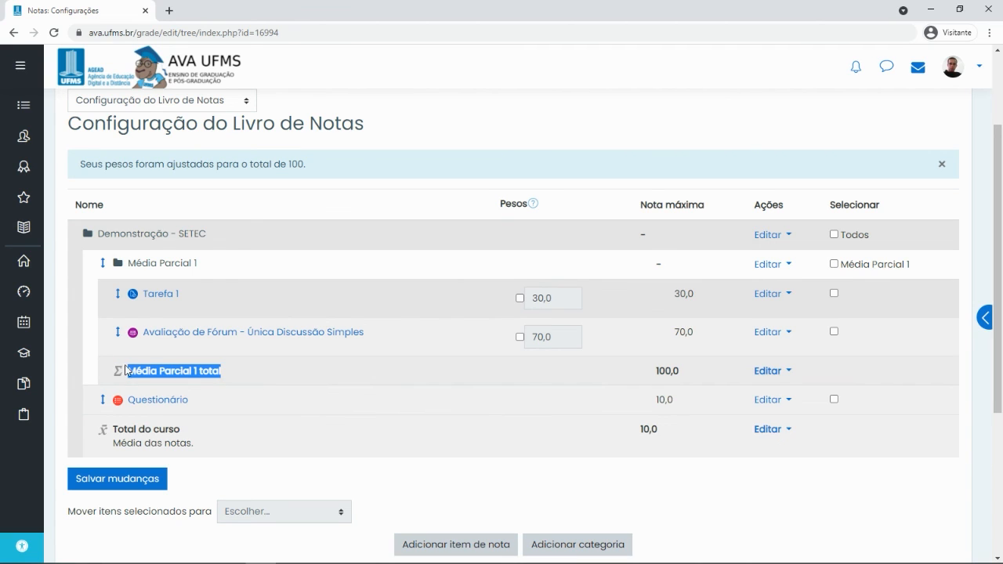
{"action": "left_click_drag", "start_coordinate": [126, 378], "coordinate": [232, 378]}
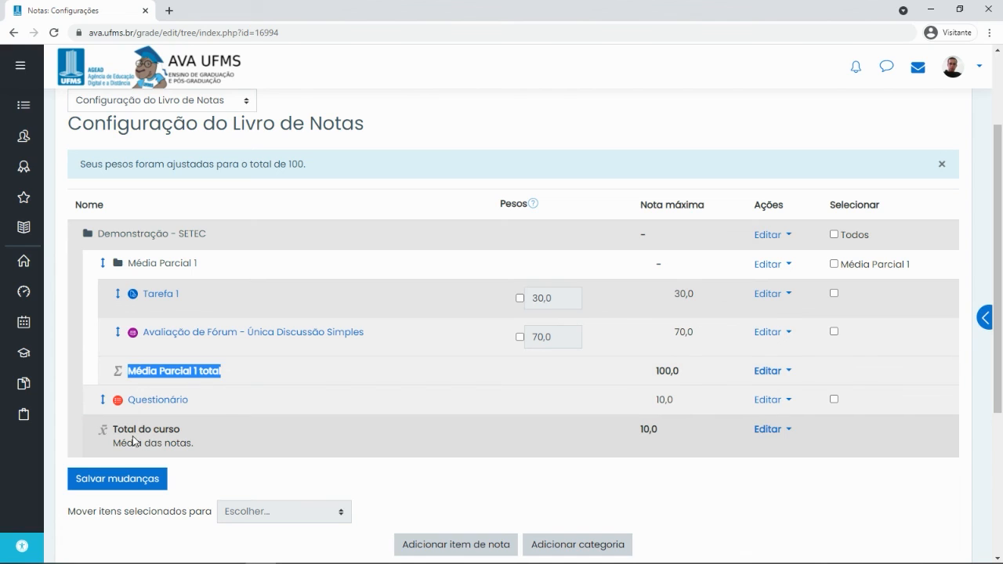
{"action": "left_click", "coordinate": [230, 371]}
{"action": "left_click_drag", "start_coordinate": [141, 373], "coordinate": [233, 382]}
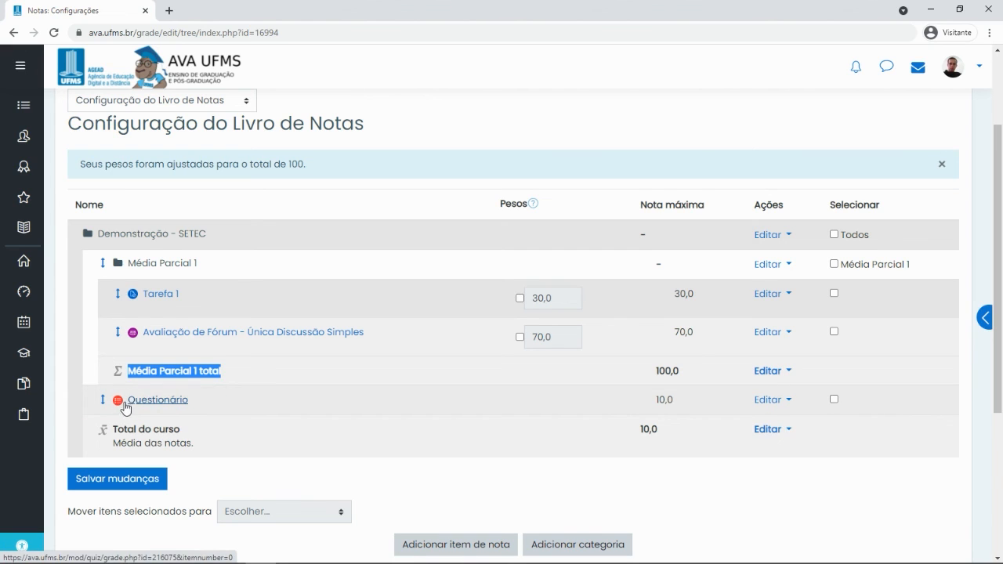
{"action": "left_click_drag", "start_coordinate": [196, 406], "coordinate": [124, 404]}
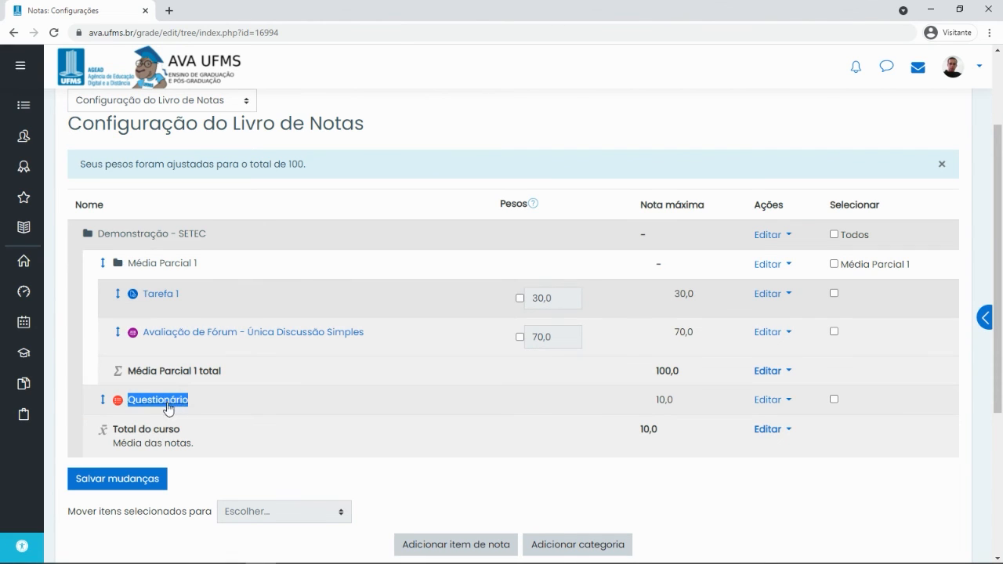
{"action": "left_click_drag", "start_coordinate": [112, 433], "coordinate": [207, 456]}
{"action": "left_click", "coordinate": [144, 432]}
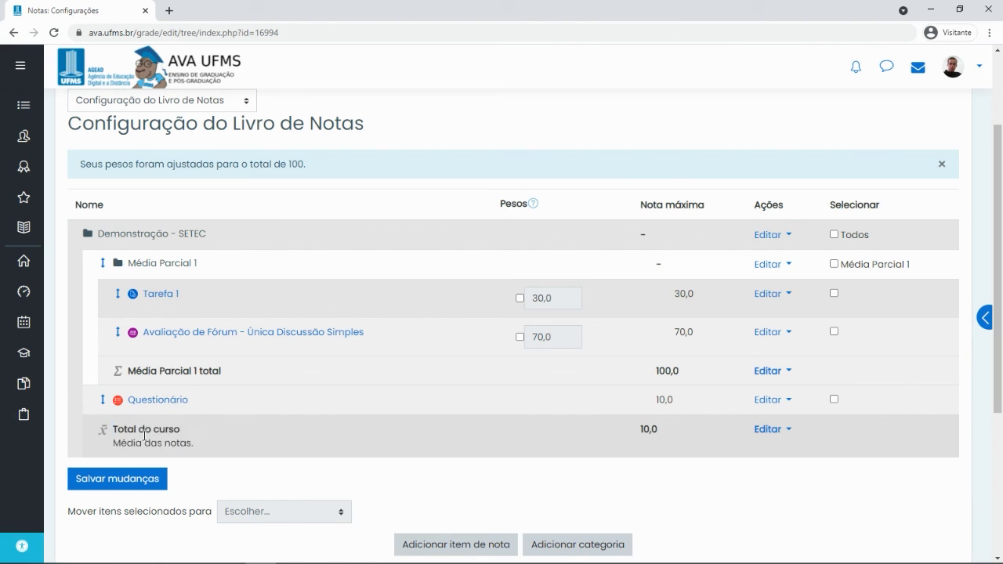
{"action": "scroll", "coordinate": [450, 417], "scroll_direction": "up", "scroll_amount": 3}
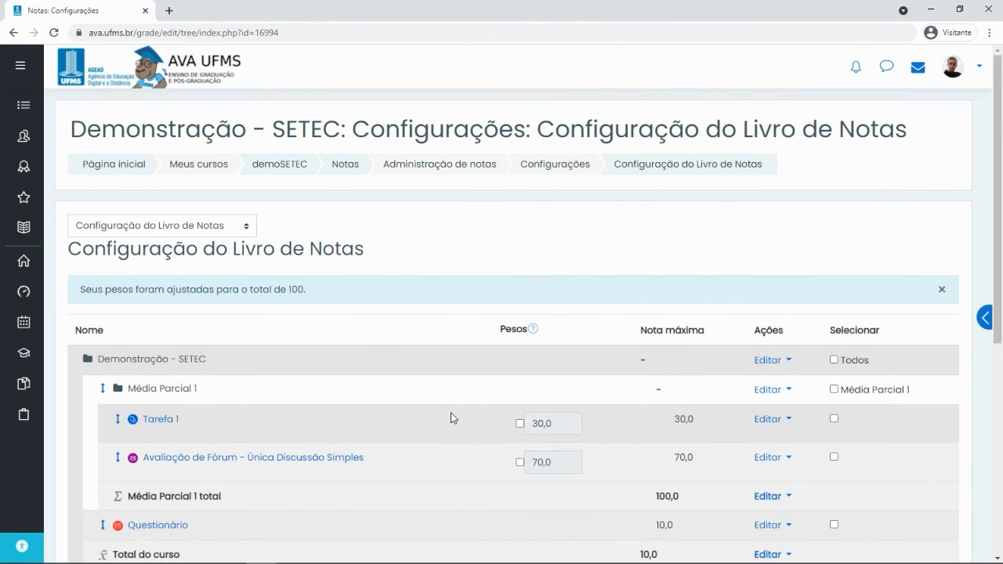
Check the grader report, then return to Configuração do Livro de Notas
{"action": "left_click", "coordinate": [349, 166]}
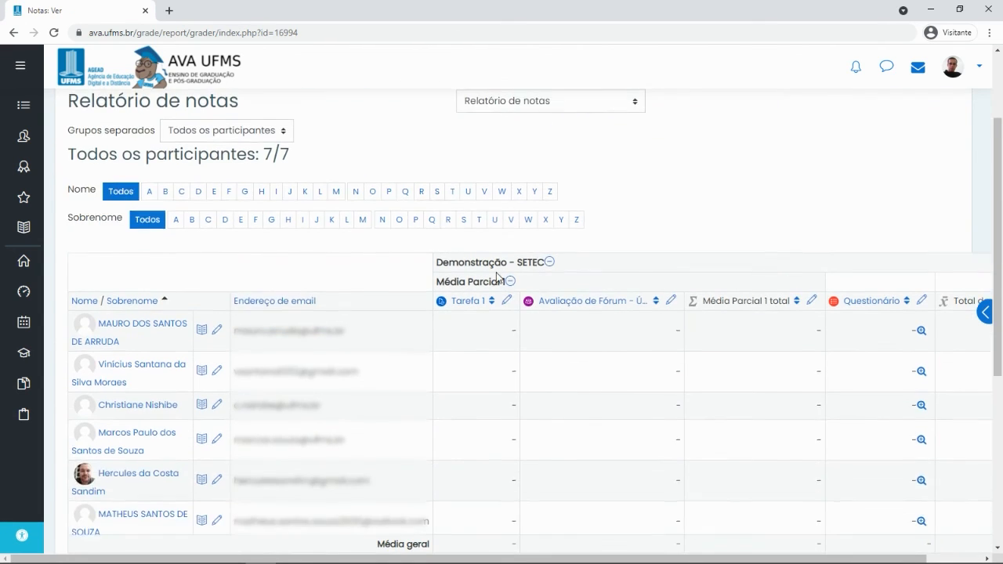
{"action": "left_click", "coordinate": [563, 226]}
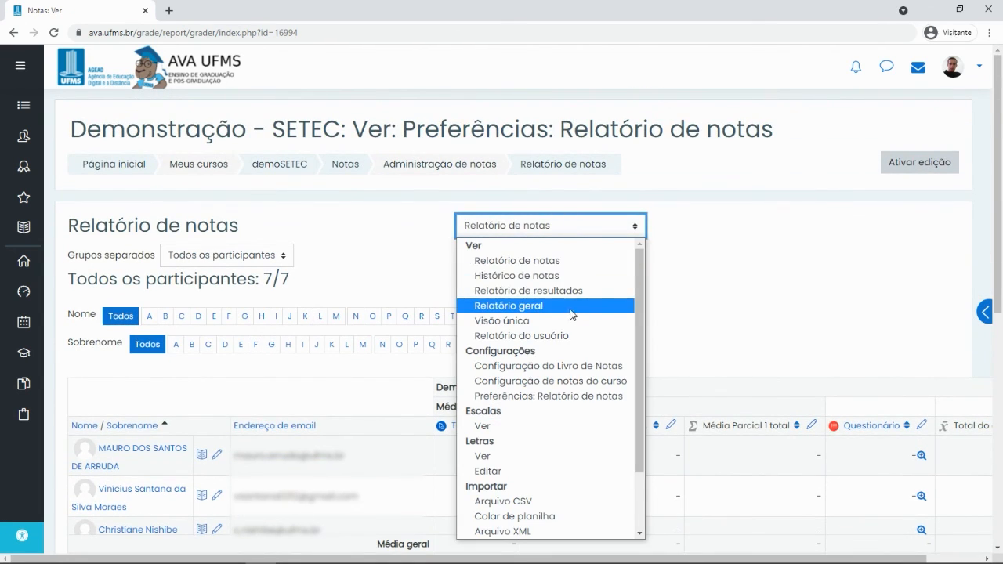
{"action": "left_click", "coordinate": [610, 224]}
{"action": "left_click", "coordinate": [619, 226]}
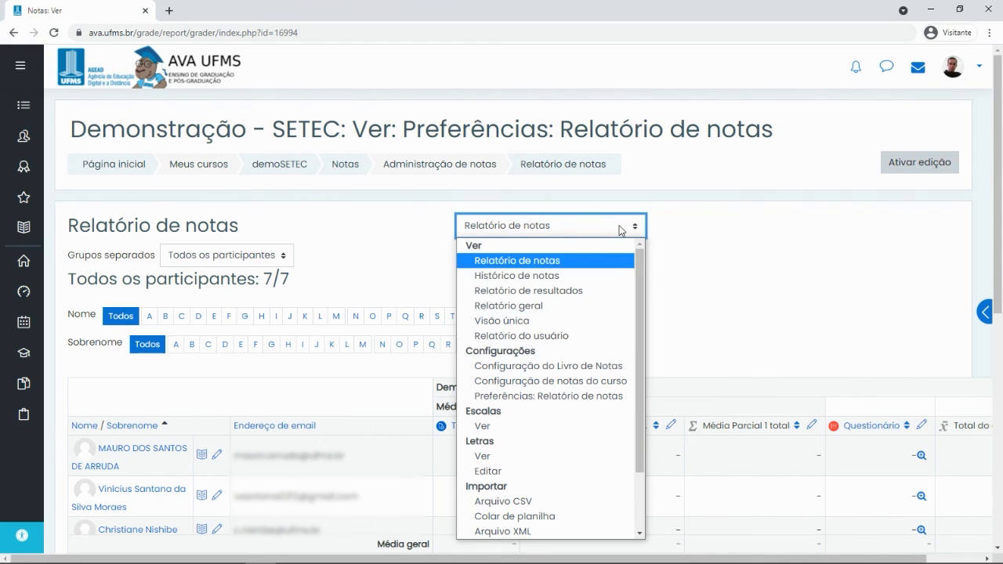
{"action": "left_click", "coordinate": [515, 368]}
Review Média Parcial 1's name and 100,0 total, then go to the demoSETEC course page
{"action": "scroll", "coordinate": [484, 446], "scroll_direction": "down", "scroll_amount": 3}
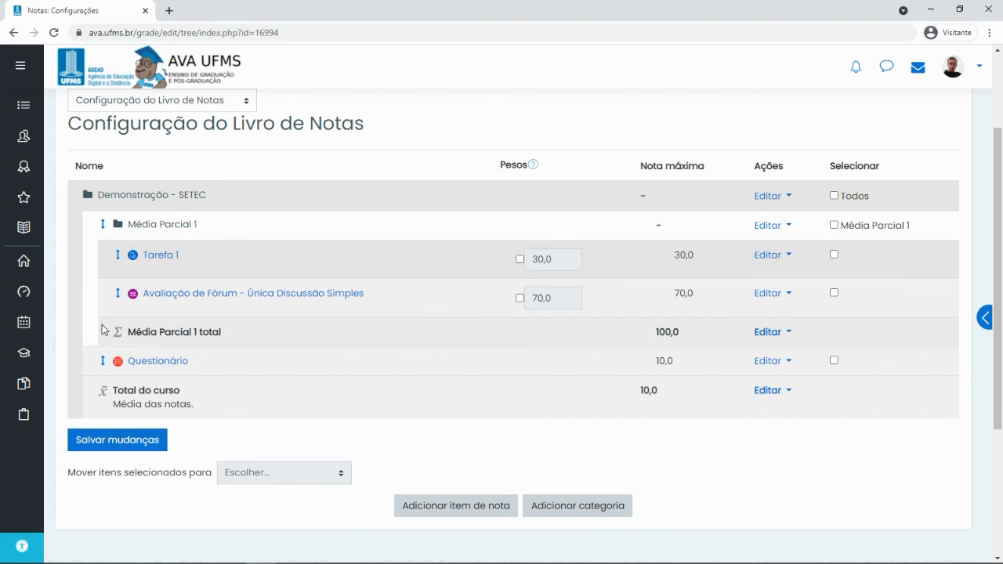
{"action": "left_click_drag", "start_coordinate": [103, 329], "coordinate": [194, 331]}
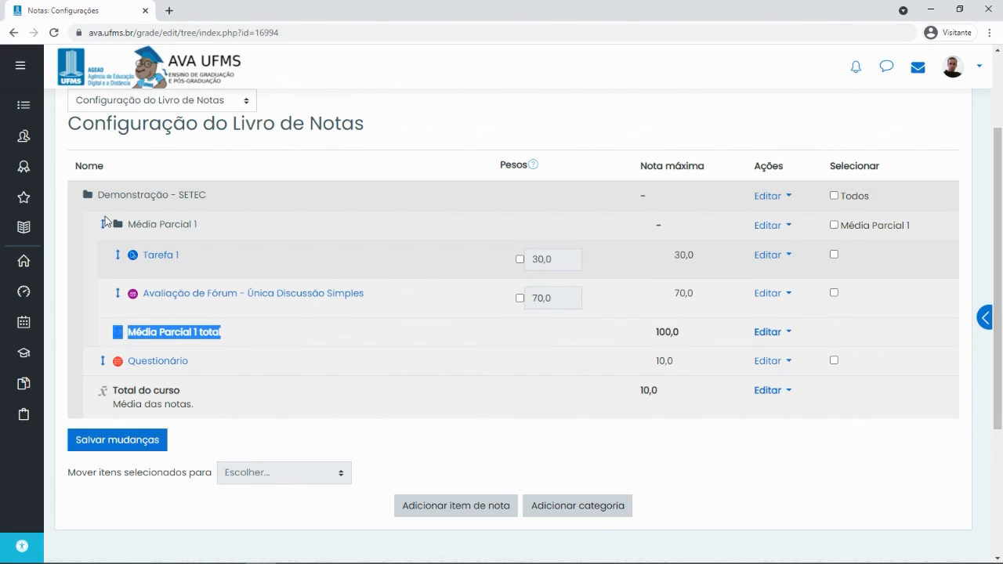
{"action": "left_click_drag", "start_coordinate": [89, 224], "coordinate": [157, 233]}
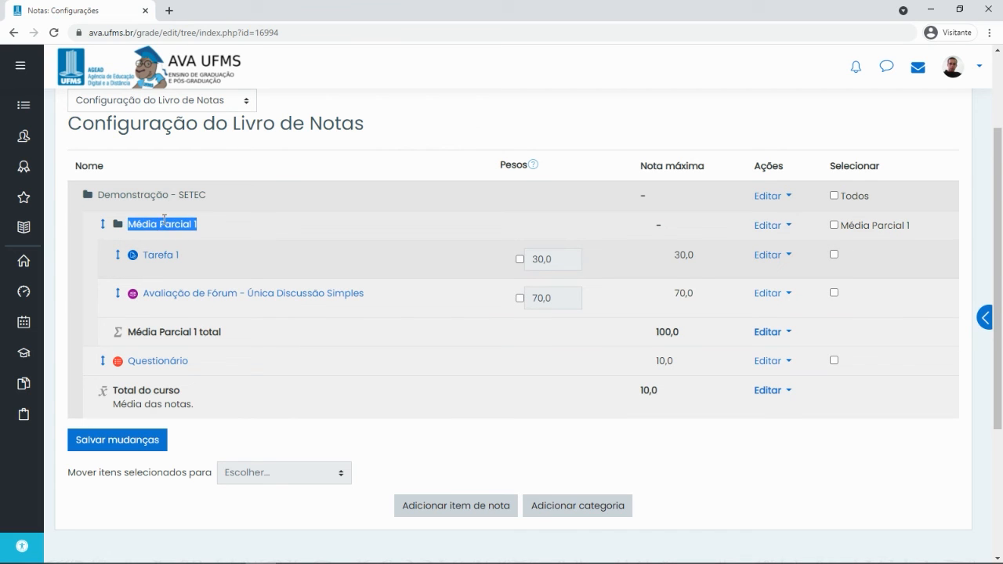
{"action": "scroll", "coordinate": [300, 275], "scroll_direction": "up", "scroll_amount": 3}
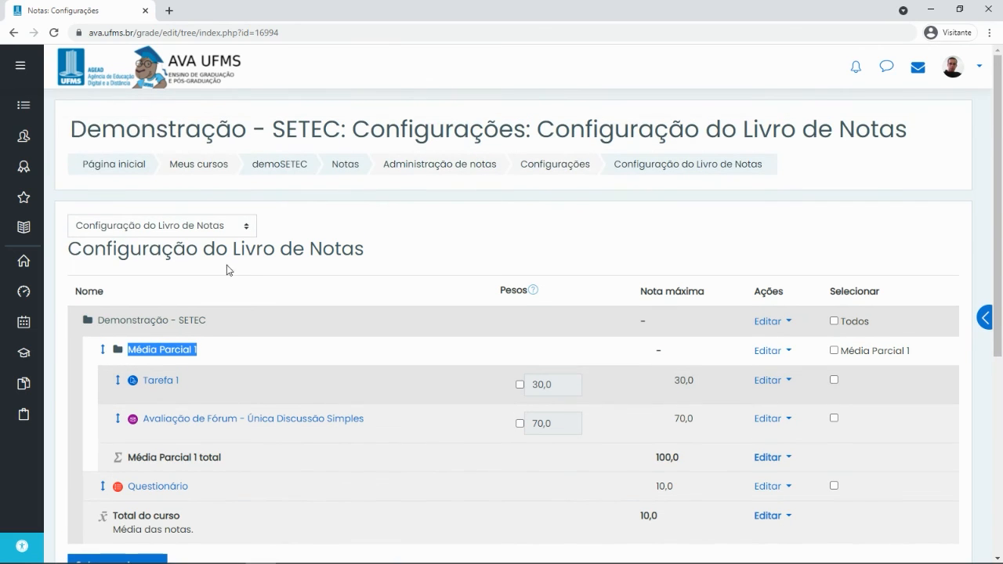
{"action": "left_click", "coordinate": [286, 166]}
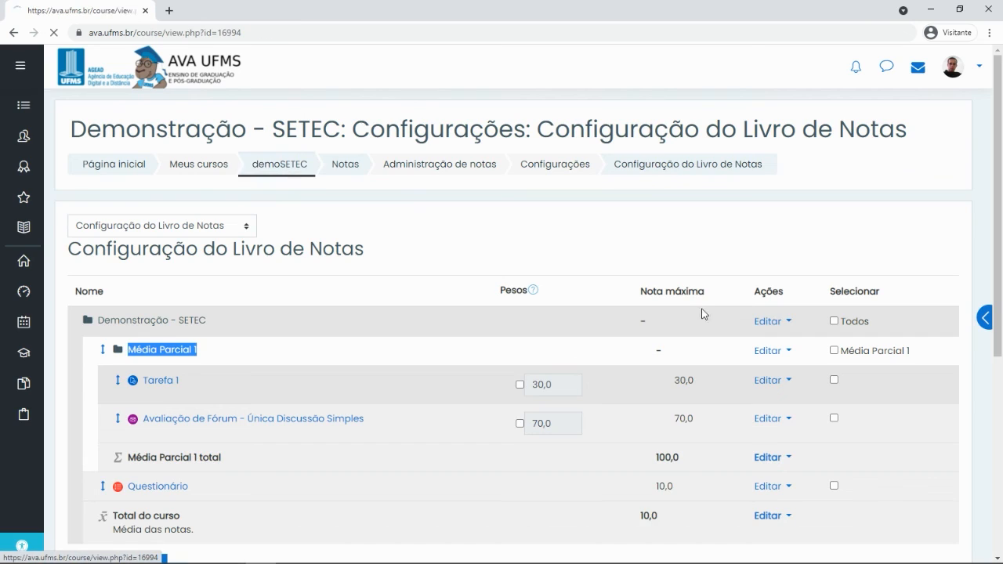